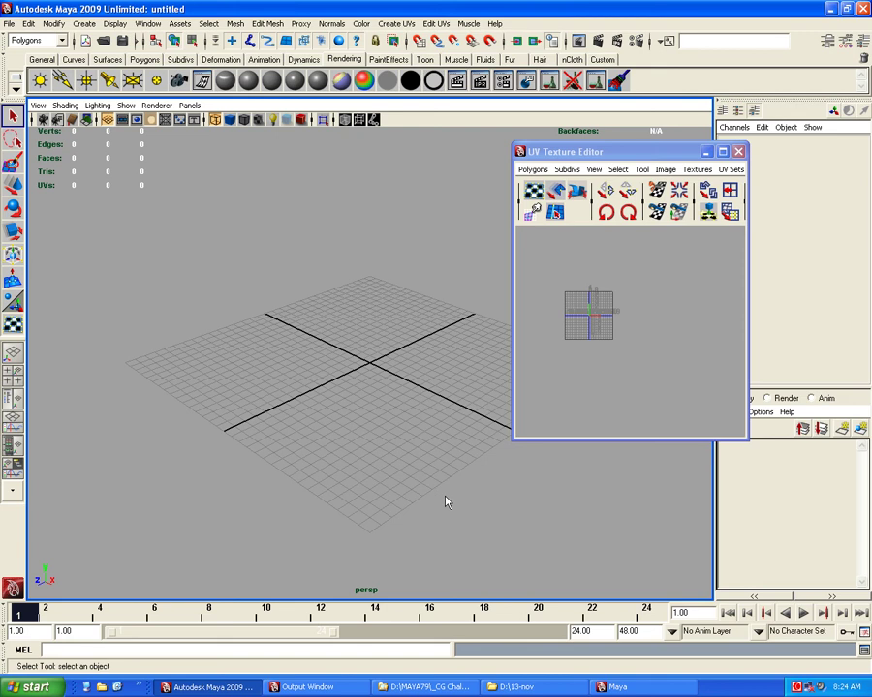
Select the sink mesh, orbit above it, and enlarge and zoom the UV Texture Editor on its UVs
left_click_drag(695, 152, 795, 238)
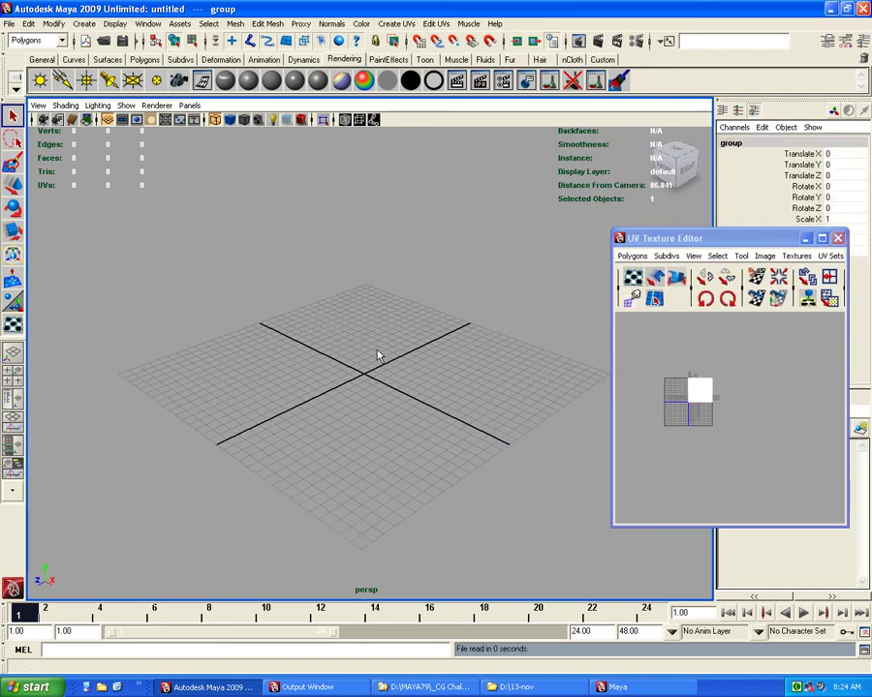
left_click(342, 368)
mouse_move(343, 368)
left_mouse_down("alt")
mouse_move(752, 238)
mouse_move(538, 227)
left_mouse_up("alt")
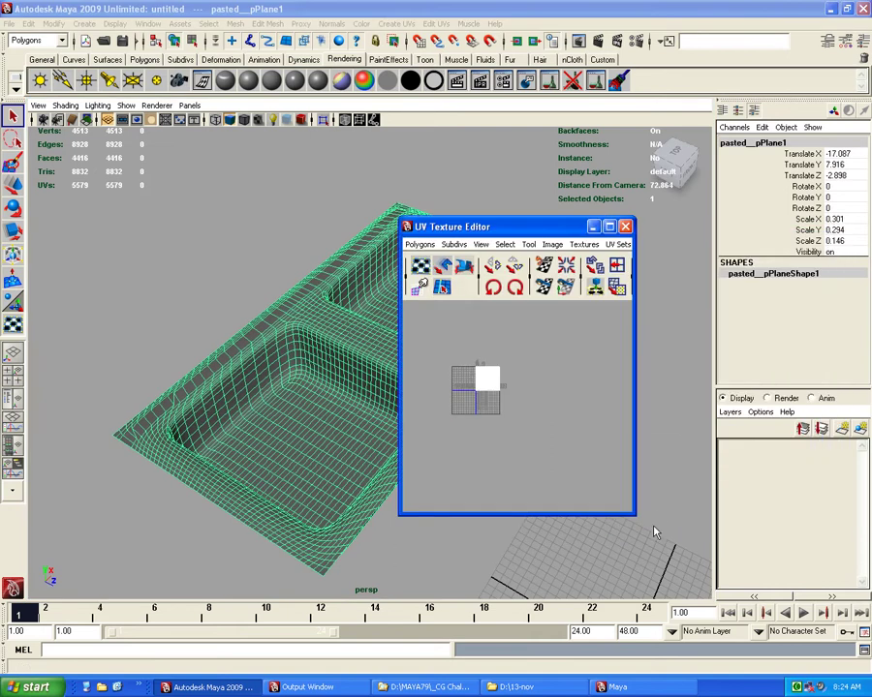
left_click_drag(637, 524, 867, 609)
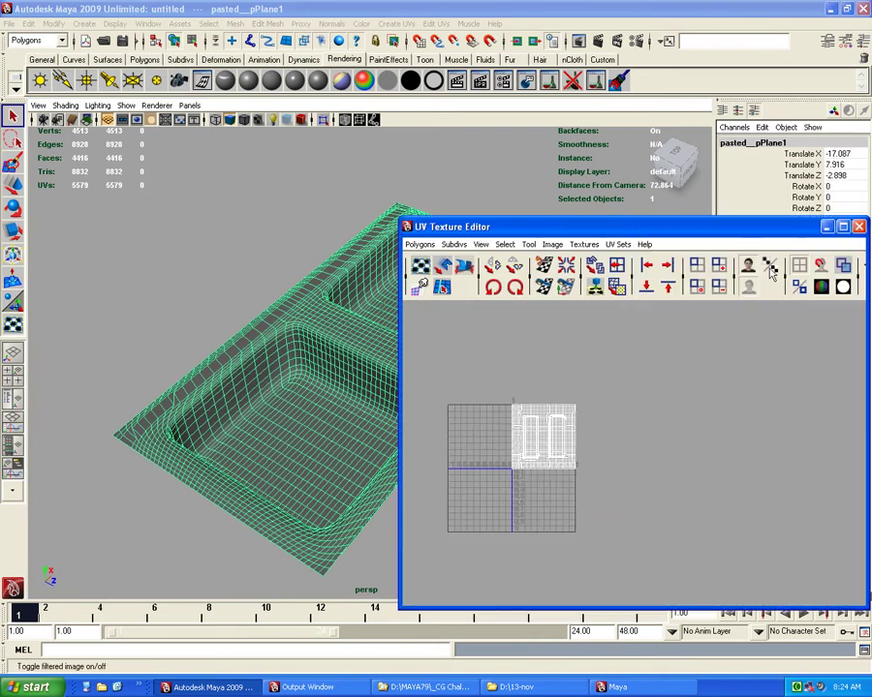
mouse_move(529, 439)
right_mouse_down("alt")
mouse_move(656, 473)
mouse_move(850, 545)
right_mouse_up("alt")
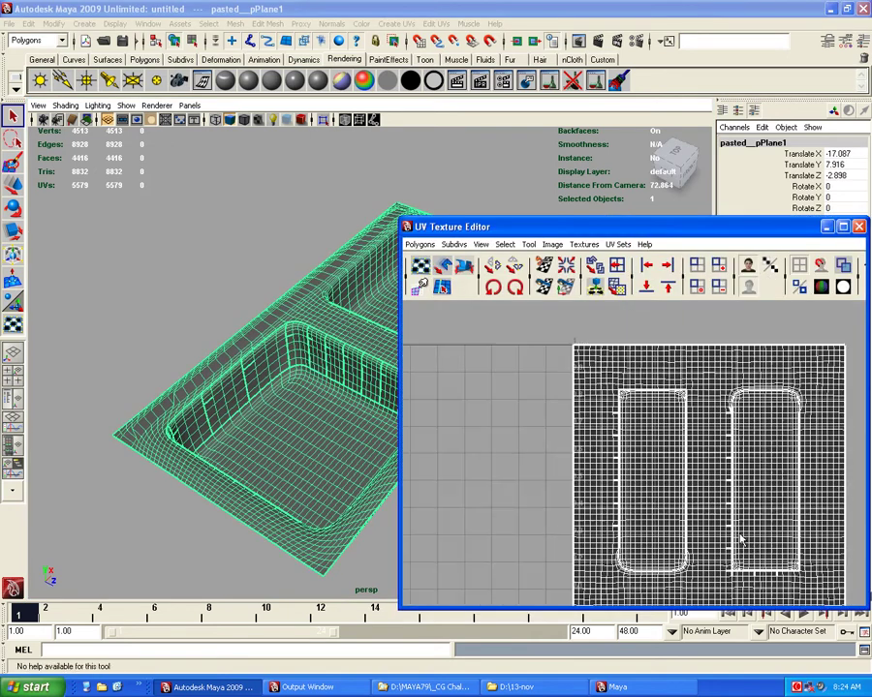
mouse_move(331, 442)
left_mouse_down("alt")
mouse_move(226, 391)
mouse_move(274, 421)
mouse_move(291, 387)
left_mouse_up("alt")
left_click(436, 23)
mouse_move(396, 23)
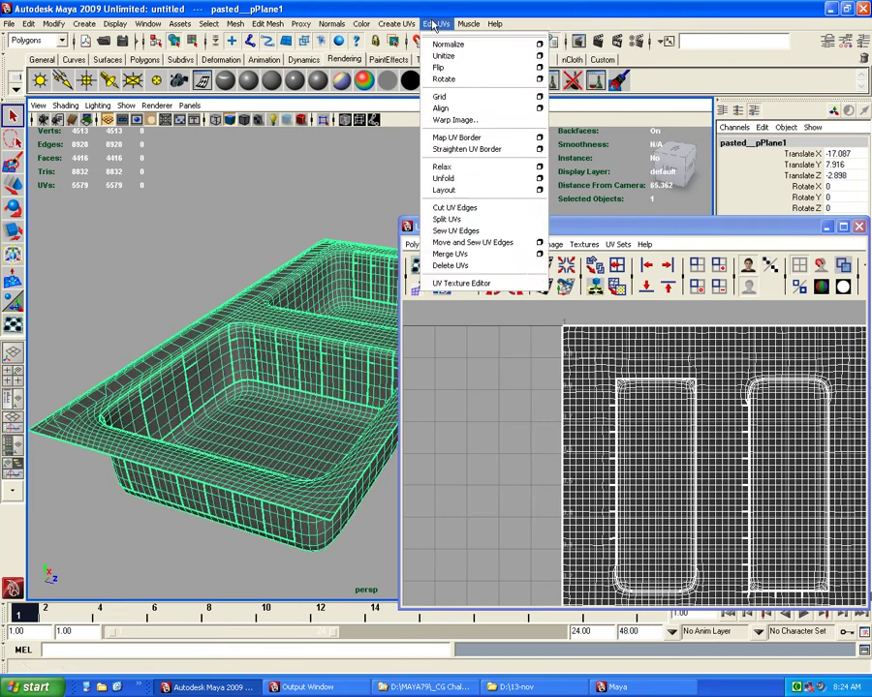
Apply a Y-axis planar UV projection to the sink with Keep image width/height ratio unchecked
left_click(521, 43)
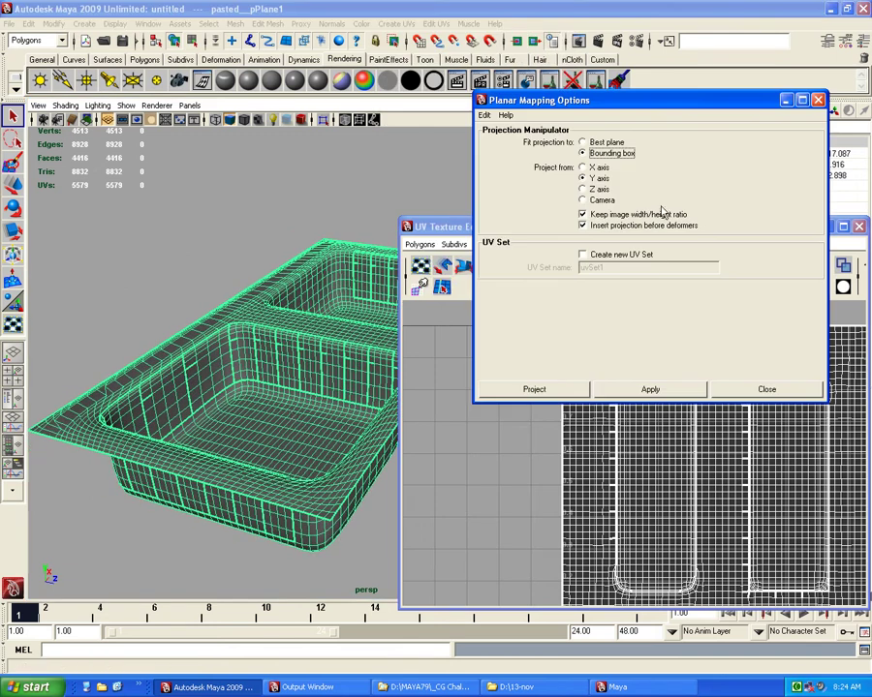
left_click(305, 358)
left_click(650, 389)
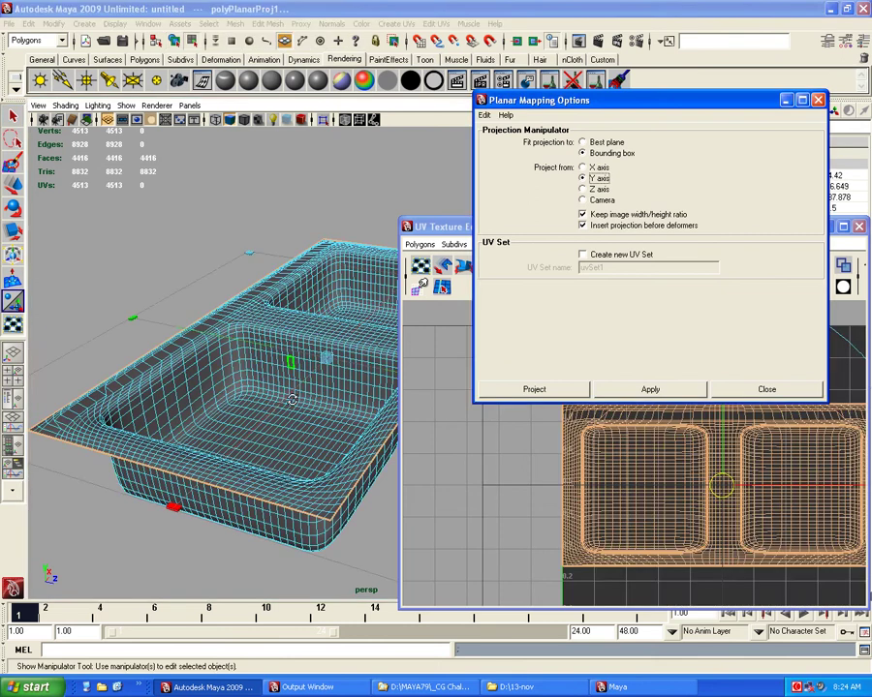
left_click(777, 478)
scroll(777, 479, "down", 3)
left_click(662, 112)
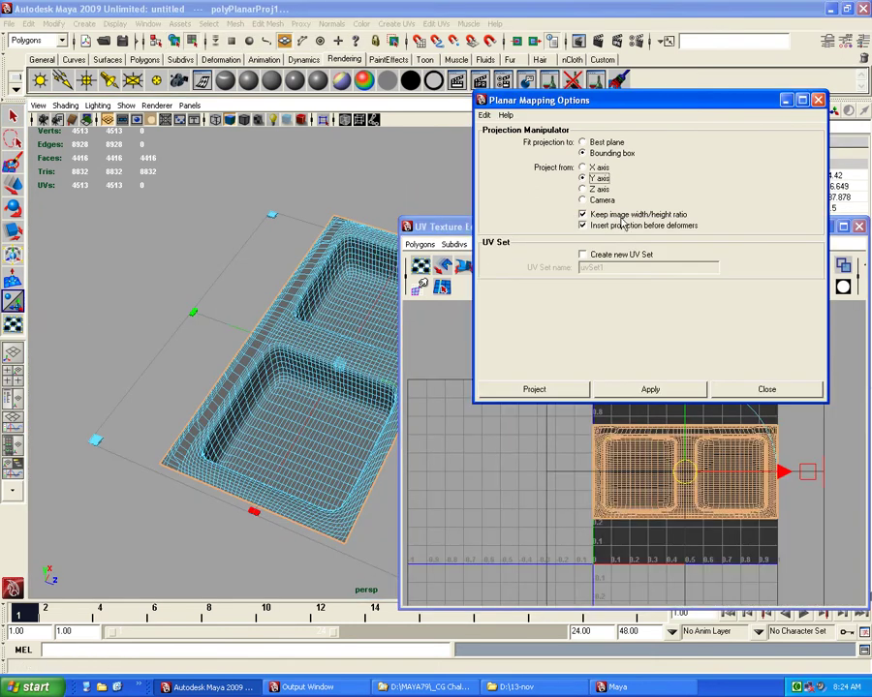
left_click(612, 215)
left_click(704, 471)
scroll(704, 470, "up", 2)
left_click(380, 271)
Duplicate the sink with Ctrl+D and move the copy back along Z, framing both sinks
left_click_drag(380, 270, 372, 206, "alt")
left_click(659, 442)
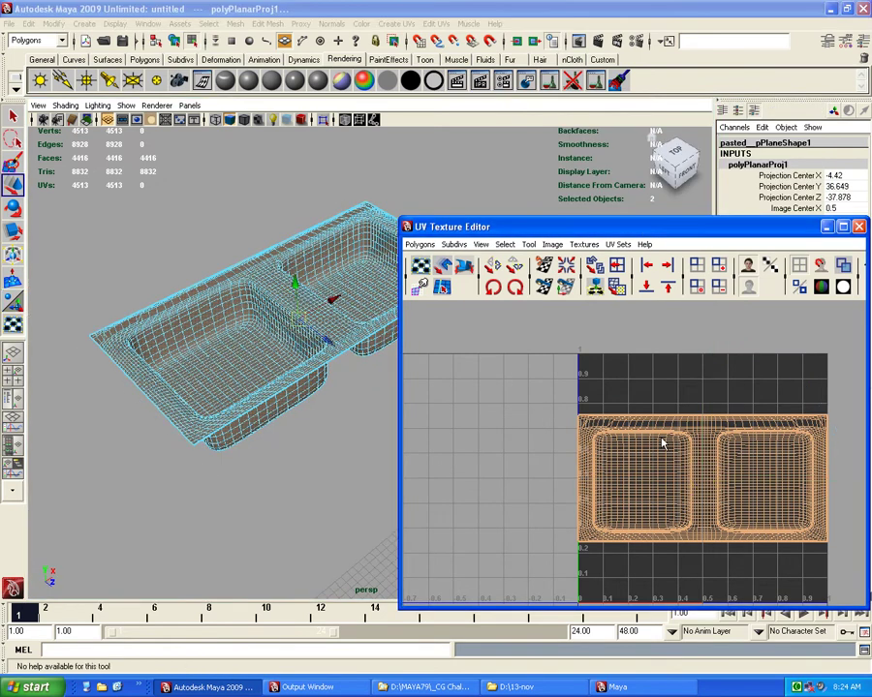
left_click_drag(682, 228, 444, 175)
right_click_drag(515, 416, 347, 422, "alt")
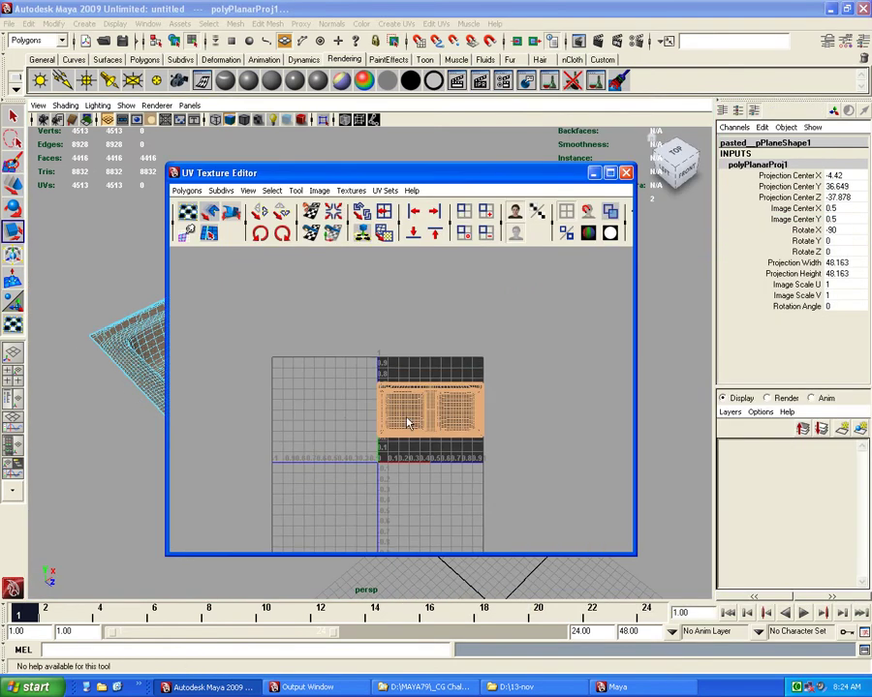
left_click(152, 325)
key("ctrl+d")
key("f")
left_click_drag(329, 320, 116, 174)
key("f")
right_click_drag(128, 194, 106, 226, "alt")
left_click_drag(106, 226, 225, 209, "alt")
Assign a new blinn1 checker material to the sinks and turn on textured display (6)
left_click(216, 119)
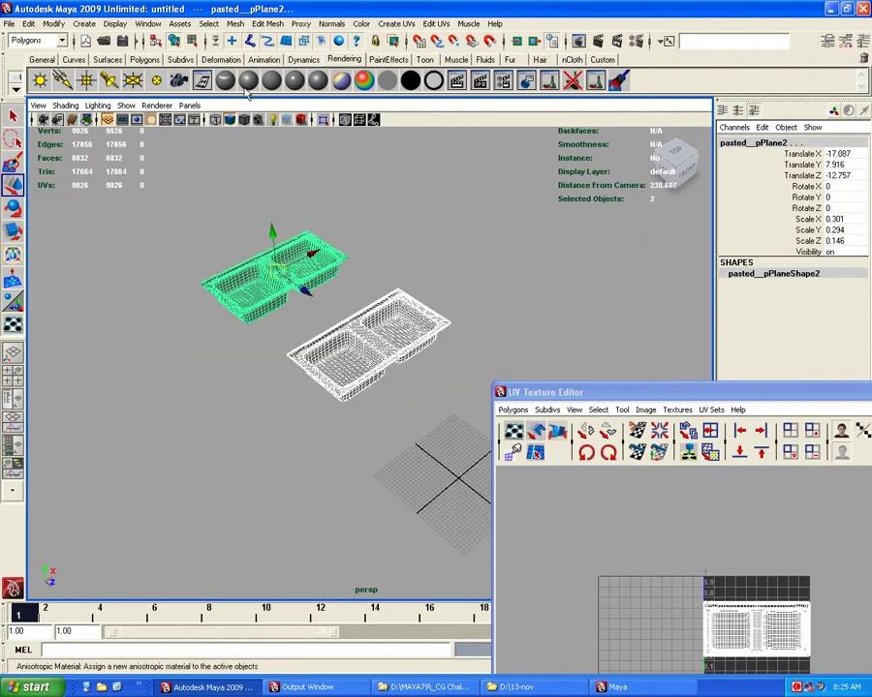
left_click(248, 80)
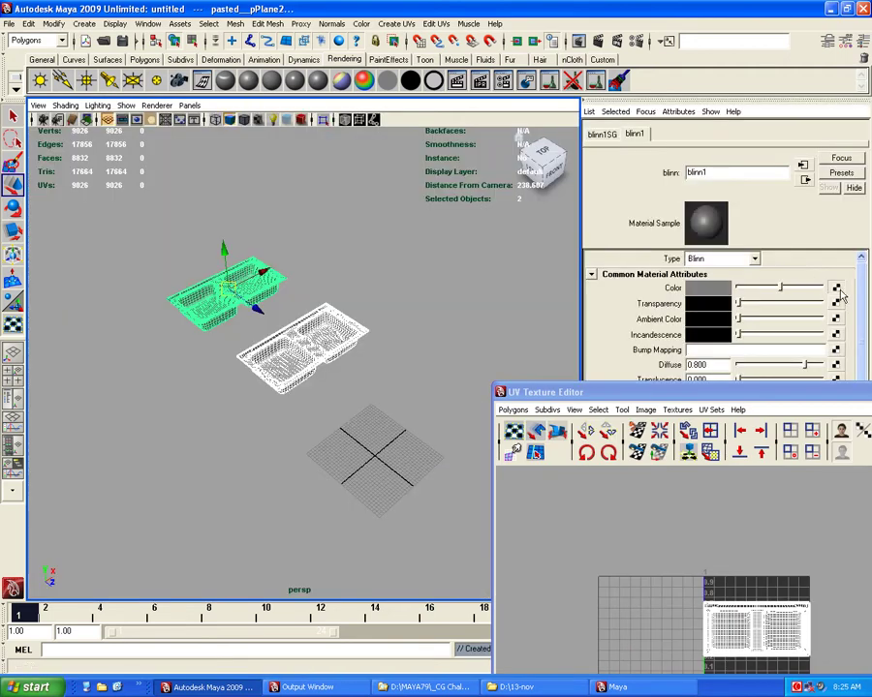
key("5")
key("6")
left_click_drag(350, 301, 242, 290, "alt")
mouse_move(242, 291)
right_mouse_down("alt")
mouse_move(199, 280)
mouse_move(291, 320)
right_mouse_up("alt")
Select all of the left sink's UVs and scale the shell up
left_click(293, 322)
left_click_drag(614, 393, 494, 312)
left_click_drag(769, 570, 580, 417)
key("r")
left_click_drag(636, 491, 757, 512)
Inspect the checkered sink up close, then reselect it and zoom out the UV layout
mouse_move(341, 384)
left_mouse_down("alt")
mouse_move(203, 334)
mouse_move(229, 355)
left_mouse_up("alt")
mouse_move(229, 354)
right_mouse_down("alt")
mouse_move(290, 387)
mouse_move(318, 418)
right_mouse_up("alt")
left_click_drag(318, 418, 291, 387, "alt")
right_click_drag(291, 388, 329, 416, "alt")
left_click_drag(329, 416, 310, 397, "alt")
mouse_move(473, 263)
left_mouse_down()
mouse_move(600, 260)
mouse_move(619, 280)
left_mouse_up()
left_click(232, 243)
mouse_move(232, 243)
left_mouse_down("alt")
mouse_move(310, 286)
mouse_move(291, 326)
mouse_move(302, 331)
mouse_move(298, 344)
left_mouse_up("alt")
left_click_drag(581, 275, 572, 246)
key("ctrl+z")
right_click_drag(763, 481, 685, 485, "alt")
Select all the sink's UVs and unfold them with the Smooth UV Tool, borders pinned
middle_click_drag(685, 484, 648, 461, "alt")
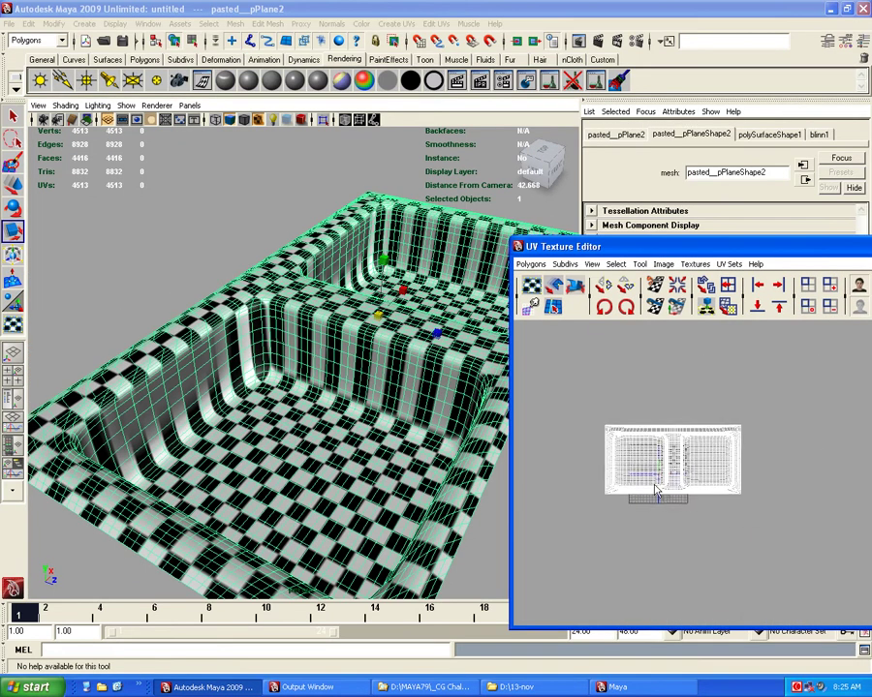
right_click_drag(682, 449, 775, 520)
left_click_drag(775, 520, 586, 351)
left_click(574, 285)
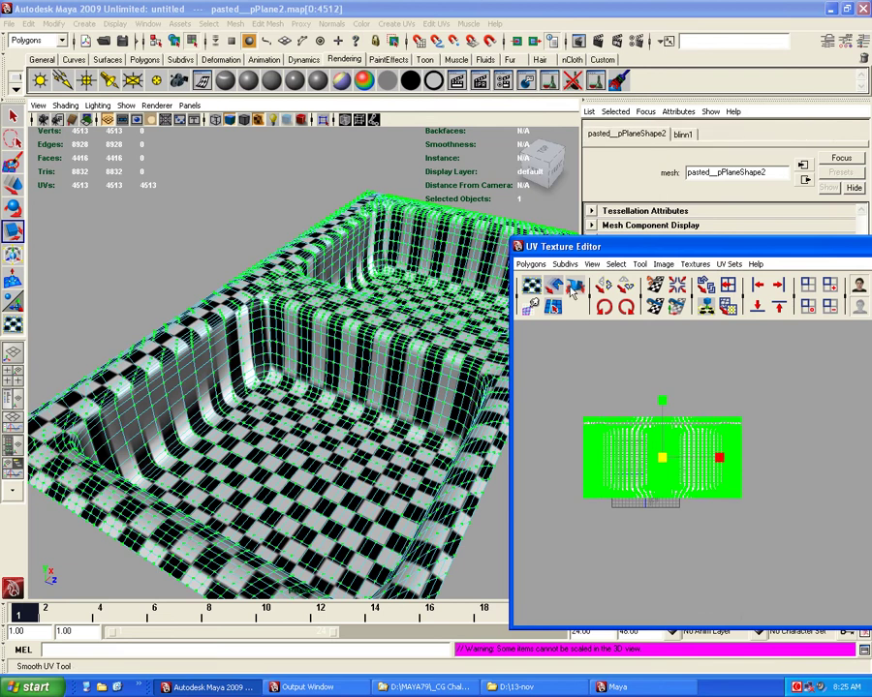
double_click(574, 291)
left_click_drag(620, 246, 387, 278)
left_click(696, 142)
mouse_move(337, 530)
left_mouse_down()
mouse_move(430, 523)
mouse_move(719, 531)
mouse_move(725, 574)
left_mouse_up()
View the tub from a low side angle and unfold the sink's UVs again
scroll(448, 486, "up", 5)
mouse_move(444, 482)
middle_mouse_down("alt")
mouse_move(521, 515)
mouse_move(387, 566)
mouse_move(496, 529)
middle_mouse_up("alt")
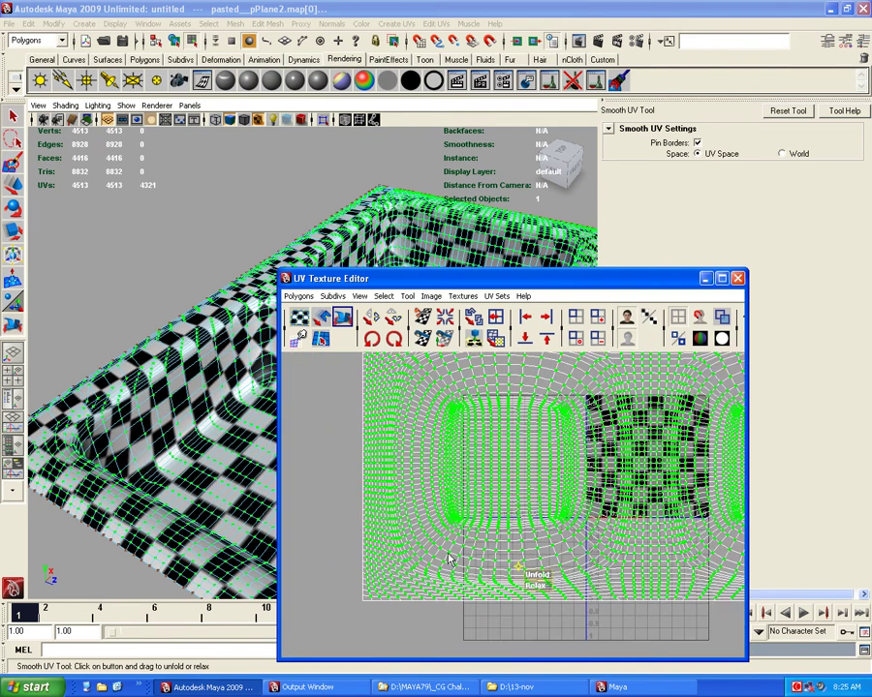
left_click_drag(371, 278, 773, 454)
mouse_move(368, 398)
left_mouse_down("alt")
mouse_move(388, 373)
mouse_move(372, 394)
mouse_move(443, 415)
mouse_move(386, 415)
mouse_move(426, 416)
left_mouse_up("alt")
scroll(427, 417, "down", 3)
left_click_drag(726, 454, 397, 127)
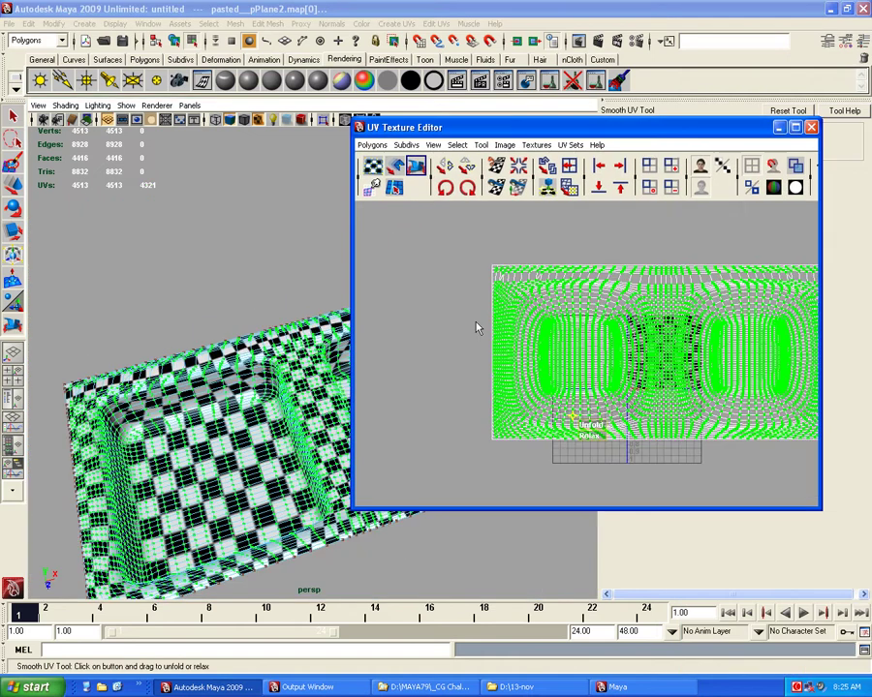
left_click_drag(586, 424, 557, 405)
right_click_drag(557, 404, 700, 405, "alt")
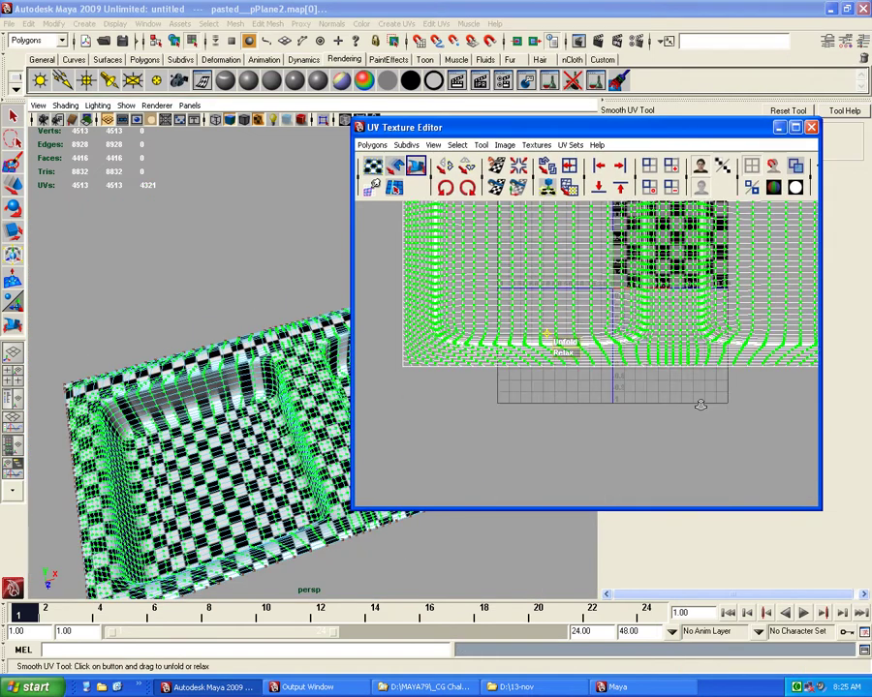
Alternate relax and unfold passes to even out the checker squares on the shell
mouse_move(562, 352)
left_mouse_down()
mouse_move(746, 354)
mouse_move(831, 368)
left_mouse_up()
left_click_drag(634, 392, 446, 395)
left_click_drag(530, 396, 804, 420)
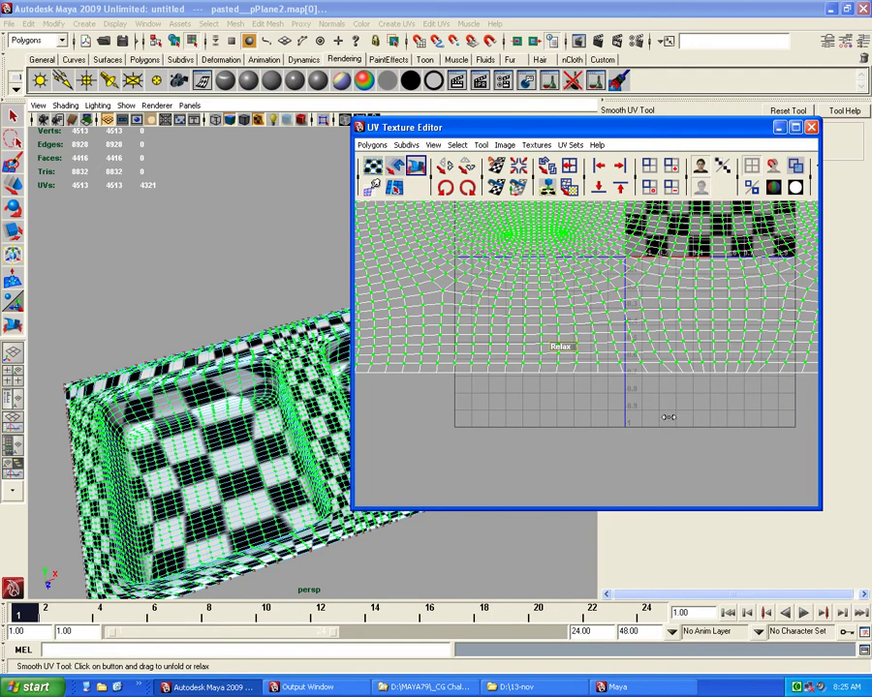
left_click_drag(668, 417, 464, 411)
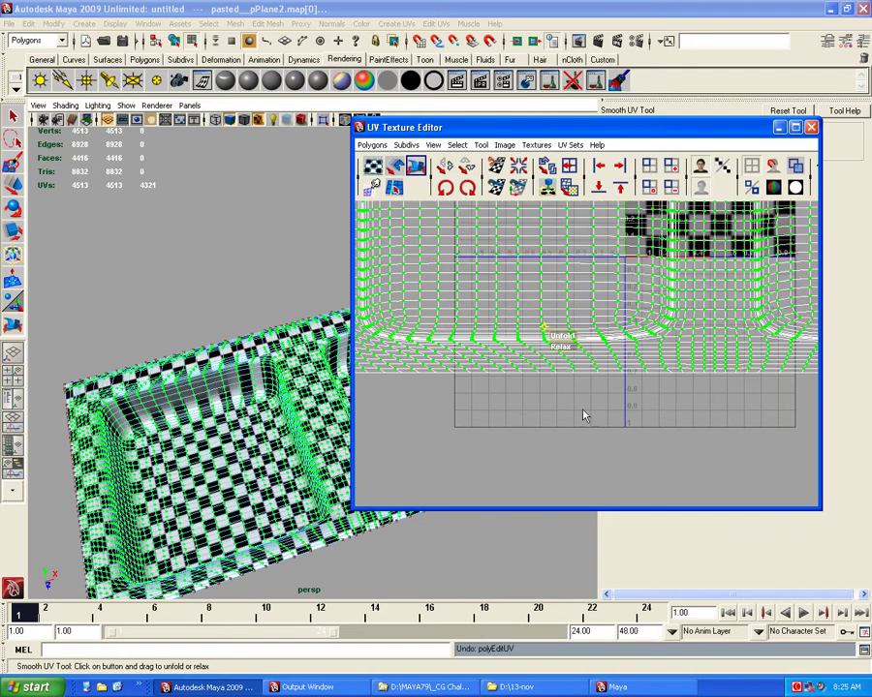
scroll(575, 393, "down", 2)
middle_click_drag(565, 337, 582, 404, "alt")
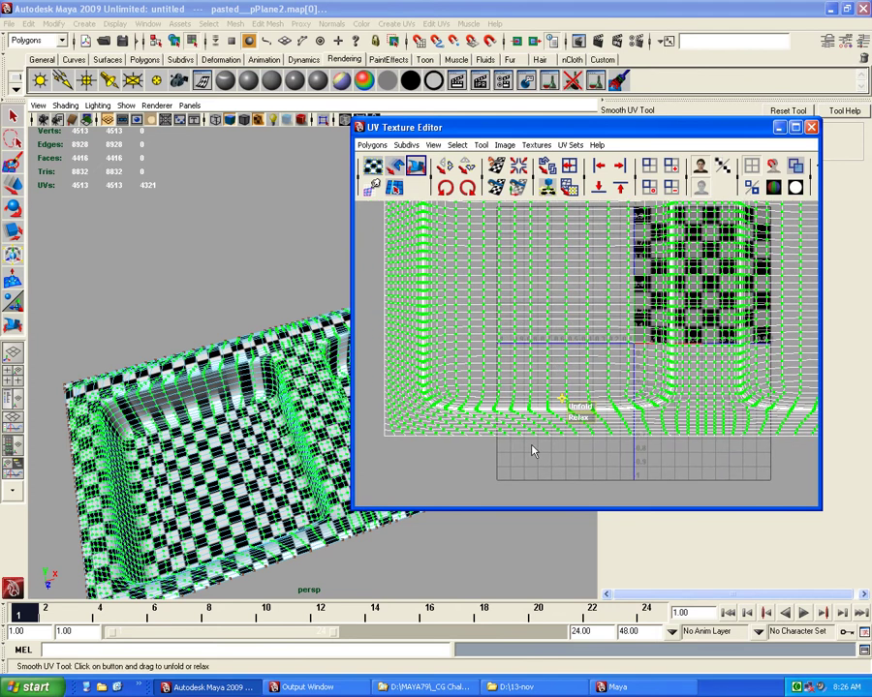
left_click_drag(524, 466, 751, 475)
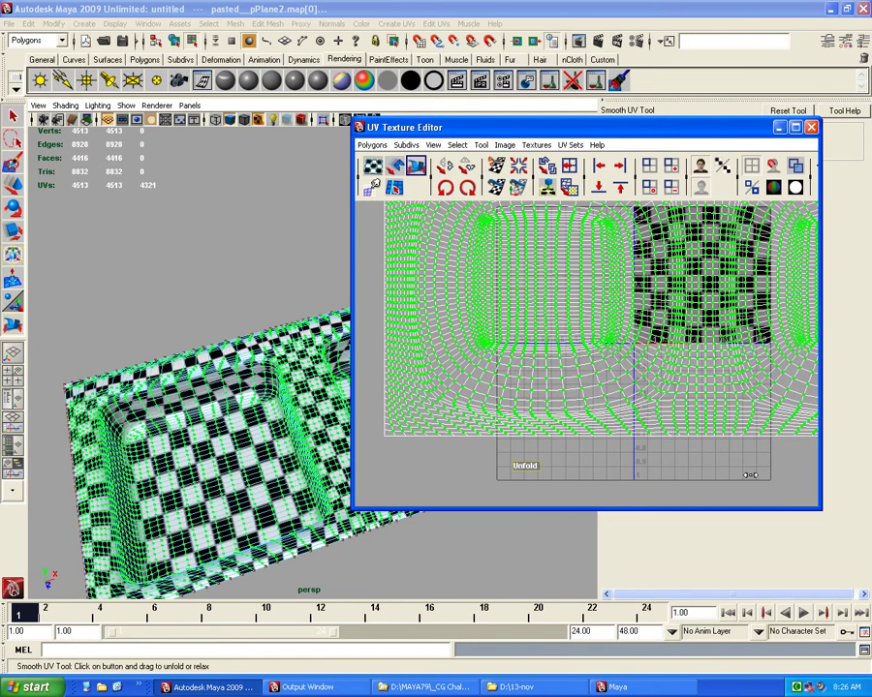
Return to object mode (F8), select the other sink, and frame its UVs
key("F8")
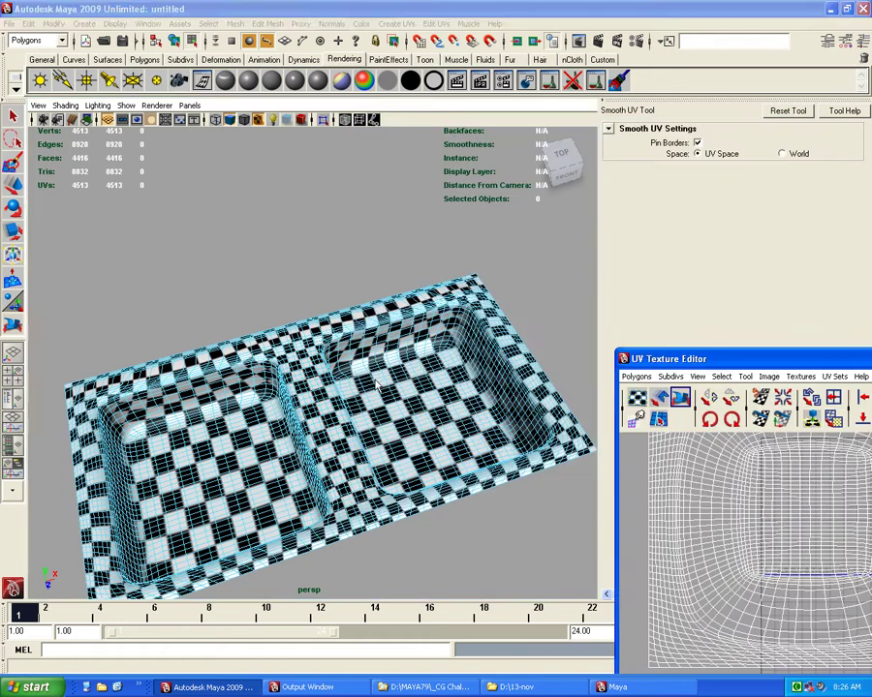
left_click_drag(376, 384, 375, 192, "alt")
left_click(374, 192)
left_click(453, 359)
mouse_move(453, 360)
middle_mouse_down("alt")
mouse_move(377, 320)
mouse_move(426, 405)
middle_mouse_up("alt")
left_click_drag(678, 359, 388, 202)
key("f")
scroll(549, 392, "down", 2)
Select all of the other sink's UVs and scale them far beyond the 0–1 range
key("r")
mouse_move(554, 364)
left_mouse_down()
mouse_move(516, 463)
mouse_move(490, 444)
left_mouse_up()
key("ctrl+z")
right_click_drag(511, 414, 489, 436, "ctrl")
mouse_move(566, 403)
left_mouse_down()
mouse_move(667, 438)
mouse_move(581, 438)
left_mouse_up()
left_click_drag(193, 407, 146, 387, "alt")
right_click_drag(145, 387, 193, 407, "alt")
left_click_drag(371, 211, 587, 360)
right_click_drag(320, 387, 355, 405, "alt")
mouse_move(354, 405)
left_mouse_down("alt")
mouse_move(222, 303)
mouse_move(287, 386)
mouse_move(310, 368)
left_mouse_up("alt")
Select the edge loop along the sink rim and cut the UVs along it
key("5")
right_click_drag(310, 368, 327, 352, "alt")
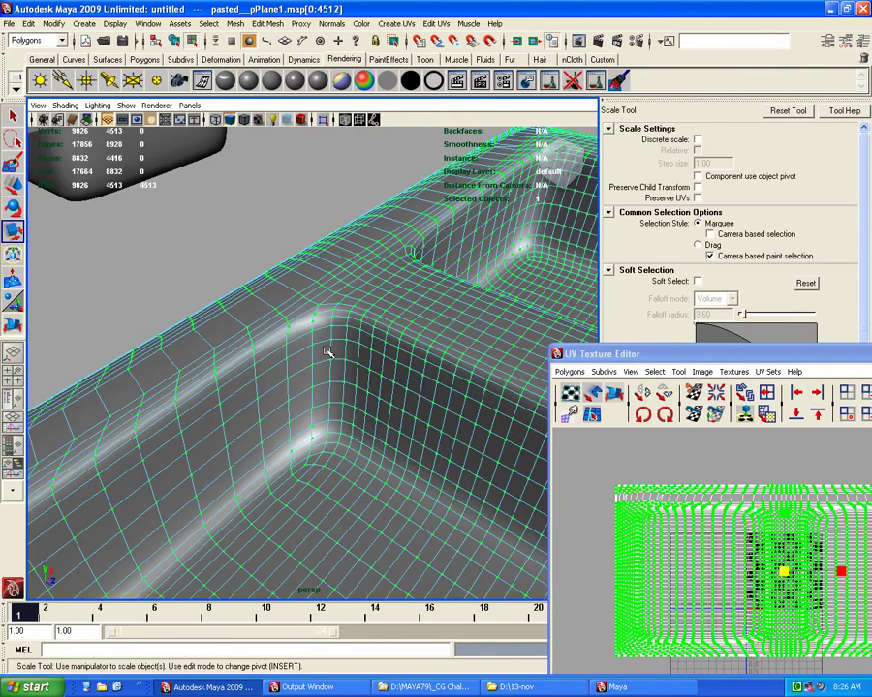
double_click(324, 324)
mouse_move(324, 325)
left_mouse_down("alt")
mouse_move(333, 350)
mouse_move(327, 256)
left_mouse_up("alt")
right_click_drag(326, 260, 296, 281, "alt")
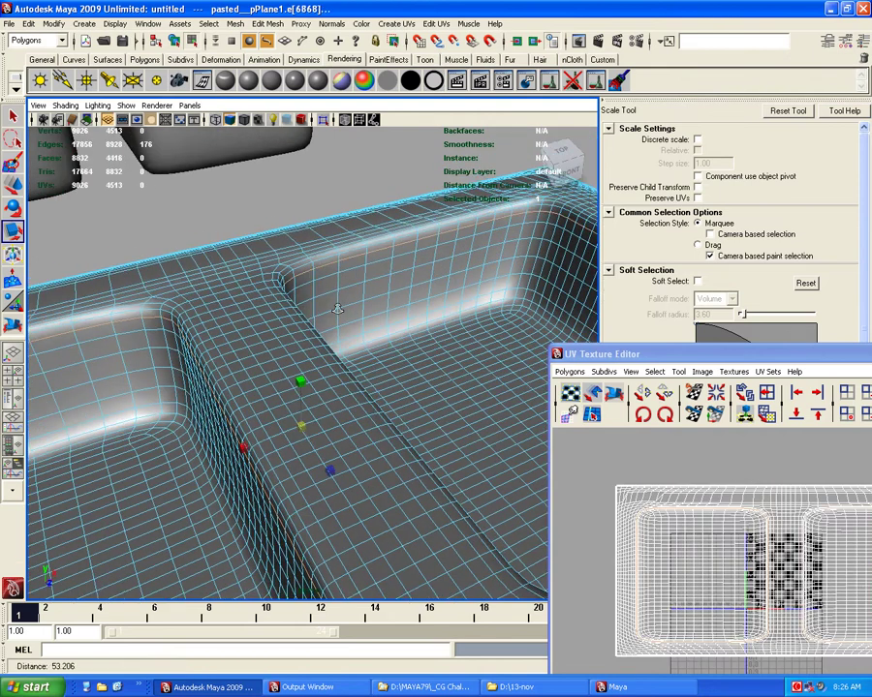
left_click_drag(677, 353, 517, 296)
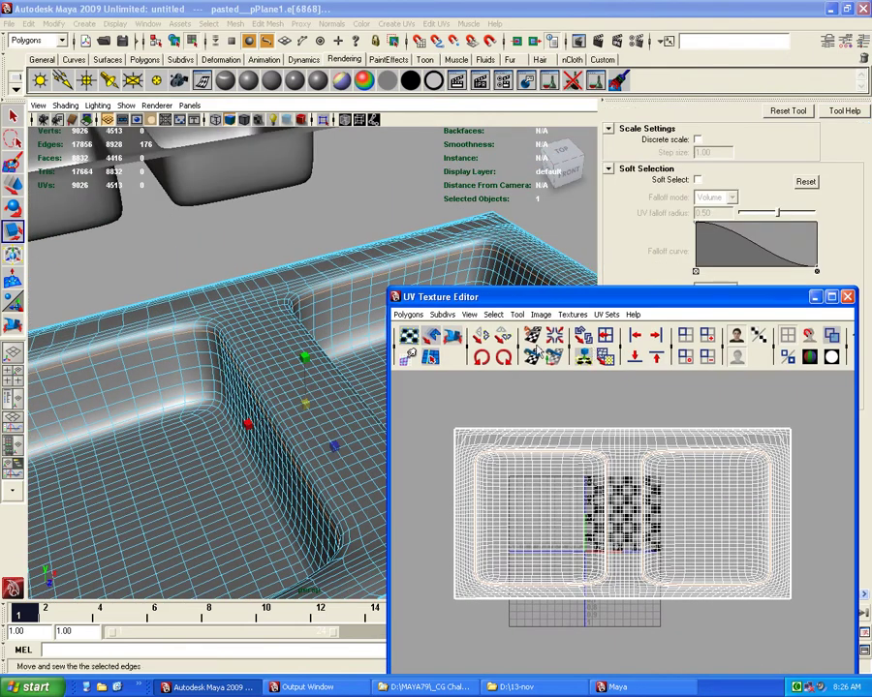
left_click(532, 334)
Move the cut rim shell to the right in the UV editor and show the checker again
left_click_drag(78, 250, 190, 341, "alt")
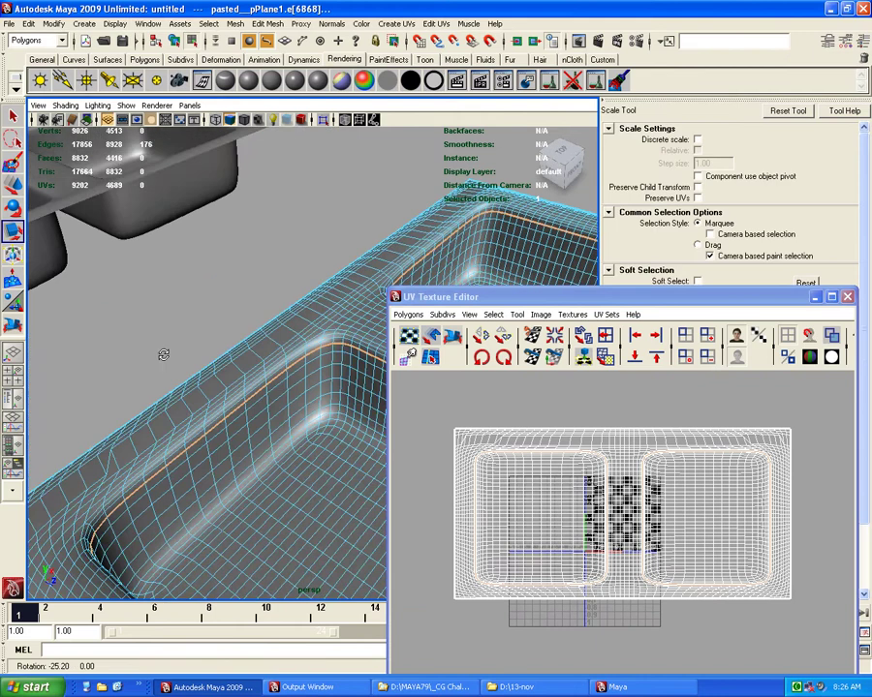
right_click_drag(190, 341, 233, 338)
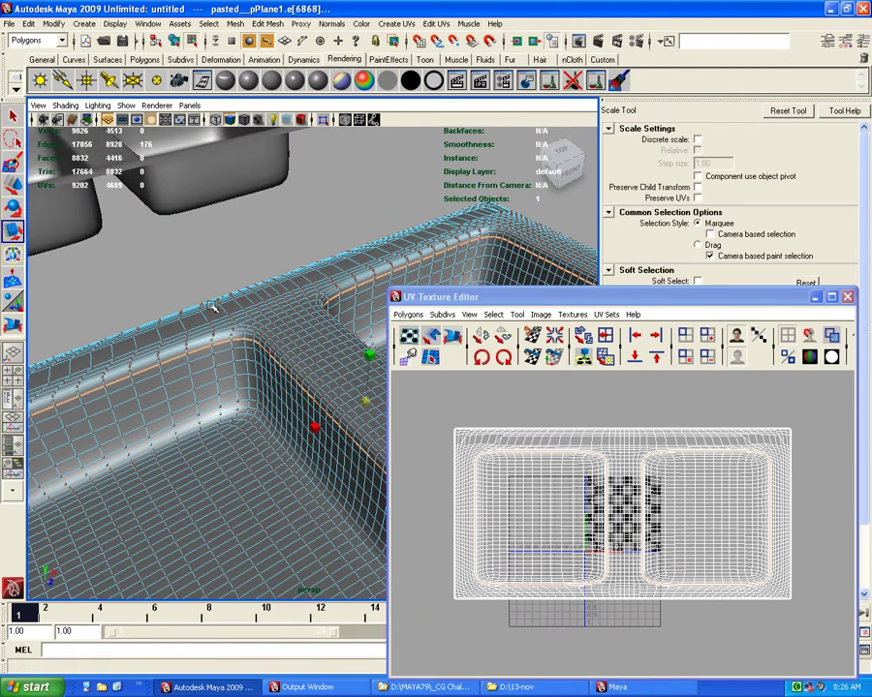
mouse_move(586, 402)
left_mouse_down()
mouse_move(612, 465)
mouse_move(479, 470)
mouse_move(758, 525)
left_mouse_up()
key("w")
middle_click_drag(758, 525, 503, 510, "alt")
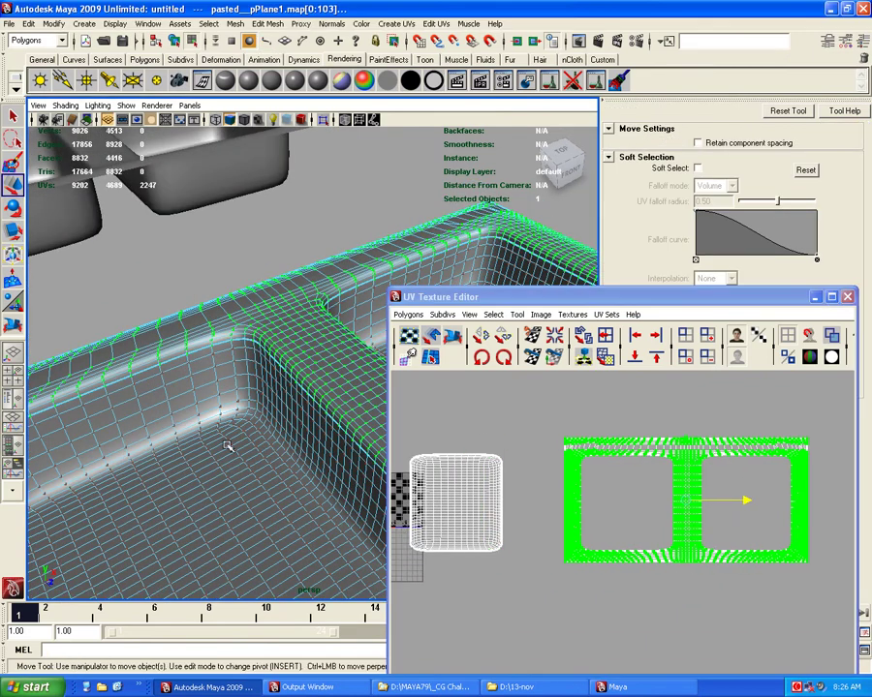
key("6")
middle_click_drag(233, 438, 585, 448, "alt")
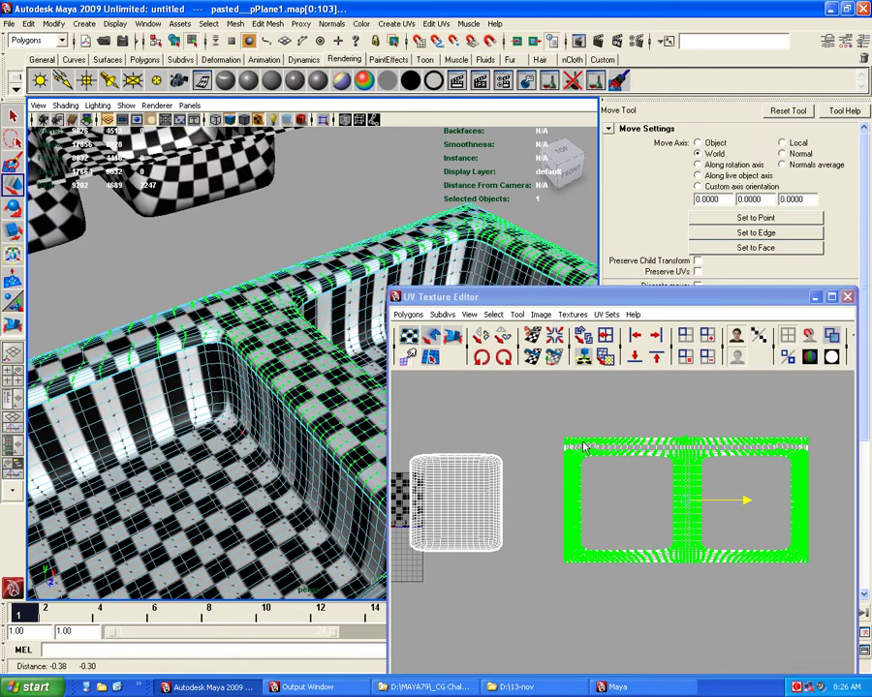
Unfold the shells, drag the overlapping shells apart, and reselect the left basin shell
left_click(454, 339)
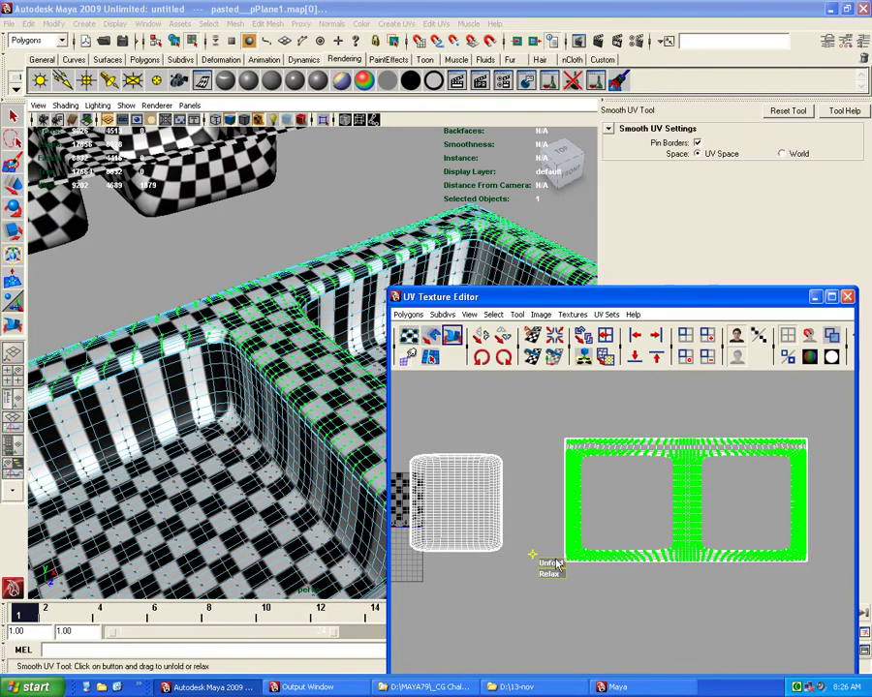
left_click_drag(575, 562, 767, 565)
left_click_drag(574, 569, 807, 569)
mouse_move(329, 469)
left_mouse_down("alt")
mouse_move(267, 476)
mouse_move(462, 476)
left_mouse_up("alt")
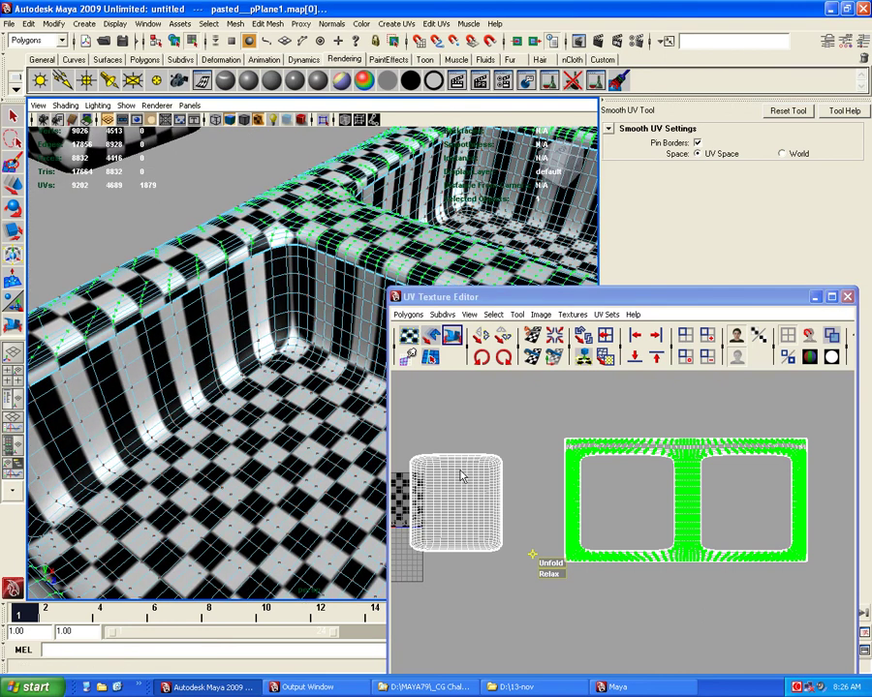
right_click(462, 476)
middle_click_drag(388, 539, 520, 542, "alt")
left_click(191, 389)
right_click_drag(191, 390, 291, 399, "alt")
mouse_move(532, 296)
left_mouse_down()
mouse_move(736, 597)
mouse_move(755, 440)
left_mouse_up()
Switch to edge selection and pick the first edges on the basin wall and corner
key("F10")
left_click_drag(452, 416, 370, 370, "alt")
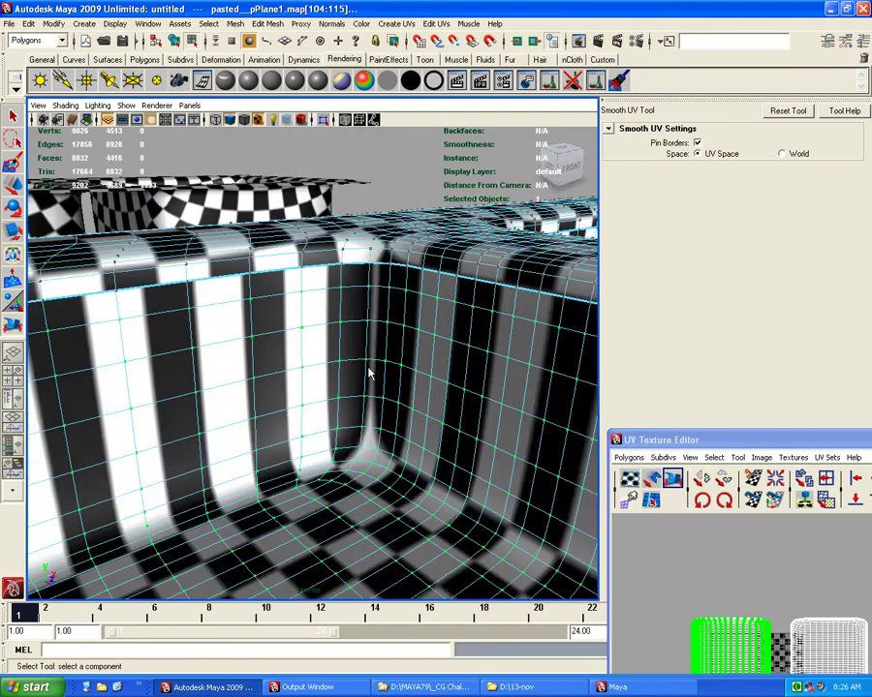
left_click(371, 298)
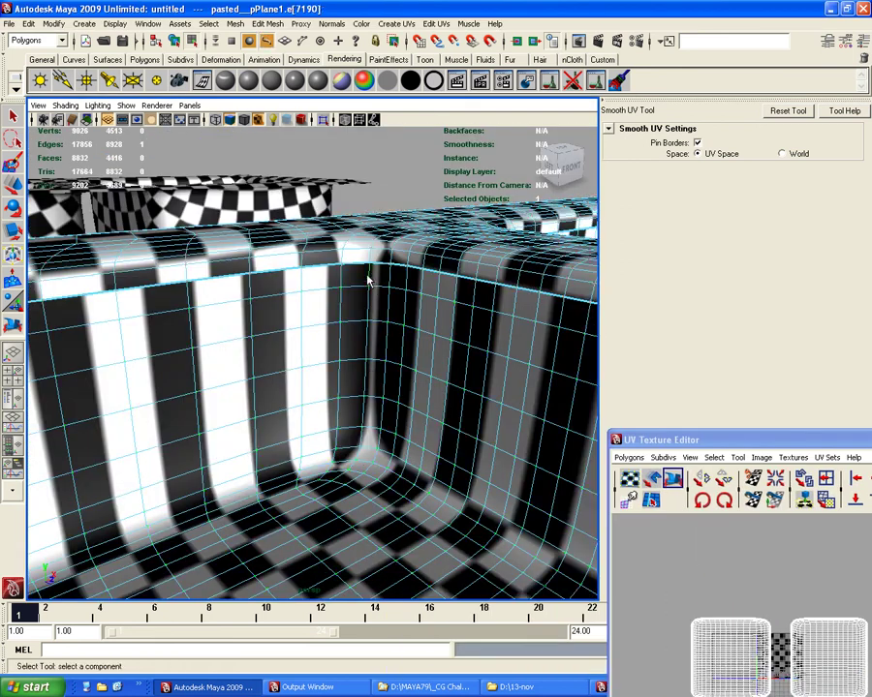
mouse_move(359, 459)
left_mouse_down("alt")
mouse_move(364, 476)
mouse_move(397, 455)
left_mouse_up("alt")
left_click_drag(678, 440, 559, 367)
left_click_drag(382, 405, 156, 330, "alt")
mouse_move(156, 330)
right_mouse_down("alt")
mouse_move(284, 390)
mouse_move(356, 440)
right_mouse_up("alt")
left_click(357, 241)
With the checker texture hidden, select edges along the basin's inner corner
key("5")
left_click(259, 140)
right_click_drag(259, 140, 247, 310, "alt")
mouse_move(247, 311)
left_mouse_down("alt")
mouse_move(8, 350)
mouse_move(308, 464)
mouse_move(243, 362)
mouse_move(294, 259)
left_mouse_up("alt")
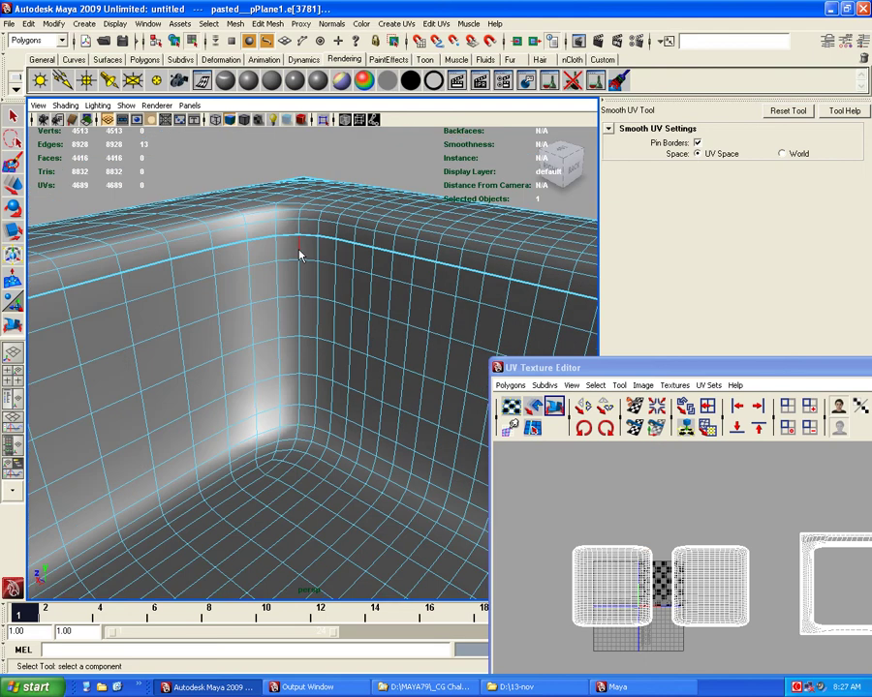
left_click(278, 411)
left_click_drag(278, 410, 364, 413, "alt")
mouse_move(364, 412)
right_mouse_down("alt")
mouse_move(274, 379)
mouse_move(384, 481)
mouse_move(220, 411)
right_mouse_up("alt")
left_click_drag(220, 410, 267, 326, "alt")
left_click(208, 486)
Select the vertical corner edge and the top rim edges at the basin corner
left_click_drag(208, 486, 80, 489, "alt")
right_click_drag(257, 451, 229, 451, "alt")
left_click_drag(230, 452, 317, 327, "alt")
left_click(314, 334)
left_click(313, 381)
double_click(303, 262)
left_click(306, 274)
mouse_move(310, 399)
left_mouse_down("alt")
mouse_move(409, 463)
mouse_move(298, 391)
left_mouse_up("alt")
left_click(299, 391)
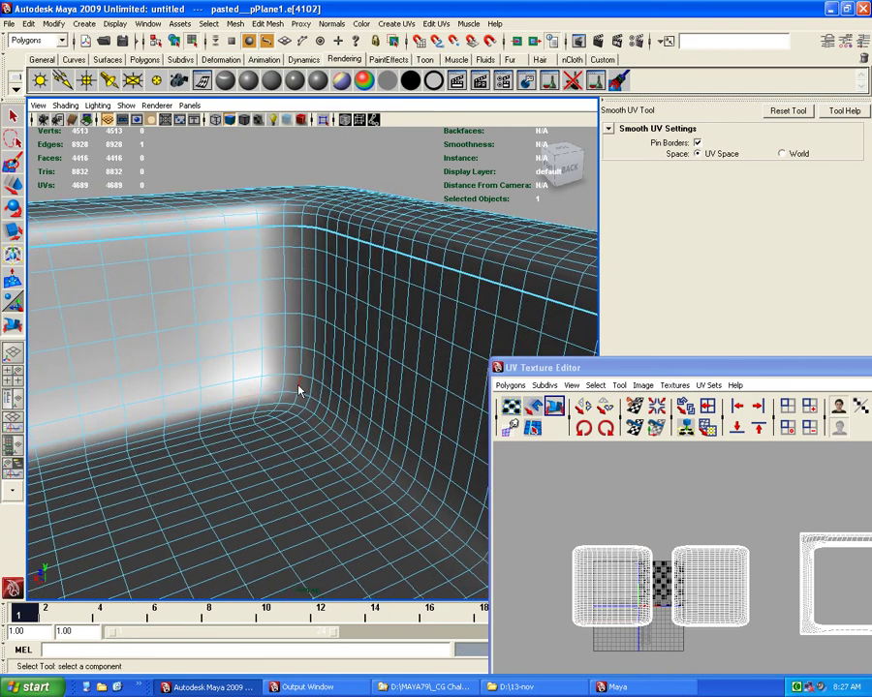
left_click(303, 243, "shift")
mouse_move(304, 243)
left_mouse_down("alt")
mouse_move(303, 298)
mouse_move(328, 381)
mouse_move(32, 341)
left_mouse_up("alt")
right_click_drag(75, 258, 176, 272, "alt")
mouse_move(176, 272)
left_mouse_down("alt")
mouse_move(264, 398)
mouse_move(261, 218)
left_mouse_up("alt")
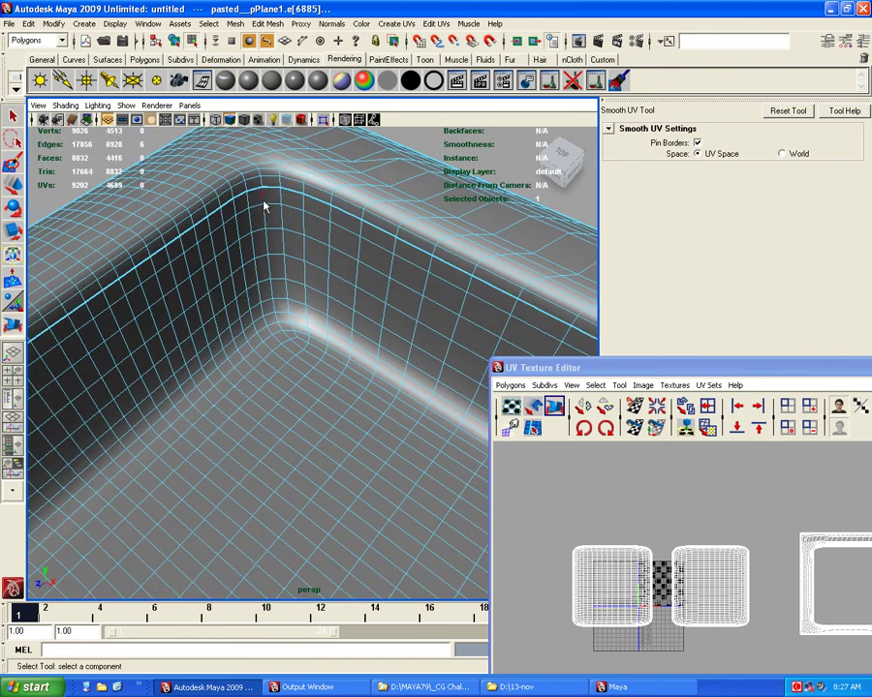
right_click_drag(277, 313, 232, 319, "alt")
In wireframe display, add the remaining vertical corner edges of the basin to the selection
key("4")
mouse_move(232, 319)
left_mouse_down("alt")
mouse_move(249, 405)
mouse_move(228, 364)
left_mouse_up("alt")
key("alt+b")
mouse_move(383, 376)
left_mouse_down("alt")
mouse_move(304, 380)
mouse_move(131, 362)
mouse_move(177, 358)
left_mouse_up("alt")
right_click_drag(177, 359, 412, 289, "alt")
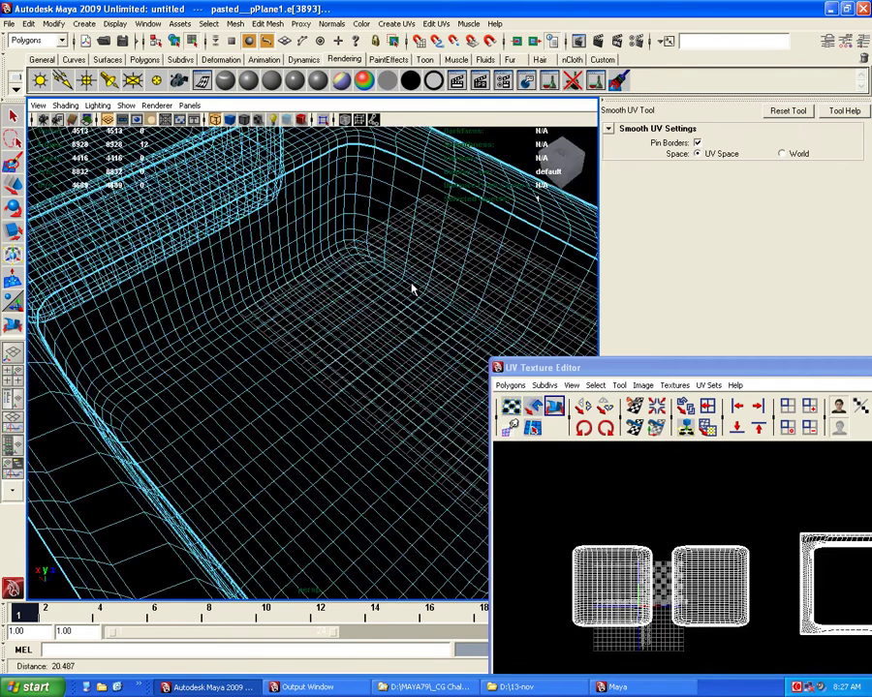
left_click_drag(412, 288, 378, 329, "alt")
right_click_drag(378, 329, 303, 414, "alt")
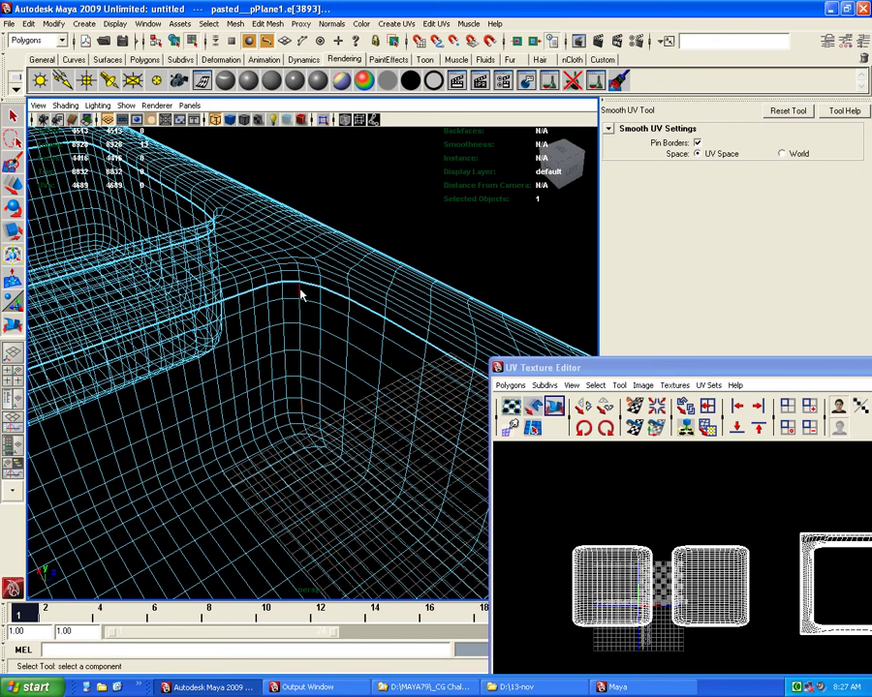
left_click_drag(332, 350, 334, 386, "alt")
left_click(301, 364)
left_click(303, 361)
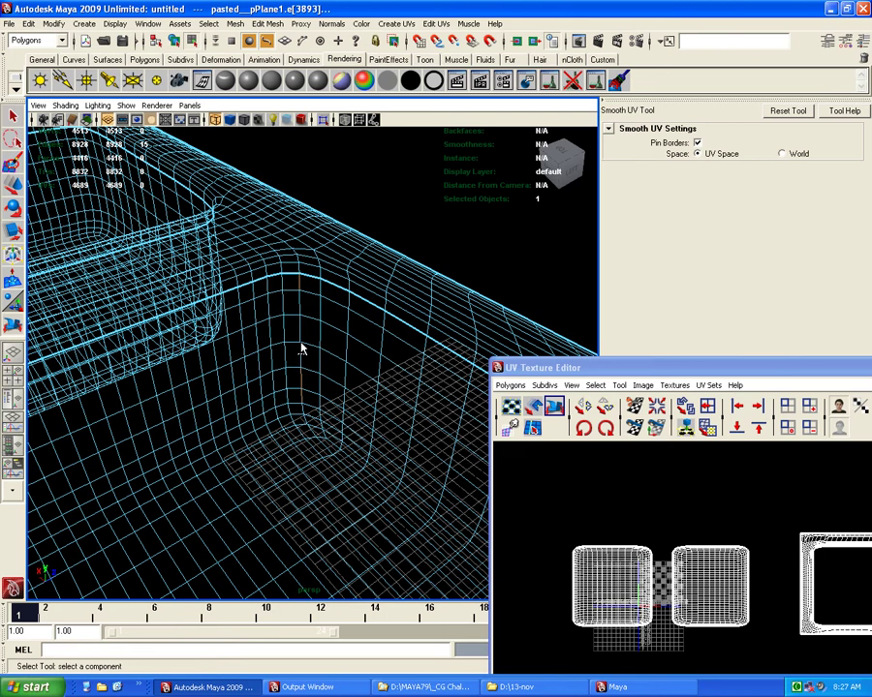
left_click(323, 327)
left_click_drag(324, 332, 297, 409, "alt")
right_click_drag(297, 410, 324, 333, "alt")
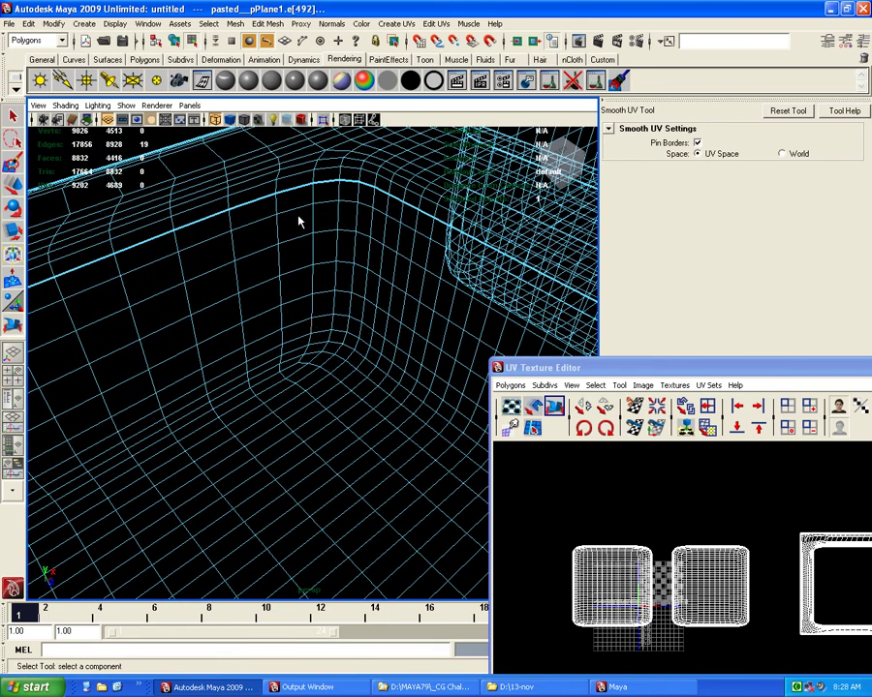
left_click(312, 253, "shift")
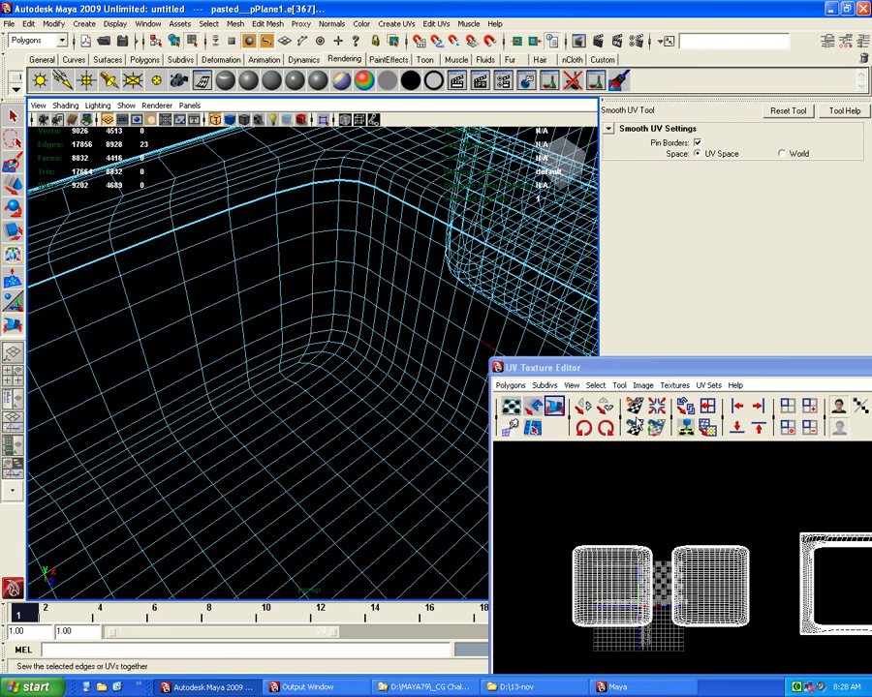
Cut the UVs along the selected seam edges of the first basin
left_click(636, 412)
mouse_move(326, 339)
left_mouse_down("alt")
mouse_move(271, 339)
mouse_move(308, 207)
left_mouse_up("alt")
right_click_drag(335, 248, 120, 296, "alt")
mouse_move(120, 296)
left_mouse_down("alt")
mouse_move(70, 310)
mouse_move(383, 364)
left_mouse_up("alt")
right_click_drag(383, 364, 253, 295, "alt")
mouse_move(253, 295)
left_mouse_down("alt")
mouse_move(274, 349)
mouse_move(239, 315)
left_mouse_up("alt")
right_click_drag(240, 315, 194, 319, "alt")
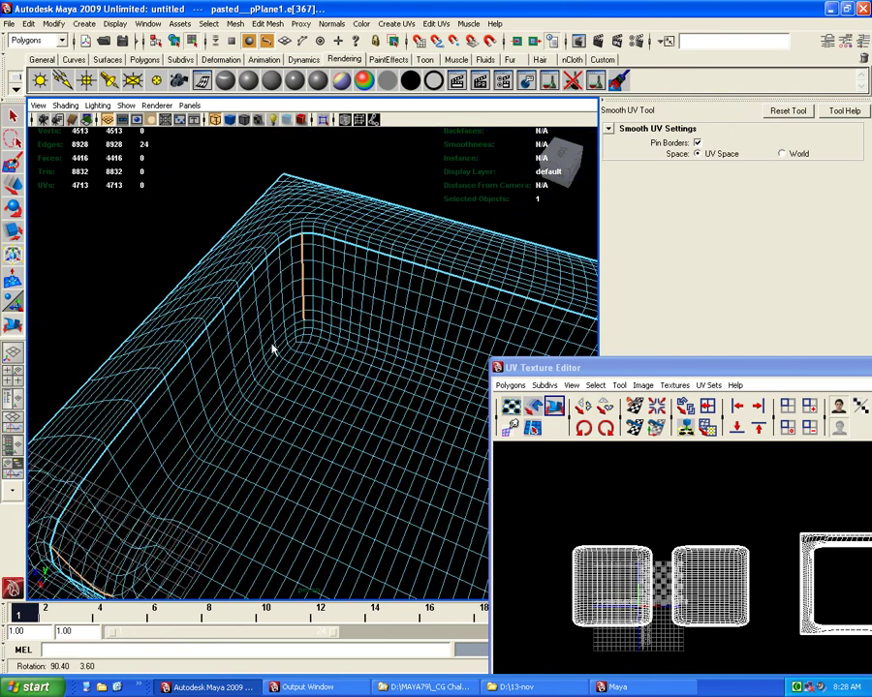
middle_click_drag(647, 496, 671, 453, "alt")
left_click_drag(253, 374, 602, 538, "alt")
Unfold the left basin's UV shell into a cross with Pin Borders turned off
left_click_drag(550, 479, 688, 616)
left_click(561, 581)
mouse_move(310, 436)
left_mouse_down("alt")
mouse_move(291, 406)
mouse_move(329, 387)
left_mouse_up("alt")
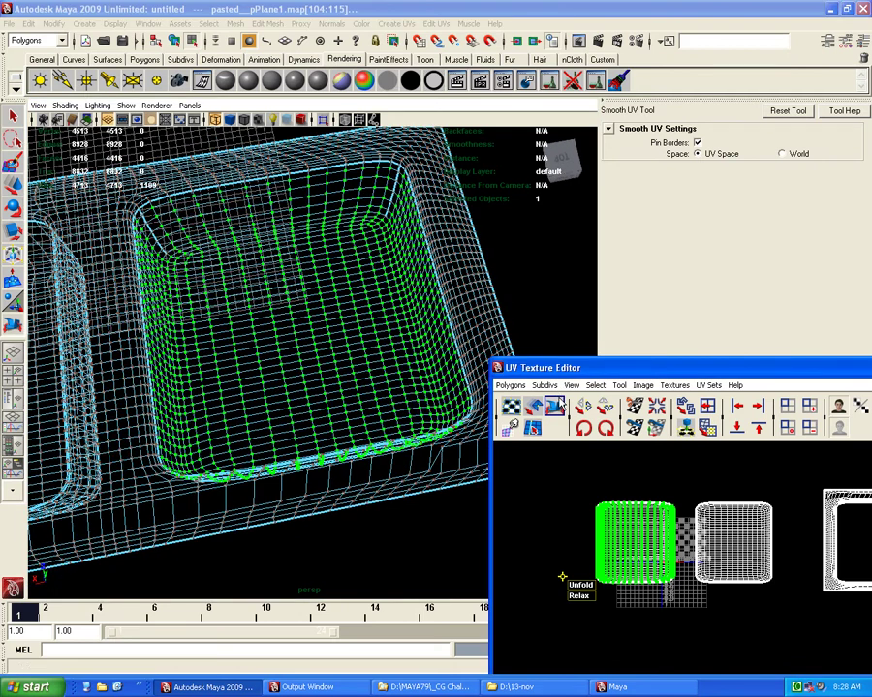
left_click(696, 143)
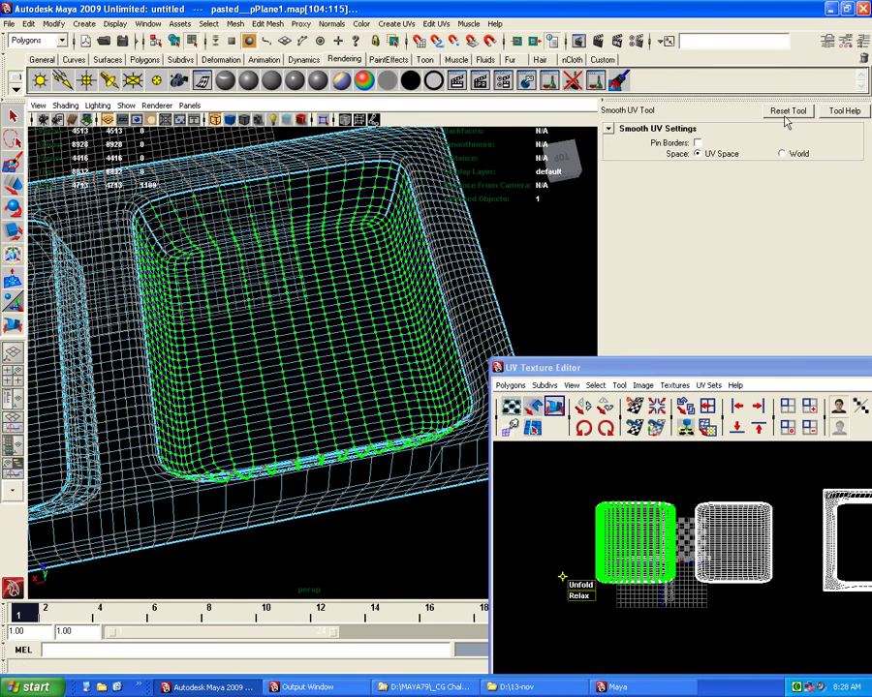
left_click_drag(686, 371, 617, 289)
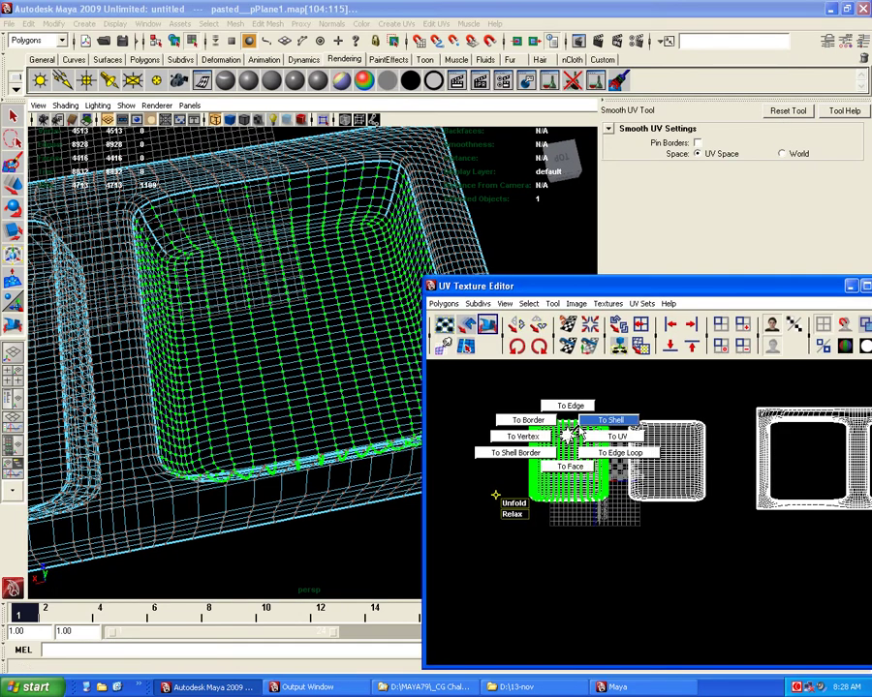
left_click_drag(515, 507, 548, 520)
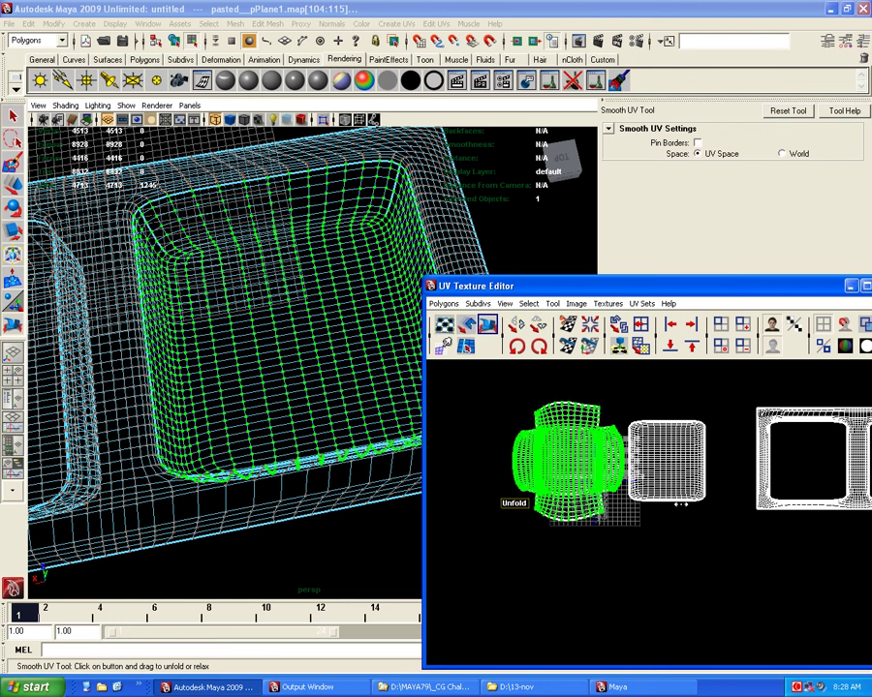
left_click_drag(547, 520, 574, 457)
Show the checker texture to inspect the unfolded basin, then return to UV selection
key("6")
mouse_move(266, 380)
left_mouse_down("alt")
mouse_move(102, 344)
mouse_move(155, 320)
left_mouse_up("alt")
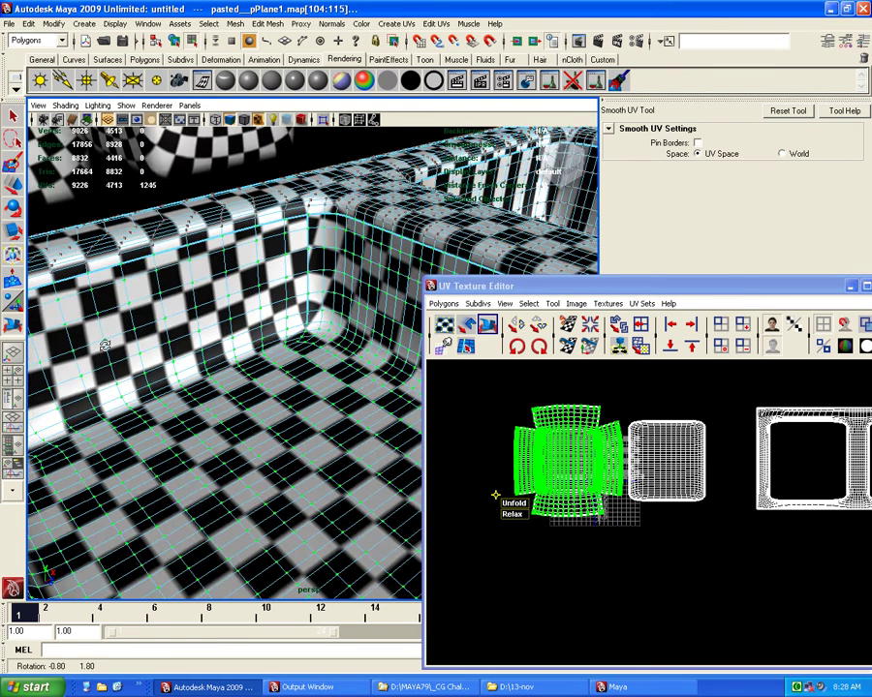
left_click_drag(523, 286, 729, 374)
left_click(191, 184)
mouse_move(191, 184)
left_mouse_down("alt")
mouse_move(518, 339)
mouse_move(504, 351)
left_mouse_up("alt")
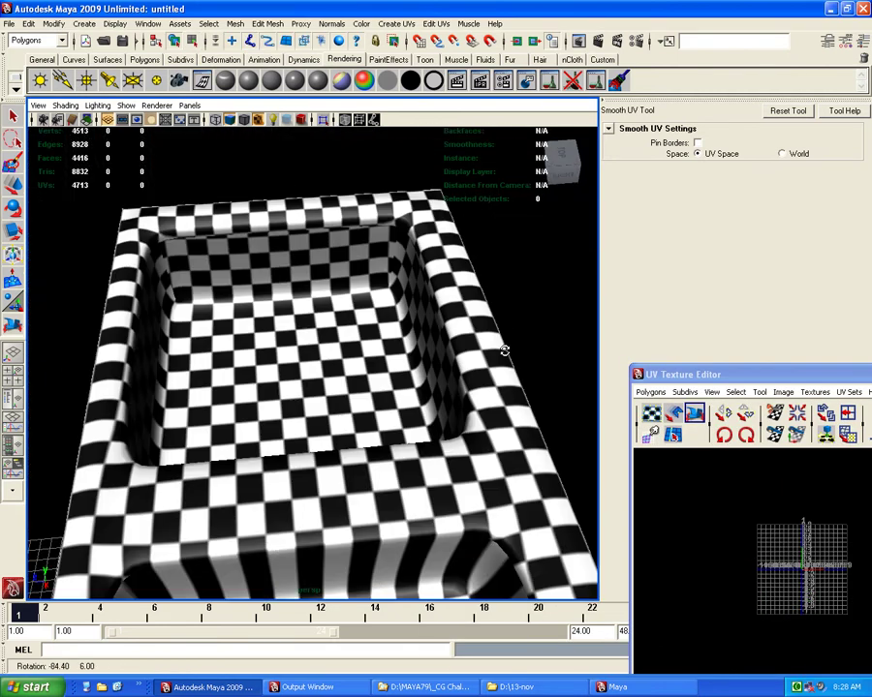
scroll(361, 395, "up", 5)
left_click(361, 395)
left_click_drag(361, 396, 328, 416, "alt")
scroll(328, 418, "up", 3)
left_click_drag(678, 373, 480, 286)
scroll(579, 455, "up", 2)
right_click(580, 455)
Copy the unfolded basin's UVs and select the second basin's whole UV shell
left_click_drag(528, 397, 630, 568)
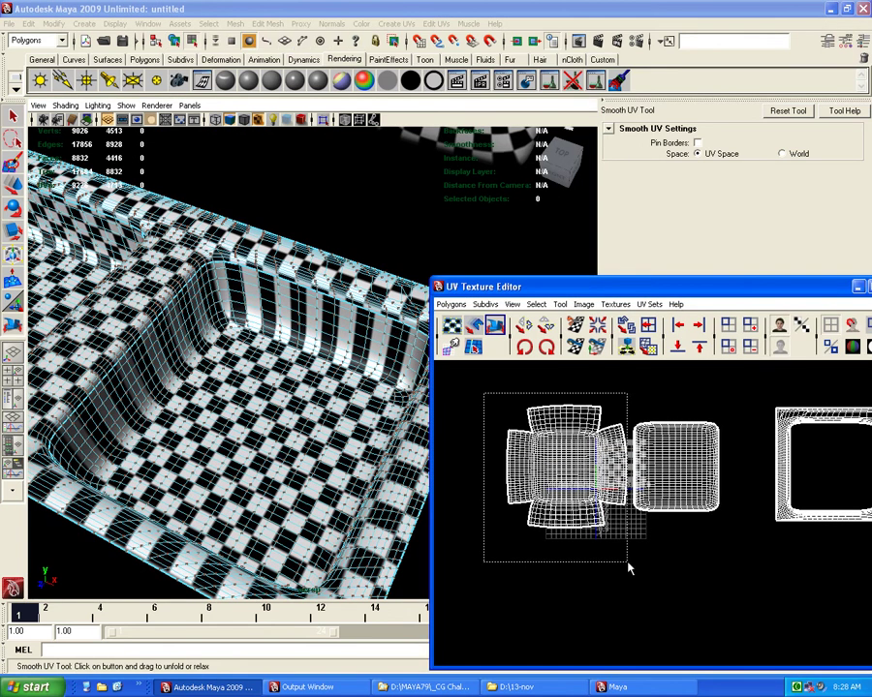
left_click(451, 304)
left_click(467, 334)
right_click(669, 452)
left_click(705, 445)
left_click(661, 426)
right_click(642, 423, "ctrl")
left_click(689, 419)
Paste the copied UVs onto the second shell and convert the selection to UVs
left_click(450, 304)
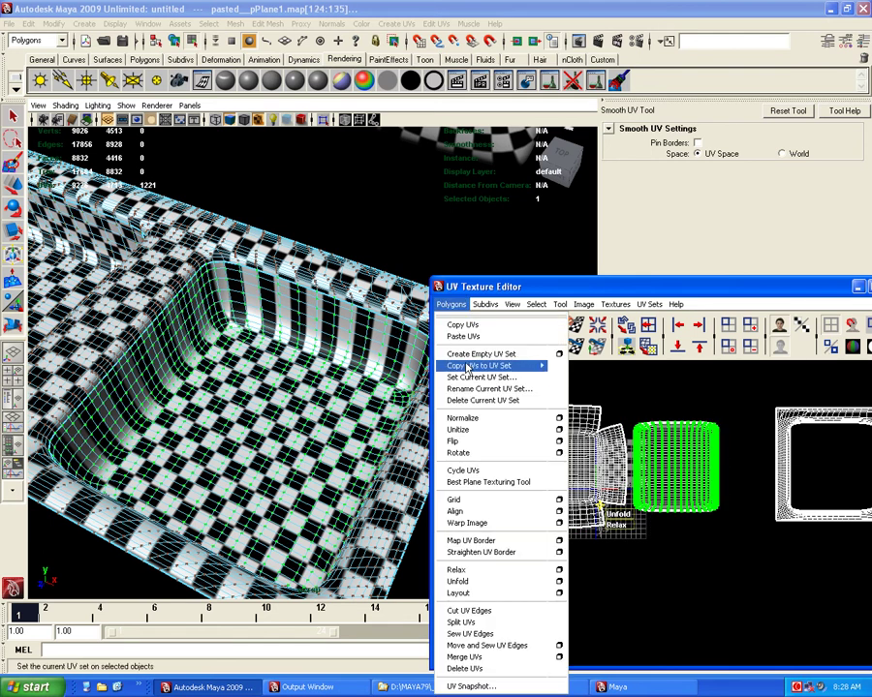
left_click(457, 335)
scroll(545, 471, "down", 1)
right_click(577, 465, "ctrl")
right_click(581, 473, "ctrl")
left_click(652, 470)
key("w")
right_click_drag(226, 414, 281, 387)
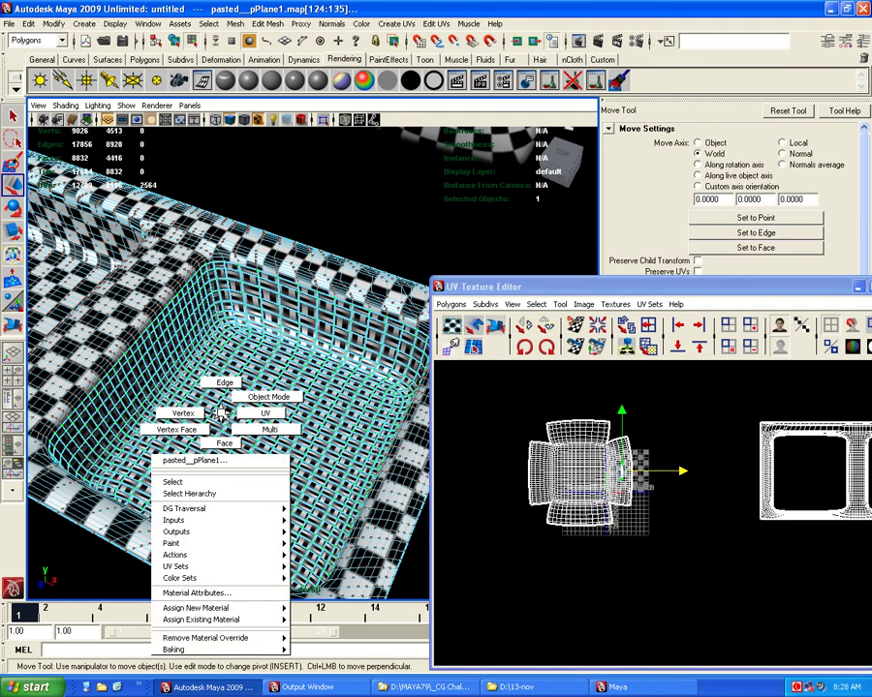
left_click(577, 492)
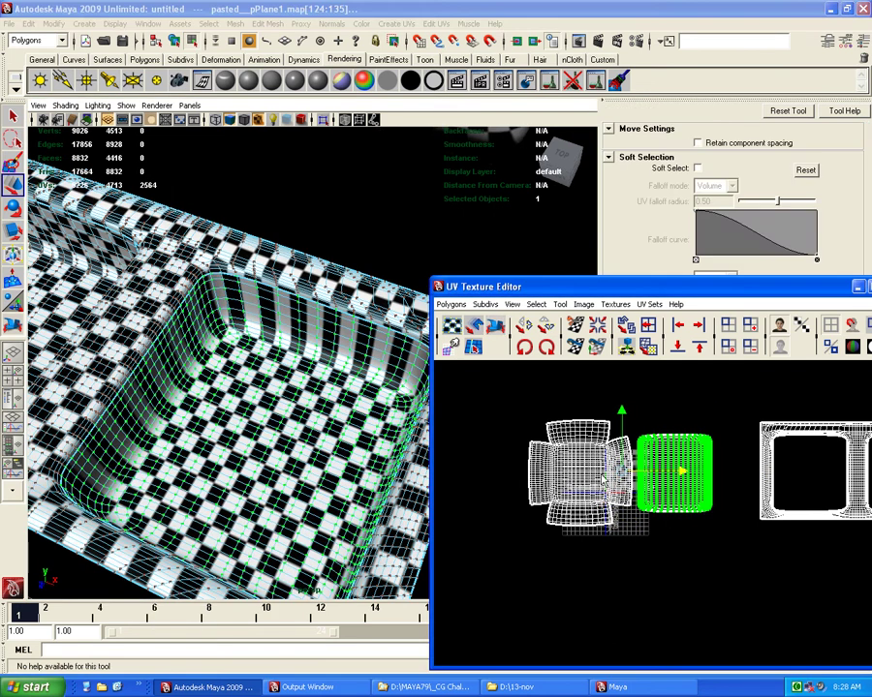
left_click(562, 473)
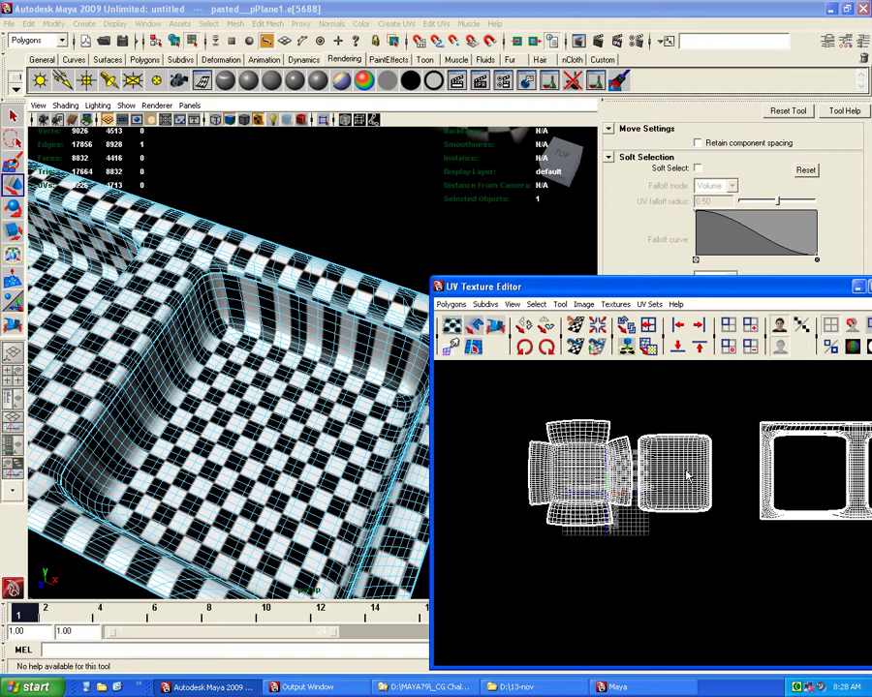
Select edges at the second basin's inner wall corners
left_click_drag(233, 441, 250, 455, "alt")
scroll(251, 453, "up", 2)
scroll(209, 325, "up", 1)
scroll(251, 430, "up", 1)
scroll(260, 416, "up", 1)
mouse_move(243, 393)
left_mouse_down("alt")
mouse_move(226, 420)
mouse_move(323, 480)
mouse_move(266, 306)
left_mouse_up("alt")
left_click(245, 418)
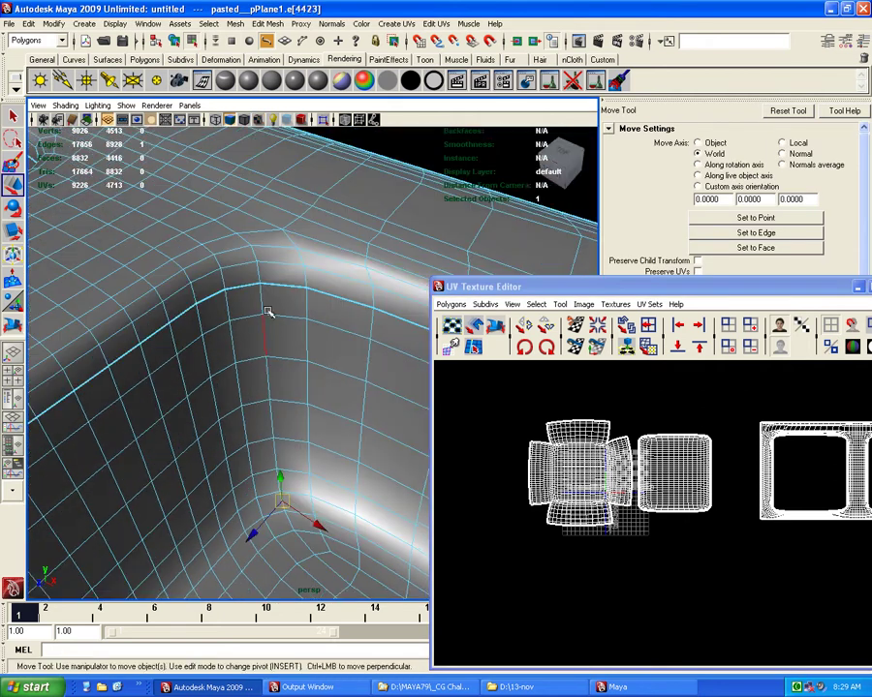
left_click(272, 407)
mouse_move(271, 407)
left_mouse_down("alt")
mouse_move(228, 380)
mouse_move(200, 414)
left_mouse_up("alt")
mouse_move(200, 414)
right_mouse_down("alt")
mouse_move(308, 461)
mouse_move(232, 424)
right_mouse_up("alt")
left_click(224, 260)
left_click(233, 395)
left_click_drag(233, 395, 295, 401, "alt")
key("f")
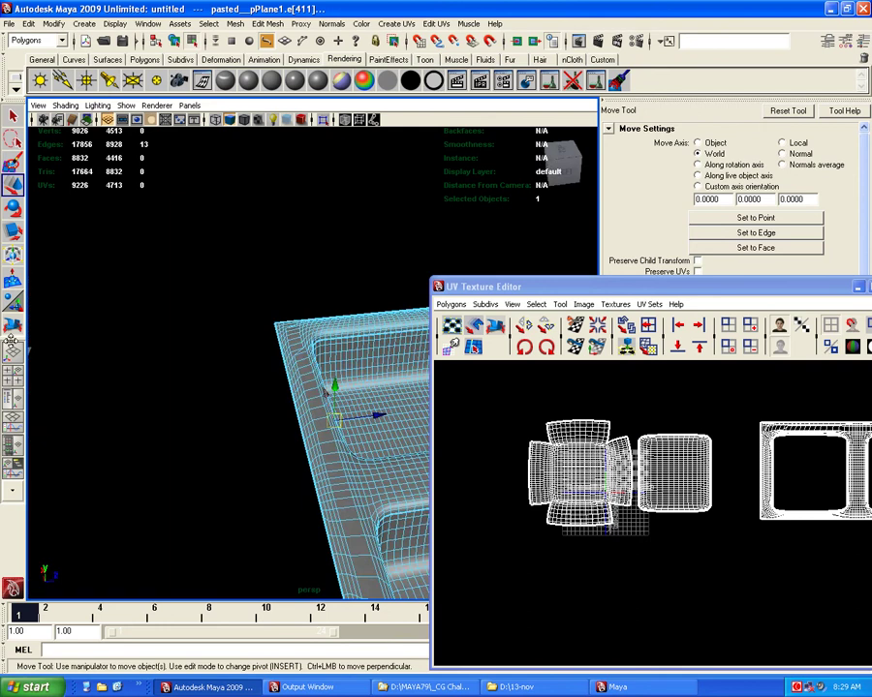
Add the second basin's rim edge loop and its vertical corner edges to the selection
left_click_drag(258, 361, 248, 405, "alt")
scroll(282, 424, "up", 3)
scroll(233, 461, "up", 3)
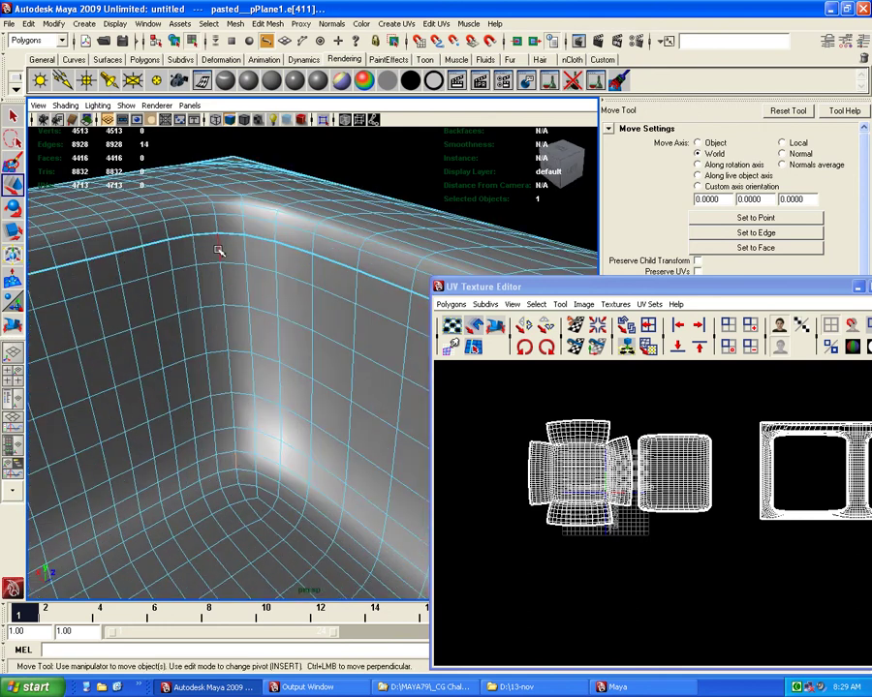
left_click_drag(219, 251, 287, 362, "alt")
scroll(118, 351, "down", 3)
scroll(294, 381, "up", 3)
scroll(294, 380, "up", 3)
mouse_move(282, 423)
middle_mouse_down("alt")
mouse_move(262, 405)
mouse_move(274, 468)
middle_mouse_up("alt")
left_click_drag(274, 468, 242, 298, "alt")
double_click(238, 297)
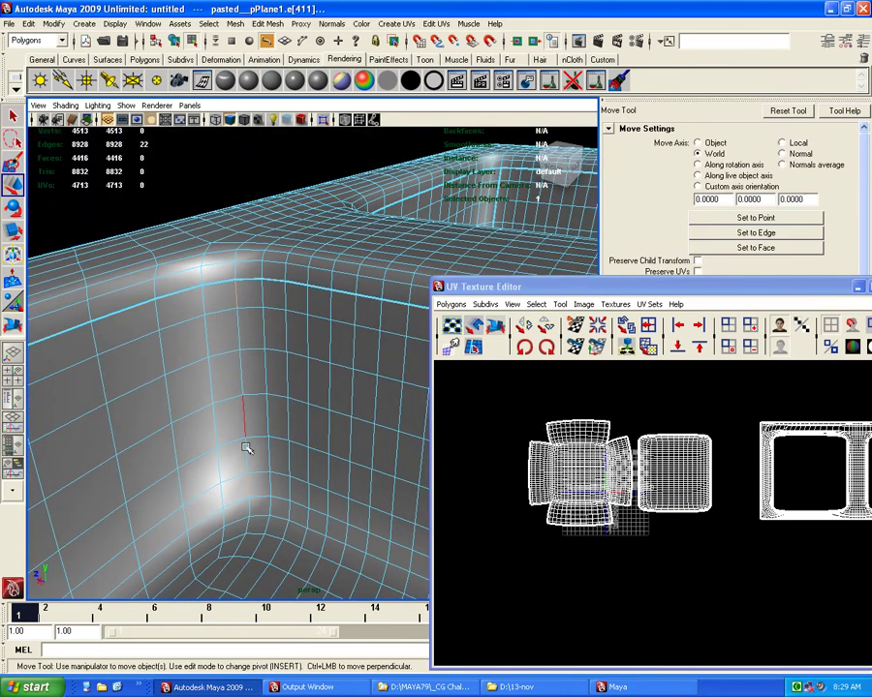
left_click(247, 410, "shift")
left_click(243, 382, "shift")
left_click(237, 348, "shift")
Select the second basin's UVs in the UV layout window
left_click(542, 378)
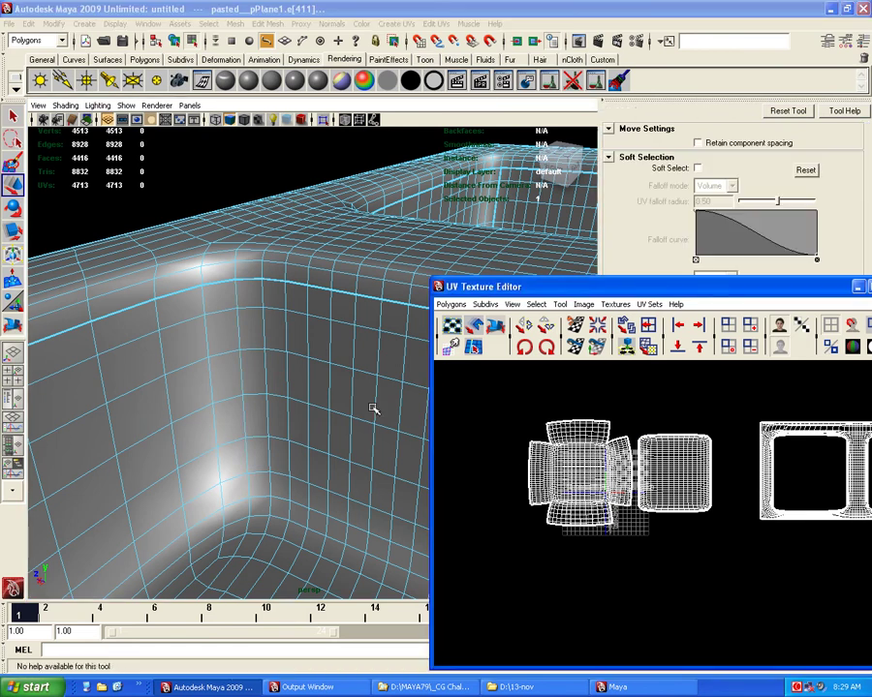
right_click_drag(663, 466, 708, 465)
left_click_drag(659, 463, 751, 417)
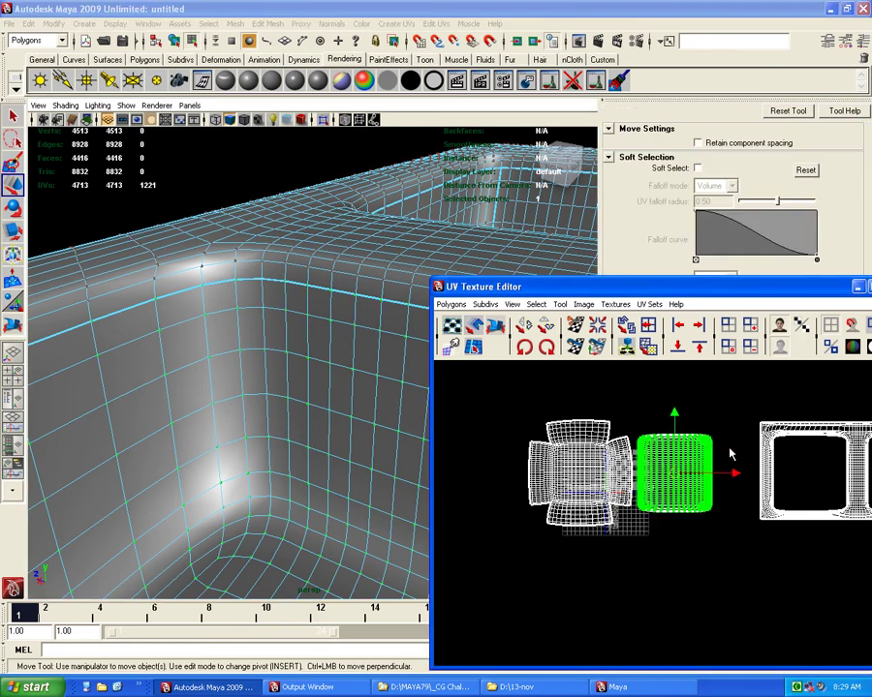
Relax the second basin shell, then cut its UVs along the inner tub corner edge loop
left_click(495, 328)
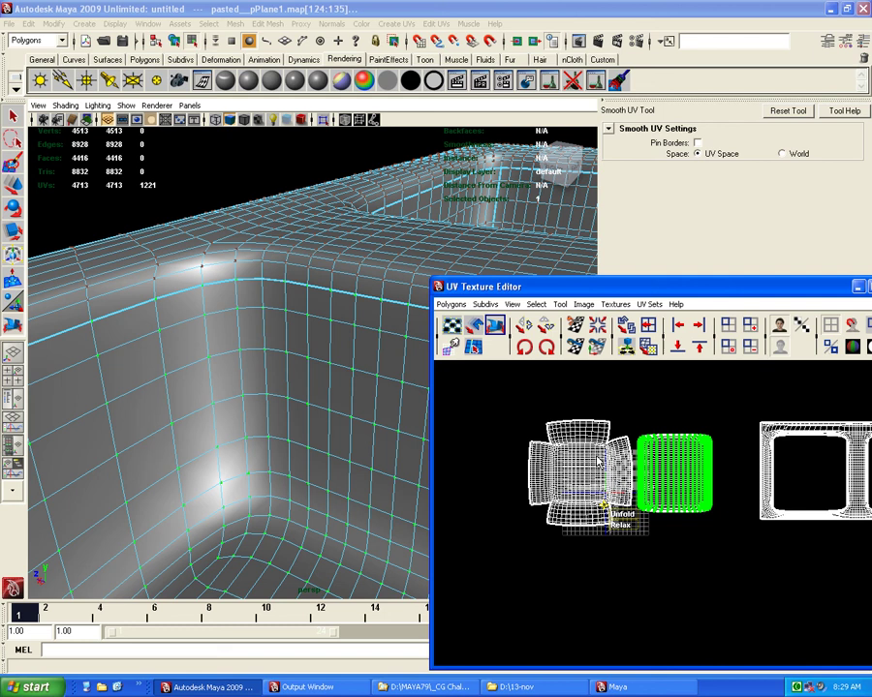
left_click_drag(623, 521, 500, 447)
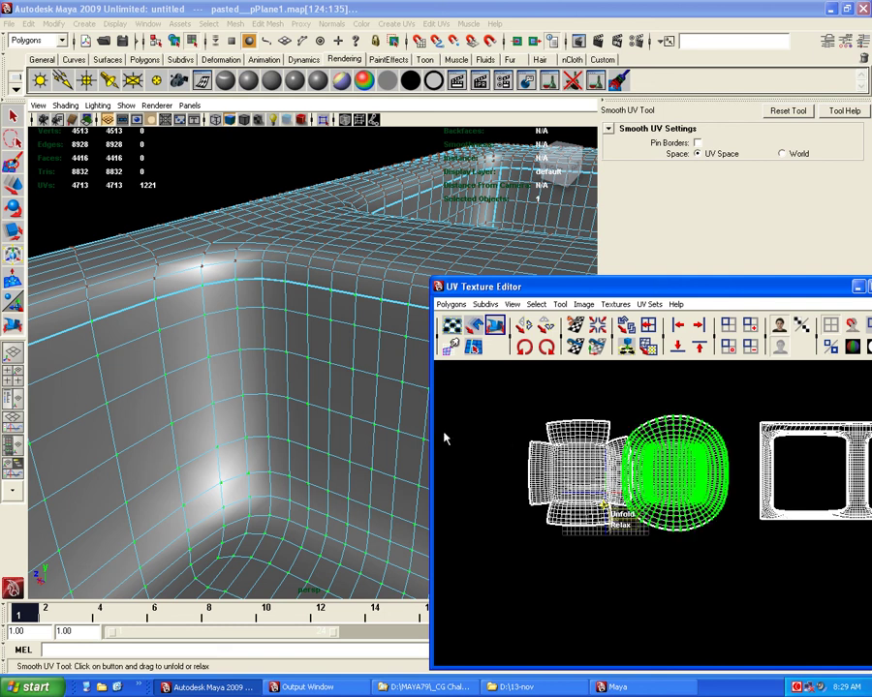
left_click(265, 357)
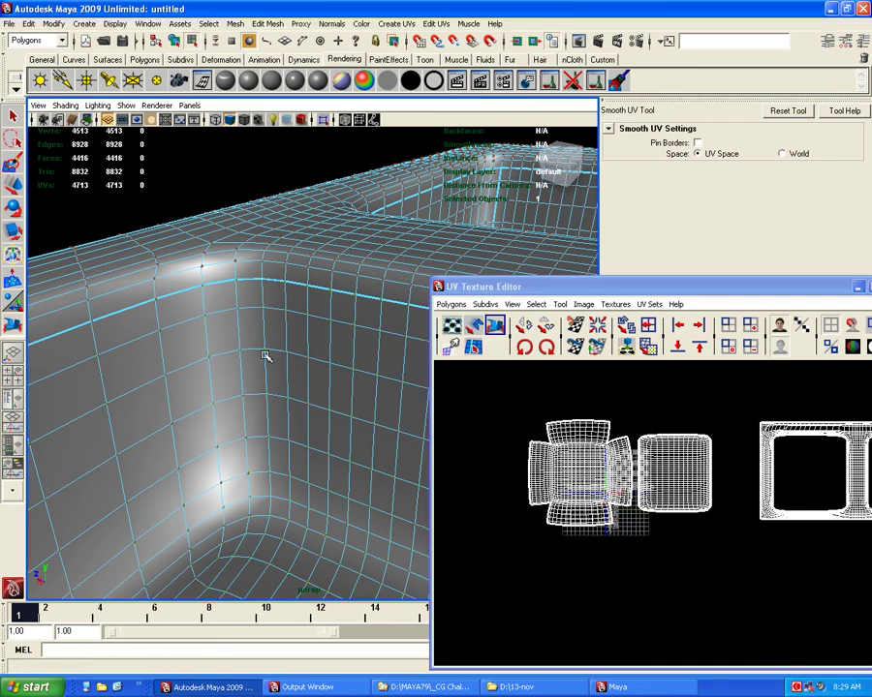
double_click(264, 357)
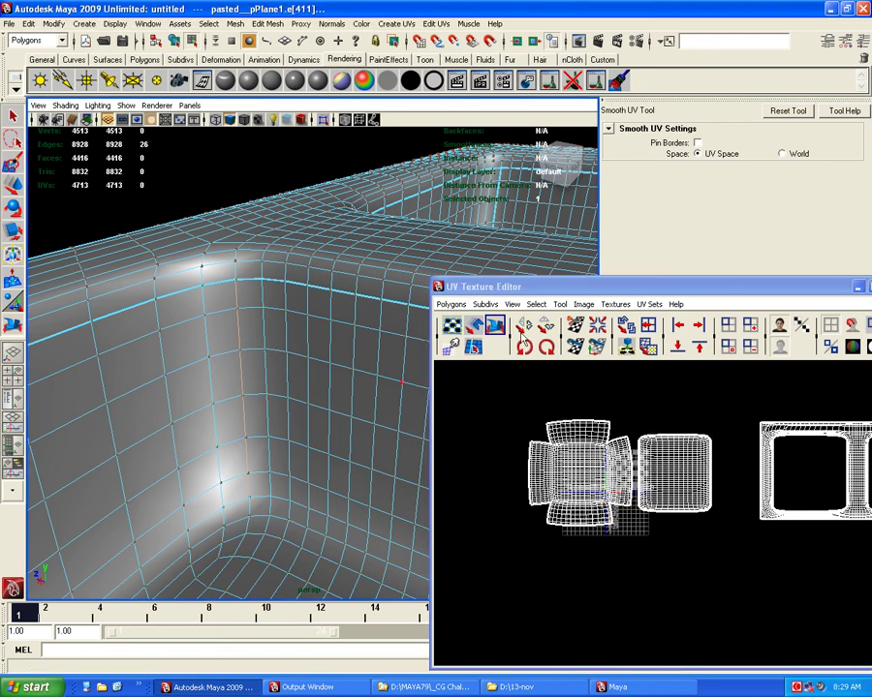
left_click(574, 326)
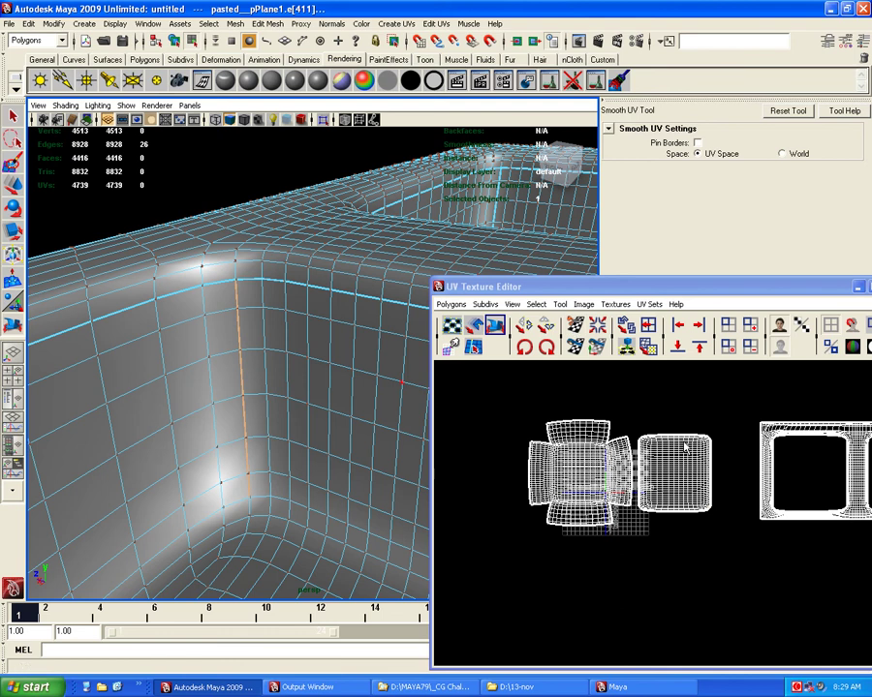
Unfold the separated shell flat, move it left beside the other shell, and return to object mode
right_click_drag(686, 384, 710, 442, "ctrl")
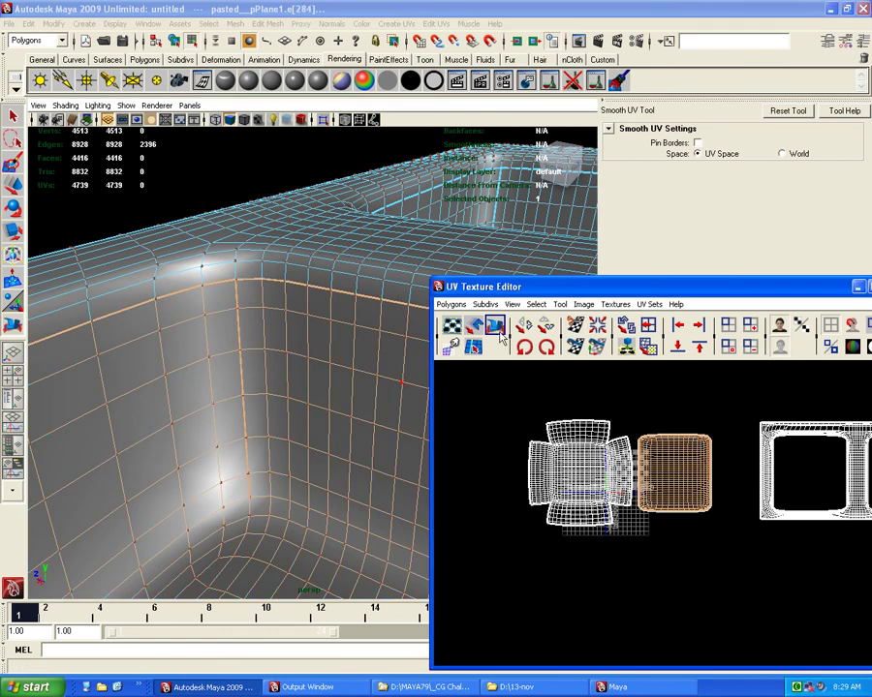
right_click_drag(733, 457, 559, 392, "ctrl")
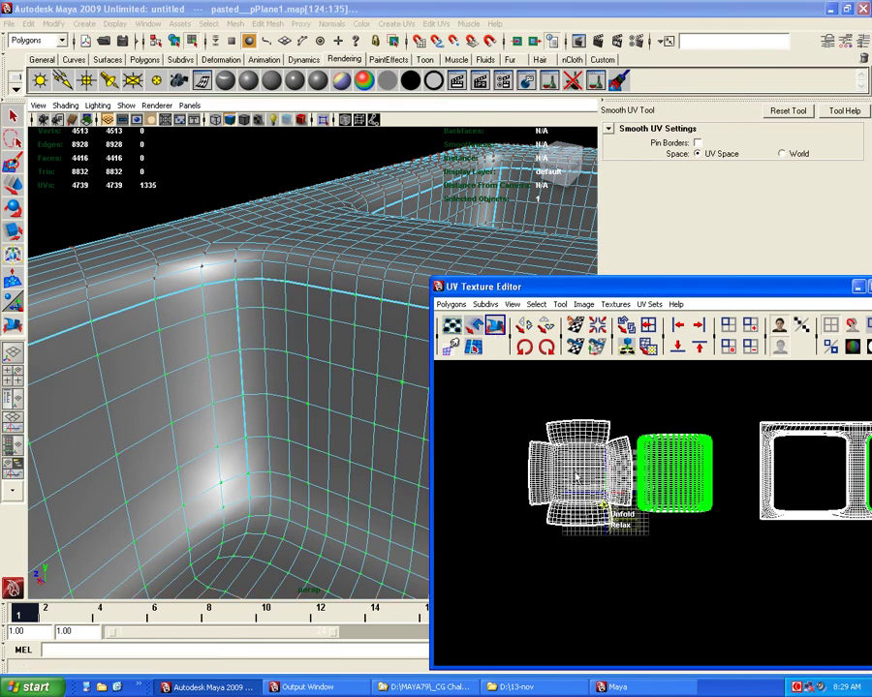
left_click_drag(621, 514, 631, 523)
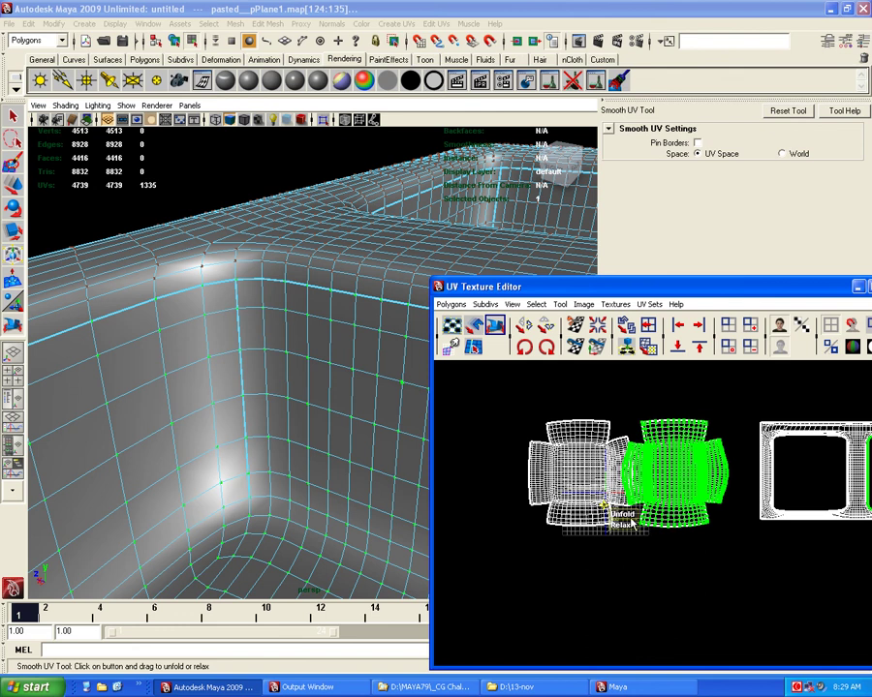
key("w")
left_click_drag(739, 496, 531, 496)
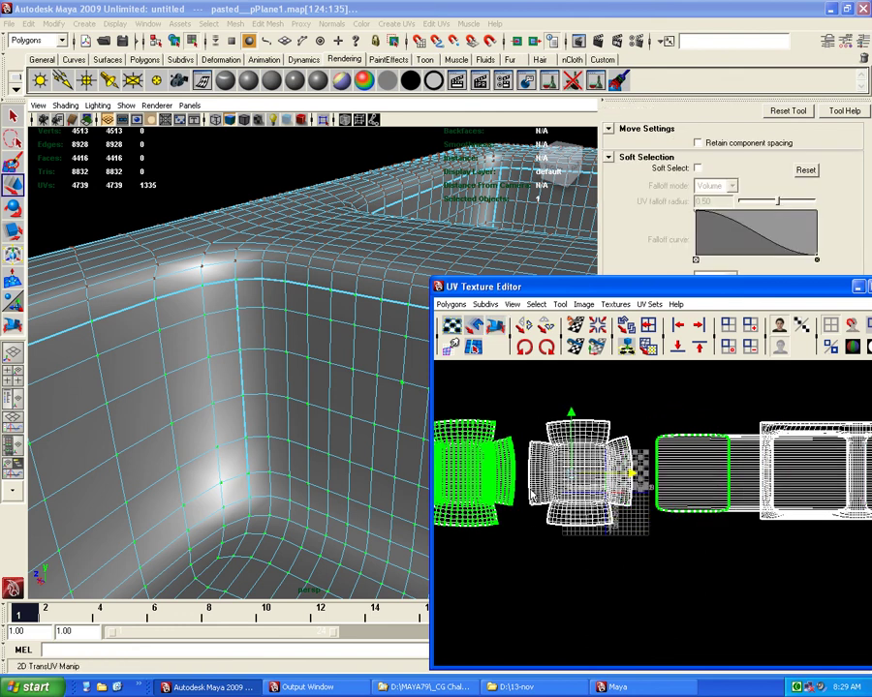
middle_click_drag(530, 495, 671, 475, "alt")
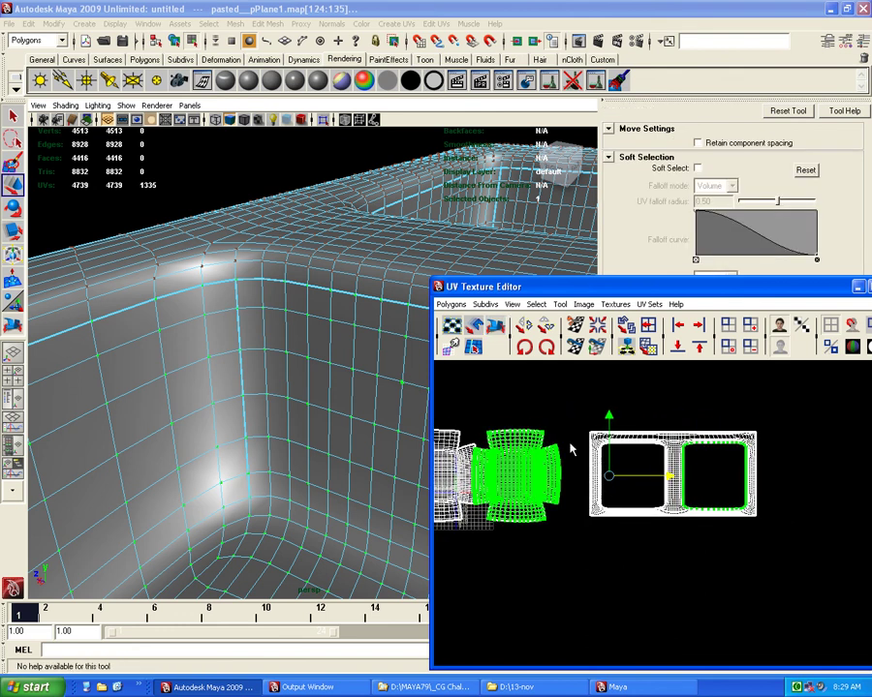
left_click_drag(571, 436, 484, 455)
middle_click_drag(678, 461, 704, 467, "alt")
left_click(495, 324)
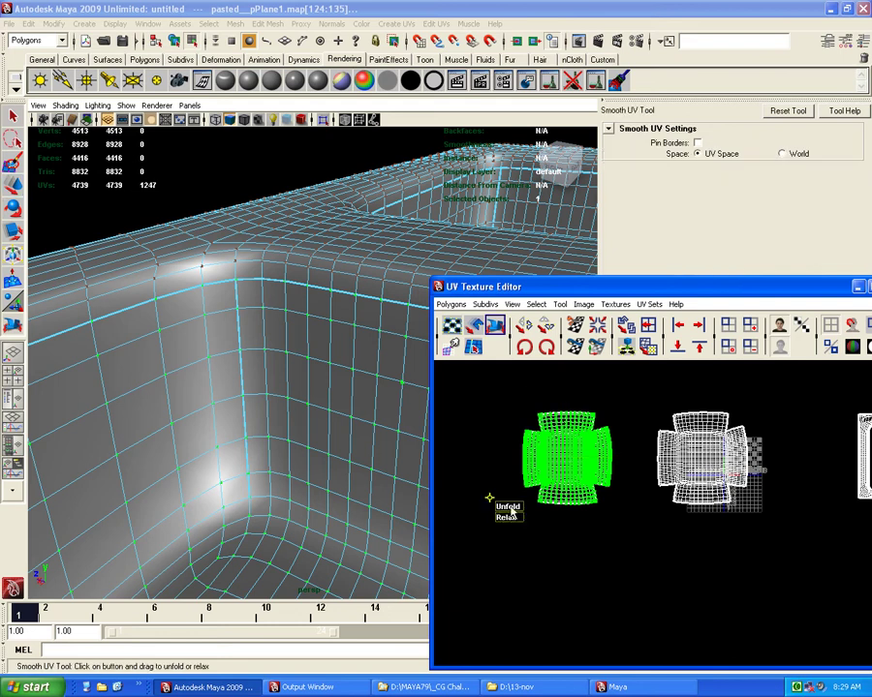
right_click_drag(244, 387, 313, 333)
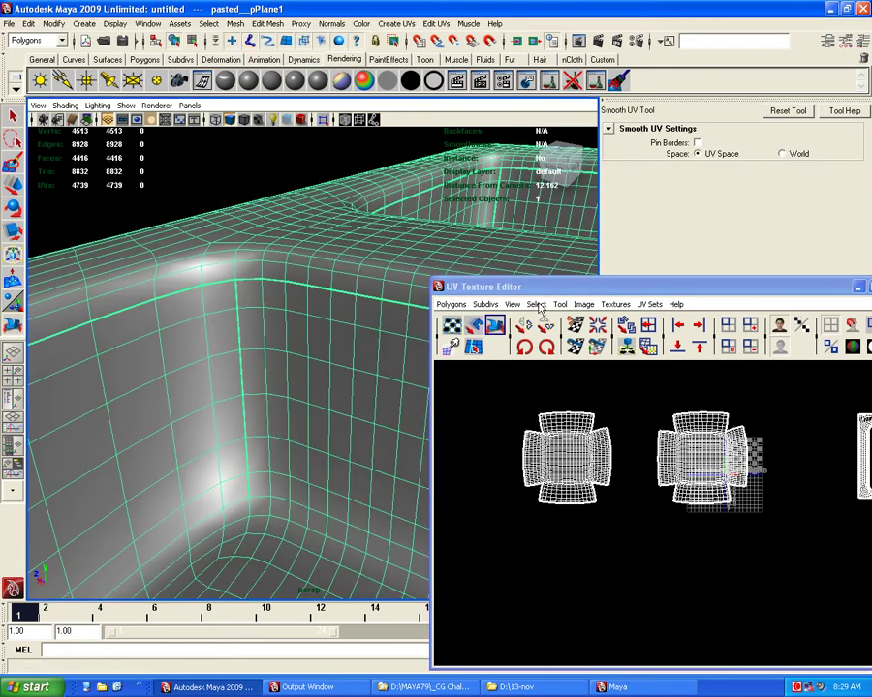
Switch to textured display (6) and inspect the checker pattern closely at a tub corner
mouse_move(353, 339)
left_mouse_down("alt")
mouse_move(382, 375)
mouse_move(237, 421)
left_mouse_up("alt")
key("6")
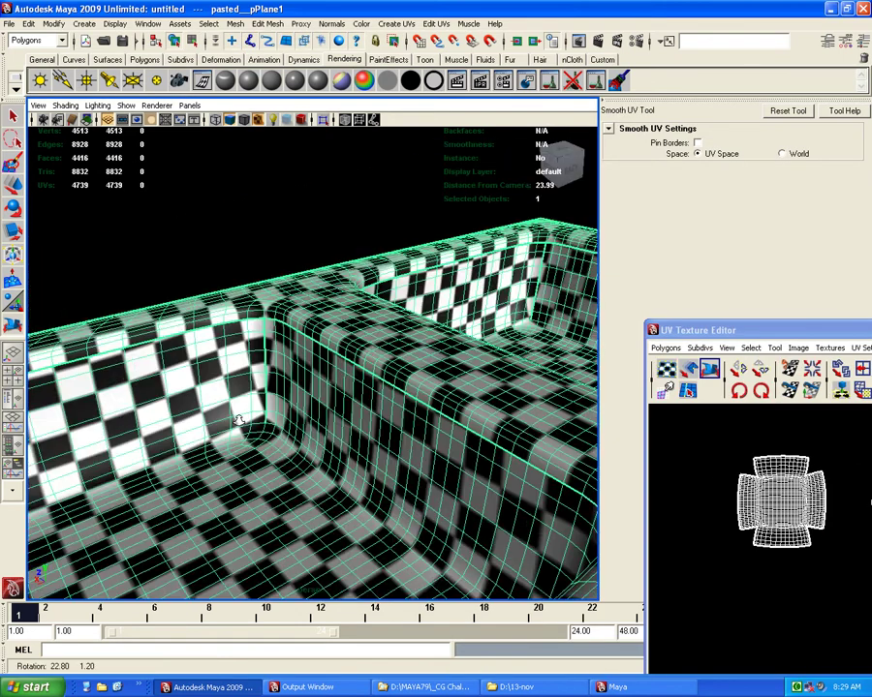
left_click(245, 264)
left_click_drag(245, 264, 291, 329, "alt")
right_click_drag(290, 330, 329, 390, "alt")
mouse_move(330, 389)
left_mouse_down("alt")
mouse_move(410, 412)
mouse_move(358, 387)
left_mouse_up("alt")
mouse_move(358, 387)
right_mouse_down("alt")
mouse_move(313, 359)
mouse_move(481, 432)
right_mouse_up("alt")
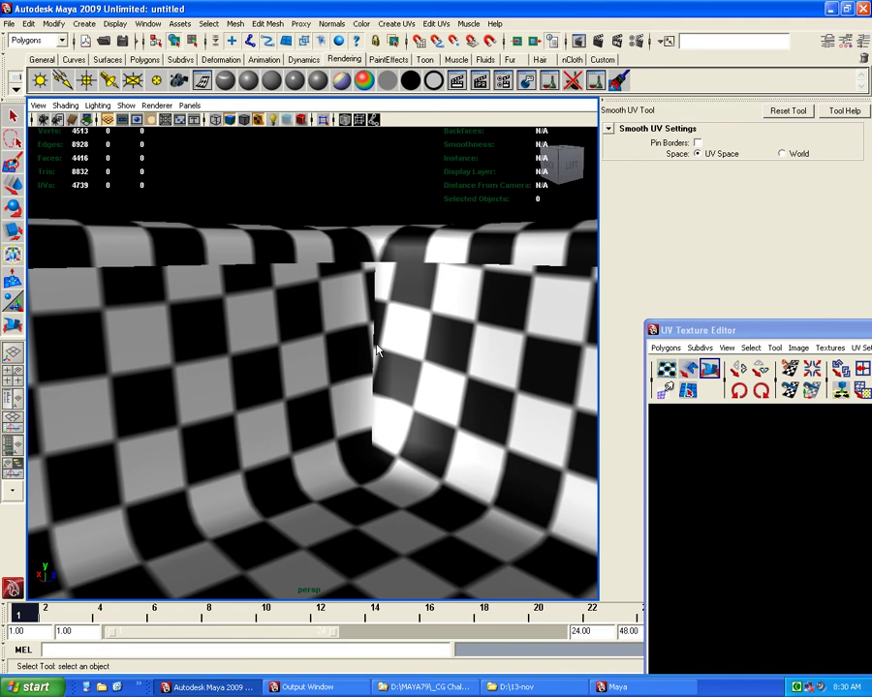
Orbit across both checkered tubs to check for stretching, then select the tub mesh
right_click_drag(378, 351, 233, 370, "alt")
mouse_move(233, 370)
left_mouse_down("alt")
mouse_move(267, 355)
mouse_move(203, 389)
left_mouse_up("alt")
mouse_move(203, 390)
right_mouse_down("alt")
mouse_move(355, 405)
mouse_move(240, 449)
mouse_move(376, 413)
right_mouse_up("alt")
left_click_drag(376, 413, 325, 425, "alt")
right_click_drag(334, 424, 355, 511, "alt")
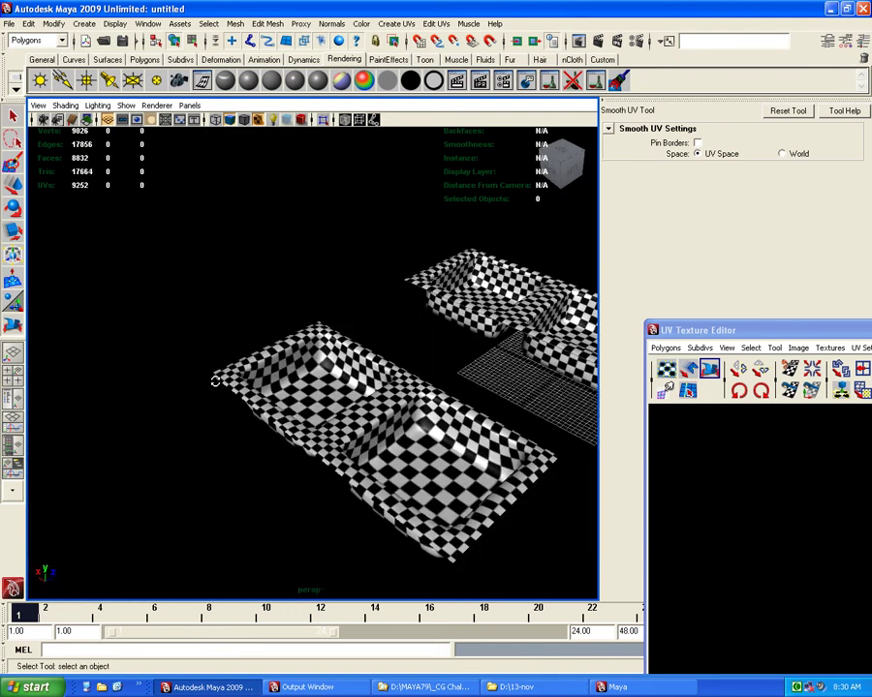
left_click_drag(355, 511, 274, 366, "alt")
left_click(339, 371)
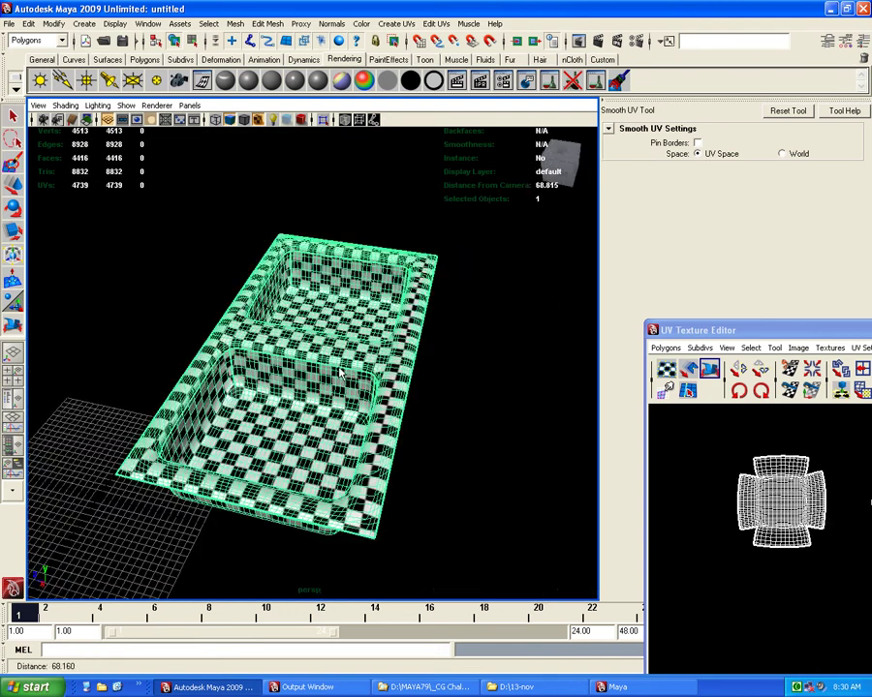
right_click_drag(339, 371, 220, 378, "alt")
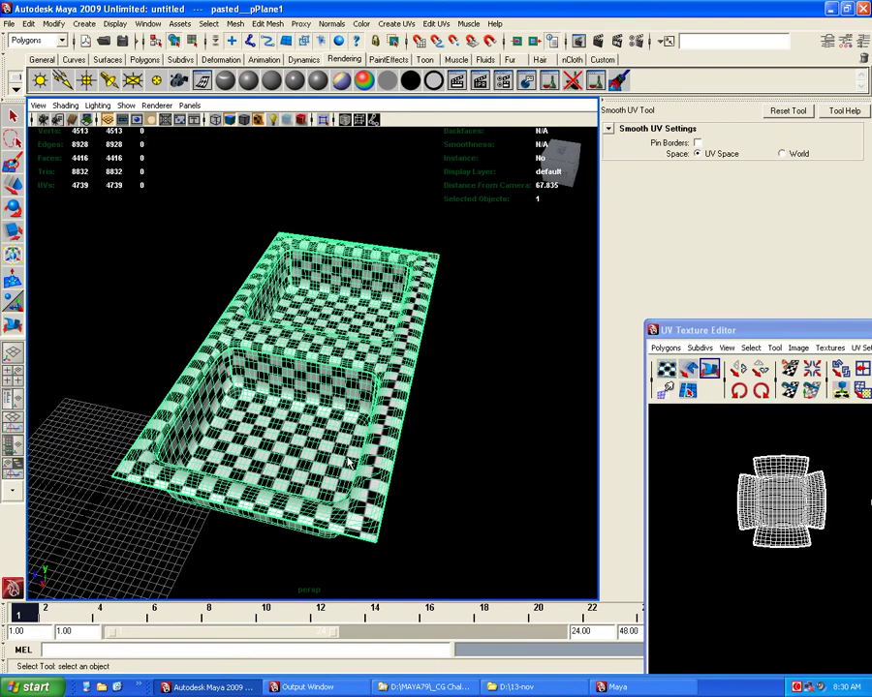
In Explorer, go up to My Computer and open Desktop\texture\MarlinTextures 2
key("alt+Tab")
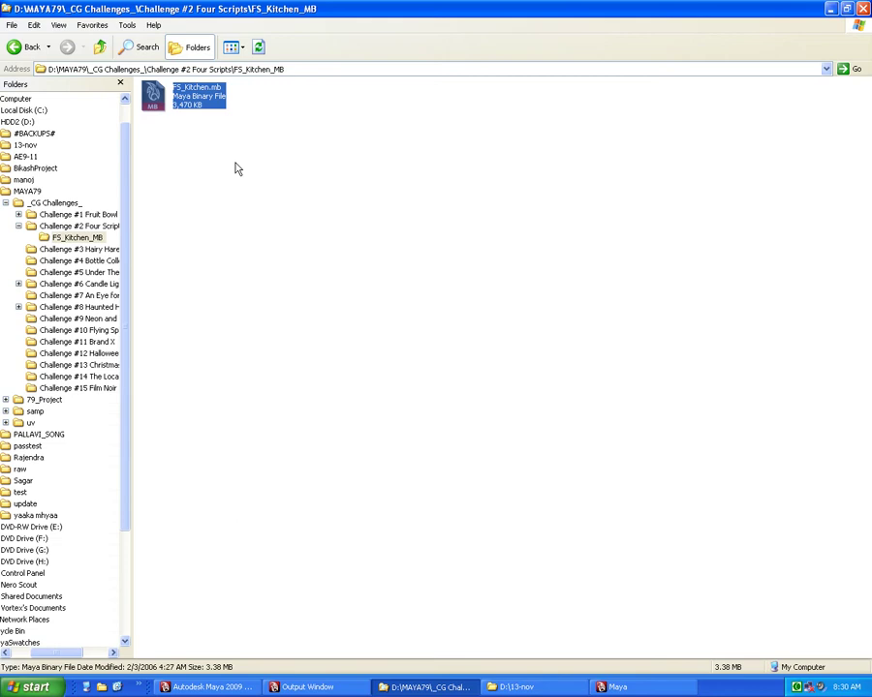
left_click(101, 47)
left_click(100, 47)
left_click(101, 46)
left_click(100, 46)
left_click(101, 47)
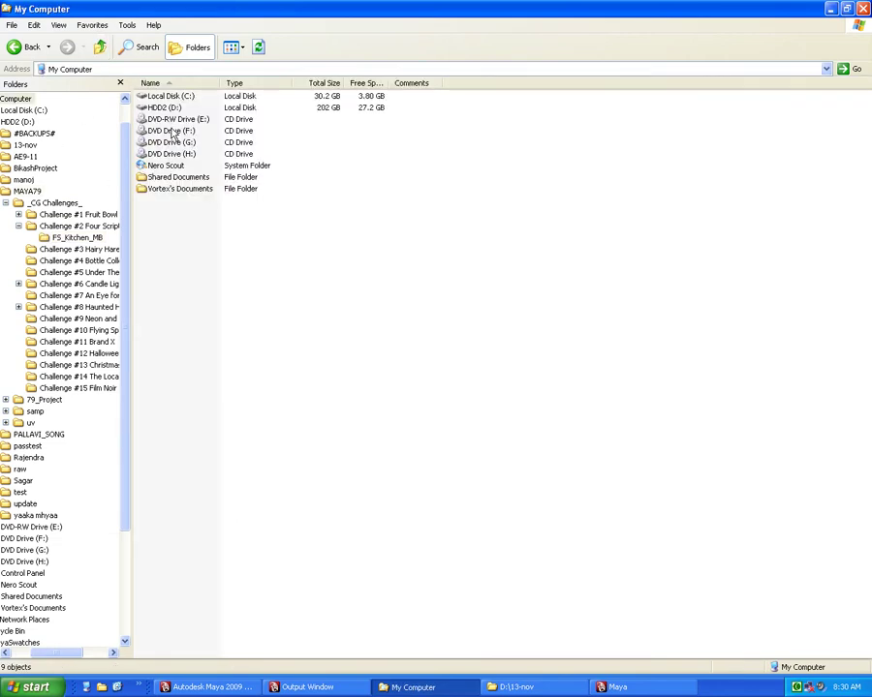
double_click(160, 92)
left_click(154, 141)
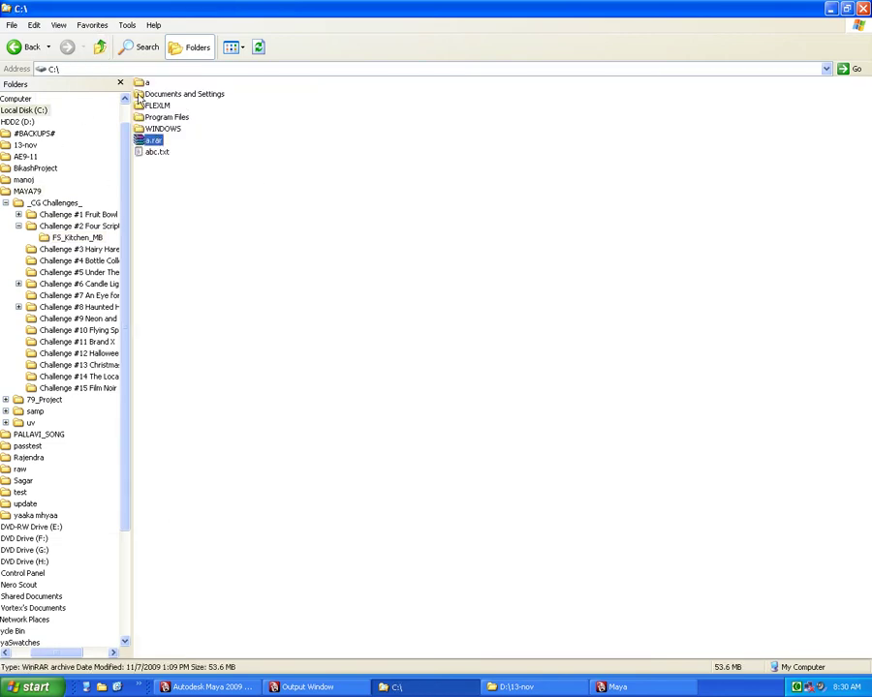
left_click(147, 95)
left_click(100, 47)
left_click(100, 47)
left_click(164, 130)
double_click(159, 223)
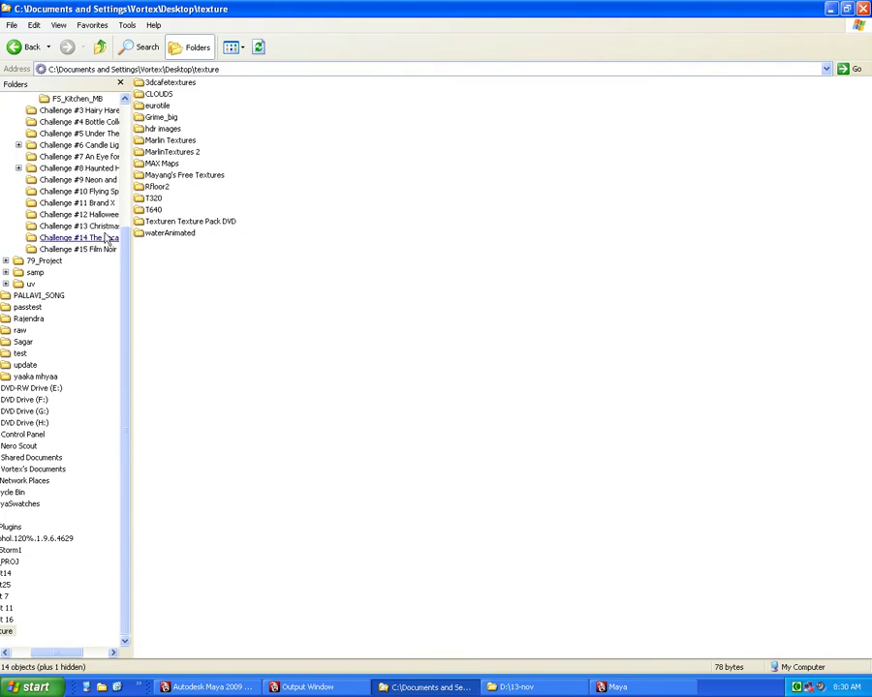
double_click(172, 152)
Browse the Metal Colors\Medium 66%, eurotile, Grime_big and hdr images texture folders
left_click_drag(131, 318, 184, 312)
left_click(36, 656)
scroll(80, 543, "down", 1)
scroll(81, 530, "down", 2)
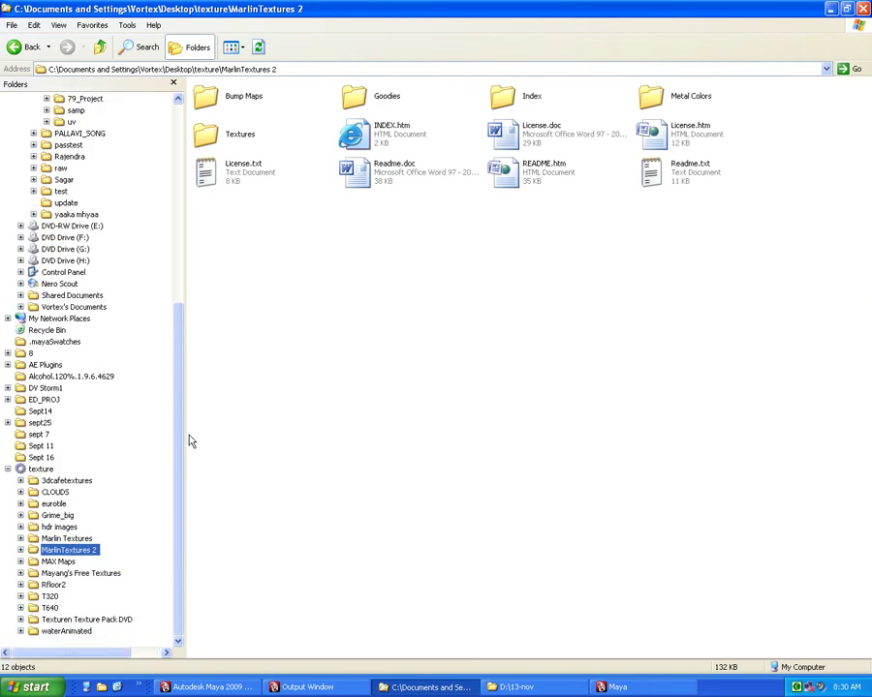
double_click(654, 96)
double_click(386, 103)
scroll(481, 337, "down", 3)
scroll(97, 341, "down", 3)
left_click(54, 410)
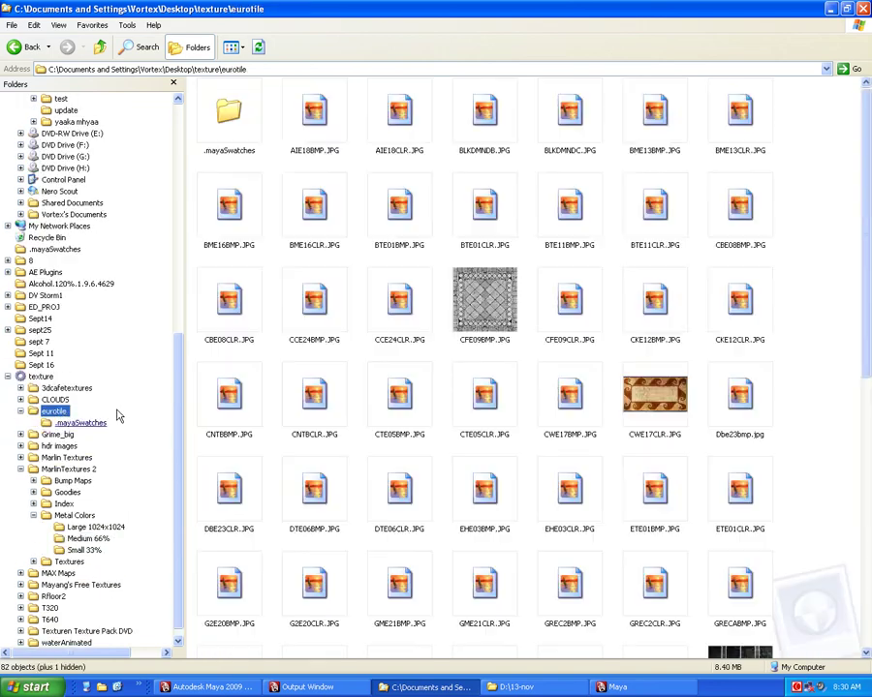
scroll(81, 442, "down", 7)
scroll(78, 440, "down", 2)
left_click(58, 422)
left_click(60, 436)
scroll(102, 437, "down", 1)
left_click(66, 458)
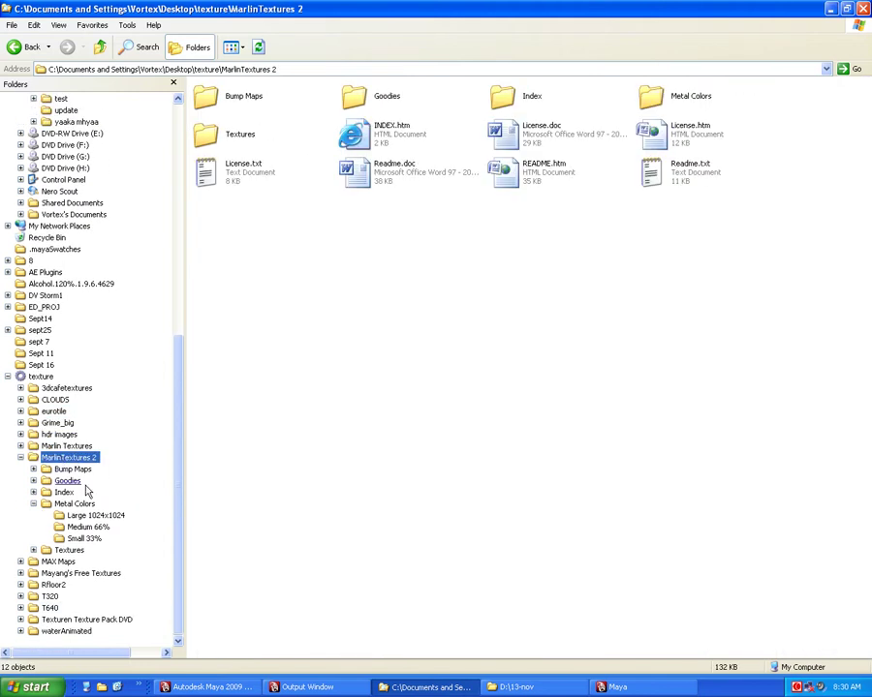
Look through the T640 BB030000 textures and the V1 Rust\Color JPG rust images
left_click(49, 608)
left_click(70, 582)
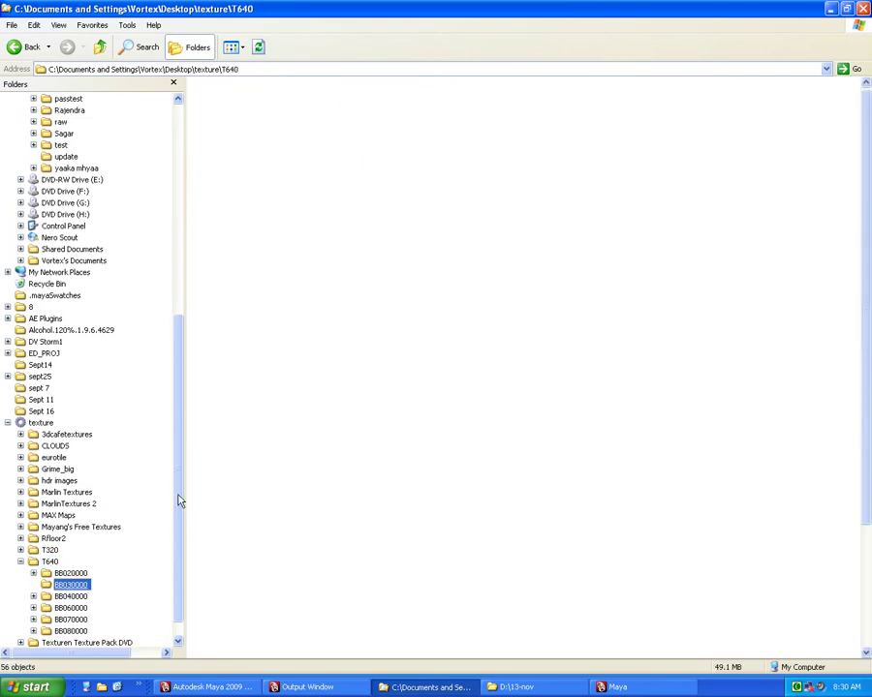
left_click(229, 493)
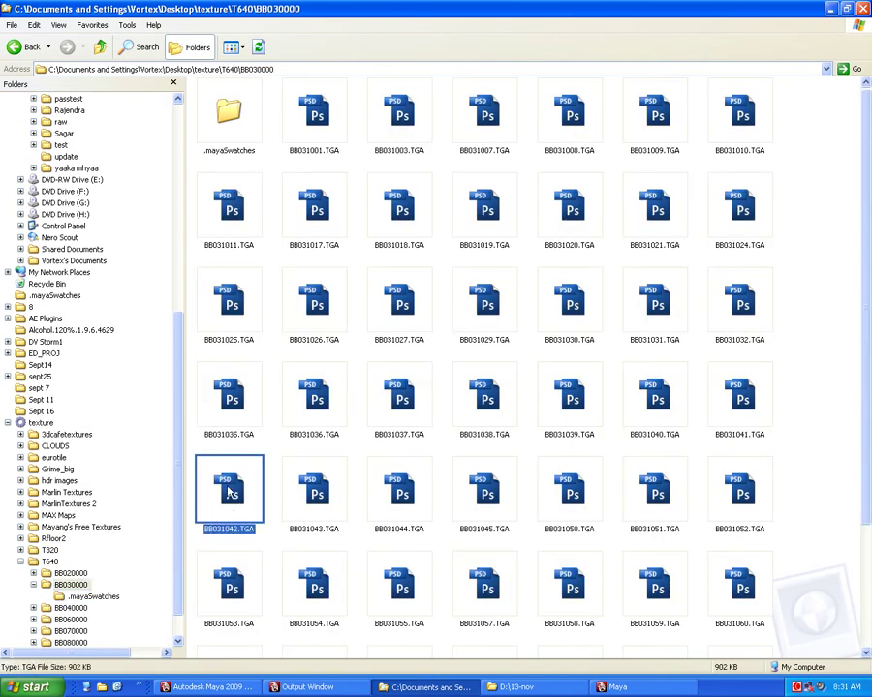
scroll(173, 571, "down", 1)
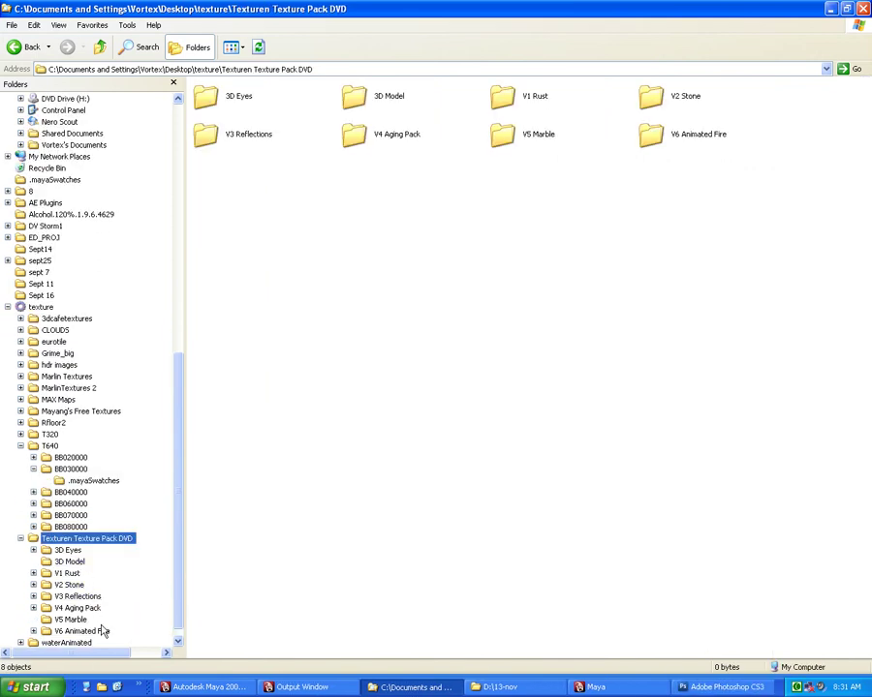
left_click(68, 573)
double_click(380, 104)
scroll(366, 234, "down", 3)
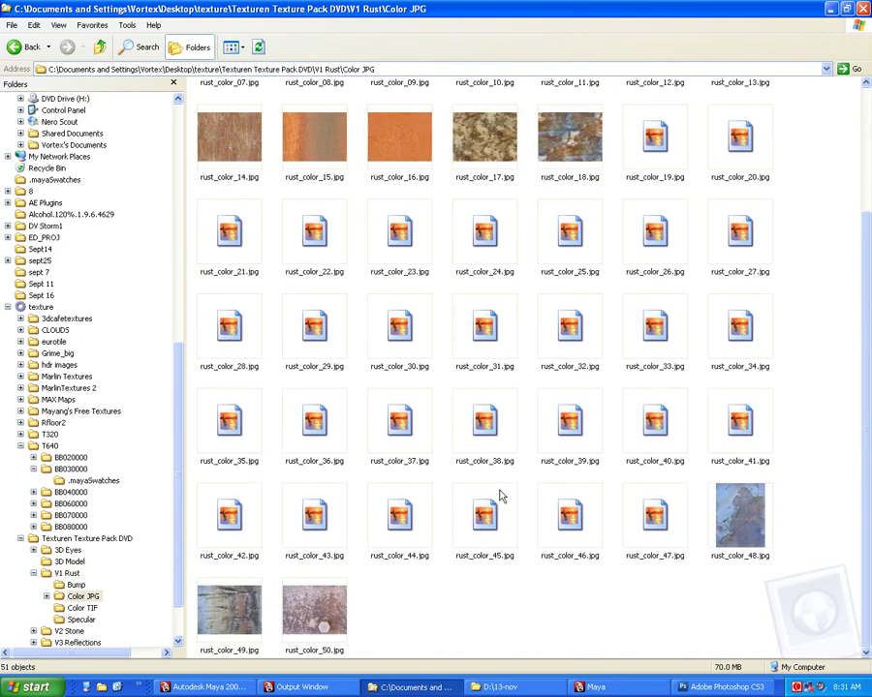
left_click(740, 515)
scroll(107, 581, "down", 2)
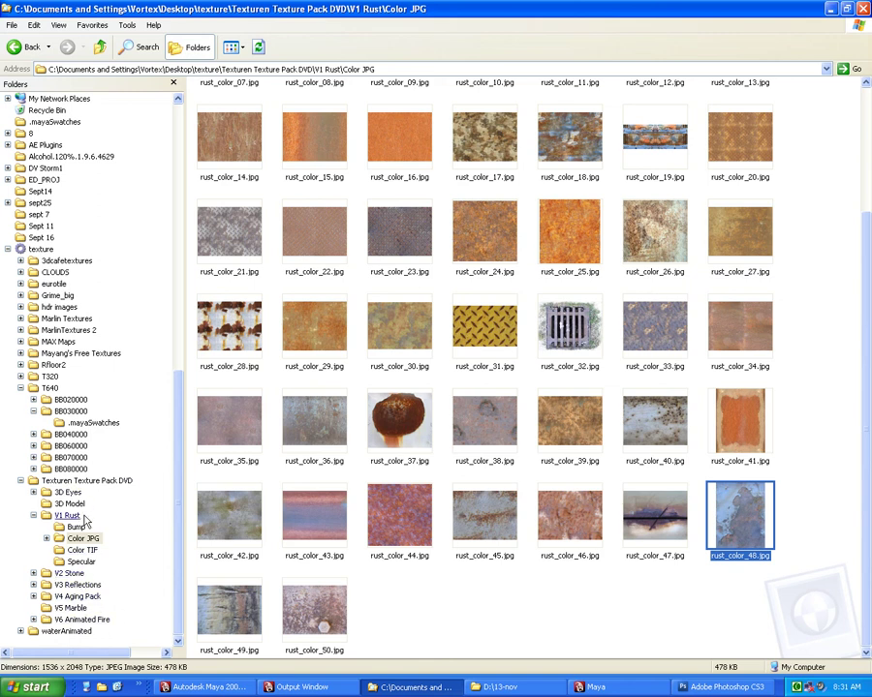
scroll(348, 485, "up", 3)
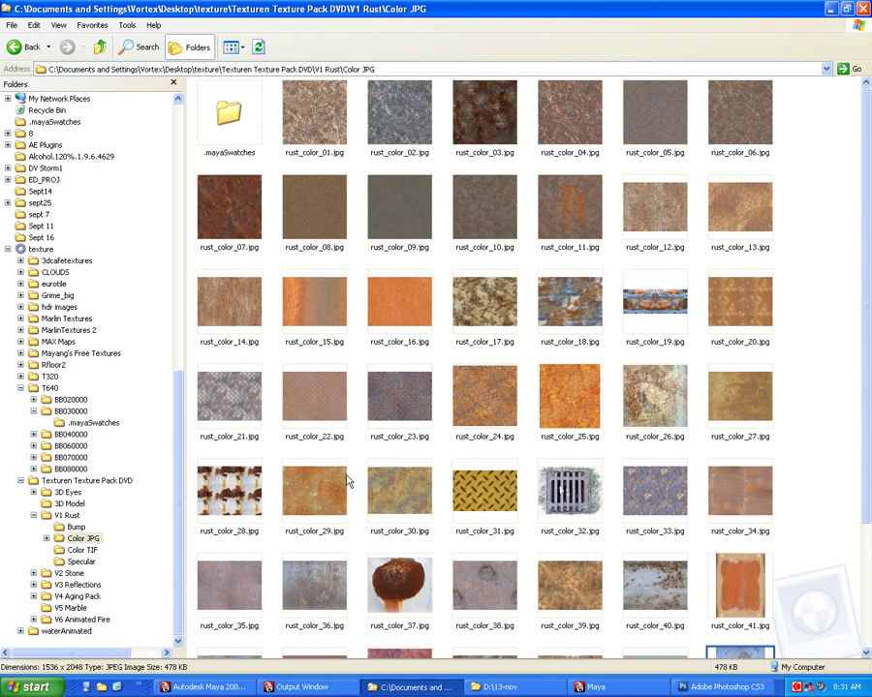
Check the Rfloor2 and MAX Maps\maps textures, then switch to Photoshop CS3
left_click(53, 365)
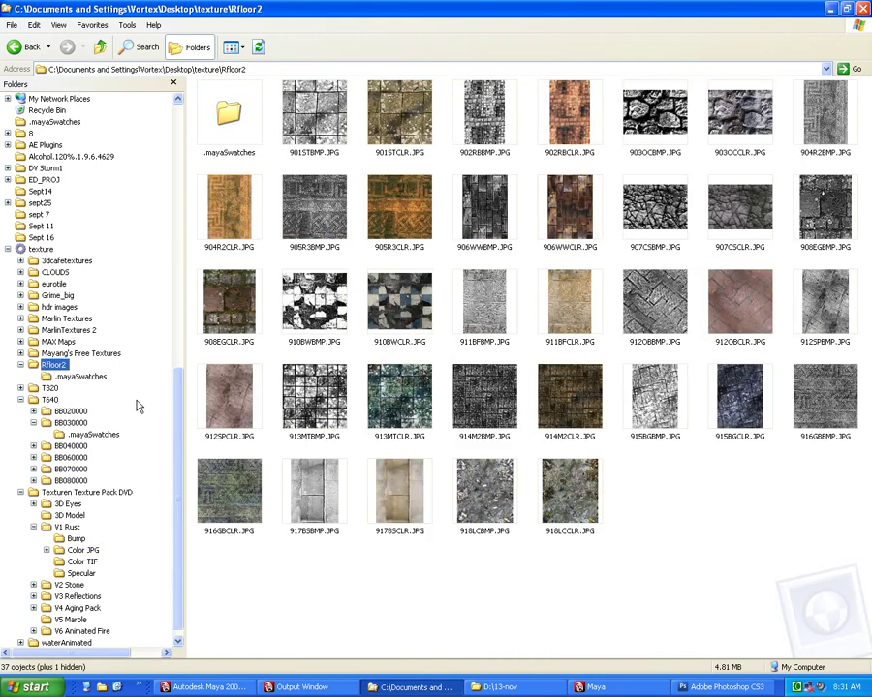
left_click(59, 342)
left_click(64, 354)
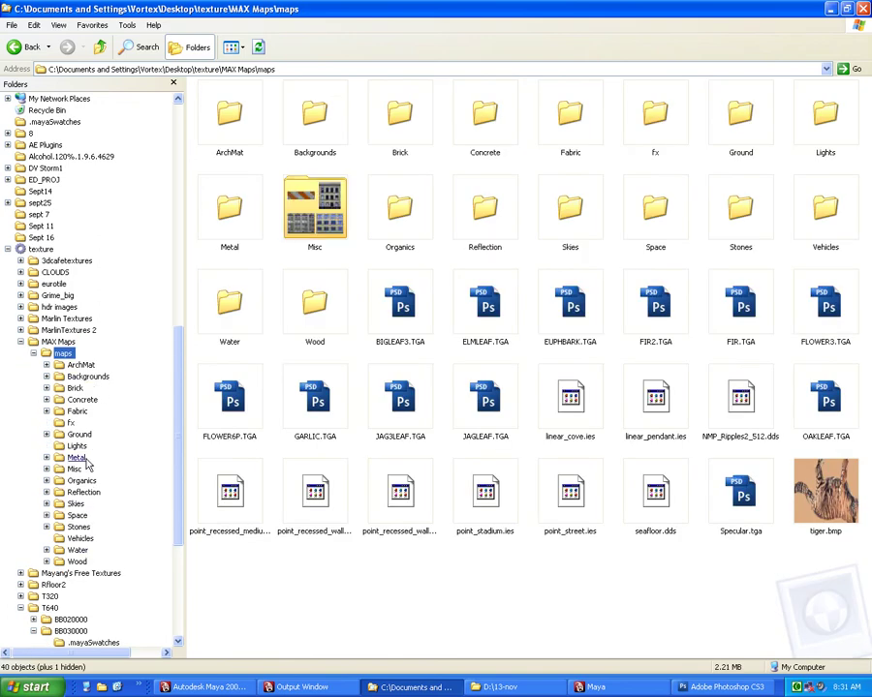
key("alt+Tab")
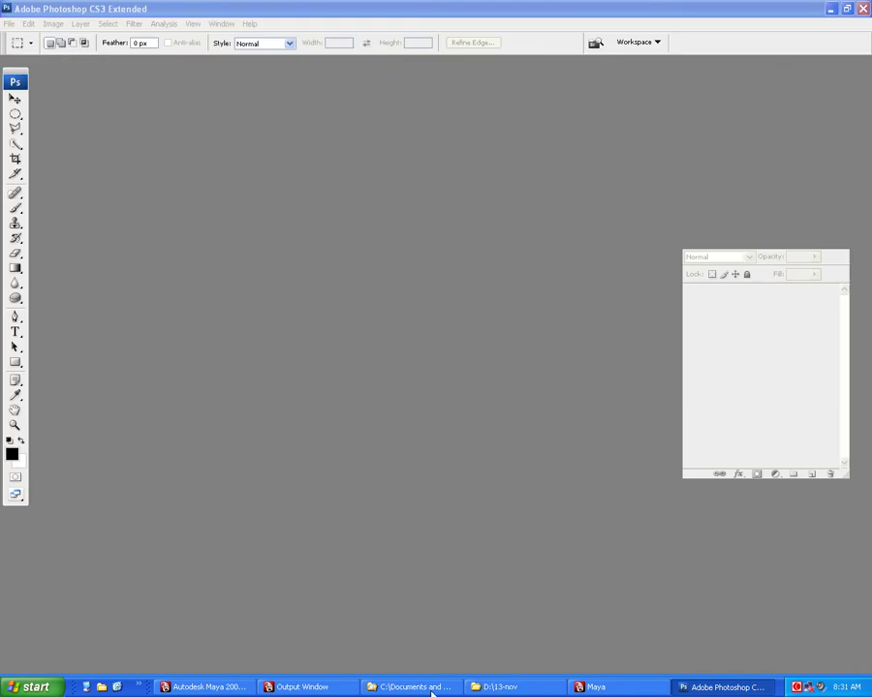
Preview the PLATEOX2.JPG rusty metal texture in Explorer, then switch to the Maya 8.5 window
left_click_drag(444, 662, 501, 547)
key("alt+Tab")
scroll(419, 602, "down", 5)
left_click(531, 586)
scroll(611, 624, "down", 3)
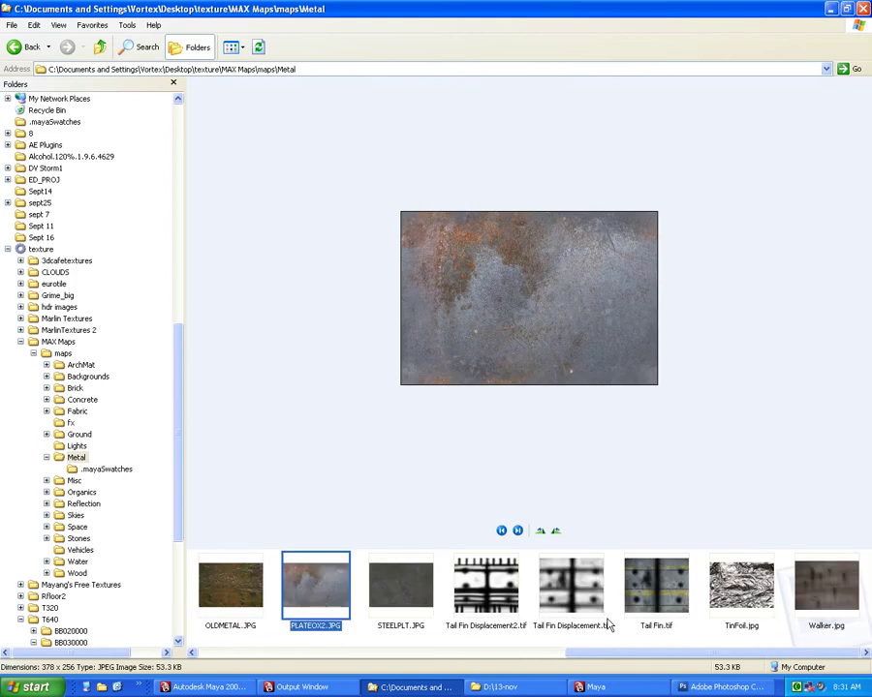
scroll(608, 625, "up", 2)
scroll(608, 625, "down", 2)
scroll(608, 624, "up", 3)
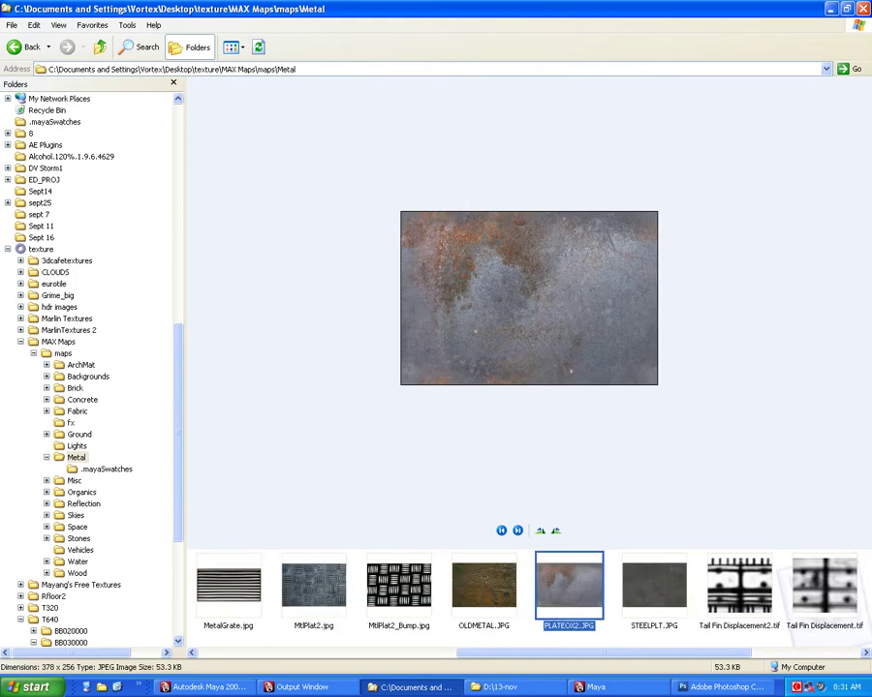
left_click(593, 687)
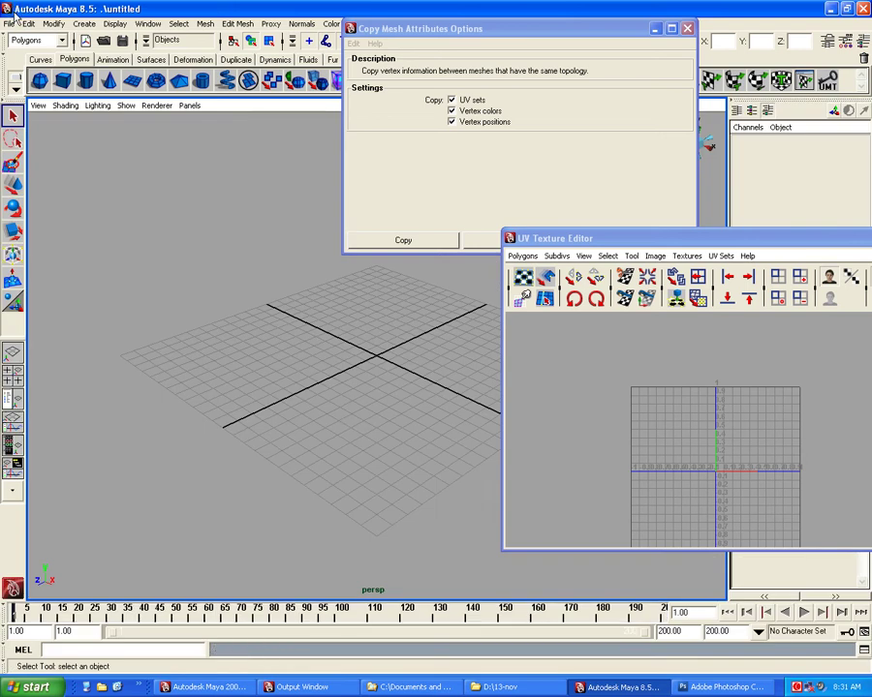
Choose File > Exit in Maya 8.5, then return to the Maya 2009 sink's perspective view
left_click(10, 24)
left_click(43, 36)
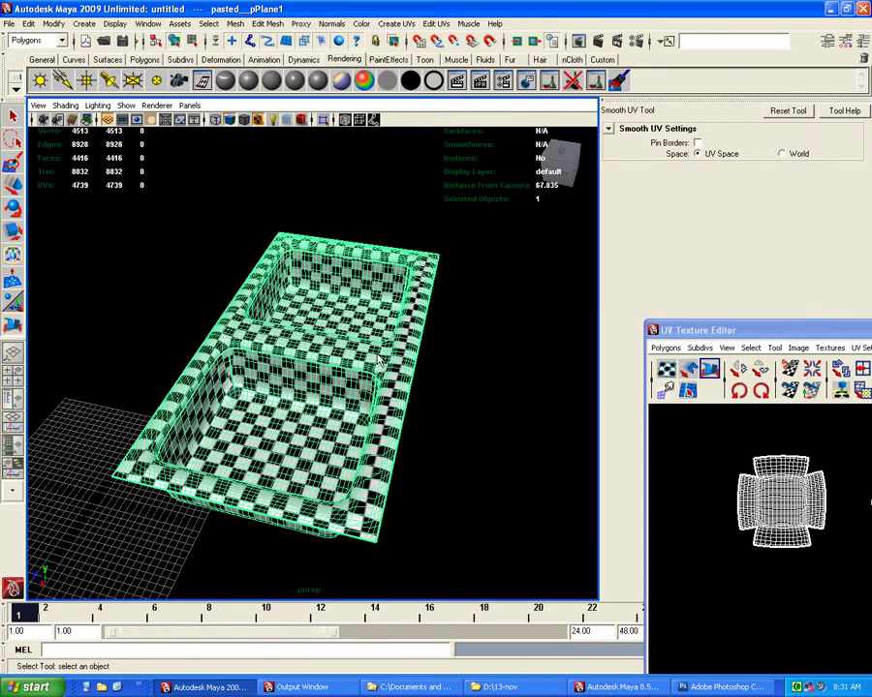
key("space")
left_click_drag(414, 326, 416, 322)
mouse_move(412, 254)
left_mouse_down()
mouse_move(412, 228)
mouse_move(466, 240)
mouse_move(613, 189)
left_mouse_up()
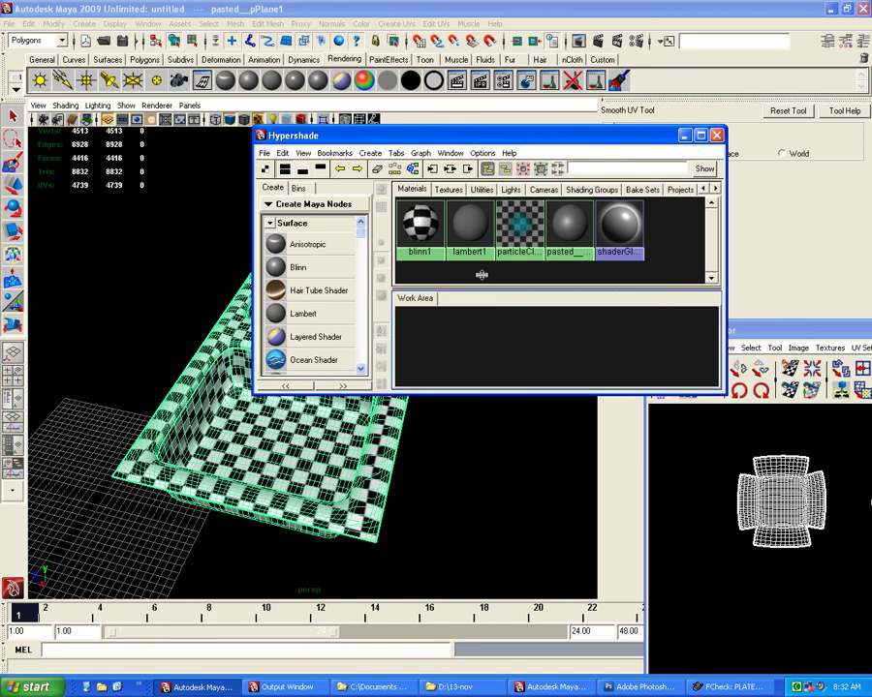
Close FCheck, drop PLATEOX2.JPG into the Hypershade Work Area, and quit Maya 8.5 without saving
right_click(722, 687)
left_click(738, 679)
left_click(415, 687)
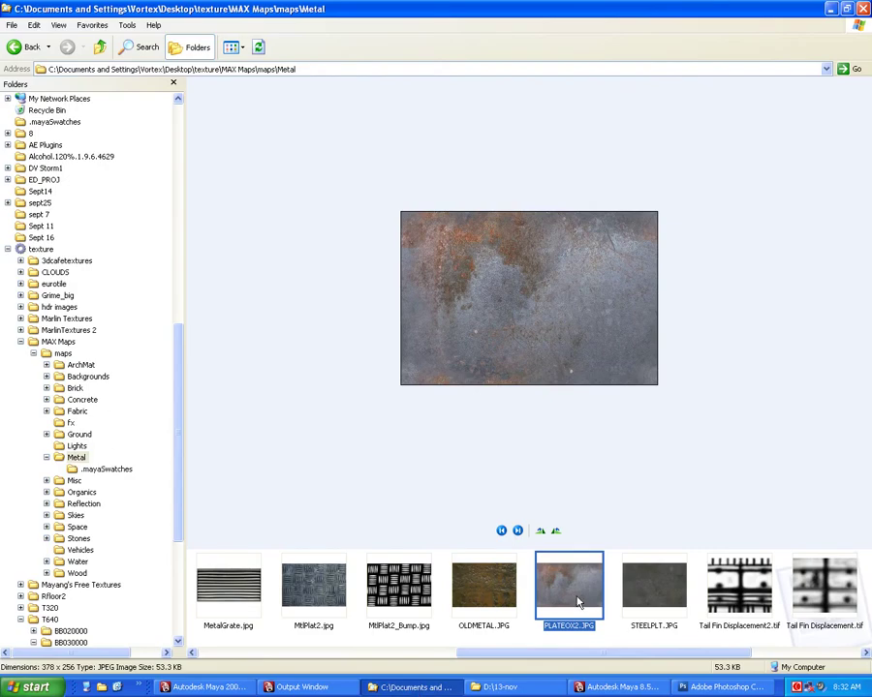
left_click_drag(569, 586, 462, 348)
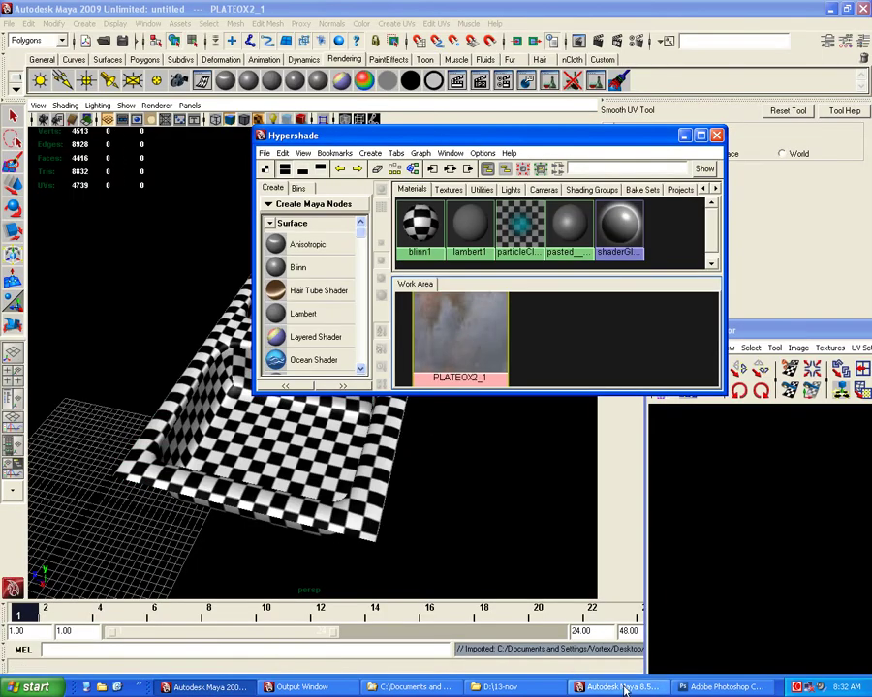
left_click(623, 687)
left_click(425, 326)
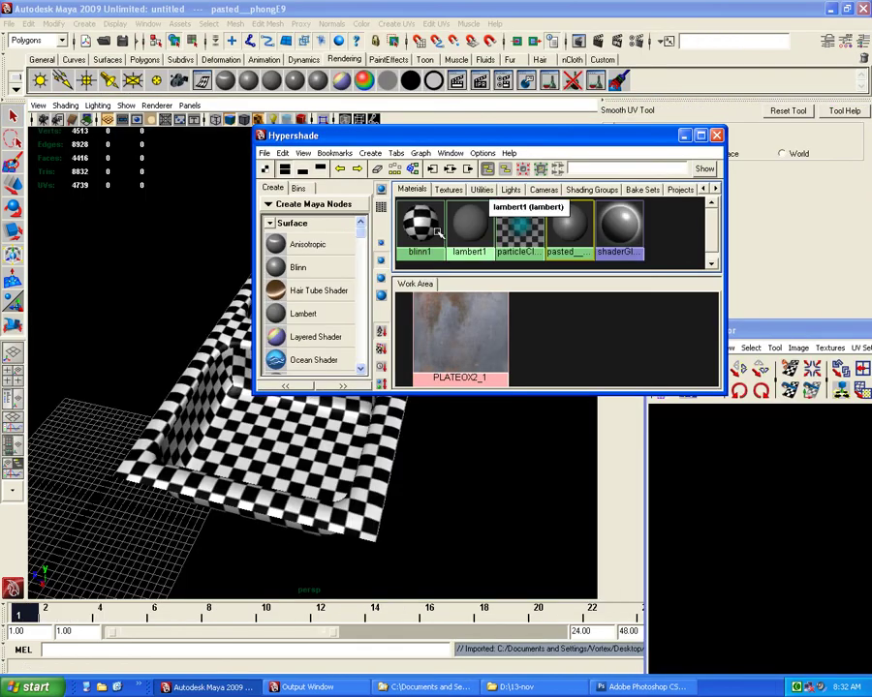
Select the sink and scale down its right-hand UV shells in the UV Texture Editor
left_click_drag(368, 135, 610, 143)
left_click(382, 355)
left_click(736, 465)
left_click_drag(736, 330, 273, 252)
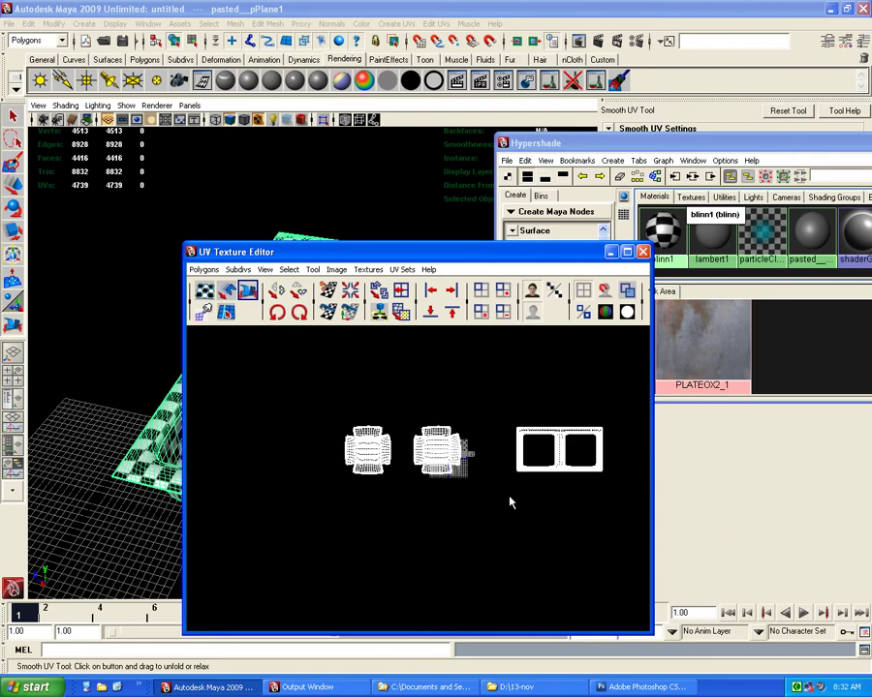
left_click_drag(316, 372, 662, 532)
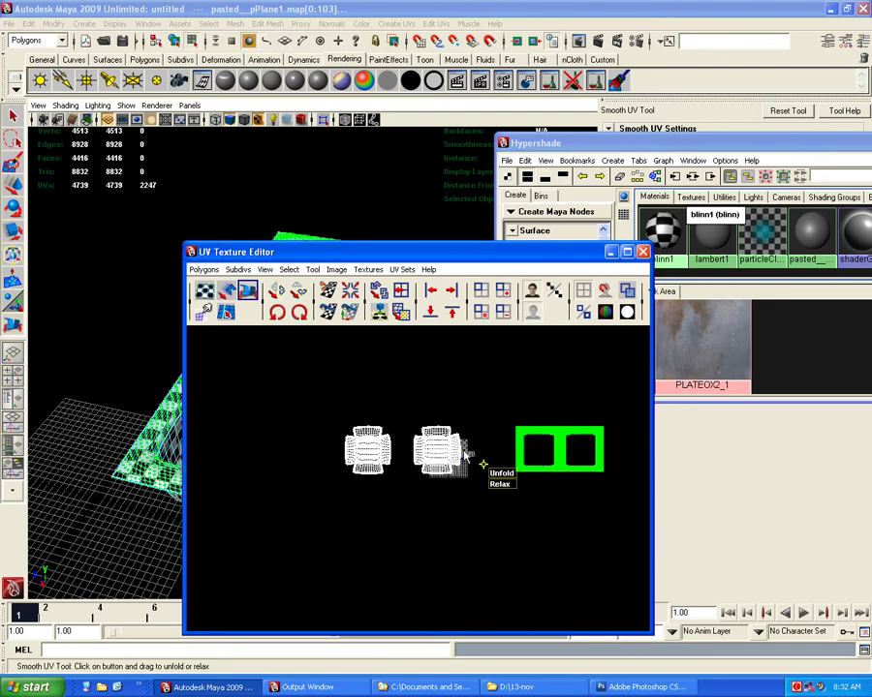
key("w")
key("r")
mouse_move(477, 499)
middle_mouse_down()
mouse_move(492, 500)
mouse_move(366, 523)
middle_mouse_up()
Run Polygons > Layout UVs with non-overlapping shells and 512 Map spacing
left_click(203, 269)
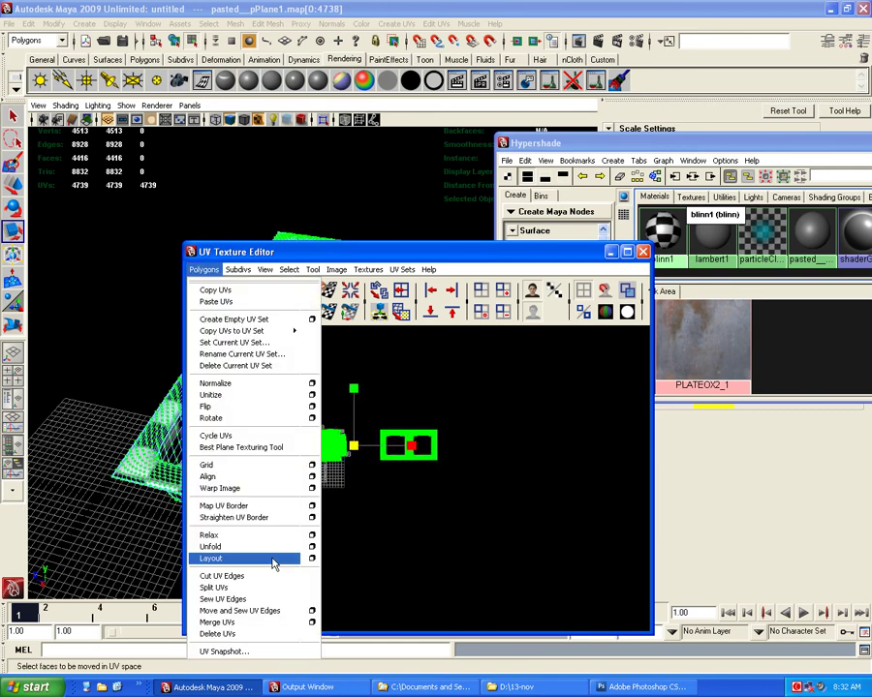
left_click(311, 558)
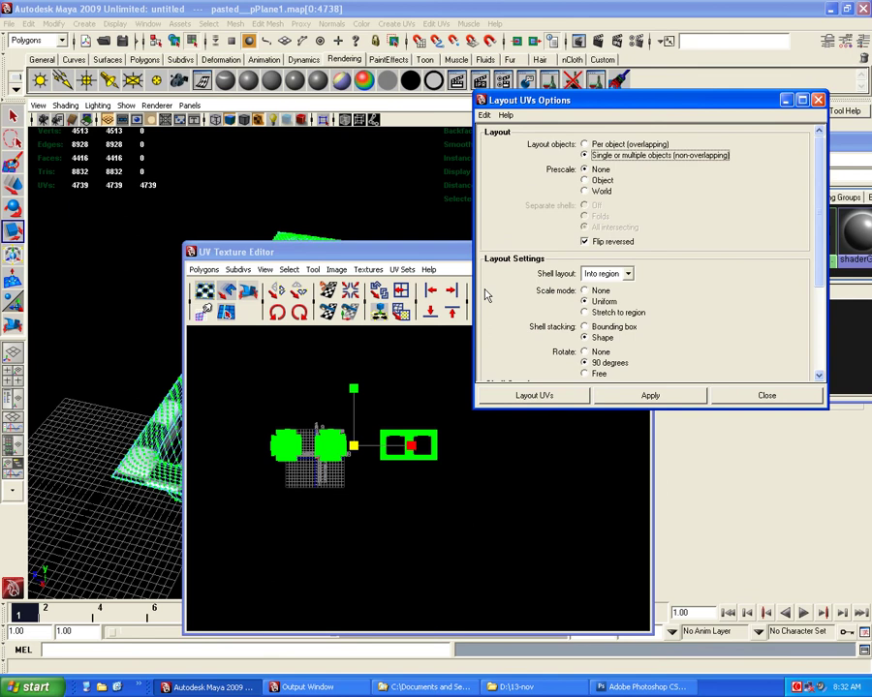
left_click_drag(501, 99, 321, 79)
left_click(303, 95)
left_click(324, 121)
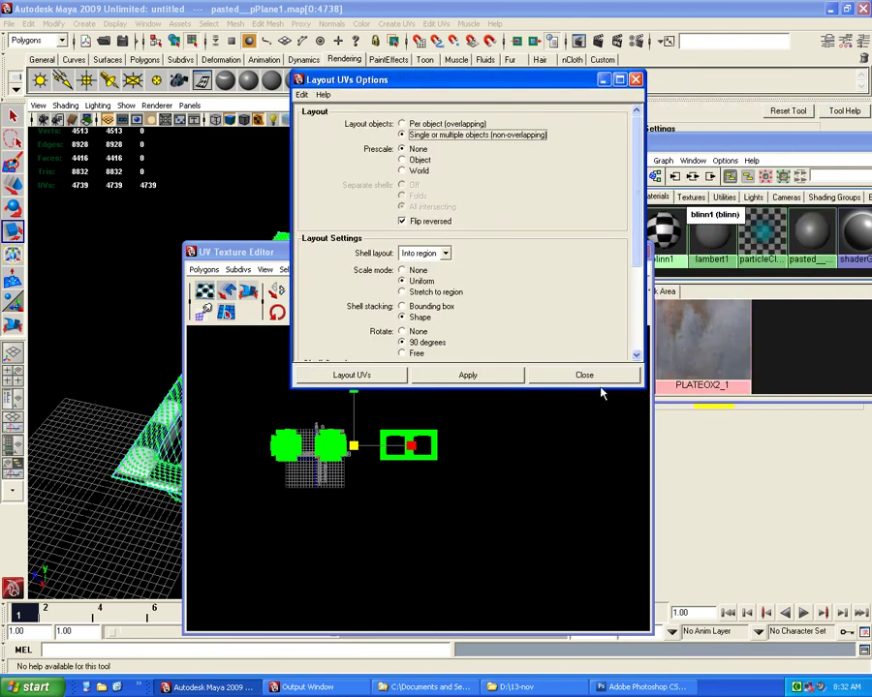
left_click_drag(601, 433, 601, 501)
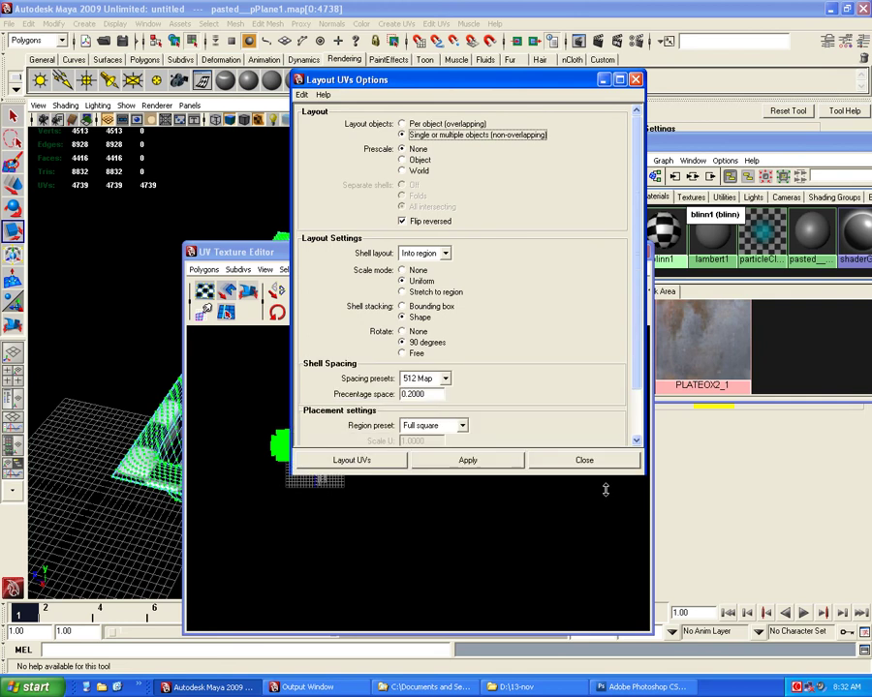
scroll(636, 443, "down", 1)
left_click_drag(637, 442, 627, 344)
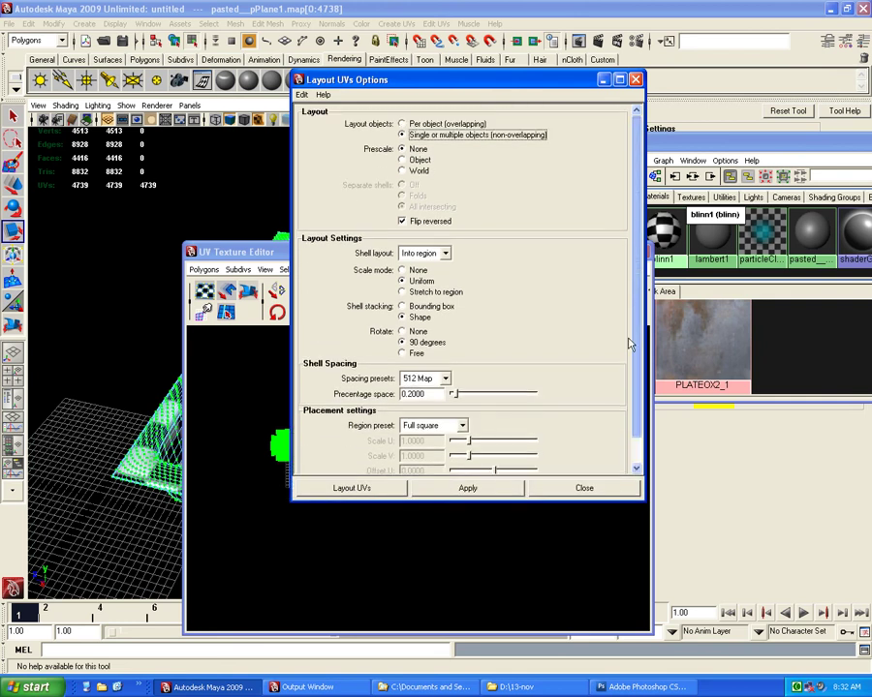
left_click_drag(429, 87, 312, 98)
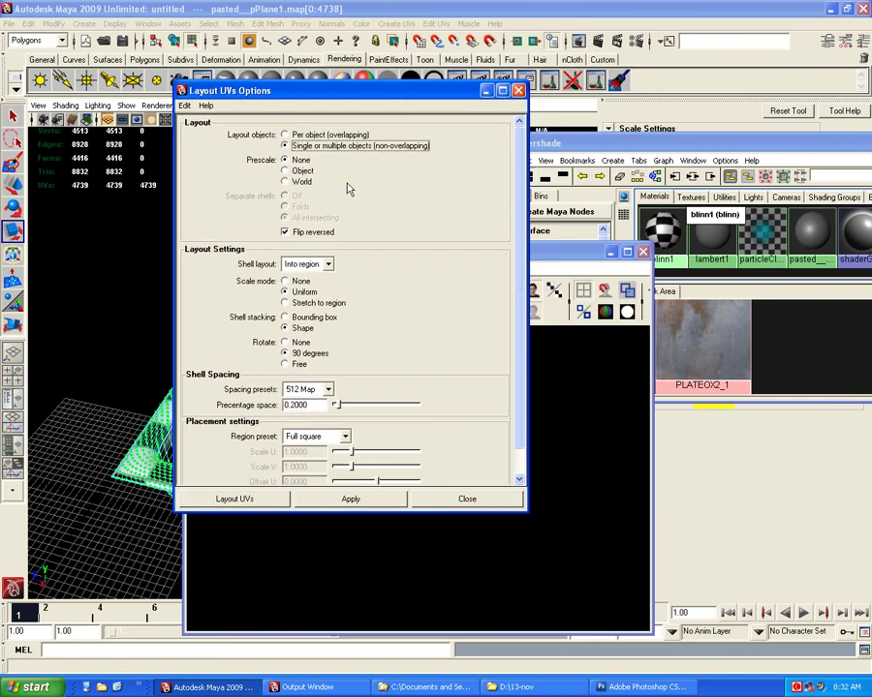
left_click(350, 499)
left_click(466, 499)
Frame the UVs, rotate them 90° clockwise, and shift the basin shells into place
key("f")
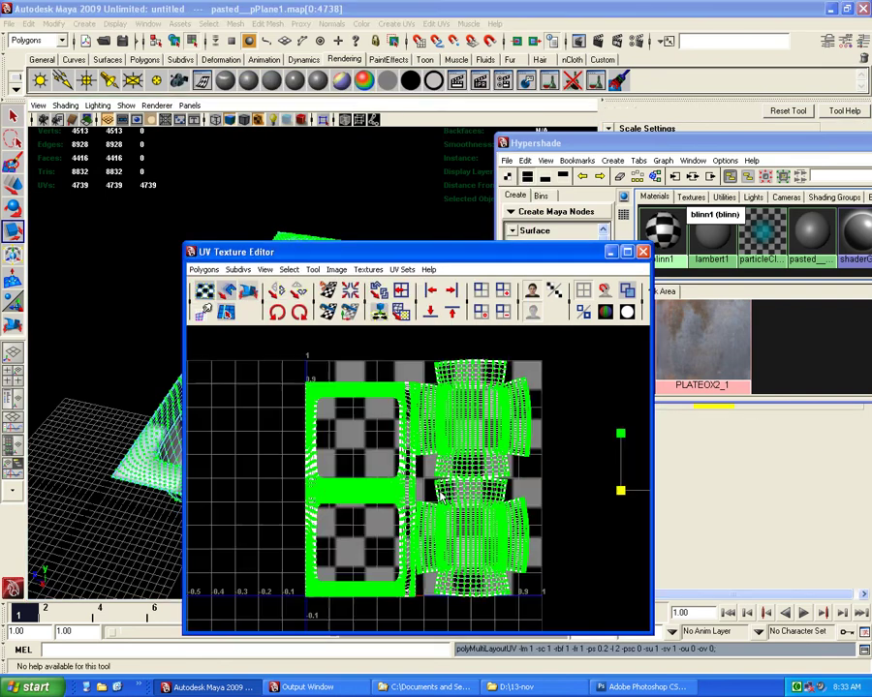
mouse_move(310, 252)
left_mouse_down()
mouse_move(409, 177)
mouse_move(695, 366)
mouse_move(694, 317)
left_mouse_up()
scroll(408, 177, "down", 3)
mouse_move(853, 325)
left_mouse_down()
mouse_move(521, 244)
mouse_move(480, 208)
left_mouse_up()
scroll(475, 455, "up", 2)
scroll(540, 463, "down", 1)
scroll(540, 463, "up", 1)
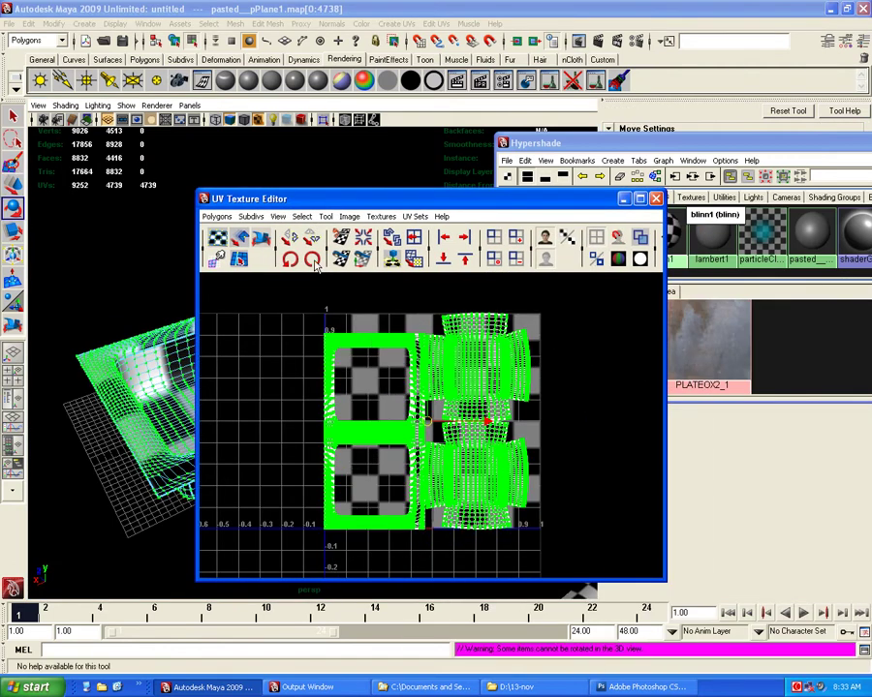
left_click(312, 259)
key("w")
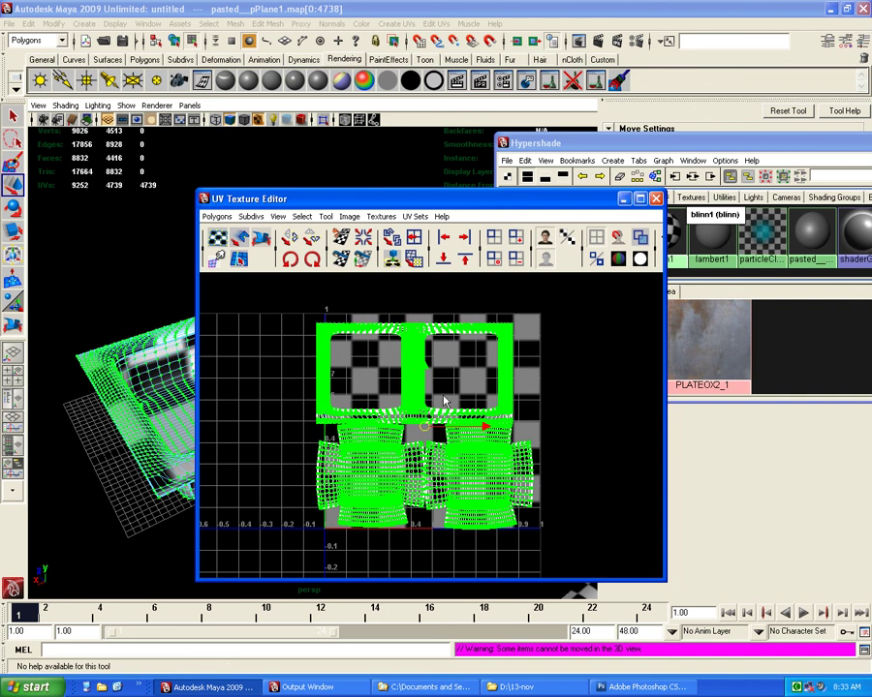
left_click_drag(506, 338, 482, 322)
mouse_move(502, 385)
left_mouse_down()
mouse_move(416, 377)
mouse_move(435, 371)
left_mouse_up()
Clear the UV selection, orbit in on the basins, and enlarge the Hypershade window
left_click_drag(387, 198, 681, 371)
key("F8")
mouse_move(399, 341)
left_mouse_down("alt")
mouse_move(191, 366)
mouse_move(361, 389)
left_mouse_up("alt")
mouse_move(361, 389)
right_mouse_down("alt")
mouse_move(212, 382)
mouse_move(422, 428)
right_mouse_up("alt")
left_click_drag(422, 428, 187, 422, "alt")
left_click_drag(581, 144, 418, 68)
left_click_drag(684, 325, 678, 553)
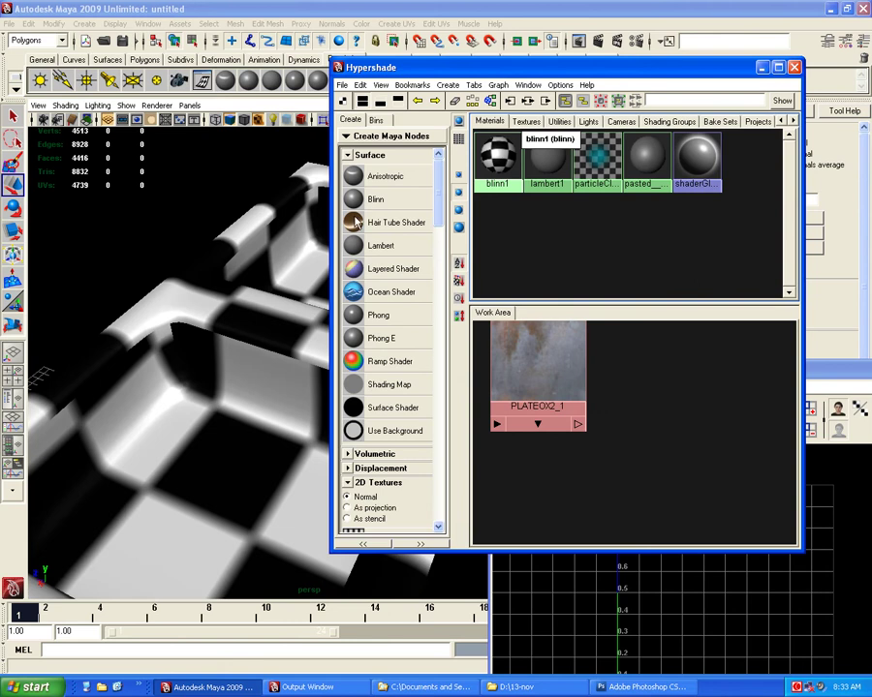
Add trial Blinn, Lambert, Phong and Phong E materials to the Work Area, then delete them
left_click_drag(368, 68, 278, 69)
middle_click_drag(282, 201, 610, 414)
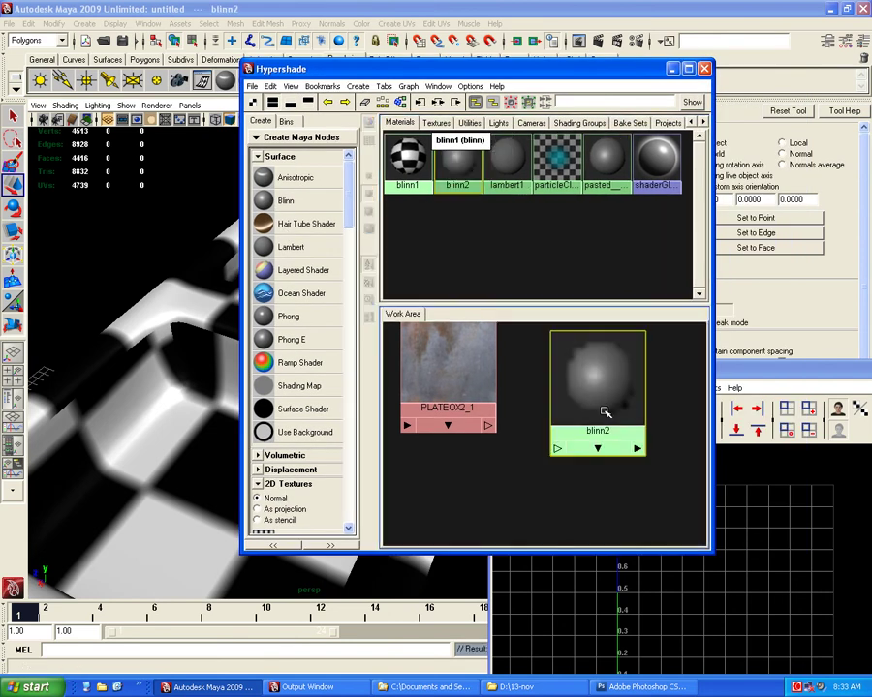
middle_click_drag(282, 254, 548, 519)
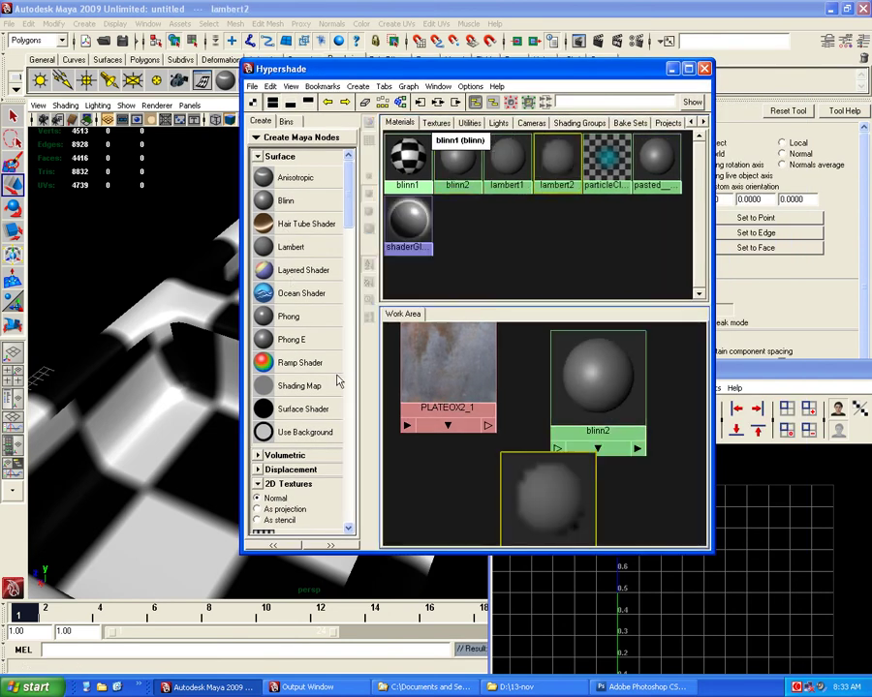
middle_click_drag(287, 316, 434, 504)
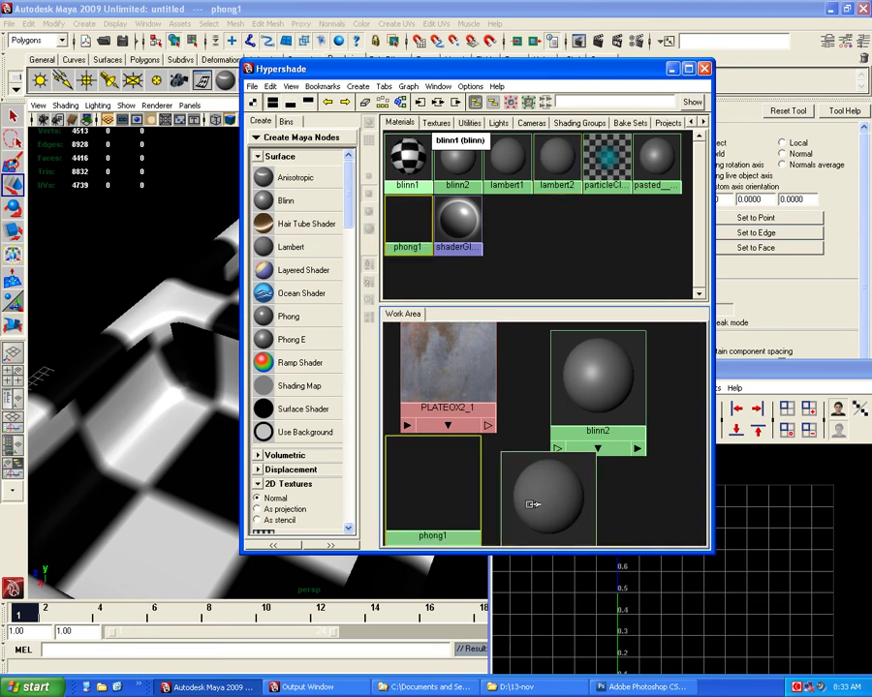
middle_click_drag(641, 501, 640, 495)
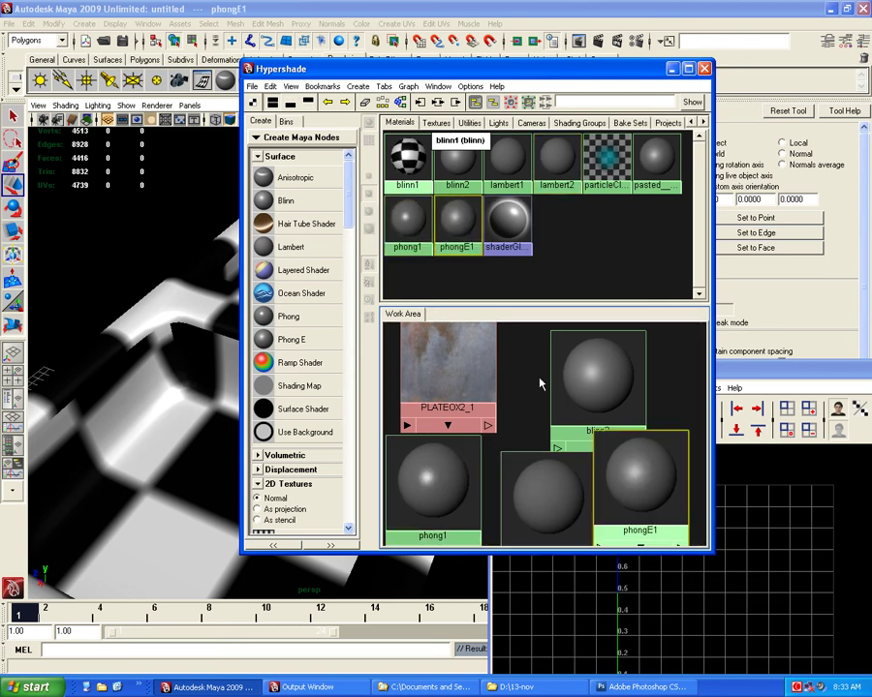
left_click_drag(520, 375, 643, 485)
key("Delete")
key("Delete")
key("f")
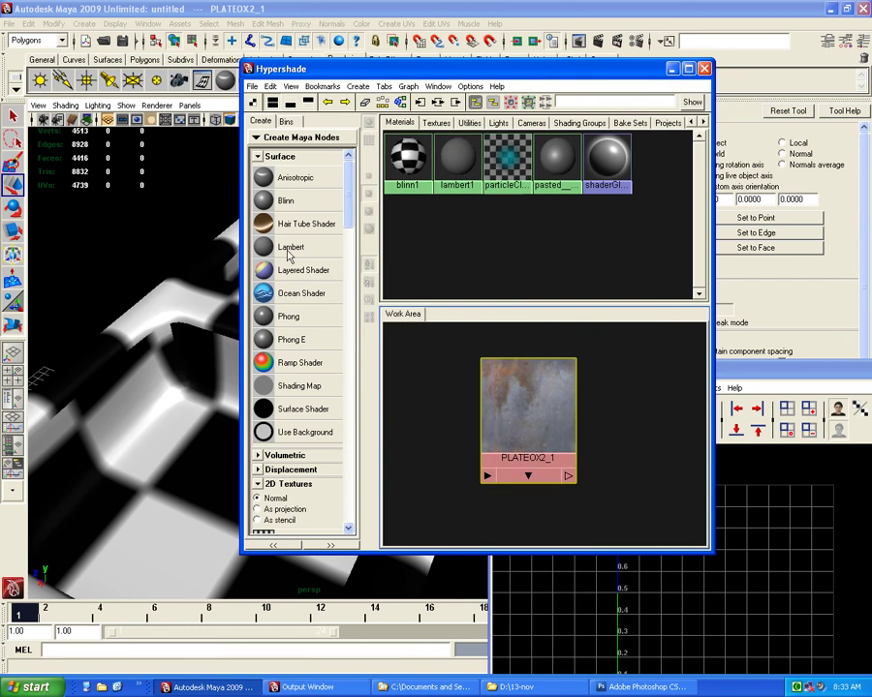
Create a phongE2 material and assign it to the sink mesh
left_click_drag(329, 69, 378, 15)
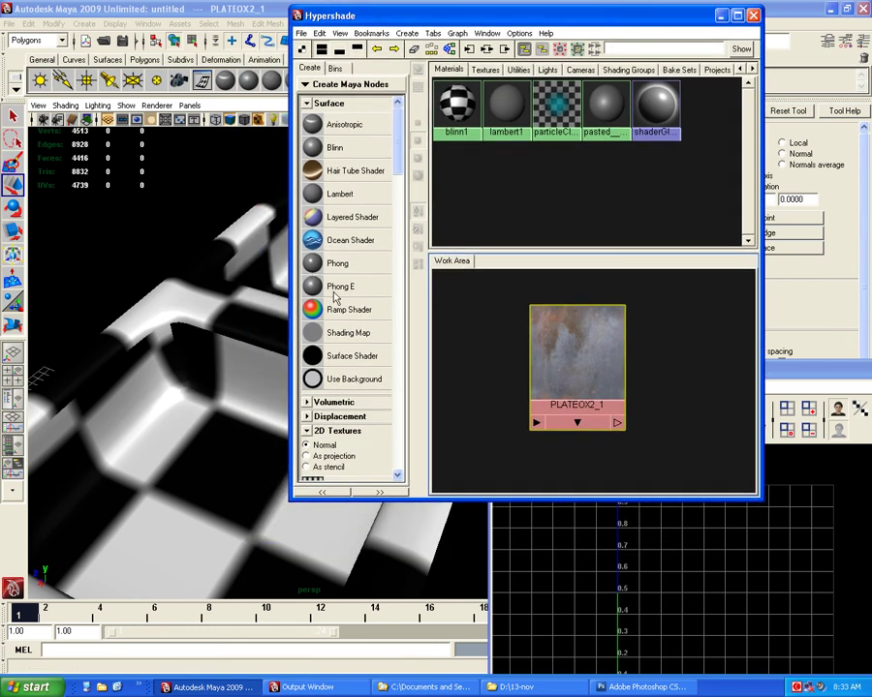
middle_click_drag(323, 290, 663, 361)
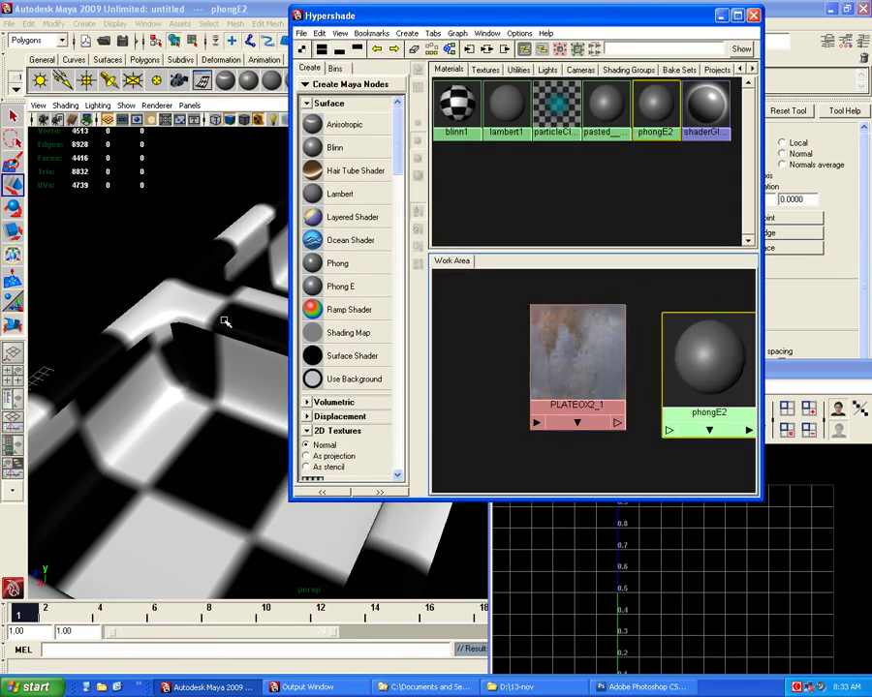
left_click(710, 397)
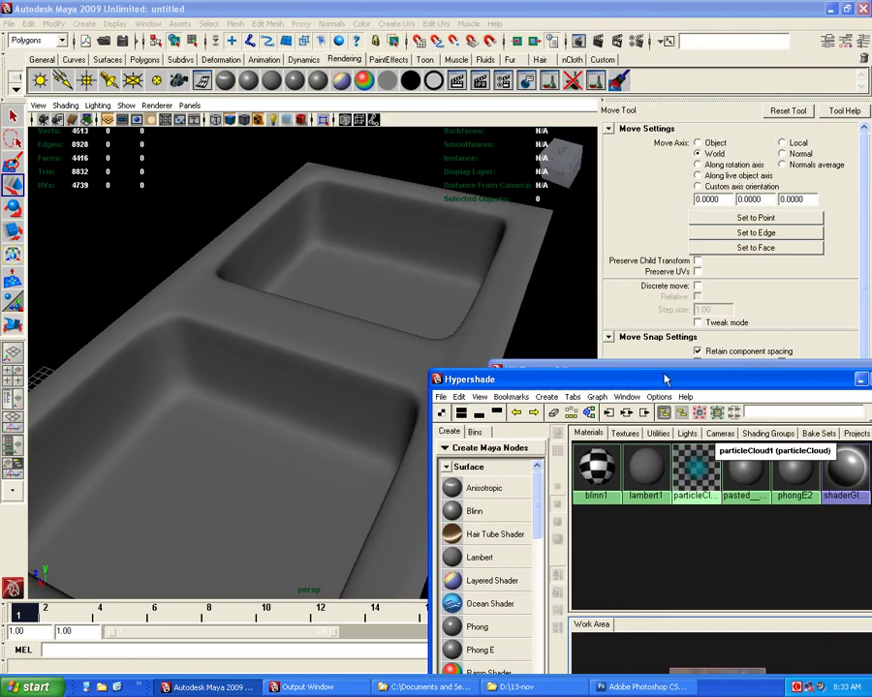
Lighten phongE2's colour, tune its specular colour, and render a 640×480 test frame
left_click_drag(665, 379, 391, 237)
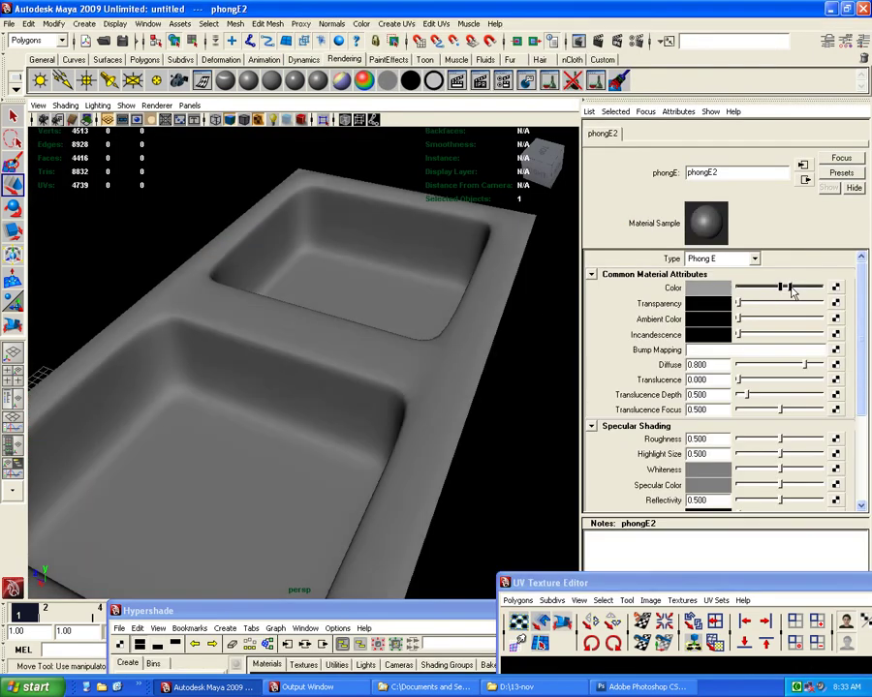
left_click_drag(791, 290, 762, 288)
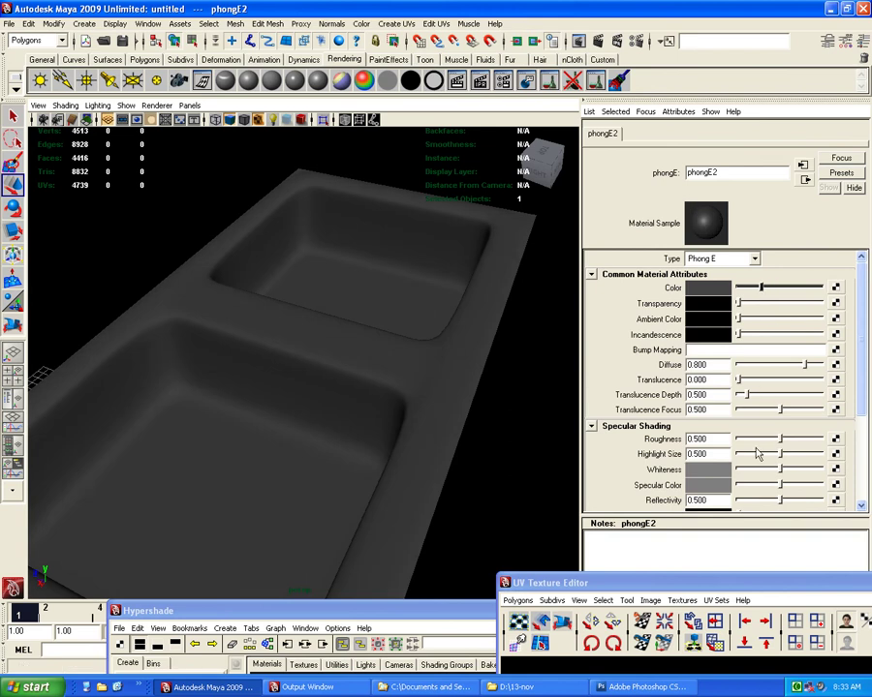
left_click_drag(810, 476, 830, 478)
left_click_drag(370, 341, 813, 324, "alt")
left_click_drag(761, 288, 804, 289)
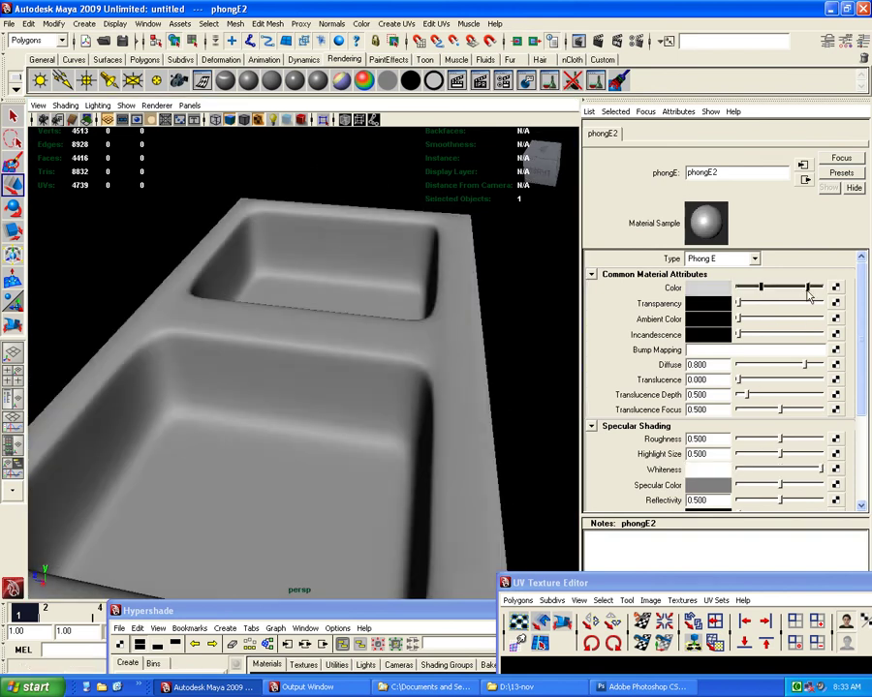
mouse_move(781, 484)
left_mouse_down()
mouse_move(810, 486)
mouse_move(789, 485)
left_mouse_up()
left_click_drag(504, 406, 351, 389, "alt")
right_click_drag(350, 390, 454, 366, "alt")
left_click_drag(455, 365, 389, 374, "alt")
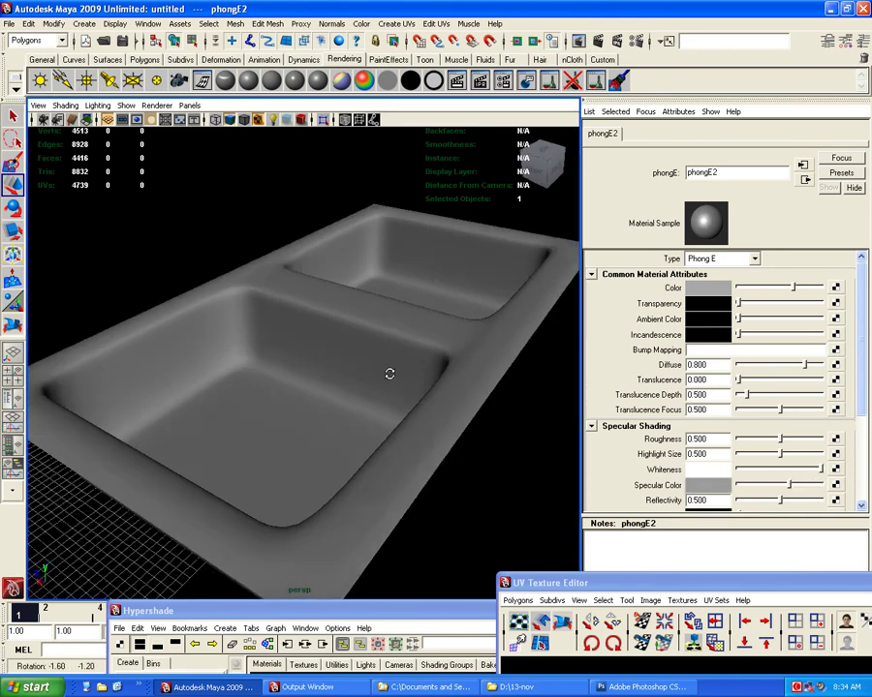
left_click(577, 41)
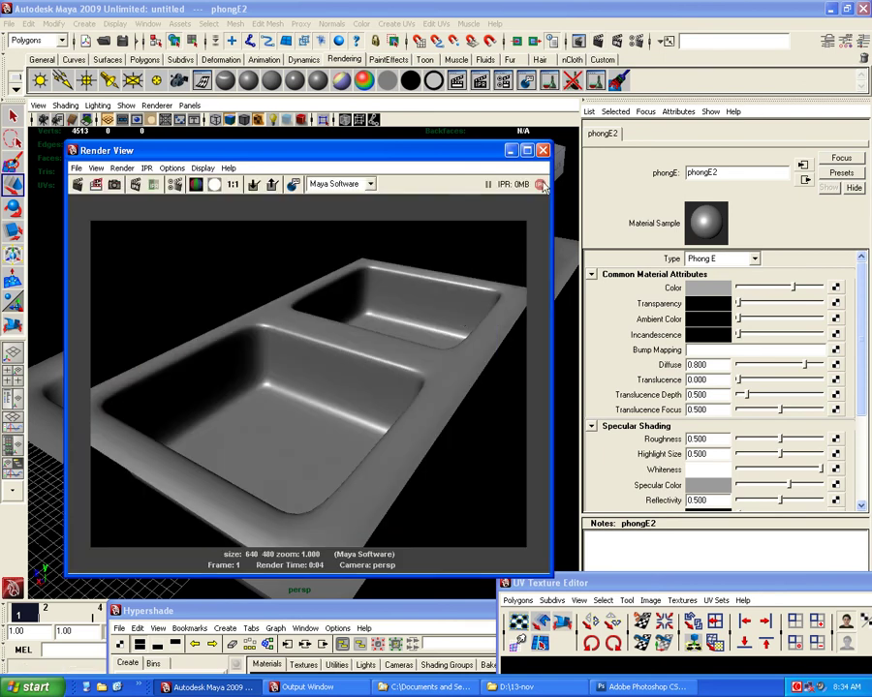
Close the test render, switch the sink material type to Phong and render it
left_click(543, 151)
left_click(721, 259)
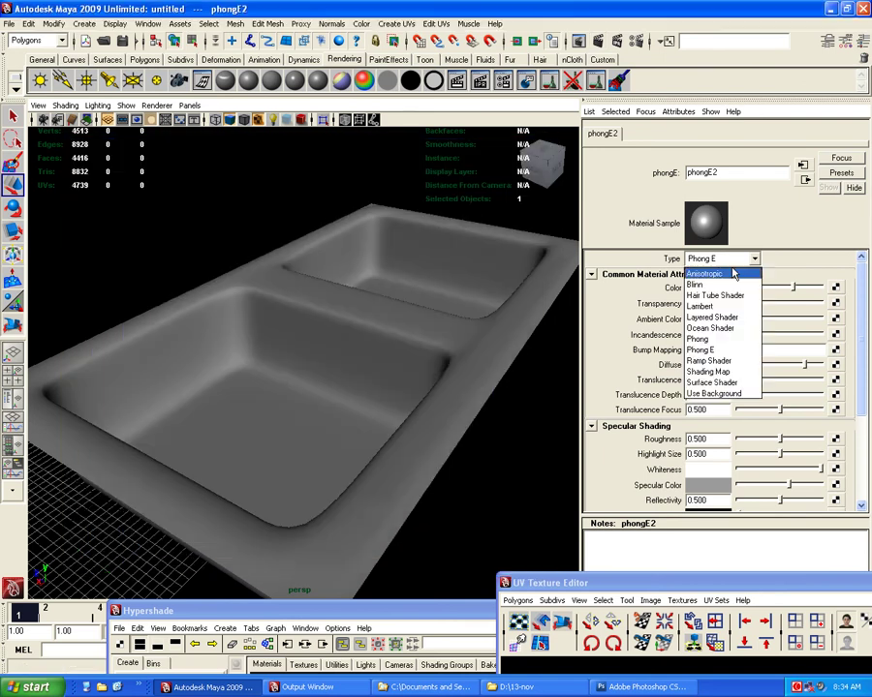
left_click(727, 341)
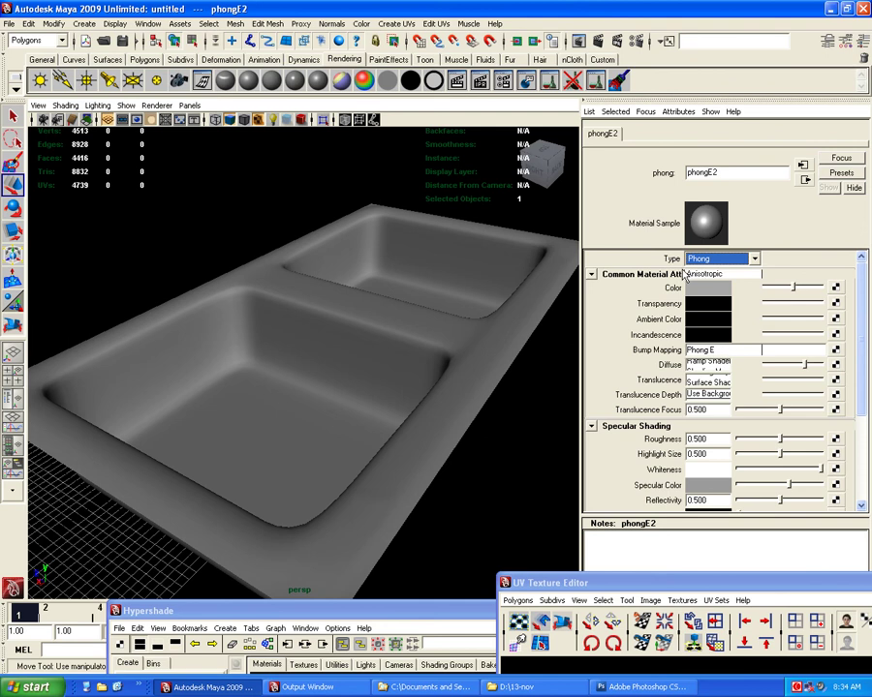
left_click(413, 39)
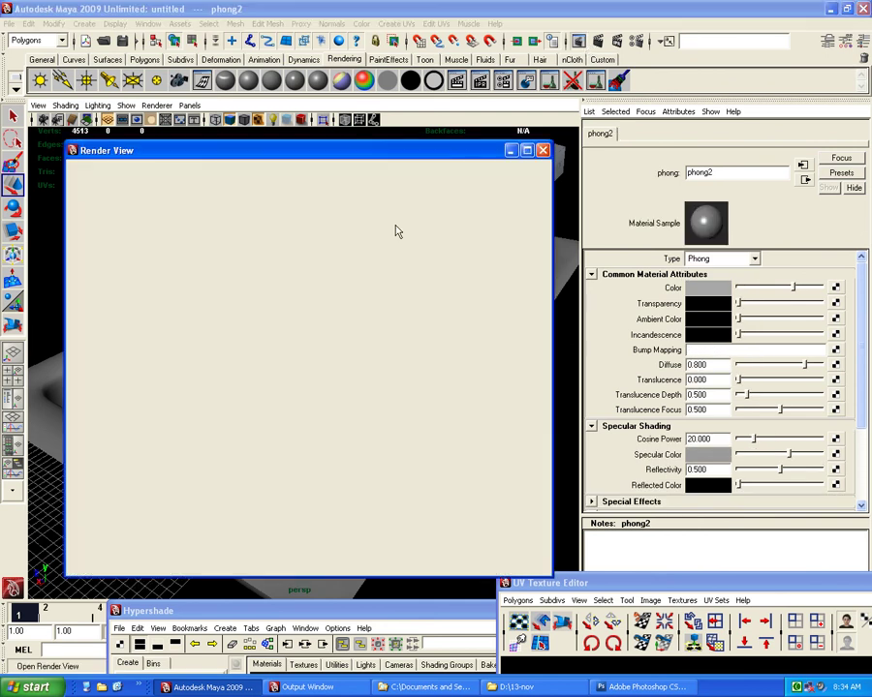
left_click(77, 183)
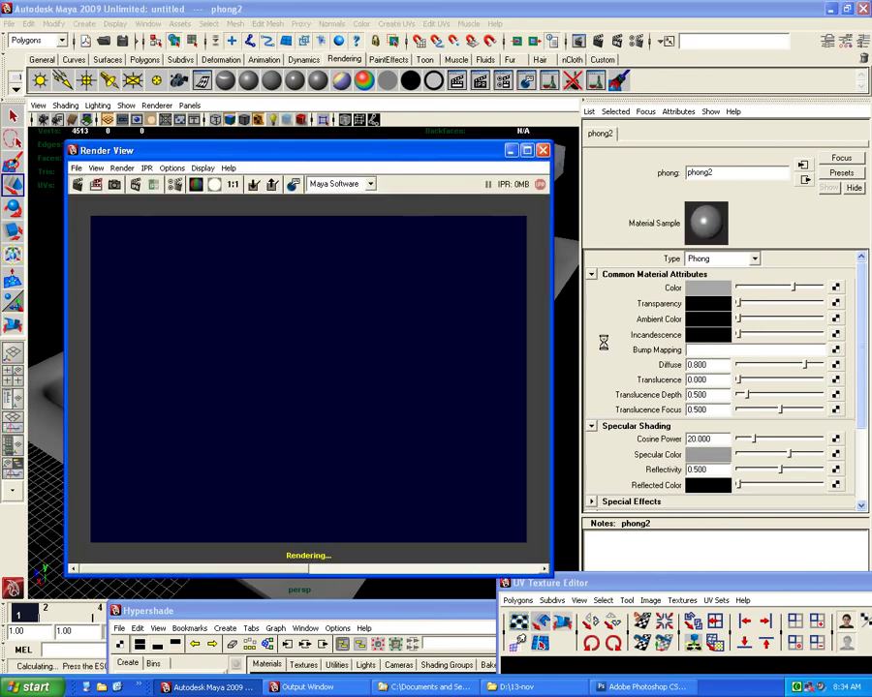
left_click_drag(474, 571, 249, 576)
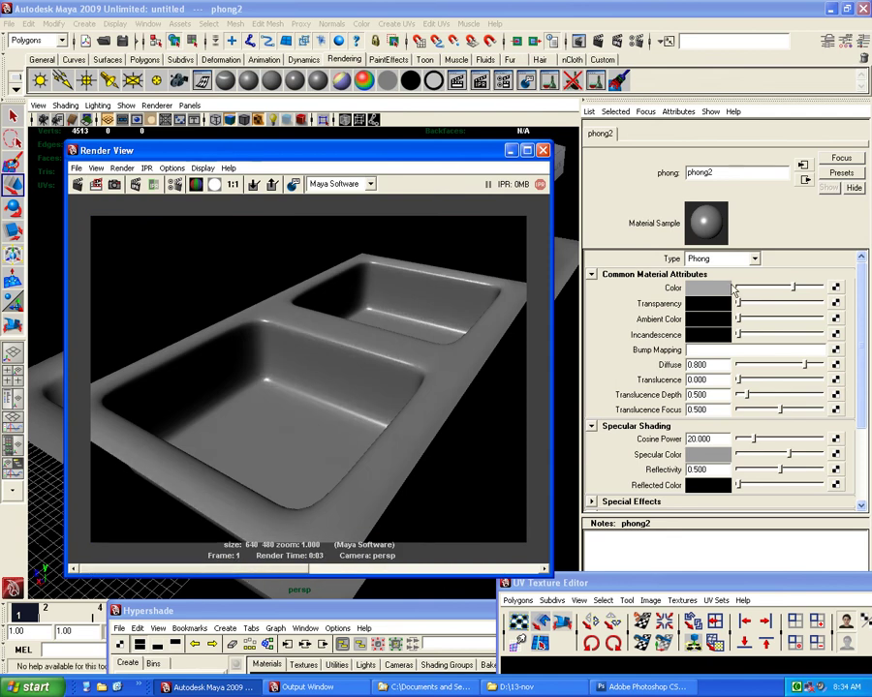
Switch the material type to Anisotropic, re-render the sink, then close Render View
left_click(707, 259)
left_click(729, 279)
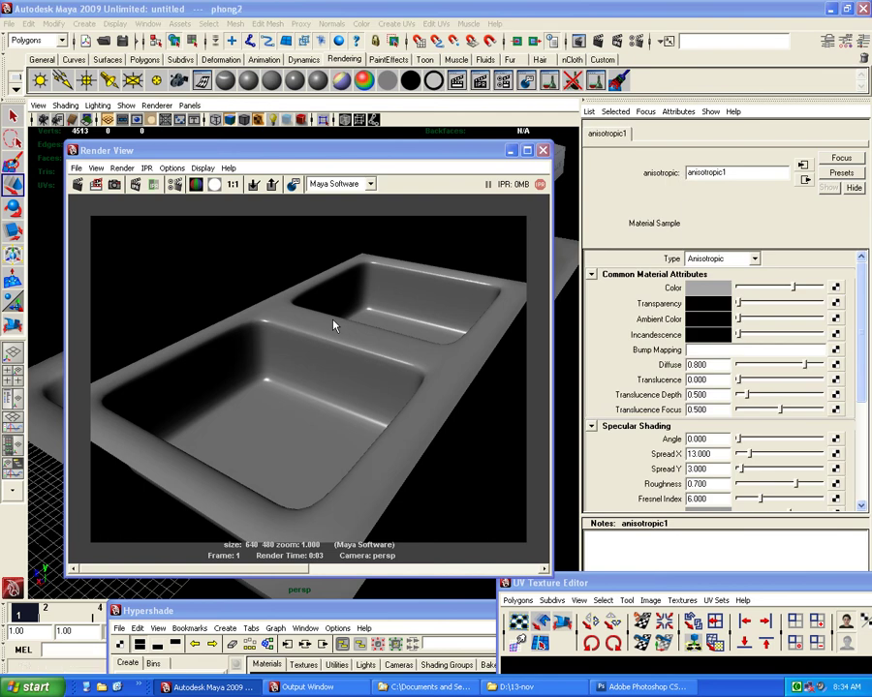
left_click(77, 185)
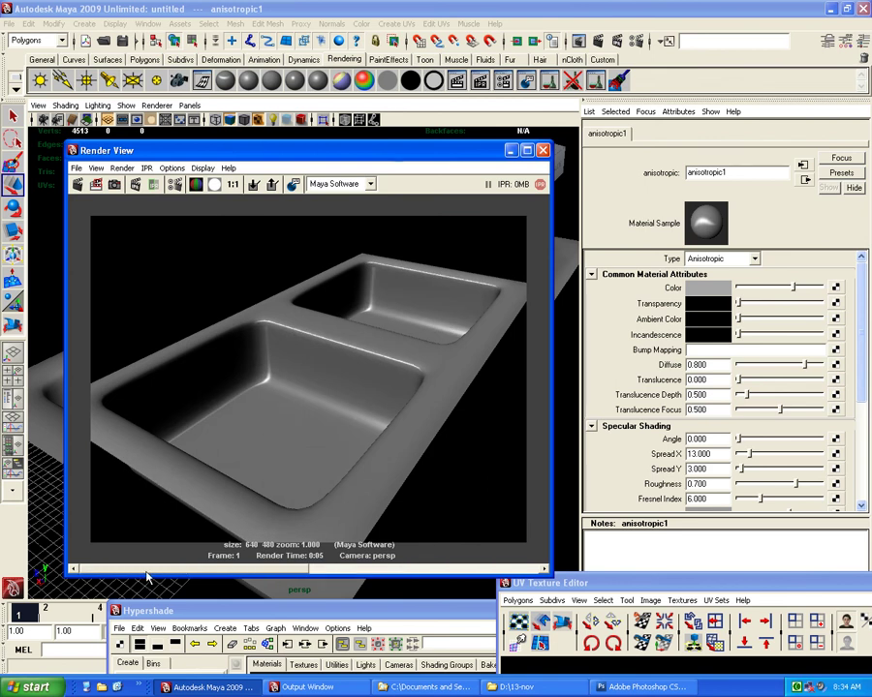
mouse_move(390, 150)
left_mouse_down()
mouse_move(361, 339)
mouse_move(407, 142)
mouse_move(376, 148)
mouse_move(388, 187)
mouse_move(387, 132)
left_mouse_up()
left_click(540, 134)
Select the sink mesh, orbit around it and glance at its UV layout window
left_click(351, 360)
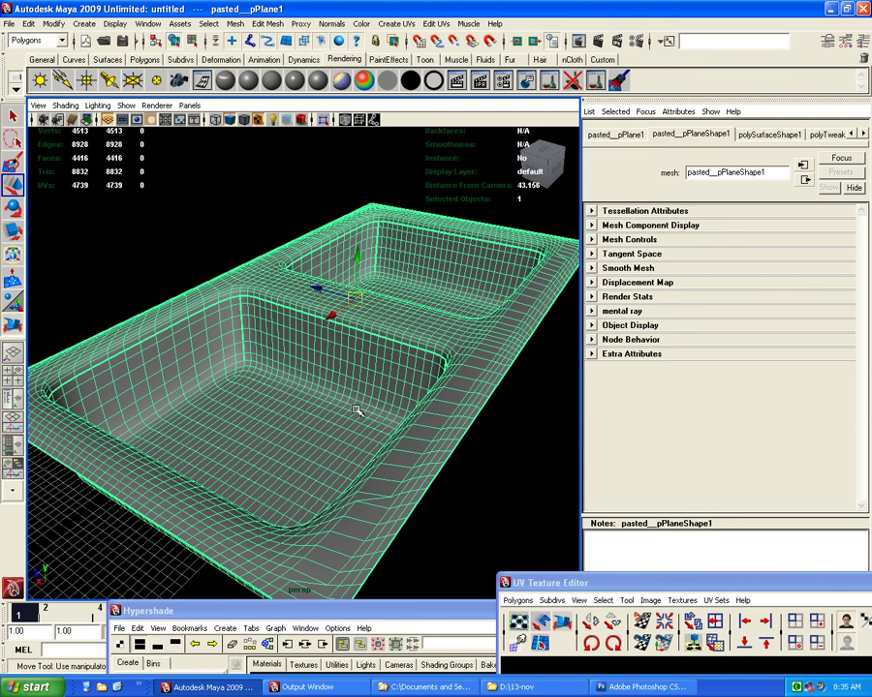
mouse_move(357, 410)
left_mouse_down("alt")
mouse_move(505, 180)
mouse_move(383, 87)
left_mouse_up("alt")
right_click_drag(320, 290, 339, 320, "alt")
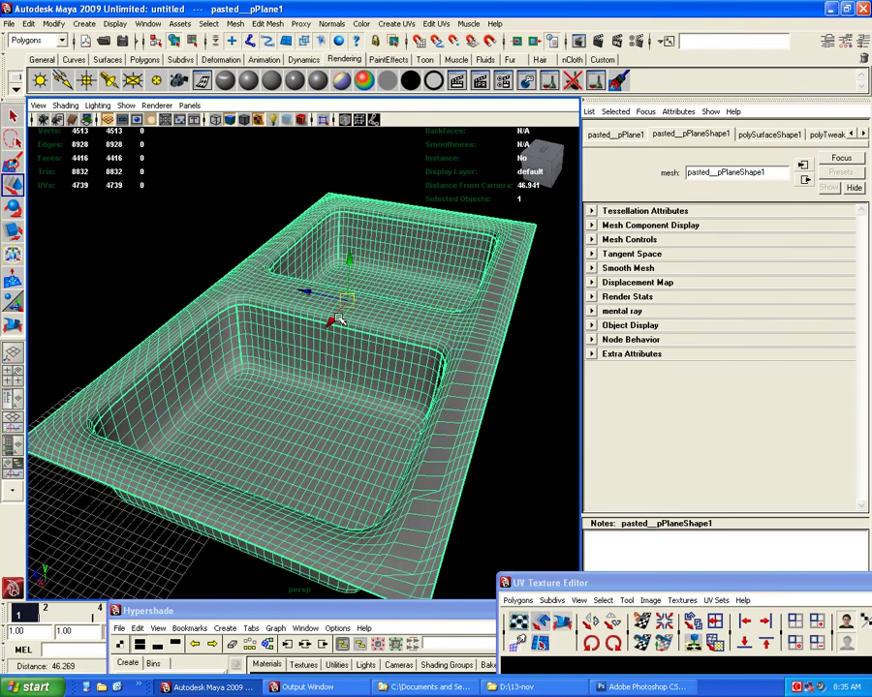
left_click_drag(581, 583, 431, 145)
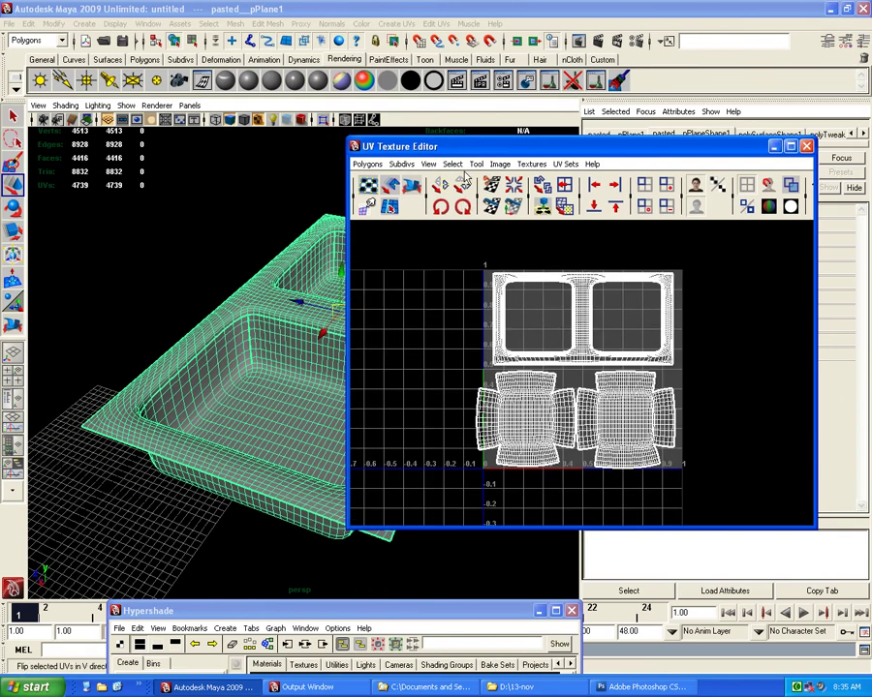
left_click_drag(523, 146, 814, 309)
left_click_drag(441, 385, 316, 381, "alt")
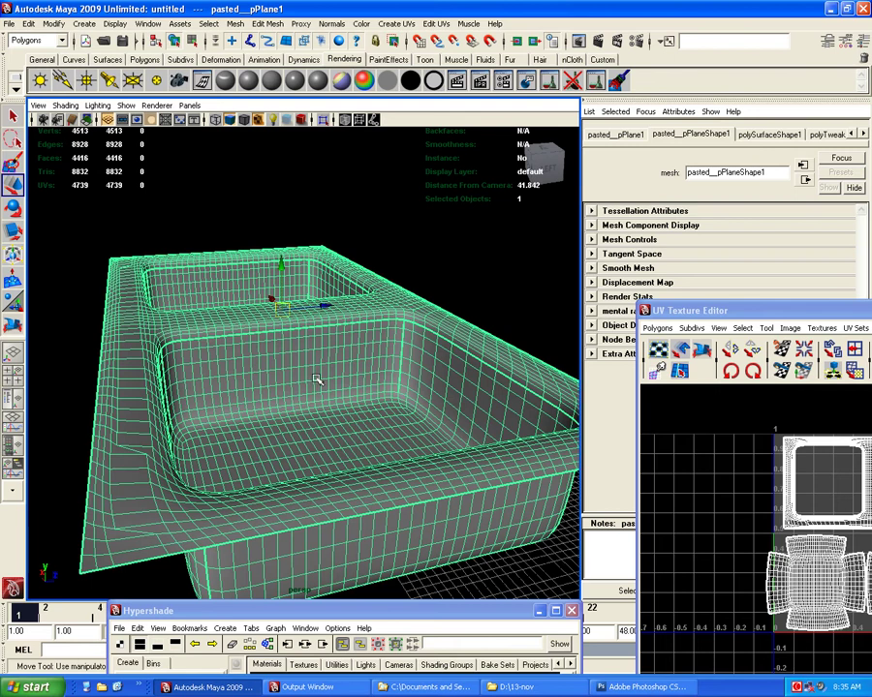
Reselect the sink, orbit to a higher view and bring the Hypershade forward
left_click(467, 290)
left_click(373, 350)
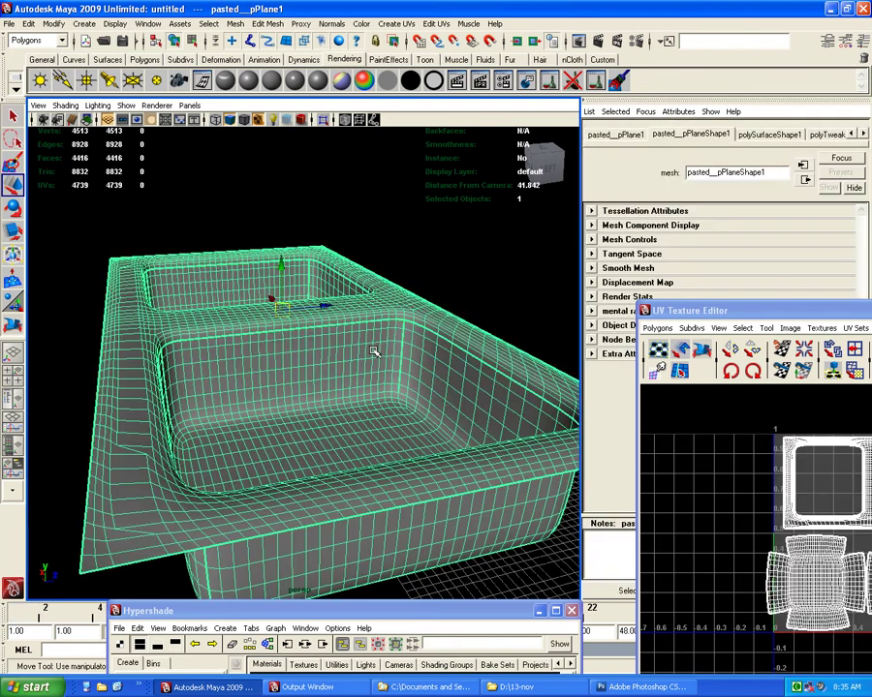
mouse_move(373, 351)
left_mouse_down("alt")
mouse_move(498, 516)
mouse_move(407, 543)
left_mouse_up("alt")
left_click_drag(320, 610, 469, 106)
In Hypershade show only bottom tabs and drag the PLATEOX2_1 node onto the sink
left_click_drag(542, 436, 474, 400)
left_click_drag(388, 106, 531, 143)
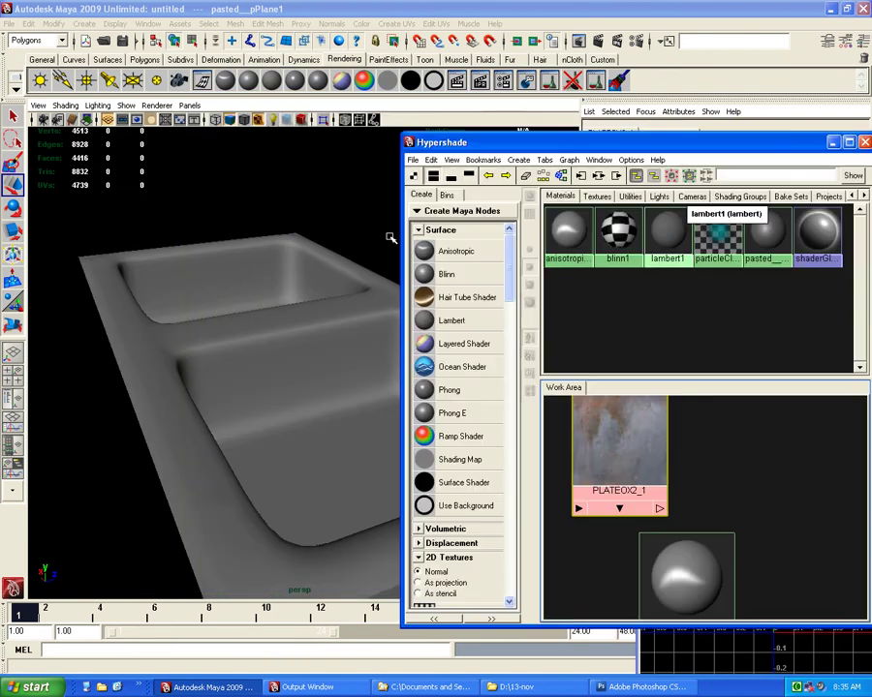
right_click_drag(330, 266, 291, 251, "alt")
left_click(413, 175)
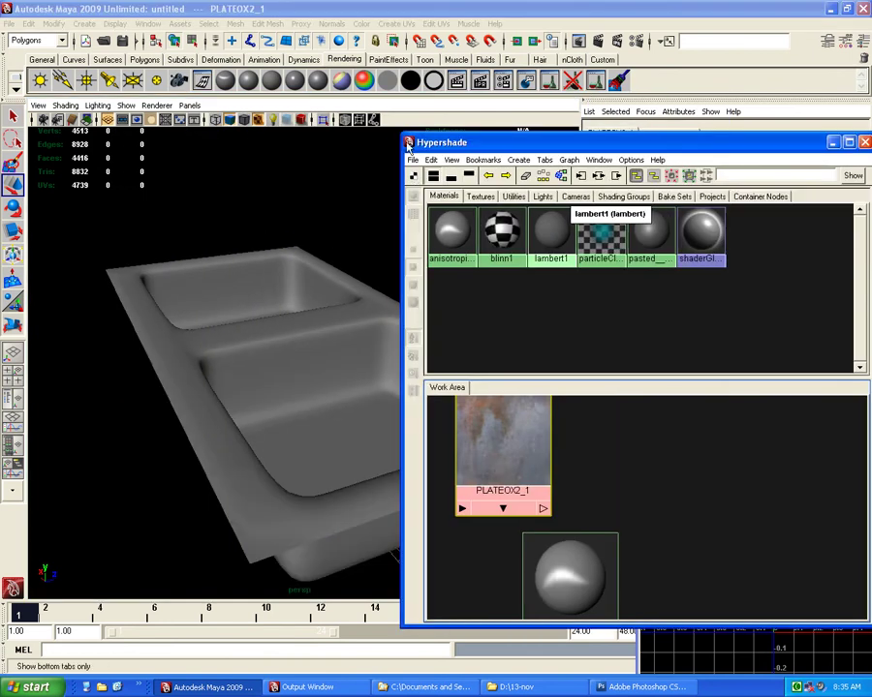
left_click_drag(407, 146, 563, 329)
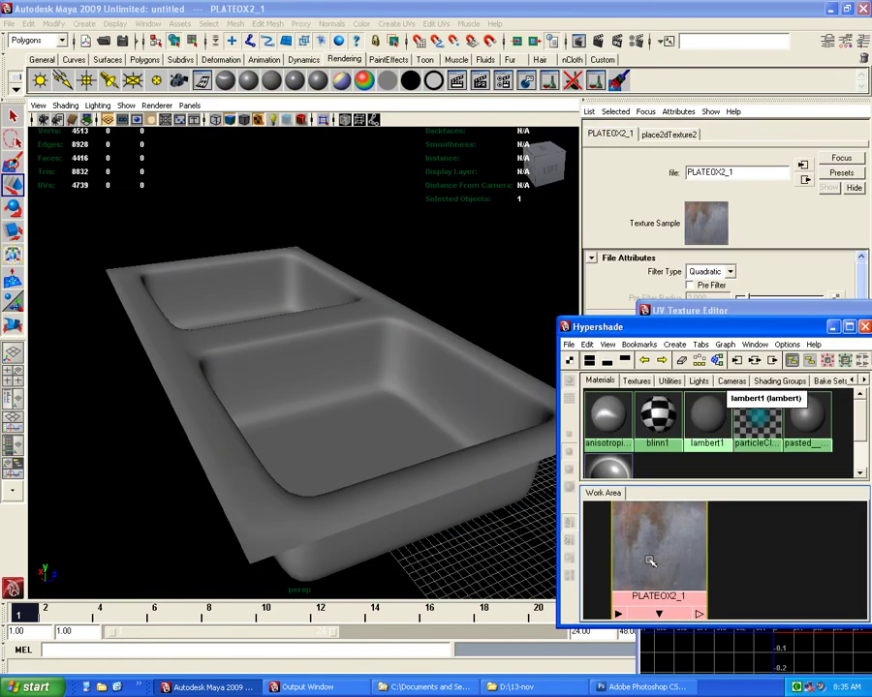
left_click(366, 418)
left_click_drag(382, 426, 473, 382, "alt")
Orbit and zoom around the sink to inspect the rusty PLATEOX2 texture
middle_click_drag(658, 552, 384, 309)
left_click(420, 261)
left_click_drag(419, 261, 407, 321, "alt")
mouse_move(296, 387)
left_mouse_down("alt")
mouse_move(580, 419)
mouse_move(300, 398)
left_mouse_up("alt")
right_click_drag(300, 398, 418, 437, "alt")
mouse_move(417, 437)
left_mouse_down("alt")
mouse_move(496, 423)
mouse_move(492, 461)
left_mouse_up("alt")
left_click(411, 397)
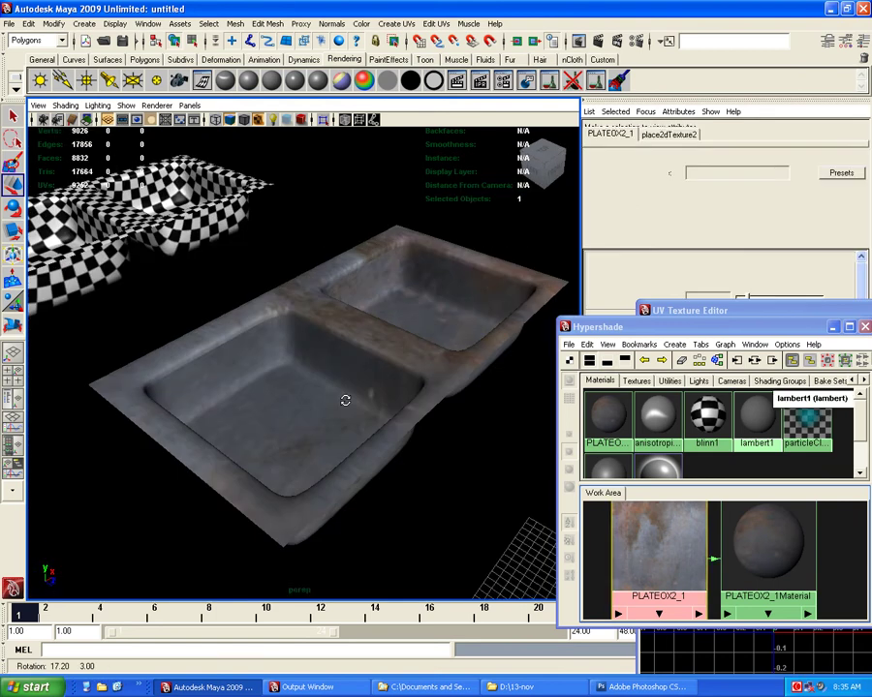
mouse_move(345, 400)
left_mouse_down("alt")
mouse_move(131, 406)
mouse_move(411, 386)
mouse_move(368, 378)
mouse_move(335, 387)
mouse_move(320, 377)
left_mouse_up("alt")
right_click_drag(320, 377, 346, 414, "alt")
mouse_move(346, 414)
left_mouse_down("alt")
mouse_move(411, 368)
mouse_move(357, 355)
mouse_move(415, 372)
mouse_move(331, 386)
mouse_move(249, 366)
mouse_move(331, 375)
mouse_move(260, 345)
mouse_move(307, 344)
mouse_move(336, 356)
left_mouse_up("alt")
Open the UV Texture Editor for the sink via the hotbox Window menu
left_click(389, 366)
key("space")
left_click_drag(424, 316, 441, 472)
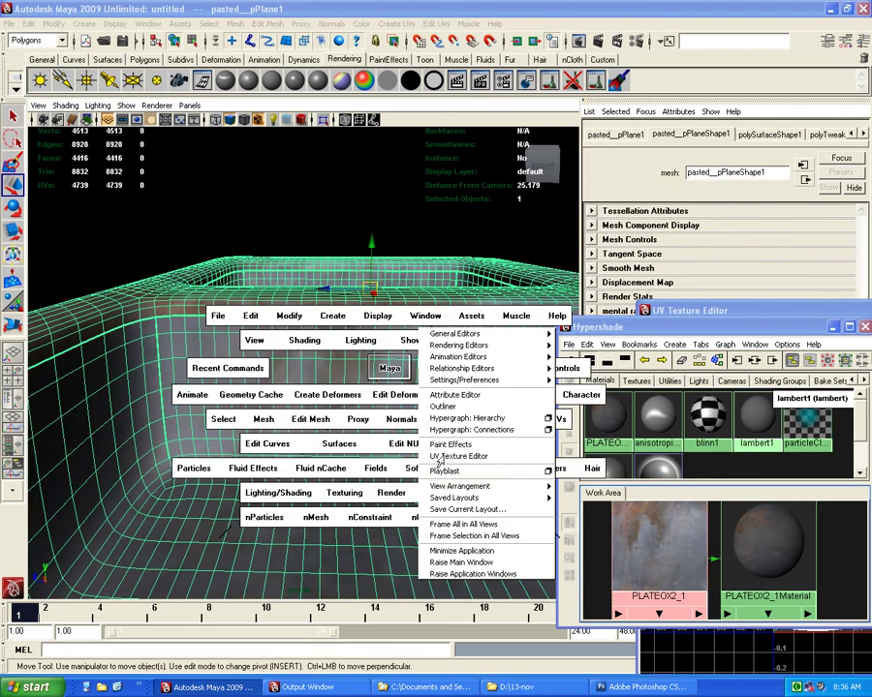
left_click(444, 456)
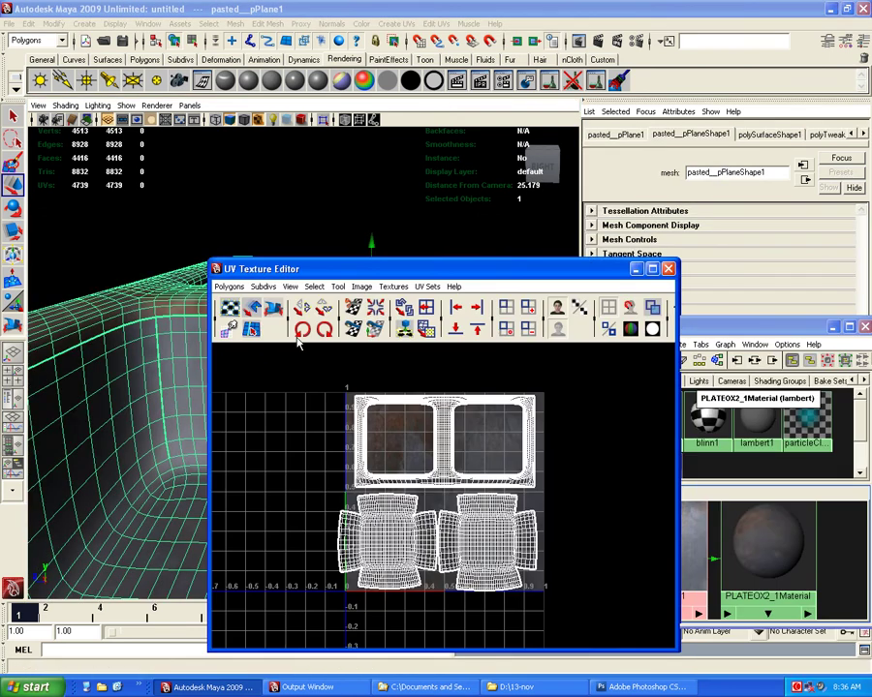
scroll(375, 463, "up", 5)
mouse_move(389, 432)
middle_mouse_down("alt")
mouse_move(375, 463)
mouse_move(378, 382)
middle_mouse_up("alt")
scroll(375, 462, "down", 2)
Move the left basin UV shell up and scale it slightly larger
left_click(393, 521)
left_click(376, 461)
key("w")
left_click_drag(369, 532, 349, 387)
middle_click_drag(349, 388, 349, 465, "alt")
key("r")
left_click_drag(358, 471, 370, 464)
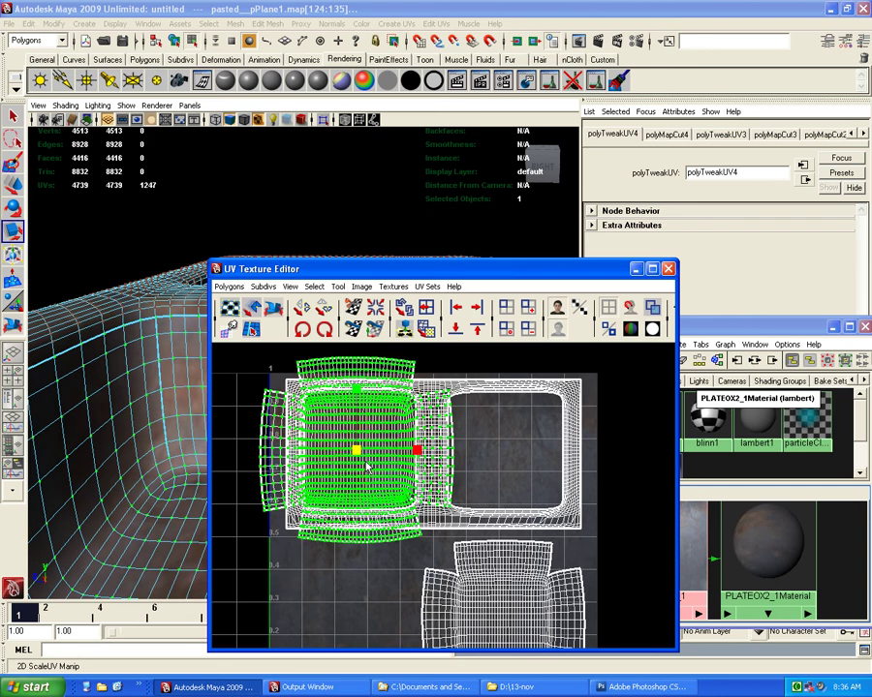
key("w")
mouse_move(364, 463)
right_mouse_down("alt")
mouse_move(357, 503)
mouse_move(483, 520)
right_mouse_up("alt")
middle_click_drag(482, 520, 362, 501, "alt")
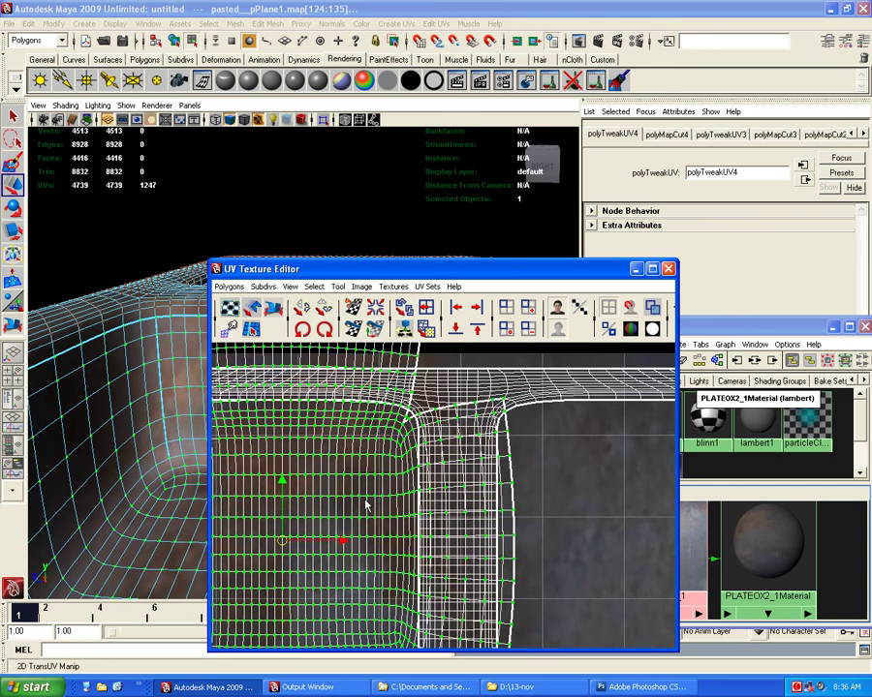
left_click_drag(365, 268, 607, 440)
mouse_move(291, 387)
left_mouse_down("alt")
mouse_move(152, 364)
mouse_move(165, 417)
mouse_move(180, 410)
mouse_move(199, 458)
mouse_move(290, 470)
mouse_move(271, 409)
mouse_move(125, 417)
mouse_move(301, 399)
mouse_move(359, 378)
mouse_move(393, 341)
mouse_move(649, 550)
left_mouse_up("alt")
Place the left basin shell beside the right one and select both basin shells
key("z")
left_click_drag(532, 438, 413, 184)
left_click_drag(748, 387, 799, 387)
scroll(485, 344, "down", 3)
middle_click_drag(484, 344, 484, 247, "alt")
middle_click_drag(585, 293, 579, 450)
scroll(579, 449, "down", 1)
scroll(574, 440, "down", 1)
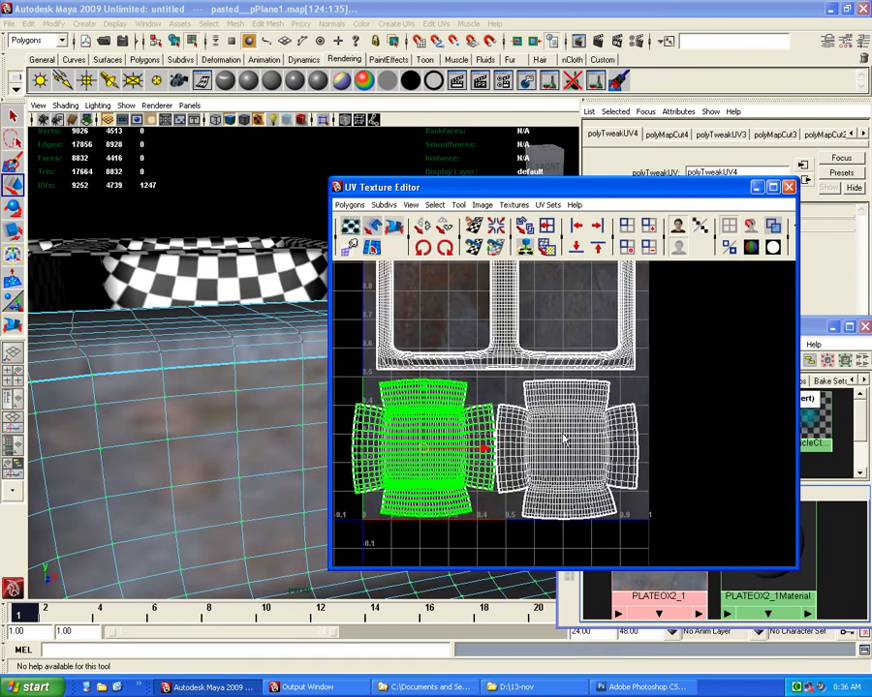
left_click(350, 225)
key("w")
left_click_drag(344, 373, 554, 473)
Finish scaling the shells and select the entire right basin UV shell
key("r")
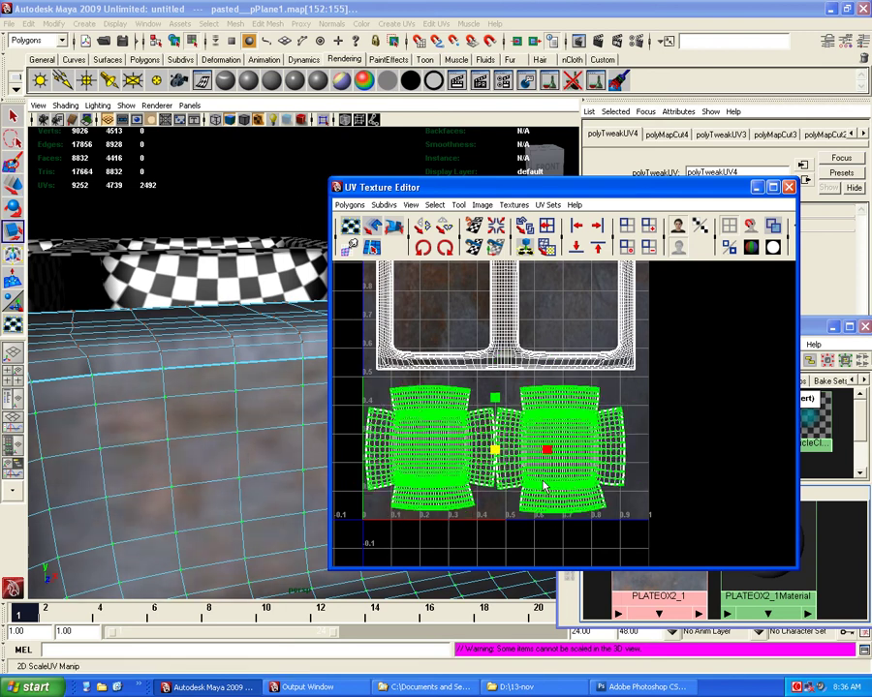
left_click(662, 423)
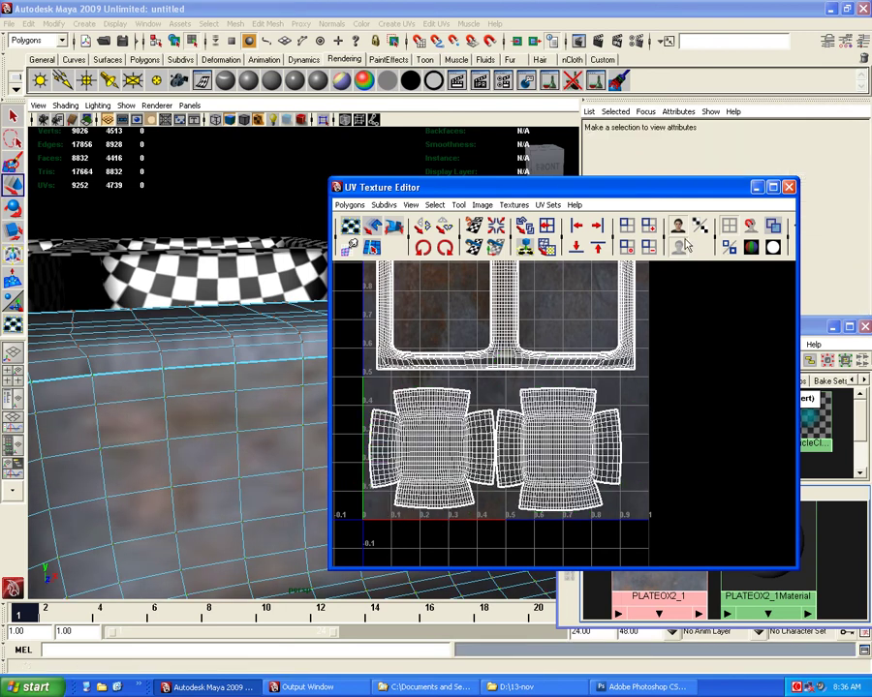
left_click(685, 246)
scroll(563, 491, "down", 2)
left_click_drag(571, 444, 597, 465)
right_click_drag(607, 479, 639, 463, "ctrl")
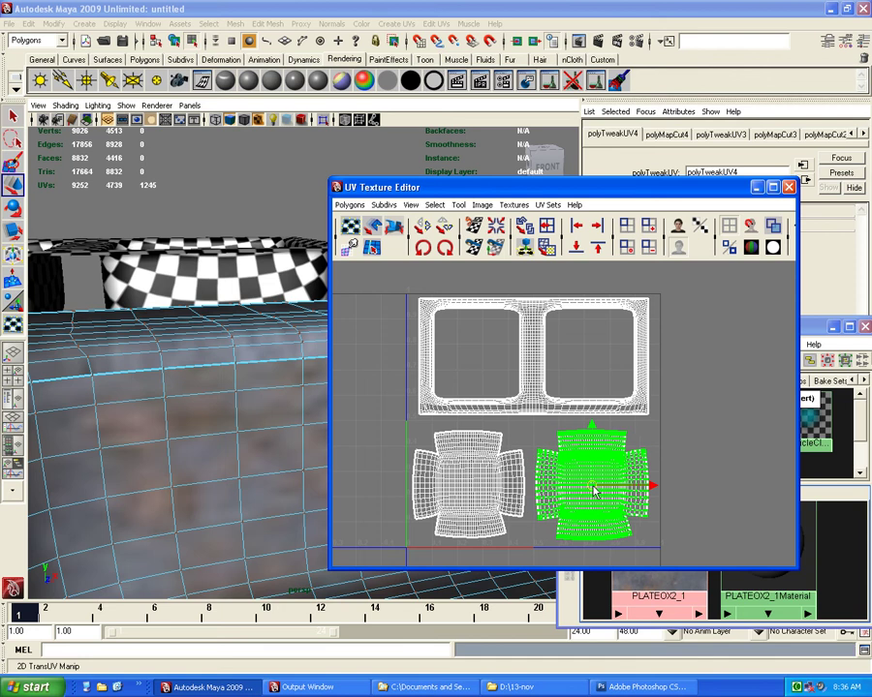
middle_click_drag(538, 376, 557, 373, "alt")
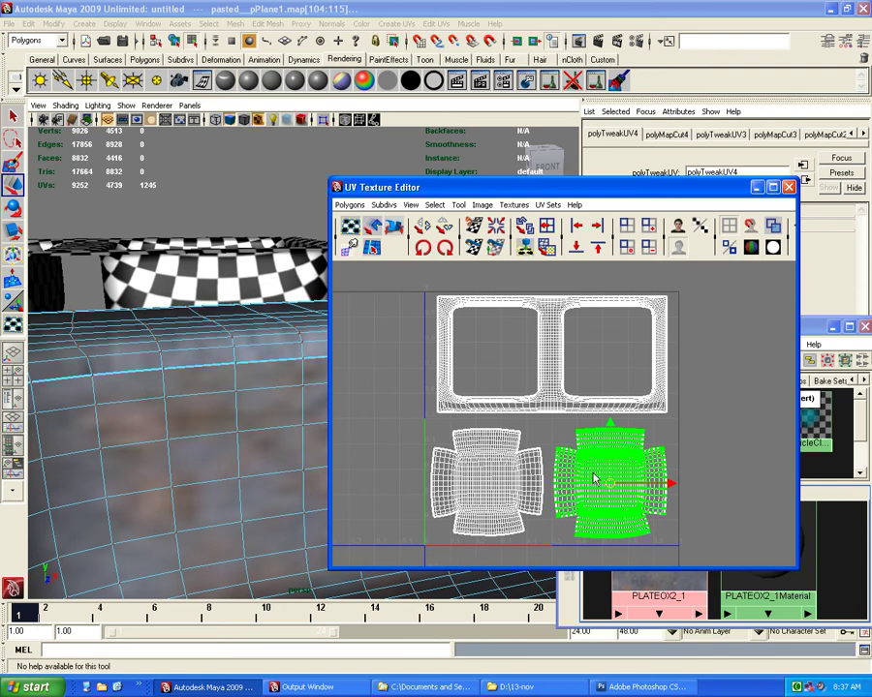
Move the right basin shell so it sits level beside the left one
left_click_drag(379, 181, 267, 165)
key("w")
middle_click_drag(260, 324, 386, 314)
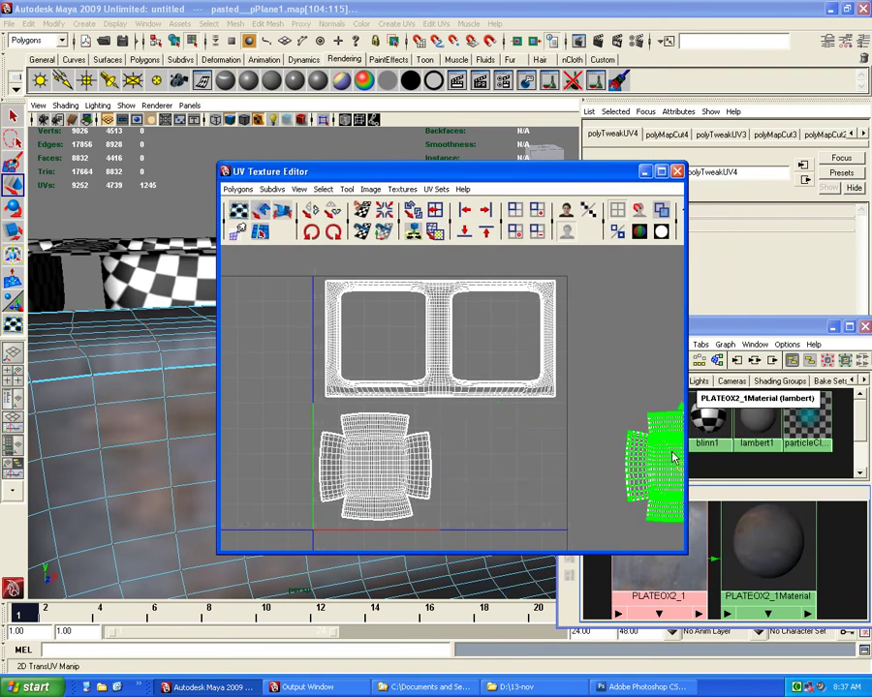
middle_click_drag(547, 446, 364, 448)
left_click_drag(291, 172, 380, 169)
scroll(368, 358, "up", 2)
scroll(444, 323, "down", 2)
scroll(523, 489, "down", 2)
scroll(515, 500, "down", 1)
scroll(516, 494, "up", 1)
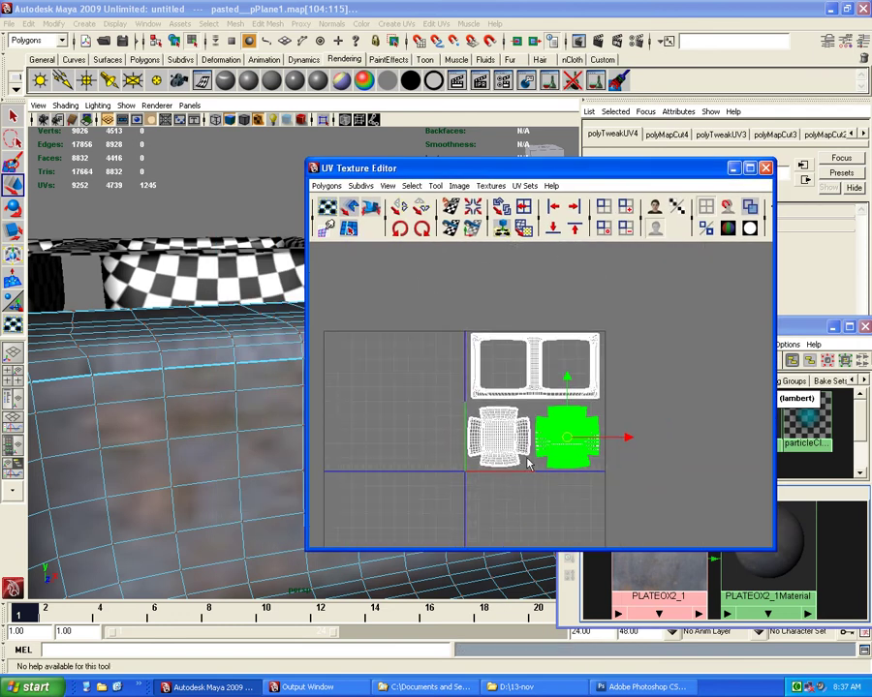
middle_click_drag(562, 441, 701, 442)
Orbit the 3D view and move the stray basin shell toward the layout
right_click_drag(207, 379, 166, 408, "alt")
left_click_drag(167, 408, 137, 452, "alt")
right_click_drag(138, 451, 220, 445, "alt")
mouse_move(220, 446)
left_mouse_down("alt")
mouse_move(165, 430)
mouse_move(193, 455)
left_mouse_up("alt")
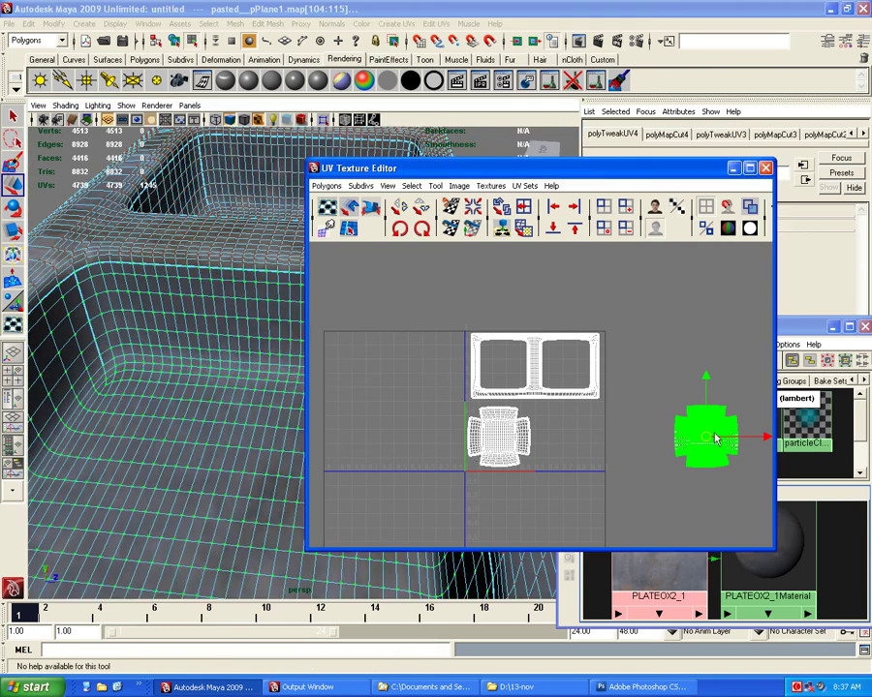
mouse_move(716, 438)
left_mouse_down()
mouse_move(697, 397)
mouse_move(579, 436)
left_mouse_up()
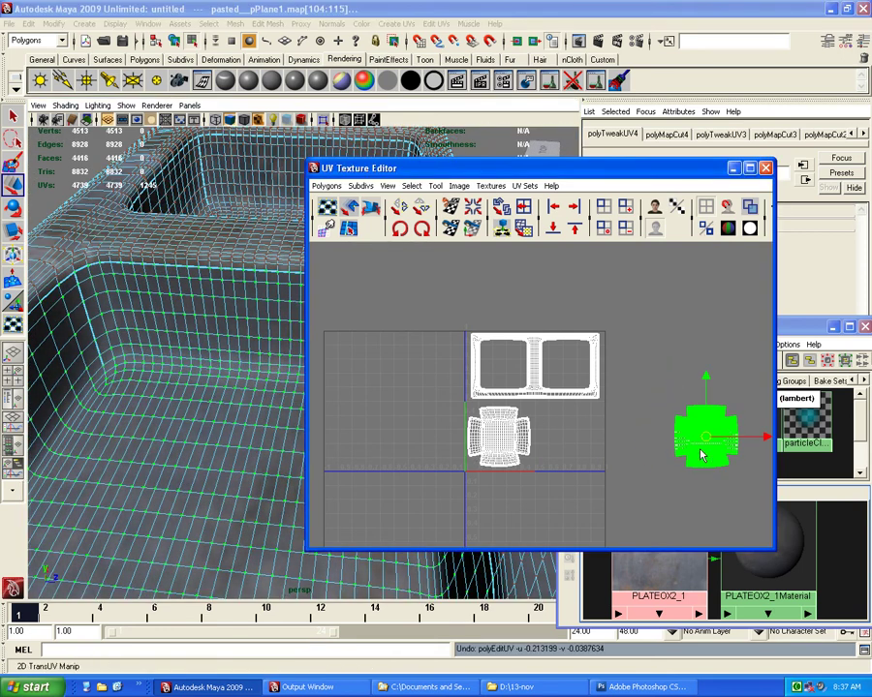
scroll(579, 472, "up", 1)
scroll(579, 472, "up", 1)
scroll(579, 472, "up", 1)
Clear the UV selection, return to object mode (F8) and reselect the sink
key("w")
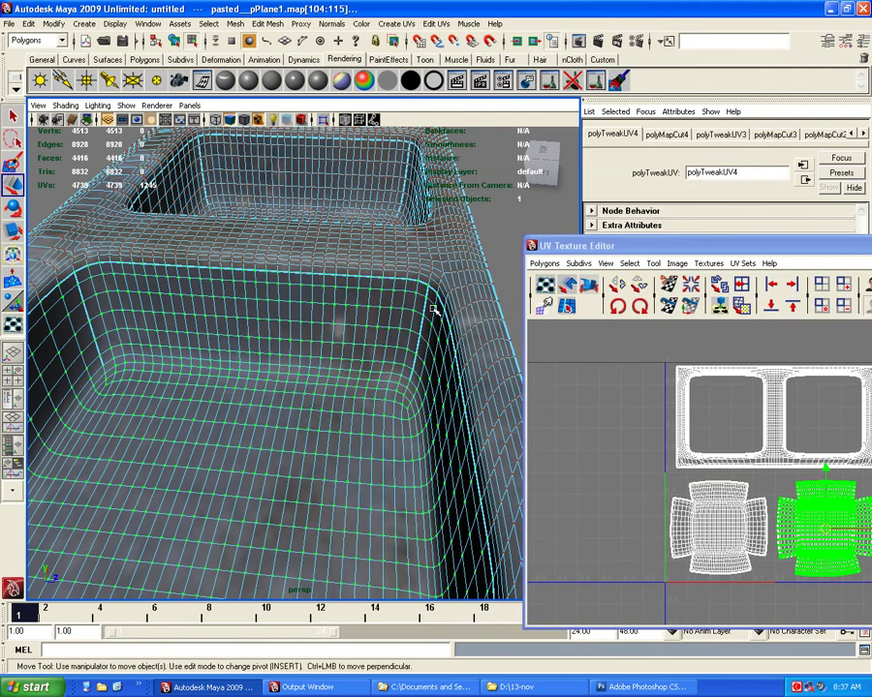
left_click(290, 337)
key("F8")
left_click(297, 337)
mouse_move(297, 338)
left_mouse_down("alt")
mouse_move(381, 372)
mouse_move(377, 330)
left_mouse_up("alt")
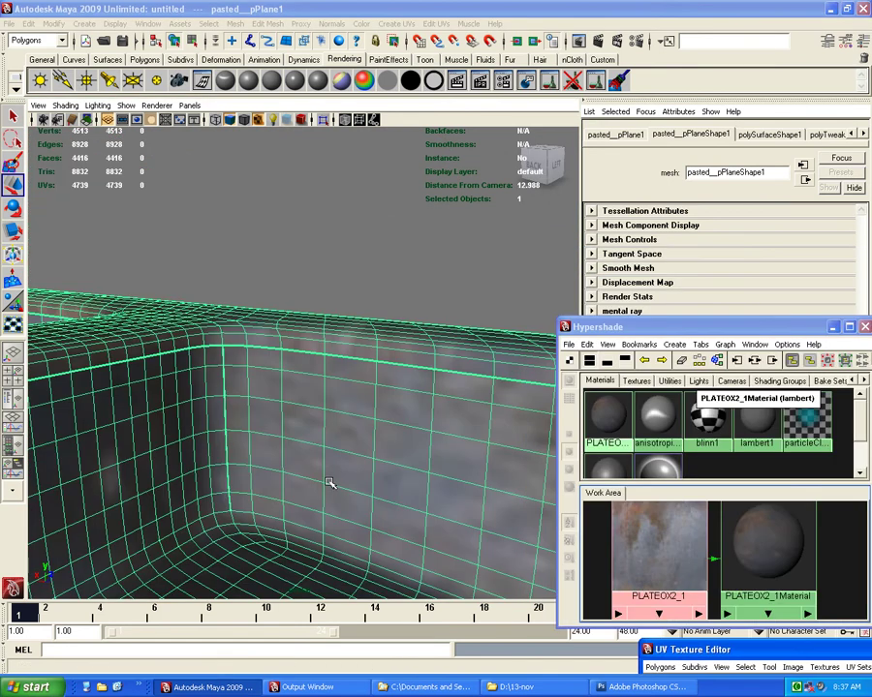
scroll(483, 415, "up", 3)
scroll(429, 385, "up", 2)
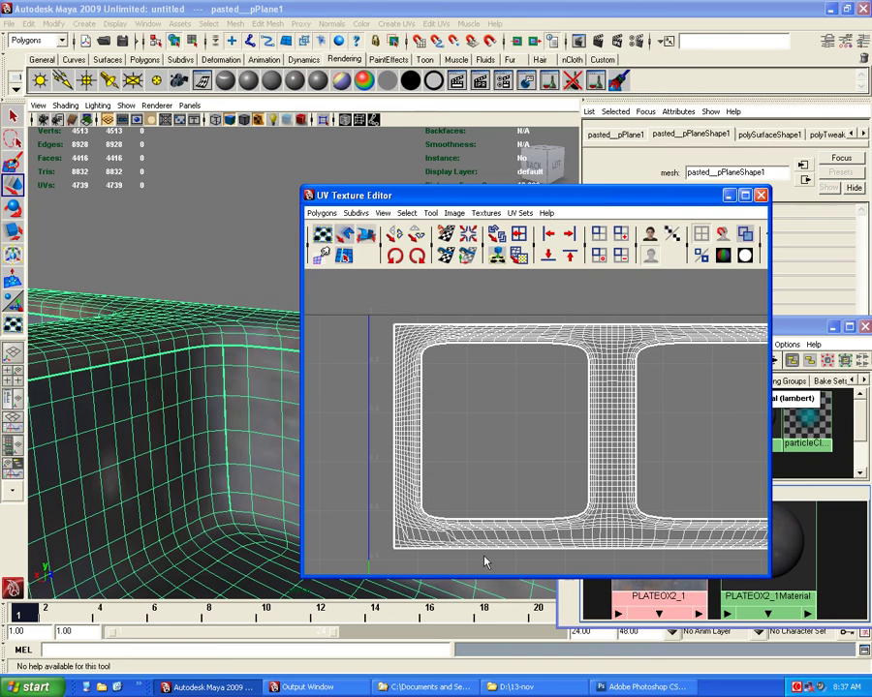
Select UVs along the sink's rim strip and call up the selection conversion options
left_click_drag(414, 202, 514, 190)
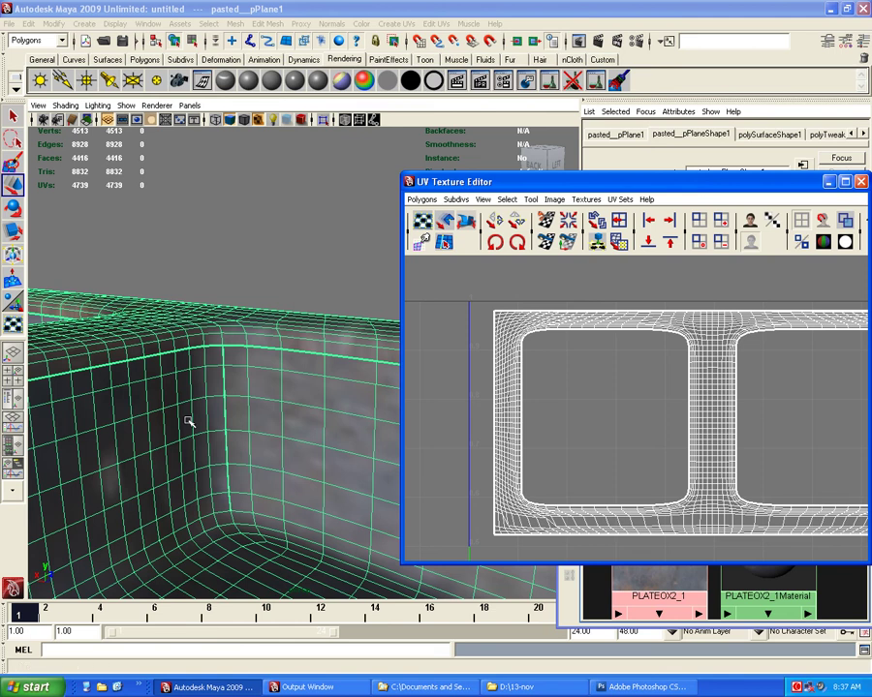
left_click_drag(188, 422, 201, 449, "alt")
left_click_drag(543, 181, 522, 137)
scroll(531, 370, "up", 5)
mouse_move(549, 295)
middle_mouse_down("alt")
mouse_move(508, 436)
mouse_move(498, 324)
middle_mouse_up("alt")
scroll(507, 436, "down", 4)
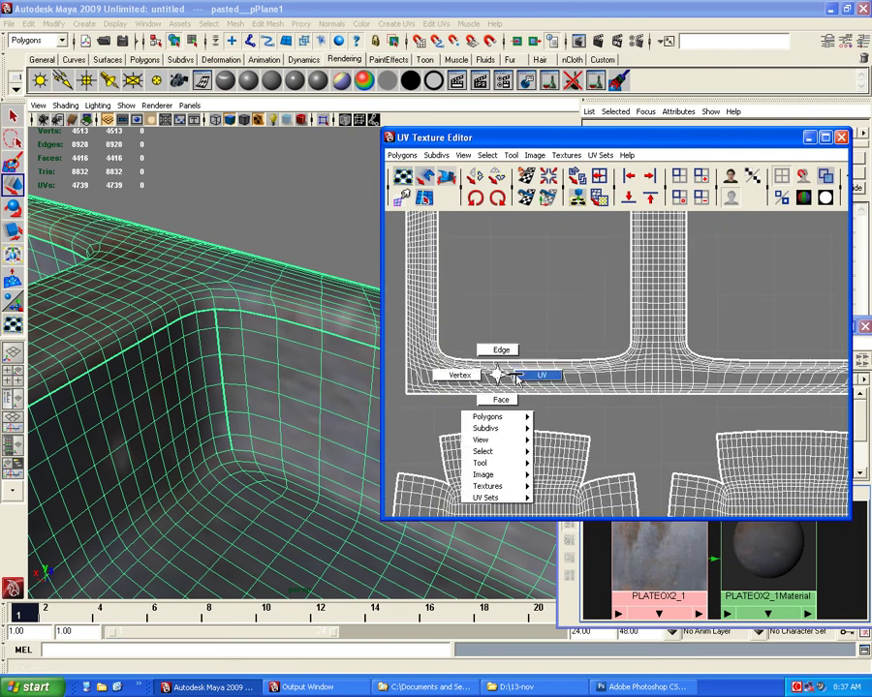
left_click_drag(446, 353, 527, 383)
key("w")
middle_click_drag(562, 361, 591, 390, "alt")
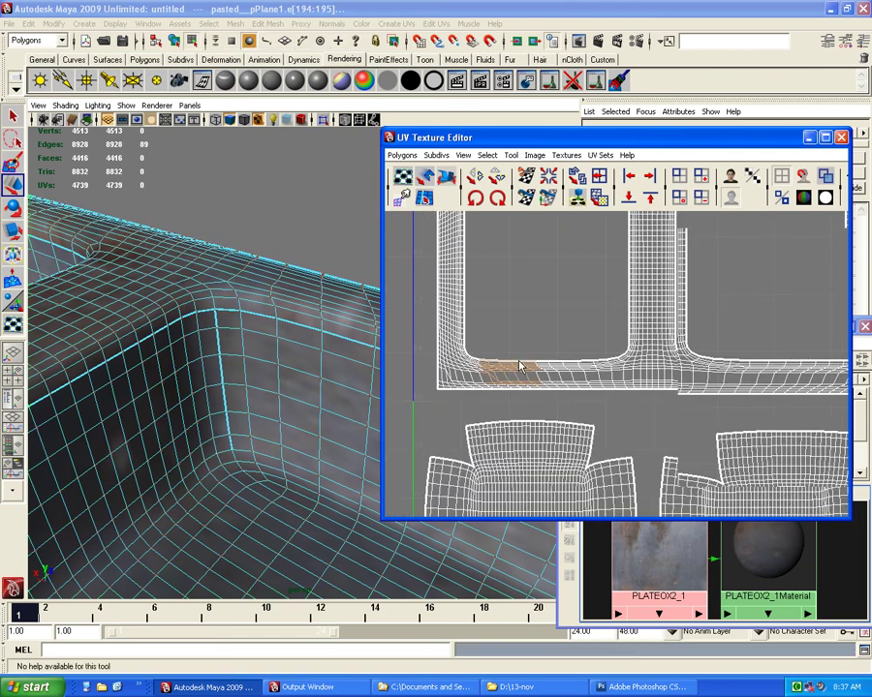
mouse_move(513, 365)
right_mouse_down()
mouse_move(513, 334)
mouse_move(567, 347)
mouse_move(572, 366)
right_mouse_up()
right_click(527, 362, "ctrl")
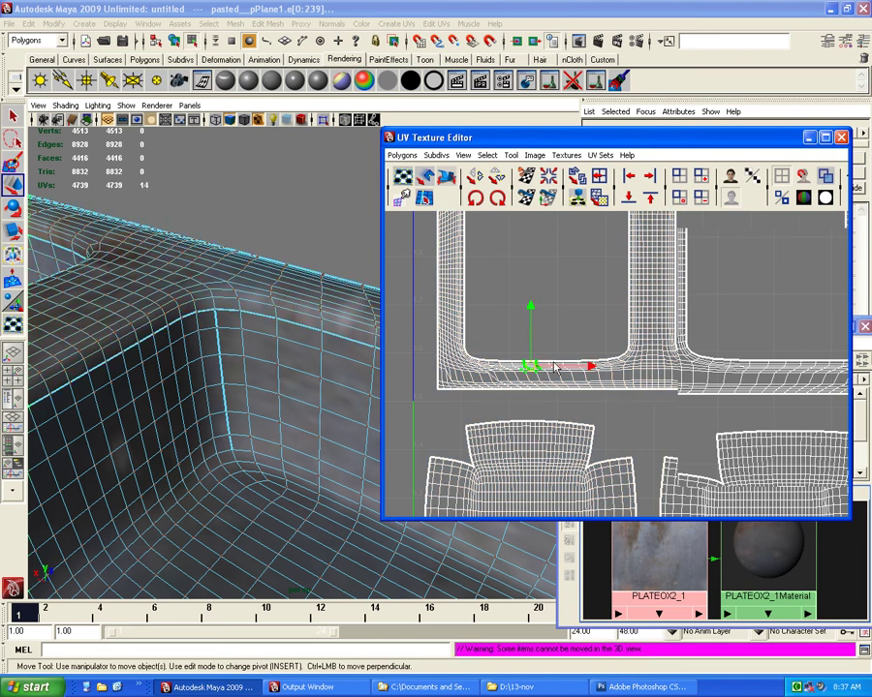
scroll(605, 356, "down", 1)
Relax the rim shell with the Smooth UV Tool, Space set to World
left_click(445, 176)
left_click_drag(450, 399, 446, 402)
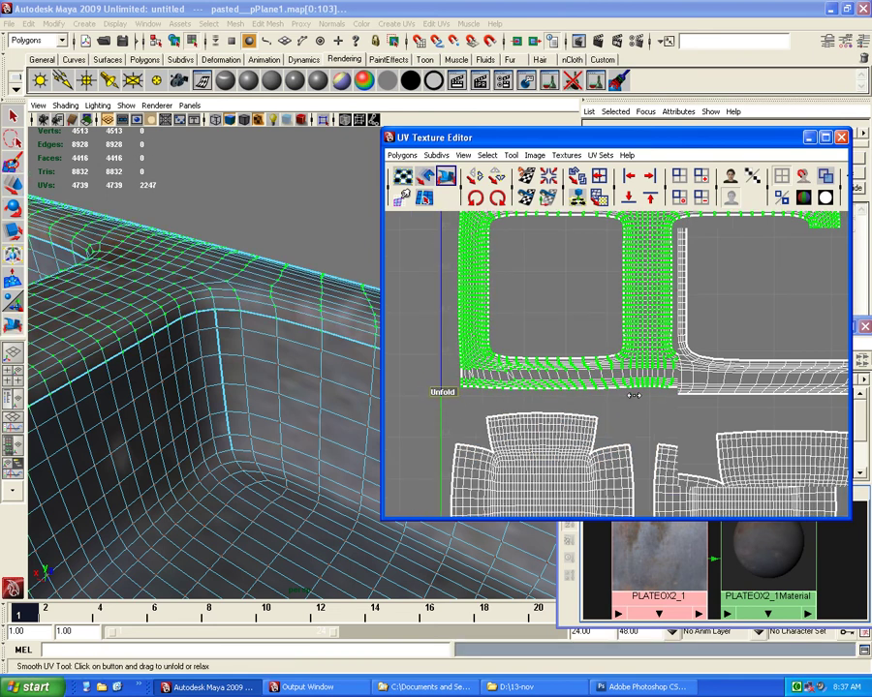
left_click_drag(443, 402, 455, 402)
scroll(618, 383, "up", 1)
scroll(475, 271, "down", 2)
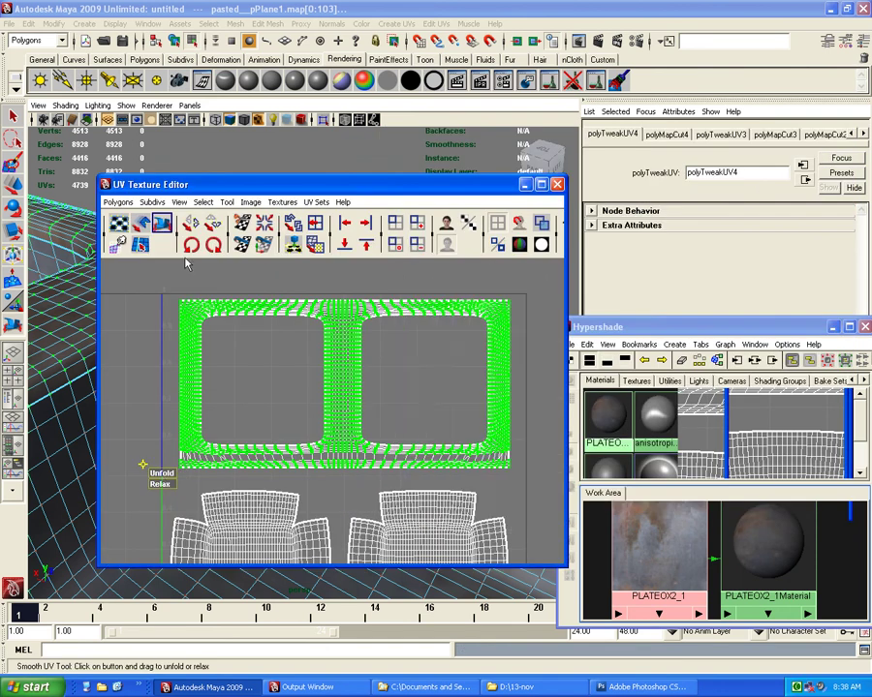
left_click(846, 41)
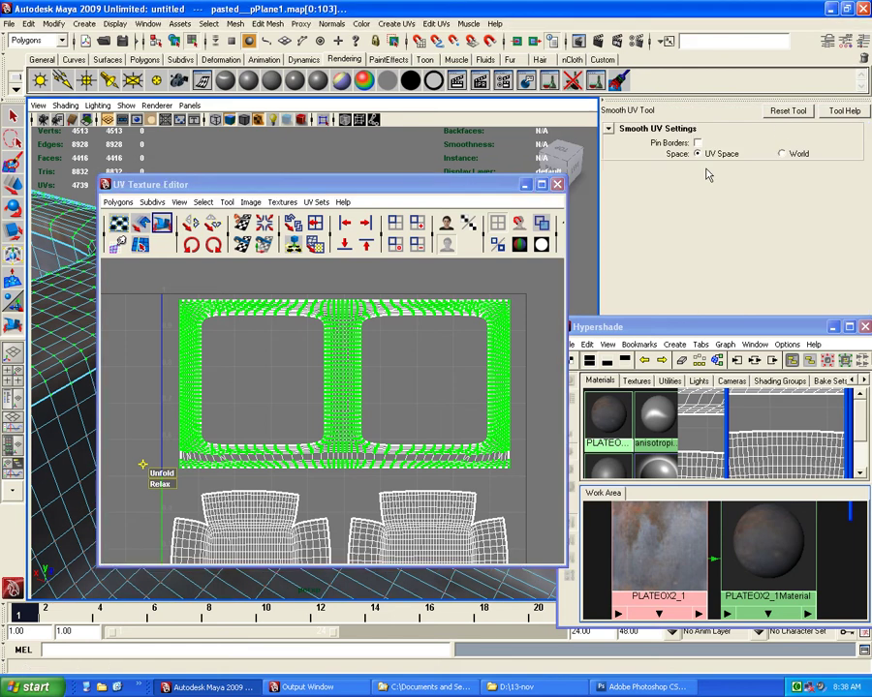
left_click(786, 154)
left_click_drag(163, 475, 271, 474)
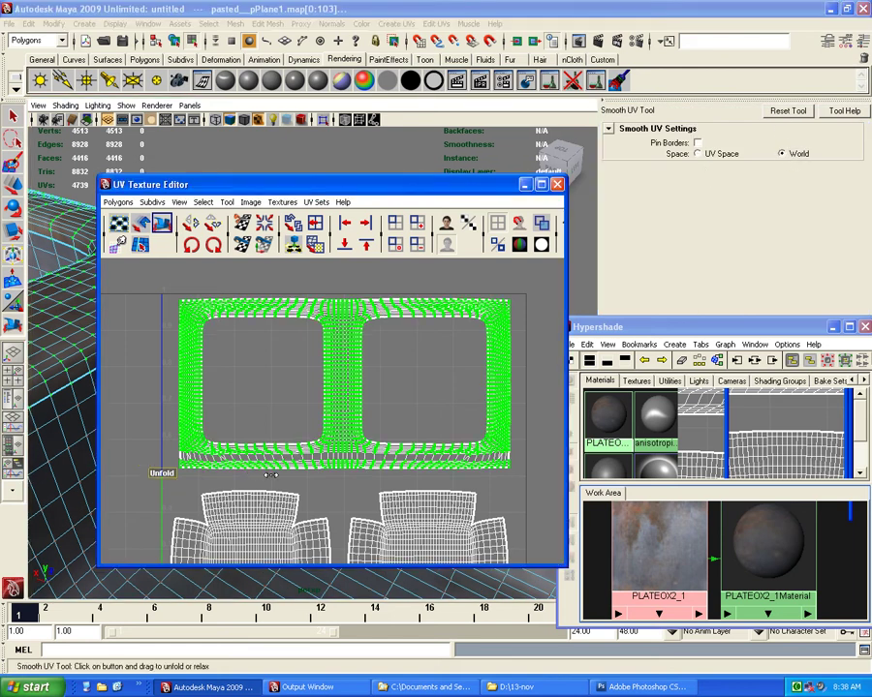
Convert the selection to the rim shell, shift it, and run Polygons > Unfold
right_click_drag(348, 351, 380, 347)
right_click(342, 363, "ctrl")
left_click(386, 351)
key("w")
middle_click_drag(342, 382, 234, 374)
left_click(117, 202)
left_click(170, 481)
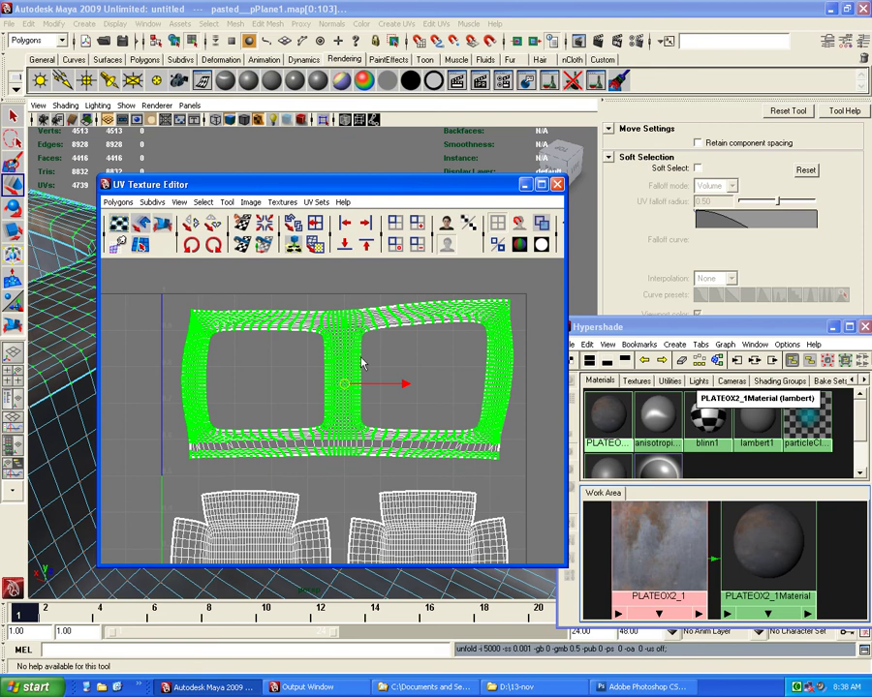
Undo the unfold and apply a fresh planar UV projection to the sink top's shell
key("ctrl+z")
left_click(396, 23)
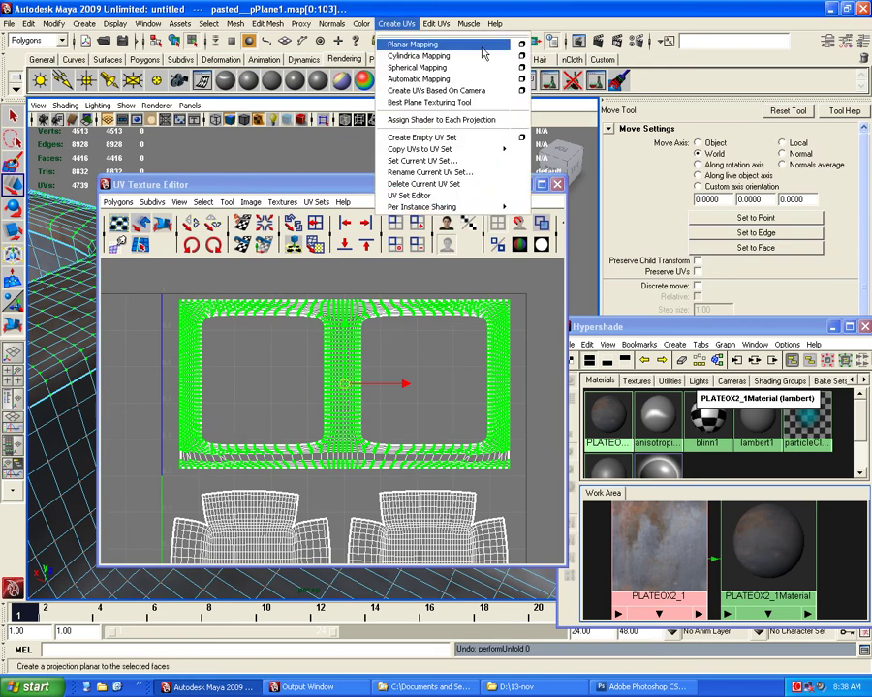
left_click(473, 86)
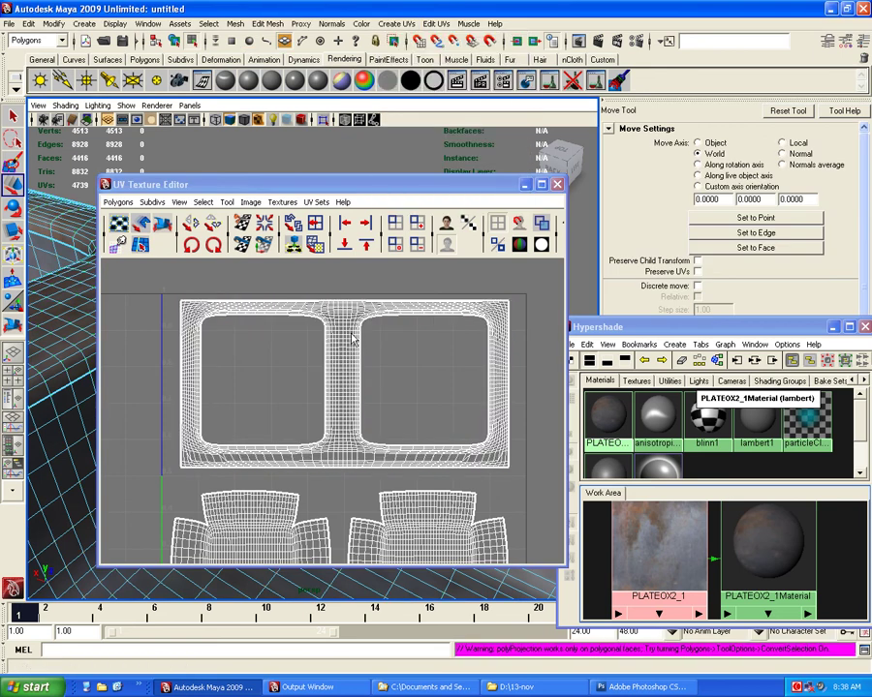
left_click(346, 345)
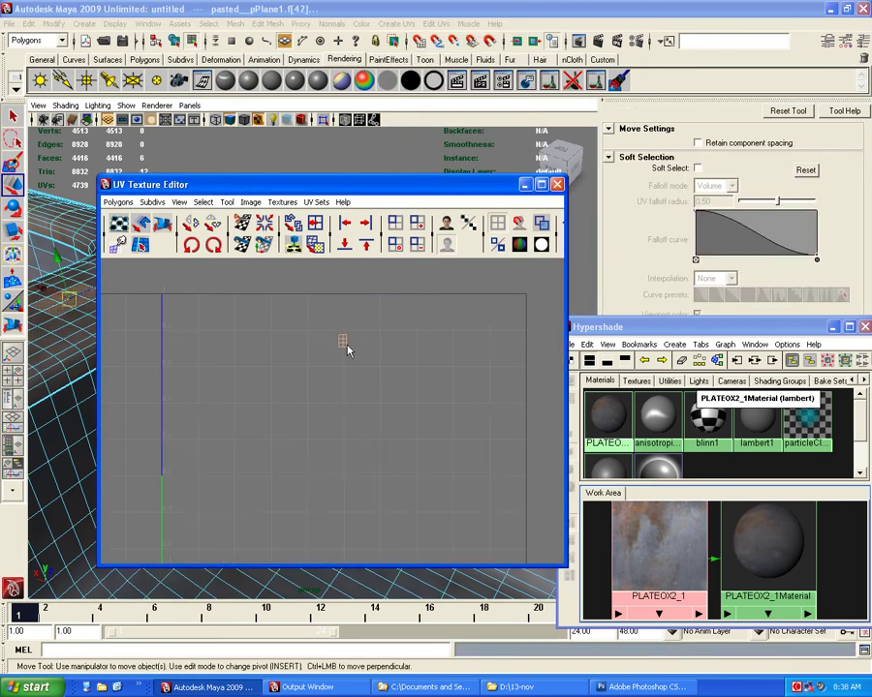
right_click_drag(345, 345, 383, 326, "ctrl")
left_click(315, 203)
left_click(397, 23)
left_click(397, 23)
left_click(407, 38)
Switch to UV component selection and select the bottom row of sink-top UVs
left_click_drag(291, 184, 579, 281)
scroll(230, 280, "up", 5)
scroll(230, 280, "down", 5)
mouse_move(287, 251)
left_mouse_down("alt")
mouse_move(122, 358)
mouse_move(262, 261)
mouse_move(248, 260)
mouse_move(387, 247)
mouse_move(225, 328)
left_mouse_up("alt")
right_click_drag(225, 329, 298, 341, "alt")
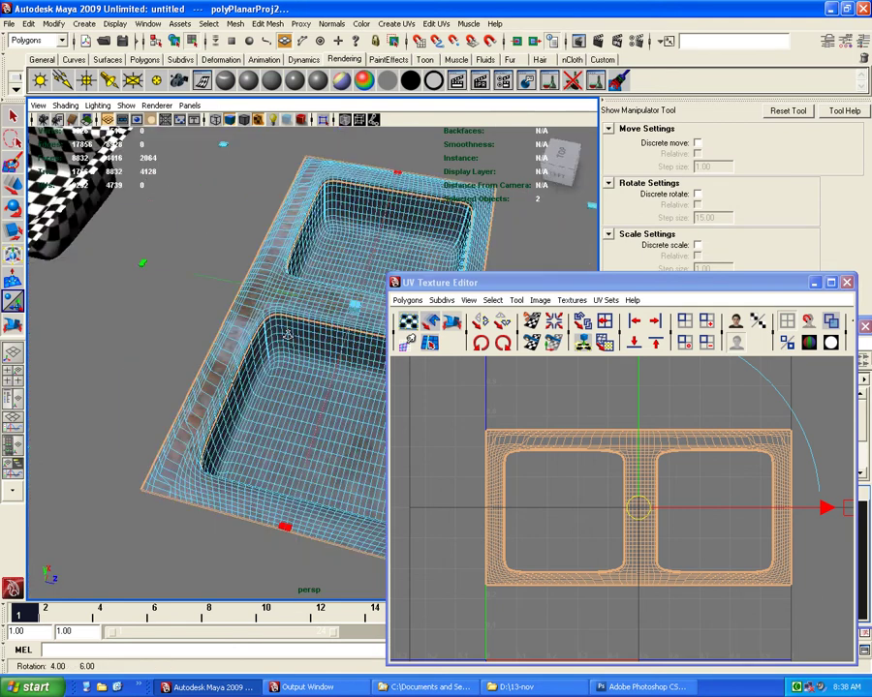
left_click_drag(299, 341, 275, 406, "alt")
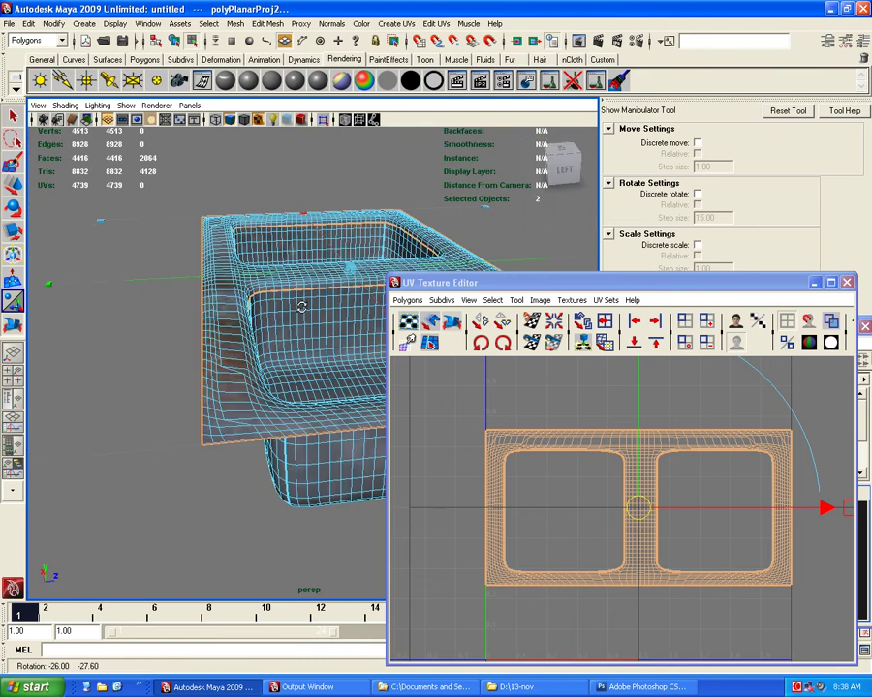
key("F12")
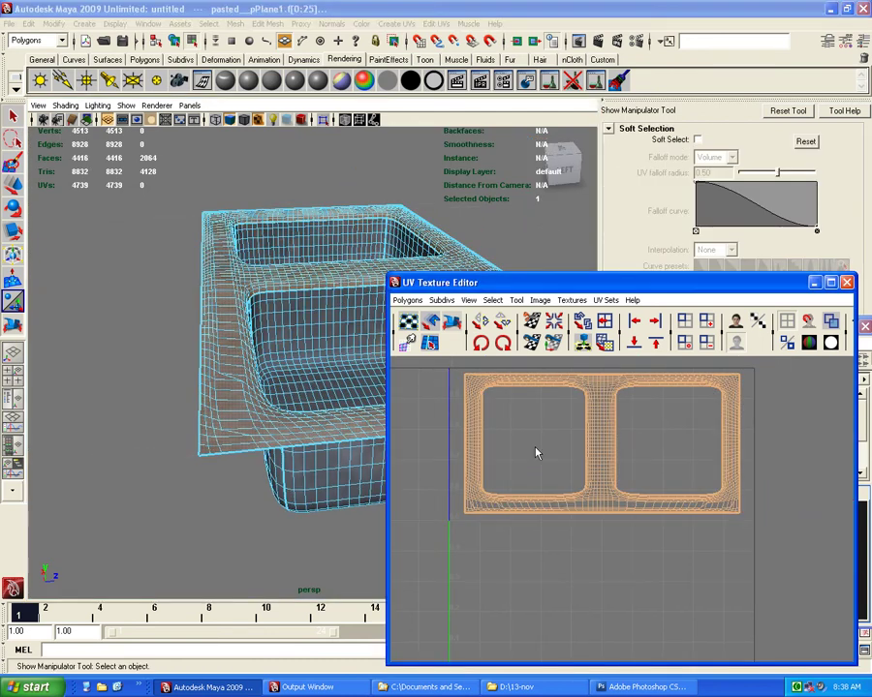
scroll(545, 449, "up", 2)
mouse_move(544, 450)
right_mouse_down()
mouse_move(496, 463)
mouse_move(581, 468)
right_mouse_up()
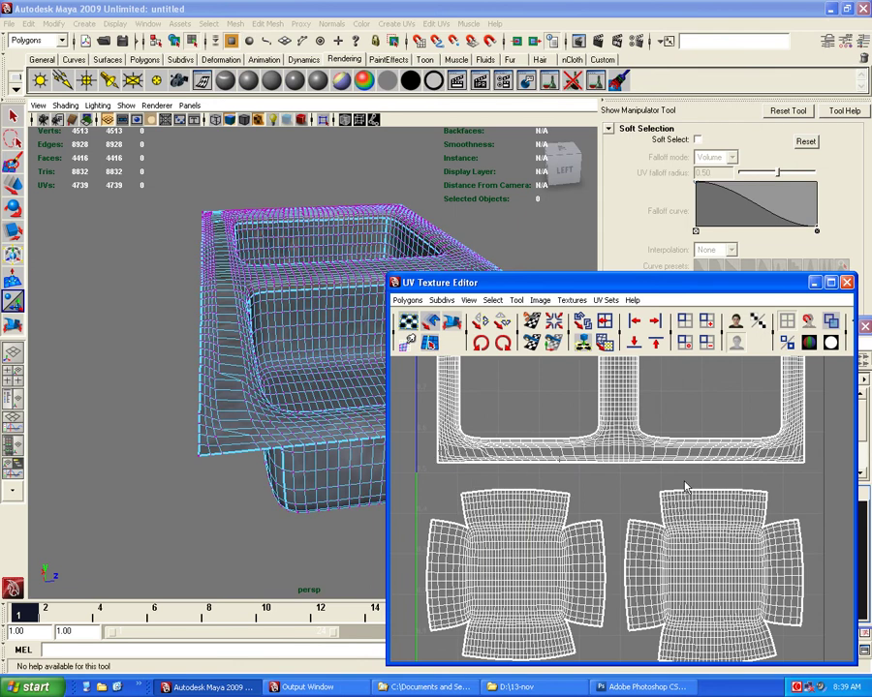
left_click_drag(829, 489, 421, 447)
Shift the bottom edge UVs outward with the Move tool, then undo back to object mode
key("w")
left_click_drag(233, 358, 252, 269, "alt")
middle_click_drag(254, 269, 267, 273)
mouse_move(164, 241)
left_mouse_down("alt")
mouse_move(226, 360)
mouse_move(238, 319)
left_mouse_up("alt")
right_click_drag(592, 467, 608, 471, "ctrl")
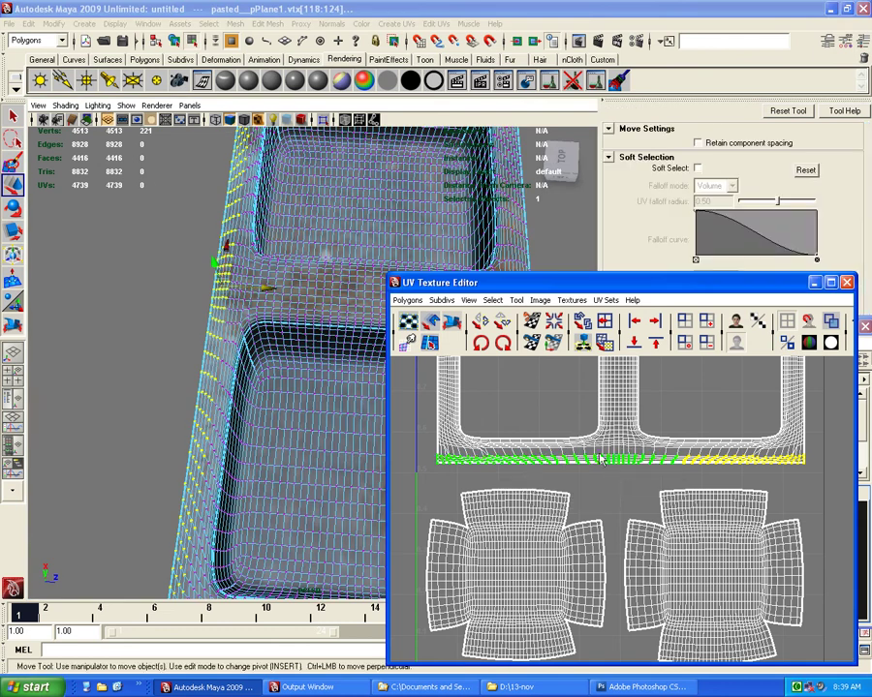
scroll(587, 526, "up", 2)
scroll(587, 526, "up", 2)
key("ctrl+z")
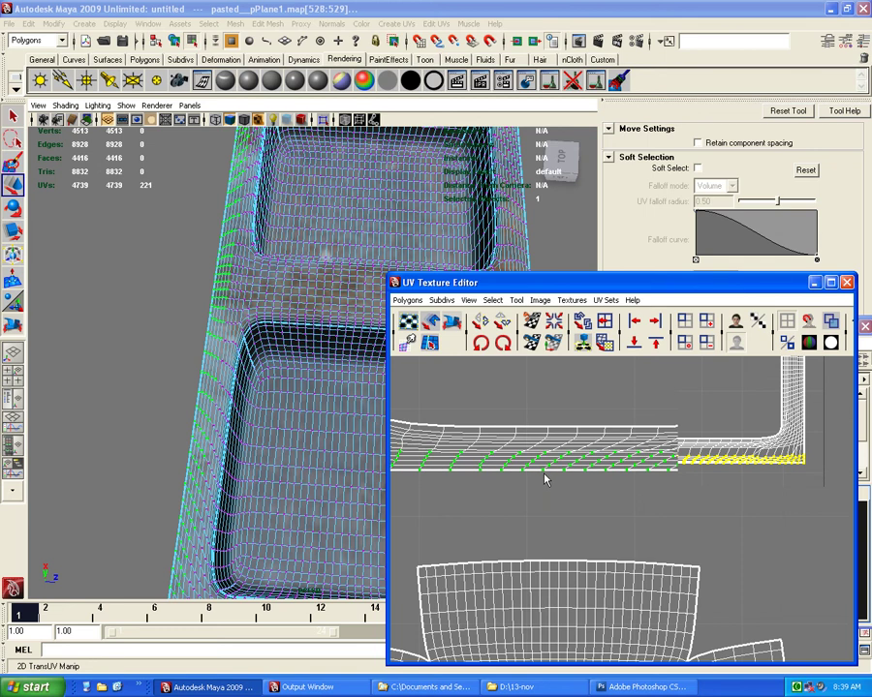
key("ctrl+z")
key("ctrl+z")
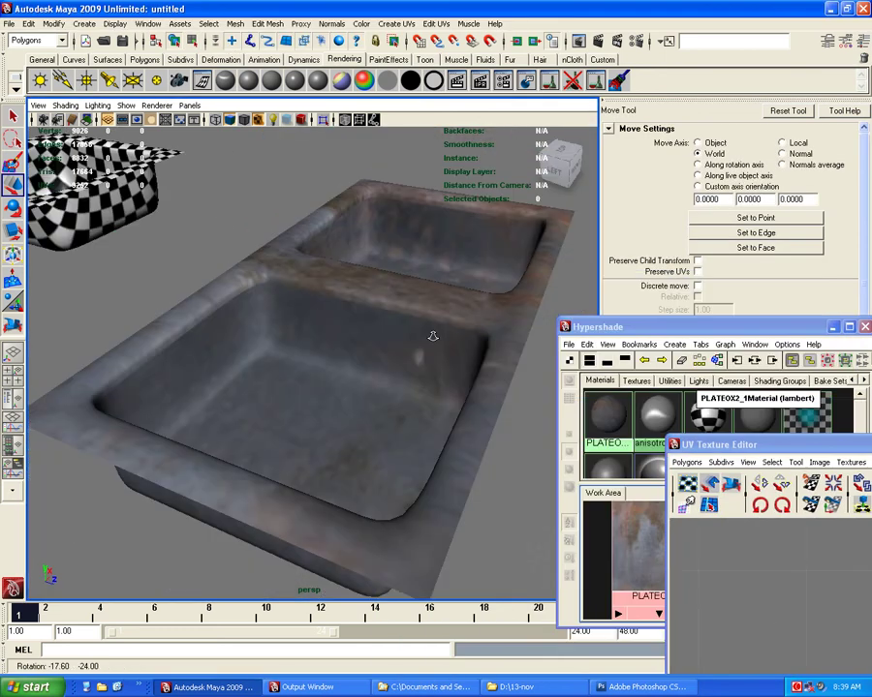
Select the sink, switch to the Rendering menu set and start the 3D Paint Tool
mouse_move(433, 336)
left_mouse_down("alt")
mouse_move(448, 389)
mouse_move(260, 400)
left_mouse_up("alt")
right_click_drag(260, 399, 292, 349, "alt")
left_click(418, 288)
left_click(39, 39)
left_click(45, 100)
left_click(276, 23)
left_click(406, 44)
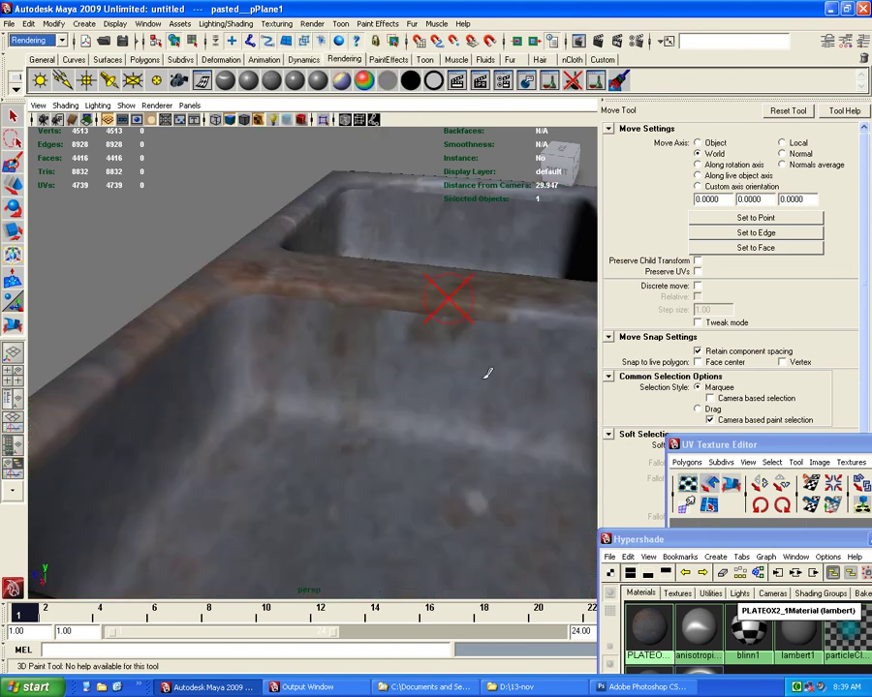
Return to the Move tool and frame the whole sink in view
mouse_move(449, 364)
right_mouse_down("alt")
mouse_move(449, 379)
mouse_move(377, 397)
right_mouse_up("alt")
left_click_drag(377, 397, 416, 388, "alt")
left_click_drag(579, 327, 337, 353, "alt")
key("w")
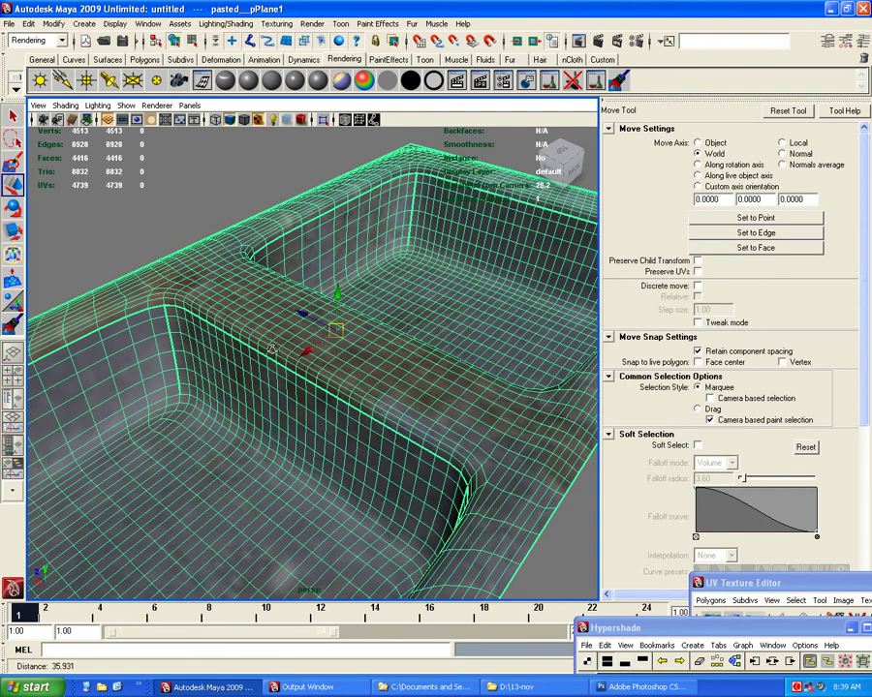
key("f")
scroll(400, 414, "up", 5)
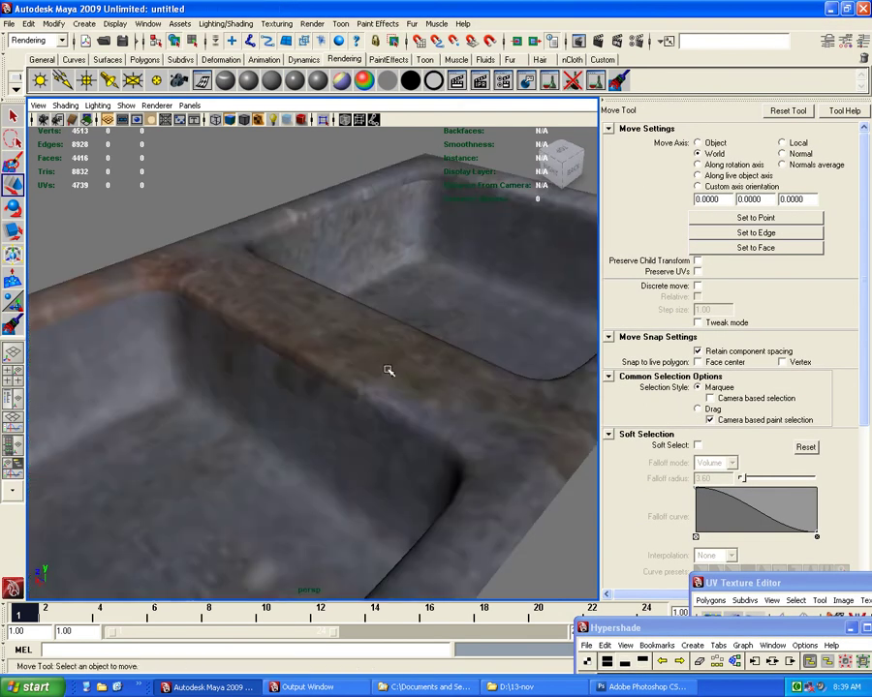
Reselect the sink, restart the 3D Paint Tool and open the file texture assignment settings
left_click(393, 250)
left_click(278, 24)
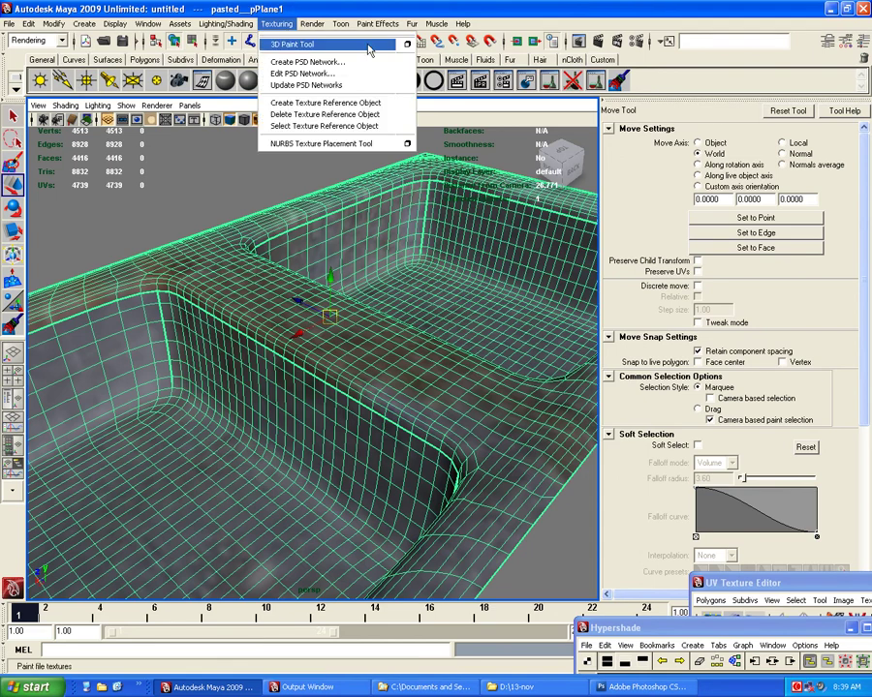
left_click(408, 45)
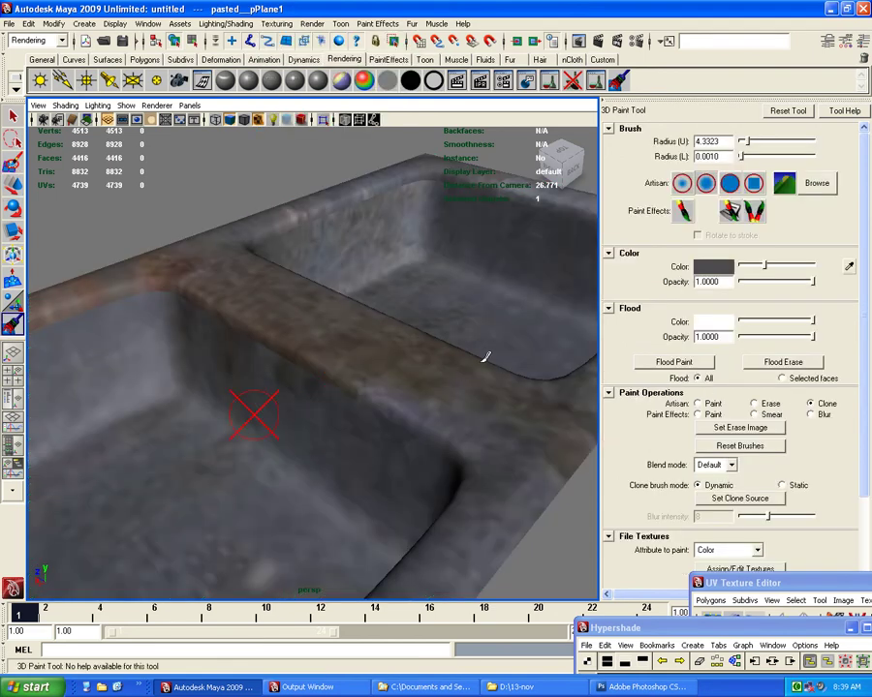
scroll(755, 543, "down", 3)
left_click(746, 467)
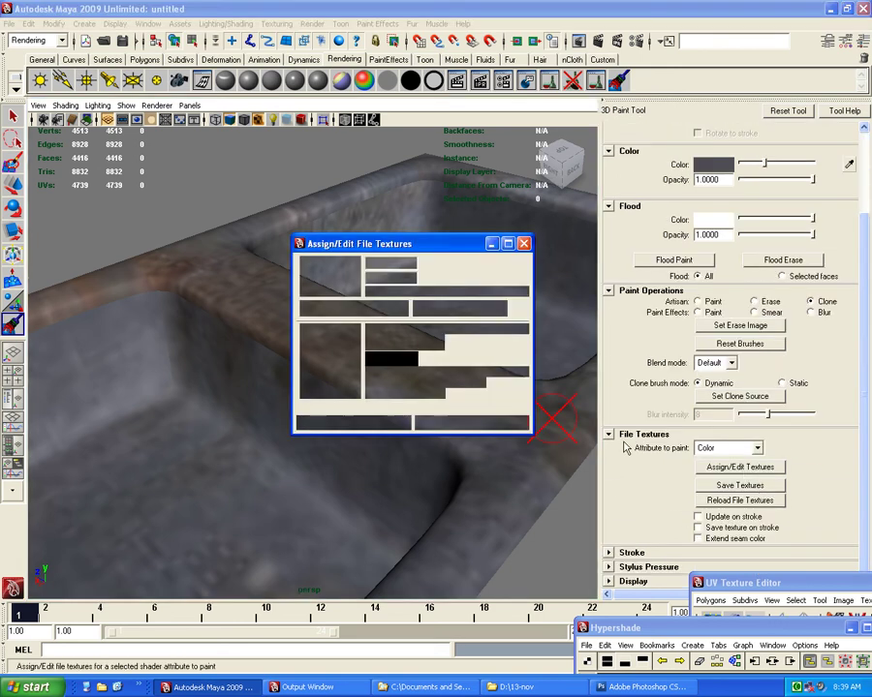
Set the paint texture to 1024 by 1024 in Targa format and assign it
left_click_drag(388, 264, 299, 282)
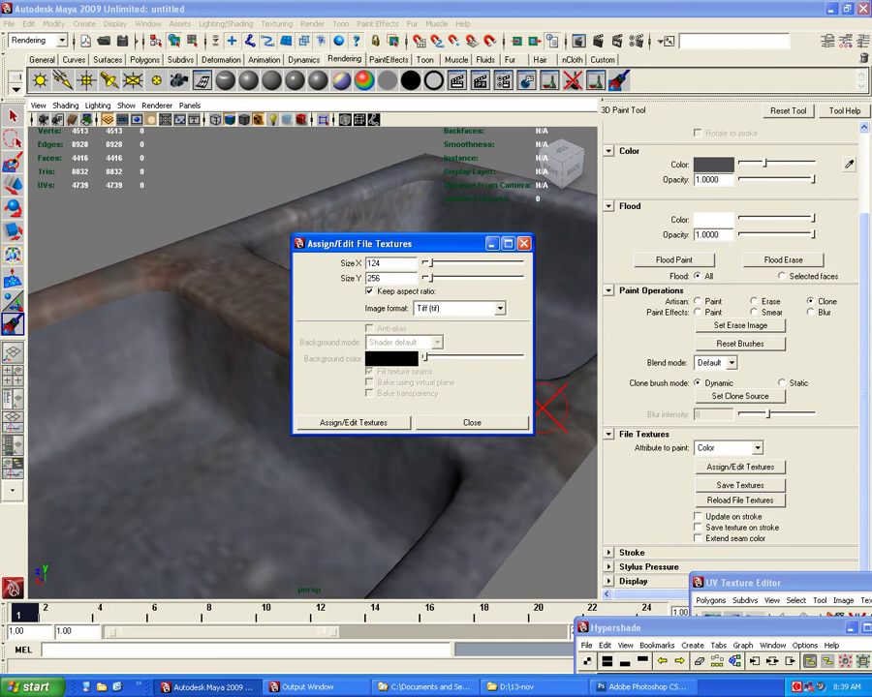
type("1024")
key("Return")
left_click(499, 308)
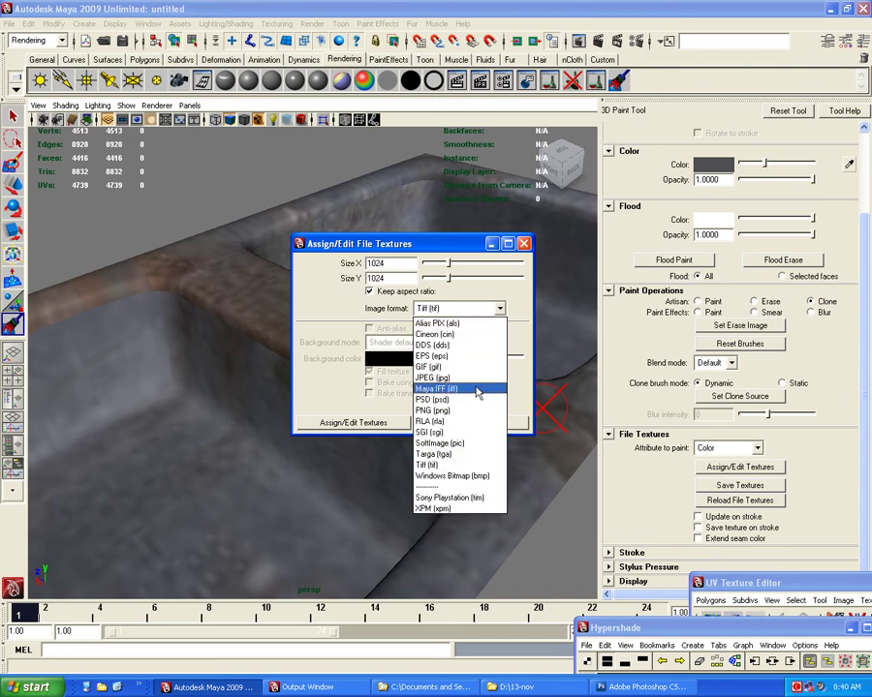
left_click(433, 378)
mouse_move(407, 243)
left_mouse_down()
mouse_move(447, 197)
mouse_move(417, 127)
left_mouse_up()
left_click(475, 195)
left_click(467, 263)
left_click(432, 182)
left_click(432, 181)
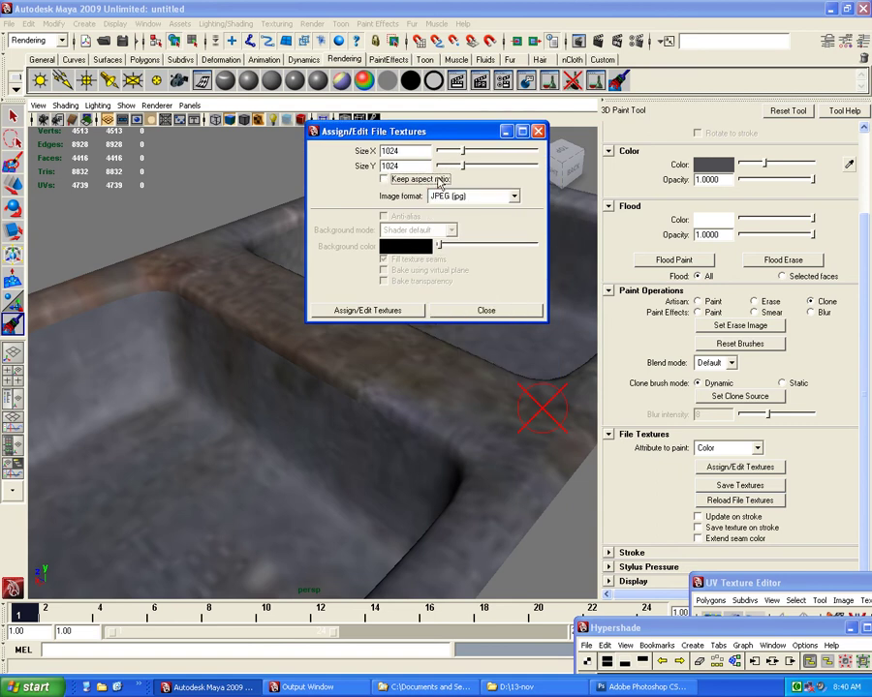
left_click(472, 195)
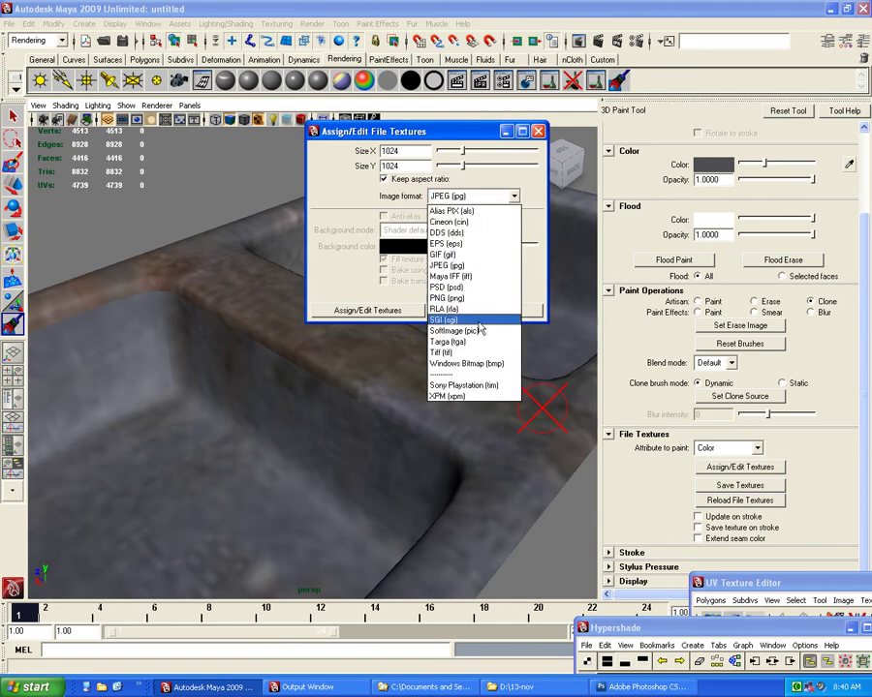
left_click(471, 342)
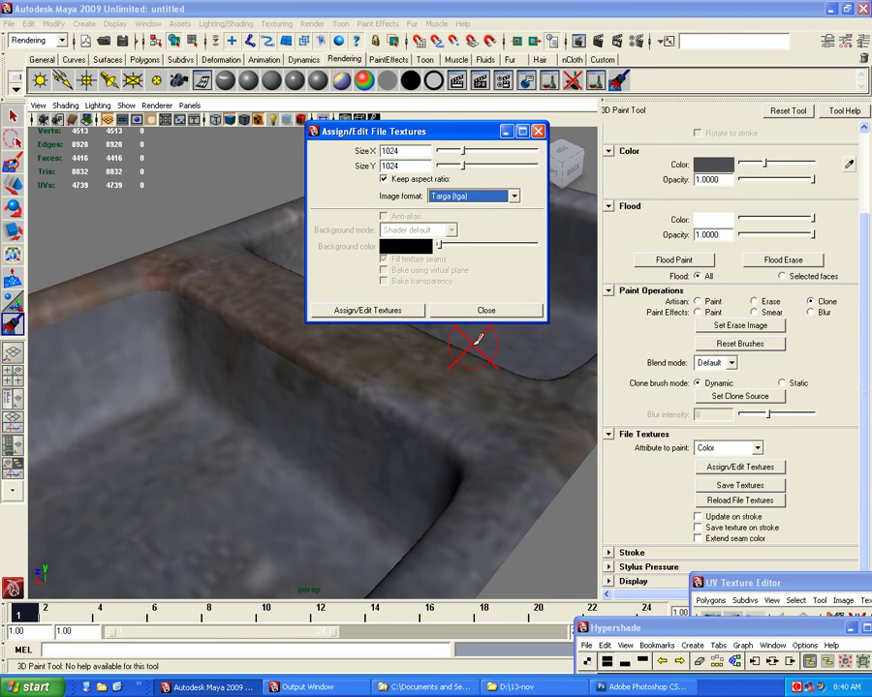
left_click(366, 312)
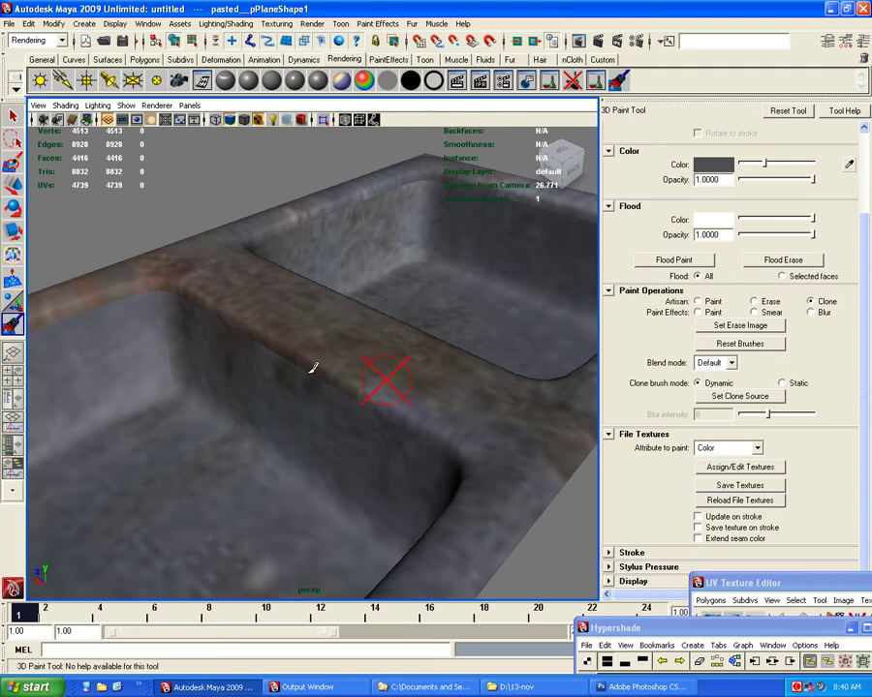
Reselect the sink mesh and restart the 3D Paint Tool
mouse_move(310, 370)
left_mouse_down("alt")
mouse_move(365, 348)
mouse_move(316, 384)
left_mouse_up("alt")
scroll(316, 384, "down", 5)
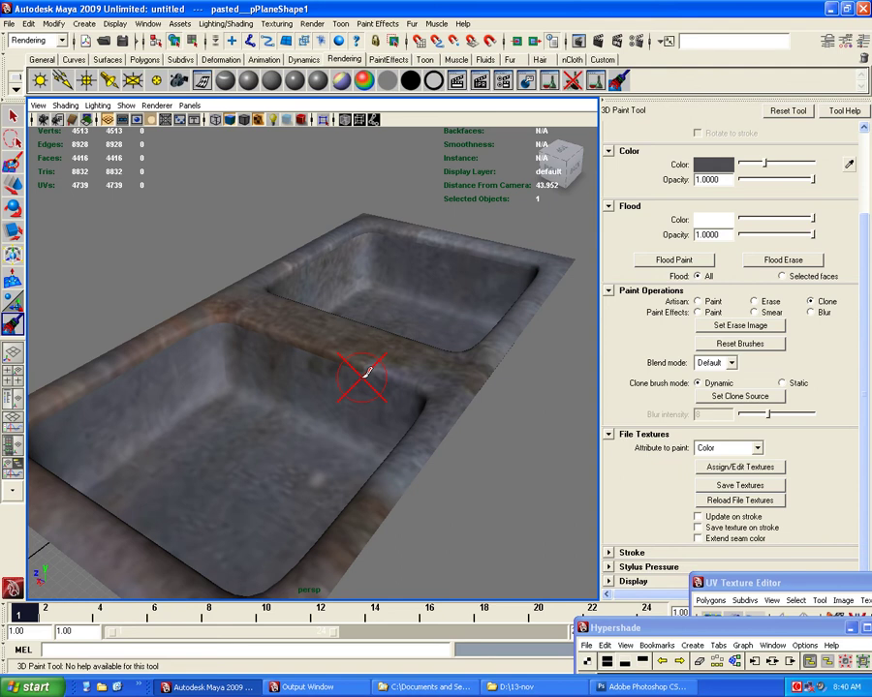
key("w")
left_click(422, 378, "shift")
left_click(396, 380)
left_click(278, 25)
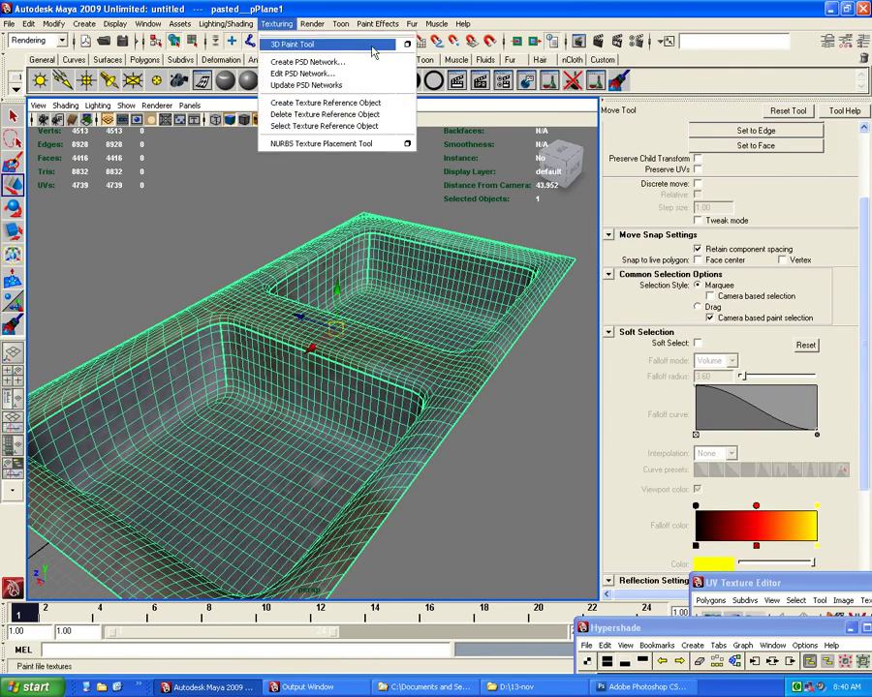
left_click(405, 43)
Reset the paint brush to its defaults: black colour and Paint operation
scroll(330, 354, "up", 2)
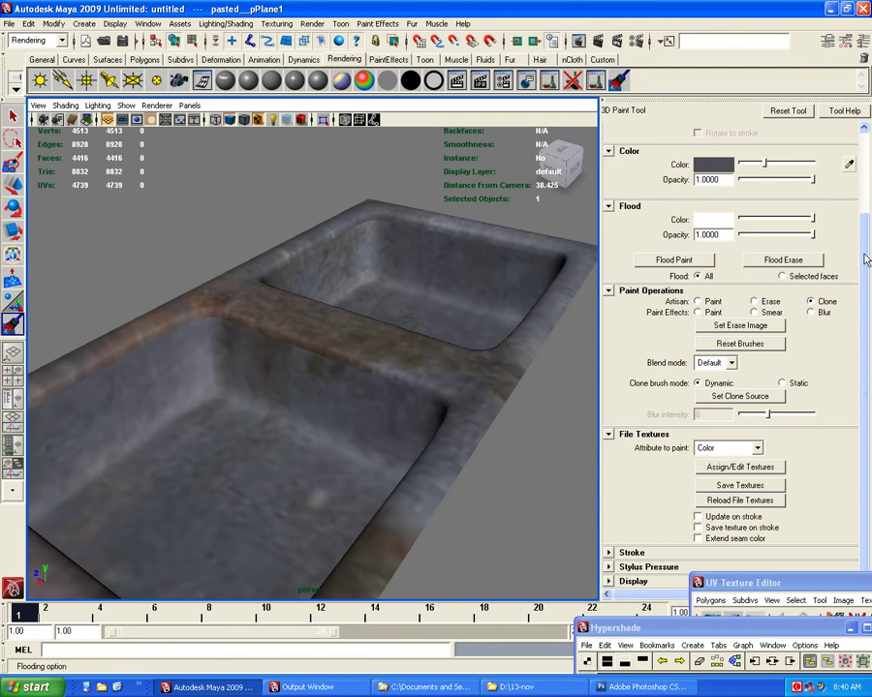
scroll(863, 249, "up", 3)
left_click(789, 112)
left_click_drag(350, 335, 342, 357, "alt")
scroll(342, 358, "up", 2)
scroll(435, 358, "up", 2)
scroll(435, 358, "down", 2)
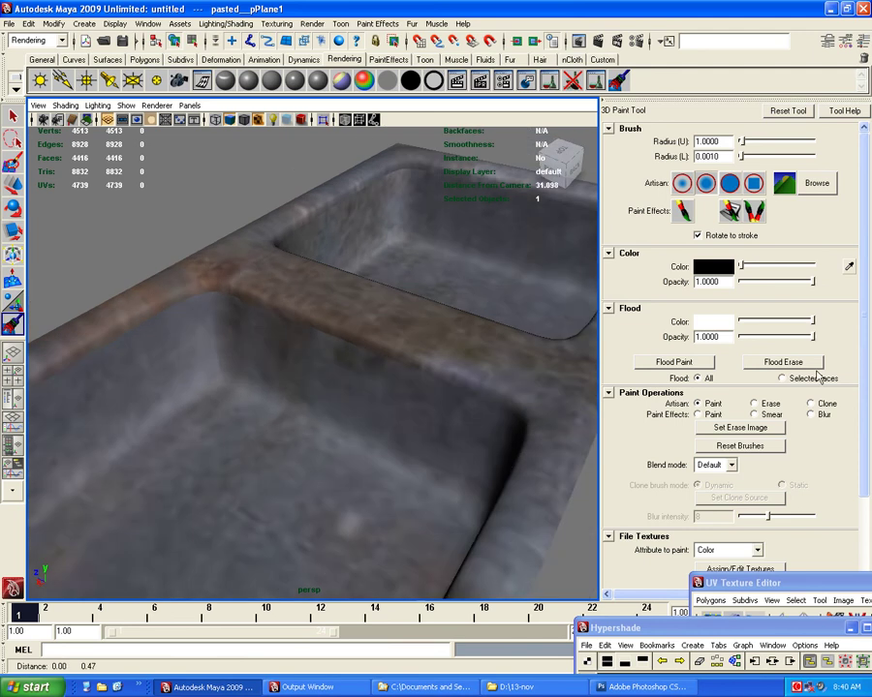
scroll(389, 360, "down", 5)
Restore the Hypershade and graph the sink material's network
key("4")
key("w")
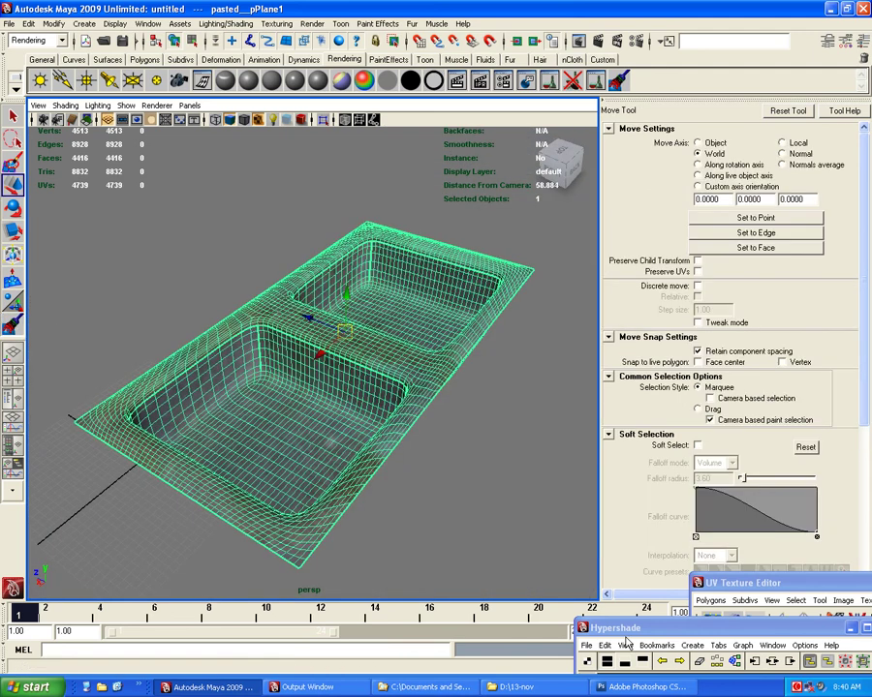
double_click(620, 627)
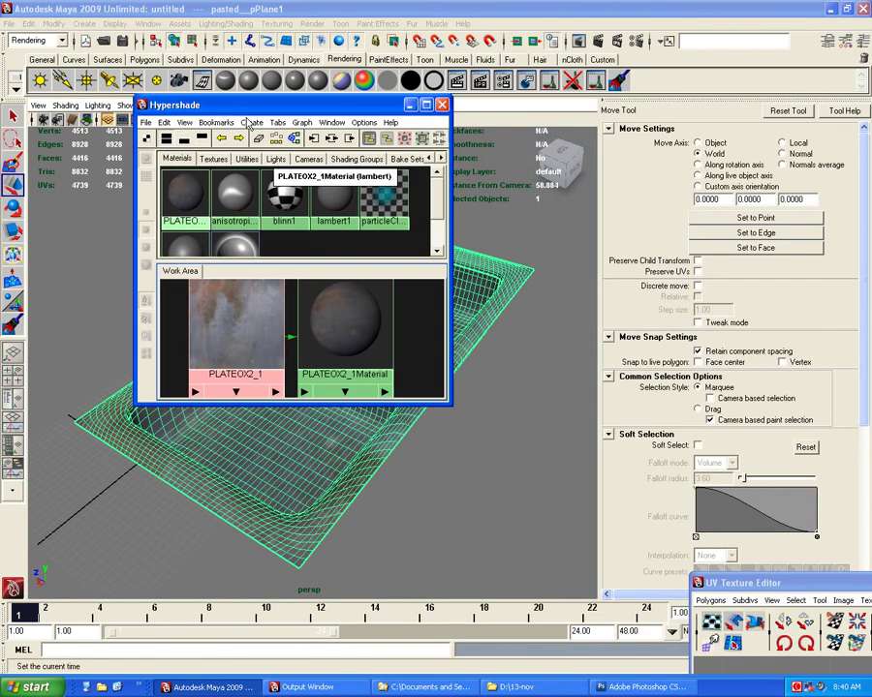
left_click(301, 122)
left_click(308, 145)
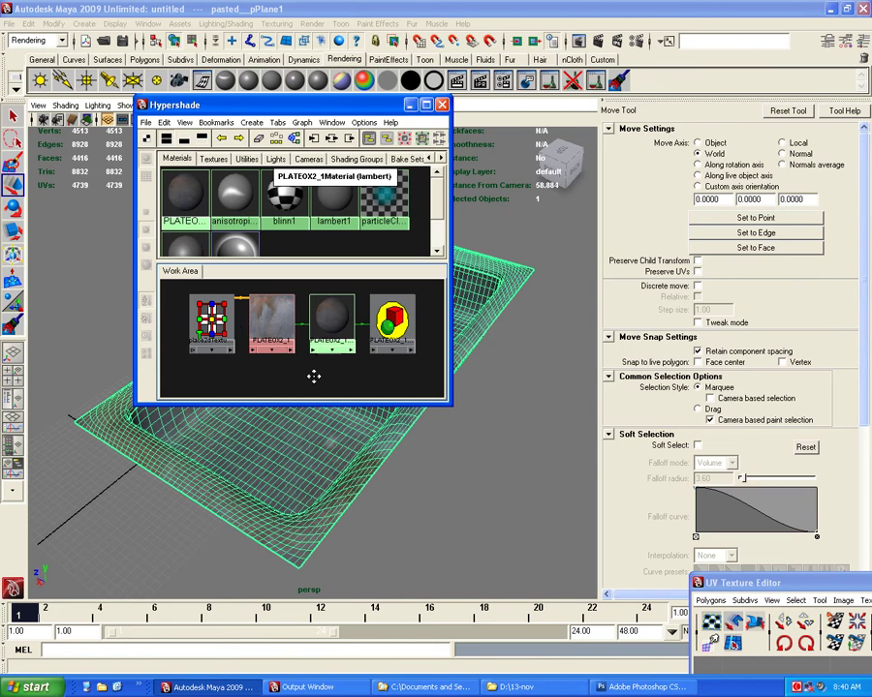
left_click(215, 341)
key("6")
scroll(291, 344, "up", 2)
Enlarge the graph area and delete the place2dTexture2 placement node
left_click_drag(181, 343, 208, 349)
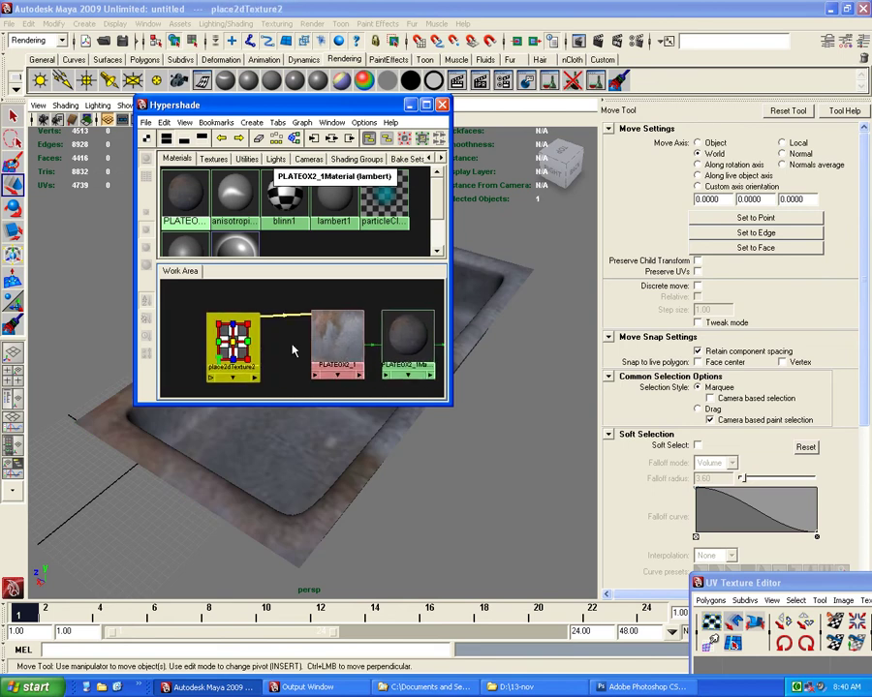
middle_click_drag(237, 347, 339, 358)
scroll(305, 348, "up", 2)
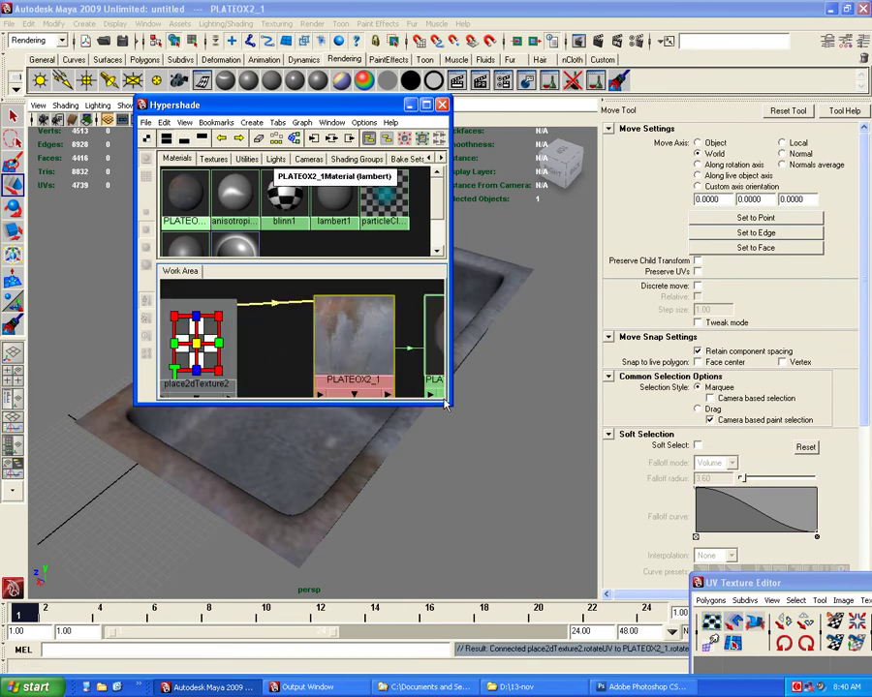
left_click_drag(447, 405, 705, 589)
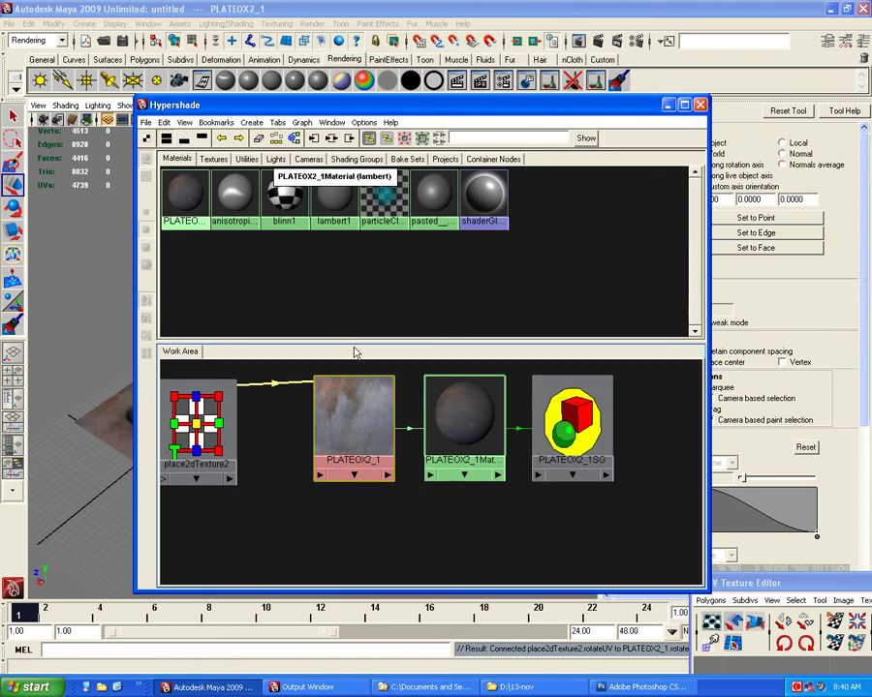
left_click_drag(340, 329, 344, 242)
scroll(381, 403, "up", 3)
left_click(338, 327)
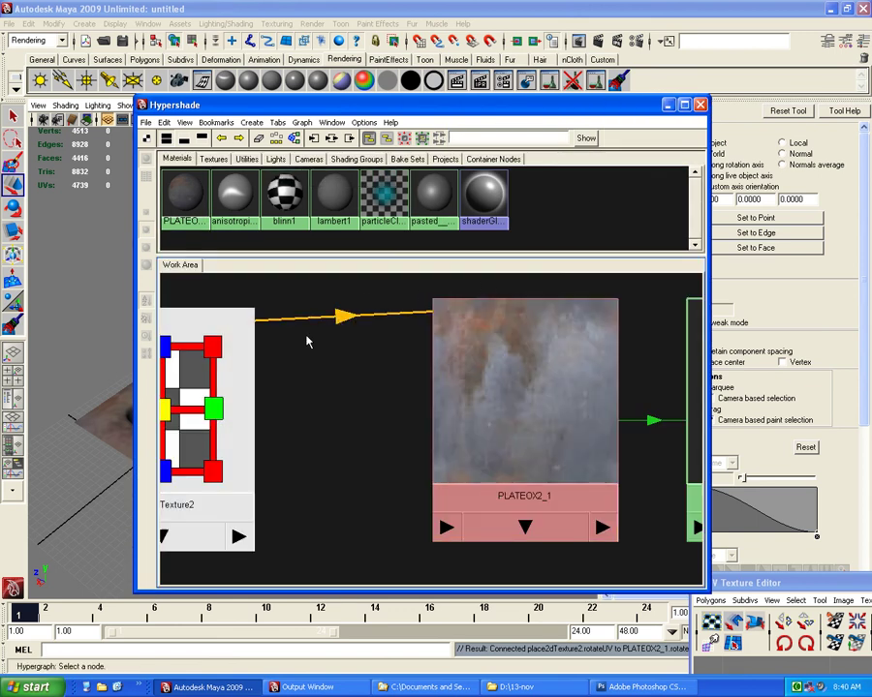
left_click(233, 344)
key("Delete")
Create a new 2D Placement node connected to PLATEOX2_1 and frame all four nodes
left_click_drag(155, 104, 183, 108)
left_click(175, 141)
scroll(219, 407, "down", 3)
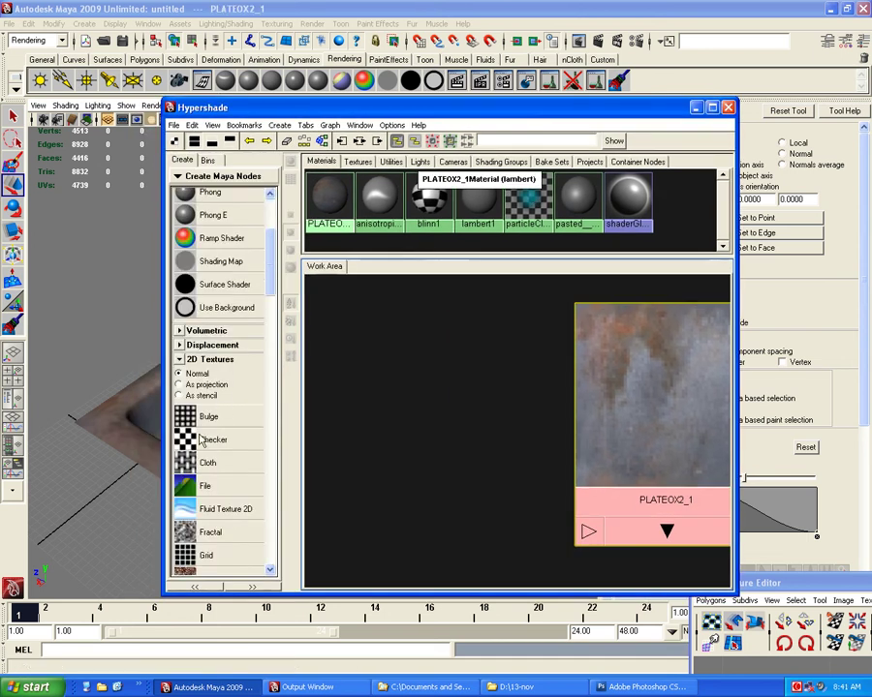
scroll(215, 416, "down", 5)
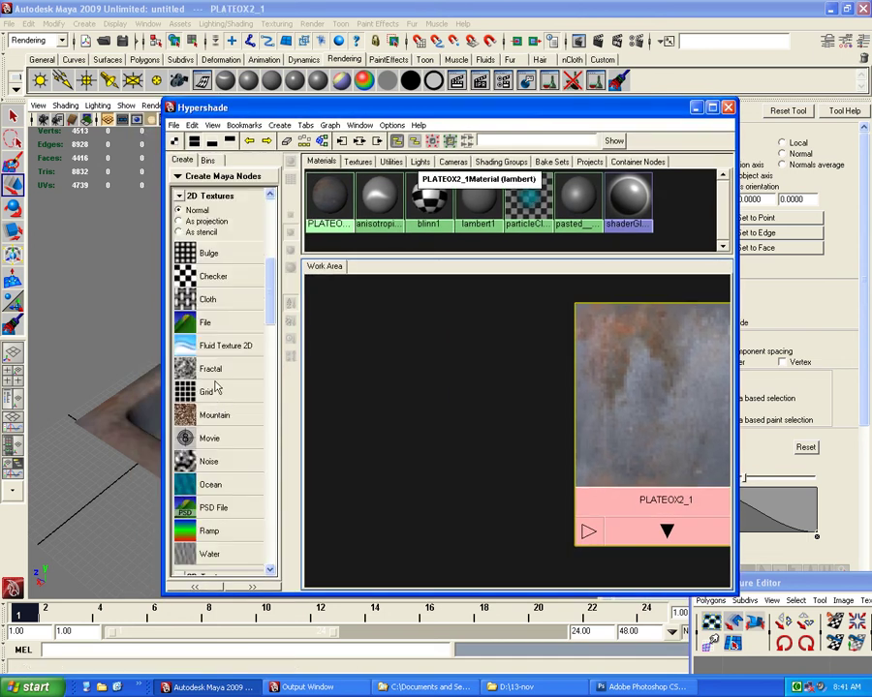
scroll(215, 455, "down", 2)
scroll(218, 426, "down", 5)
scroll(221, 439, "down", 1)
scroll(226, 461, "down", 4)
mouse_move(205, 448)
middle_mouse_down()
mouse_move(383, 444)
mouse_move(623, 411)
middle_mouse_up()
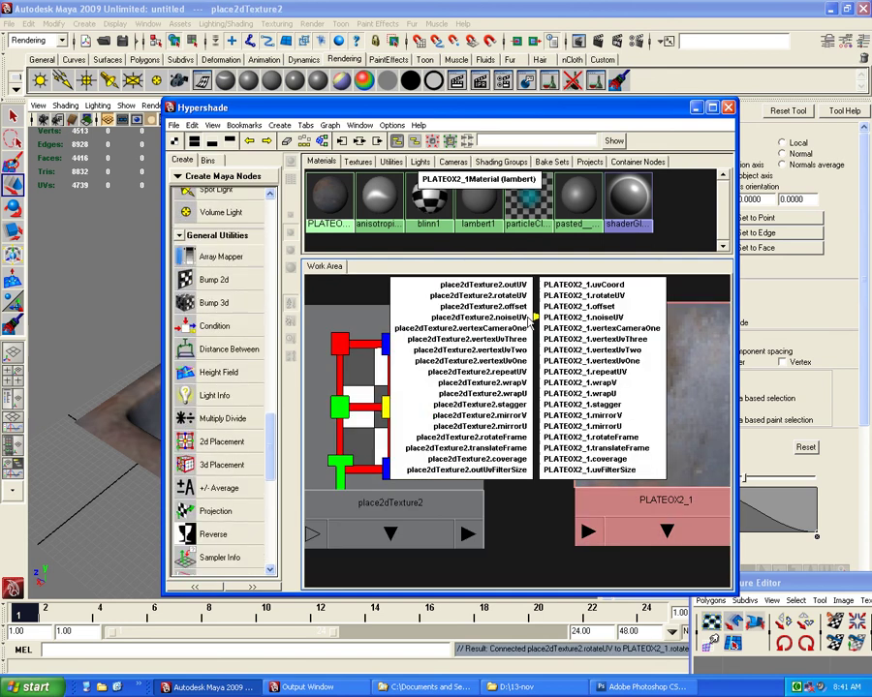
left_click(530, 325)
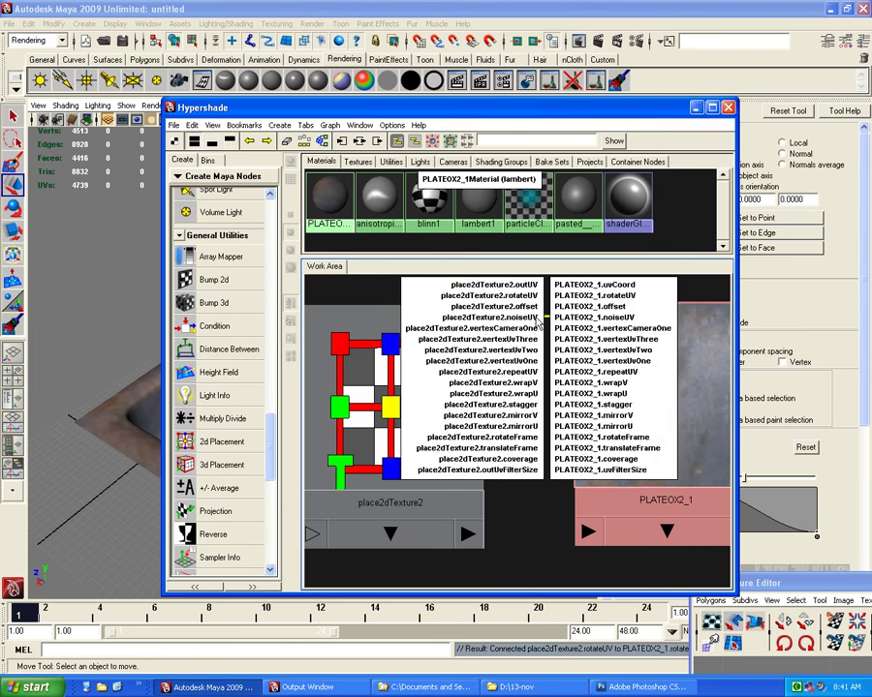
left_click_drag(387, 107, 224, 148)
key("a")
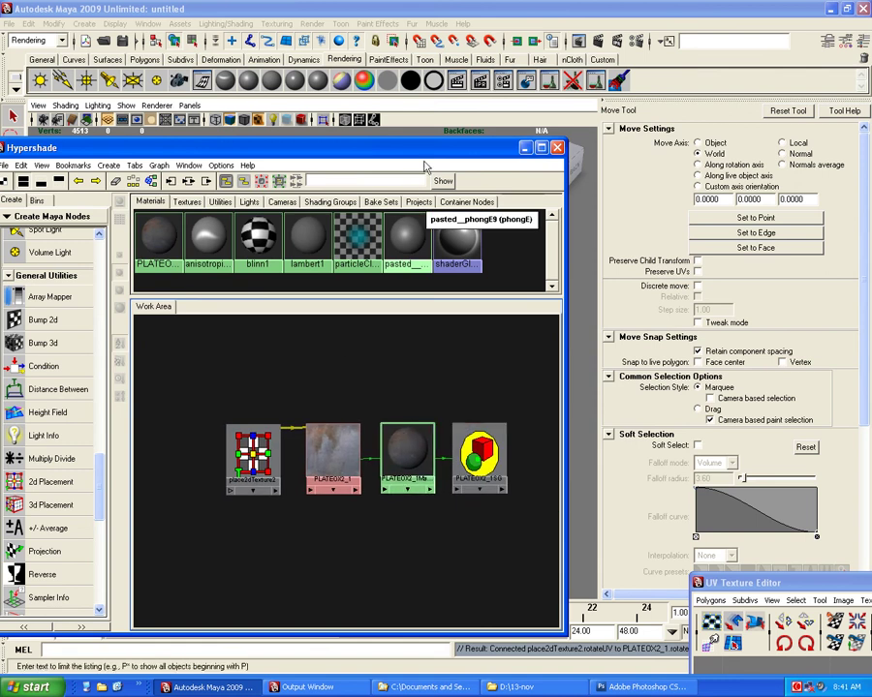
Select the sink and apply a new lambert3 material to it
mouse_move(435, 147)
left_mouse_down()
mouse_move(444, 601)
mouse_move(462, 591)
left_mouse_up()
left_click(305, 378)
scroll(222, 392, "up", 3)
scroll(222, 393, "down", 3)
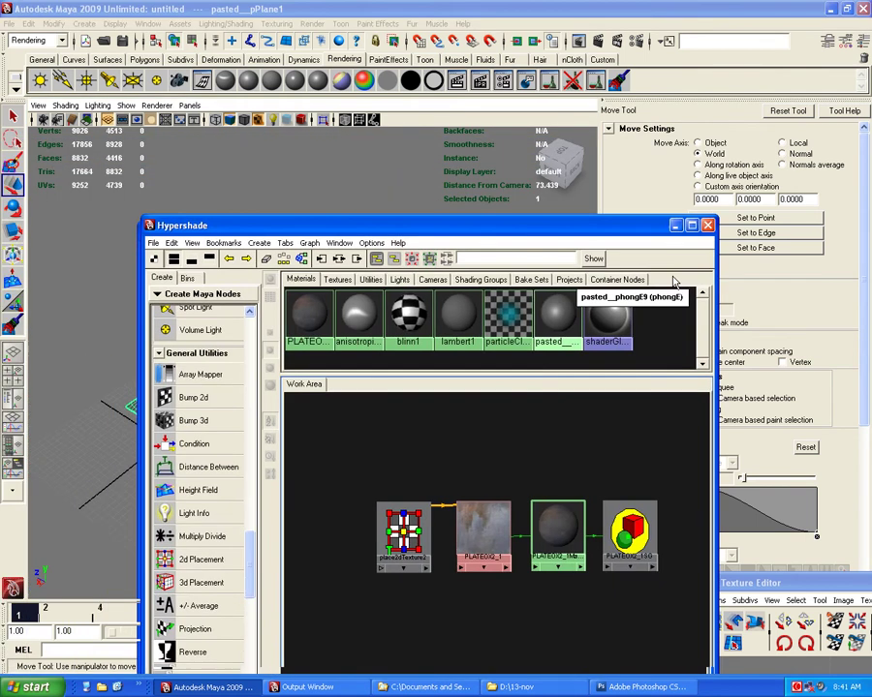
left_click_drag(407, 582, 407, 338)
middle_click_drag(504, 532, 222, 366)
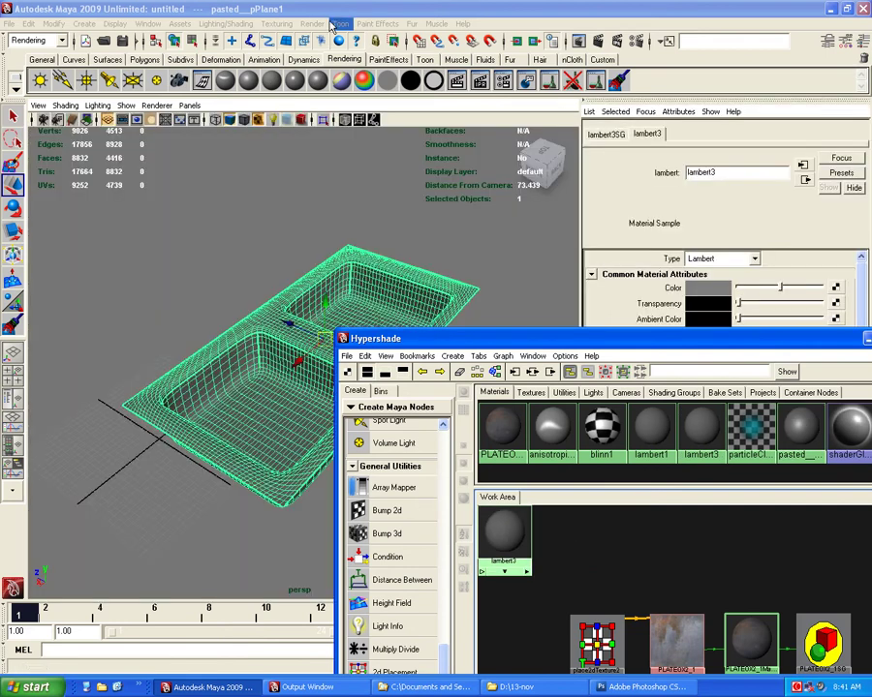
left_click(276, 24)
left_click(374, 45)
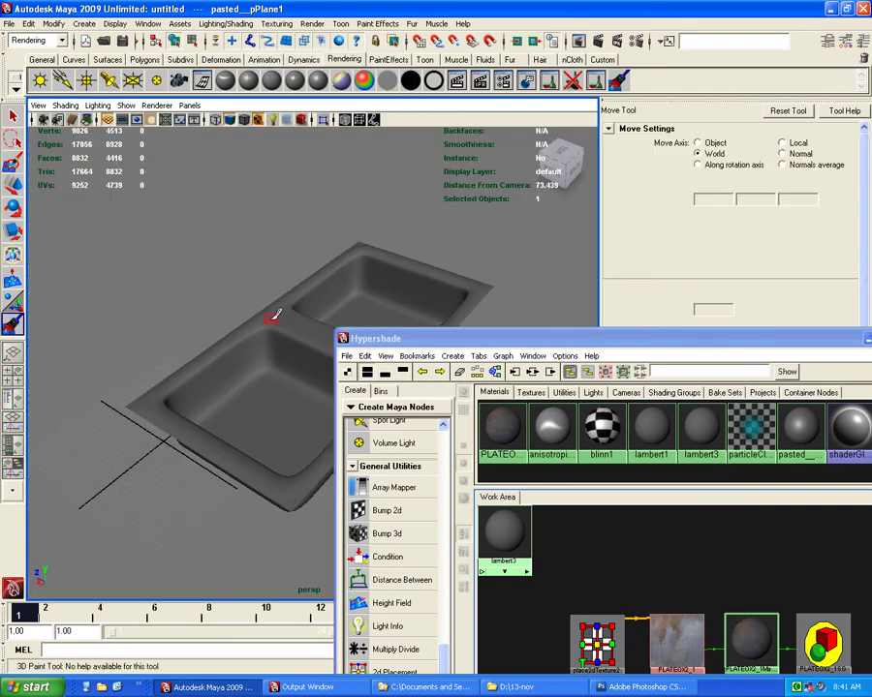
Reapply the rusty PLATEOX2_1 material to the sink and restart the 3D Paint Tool
key("w")
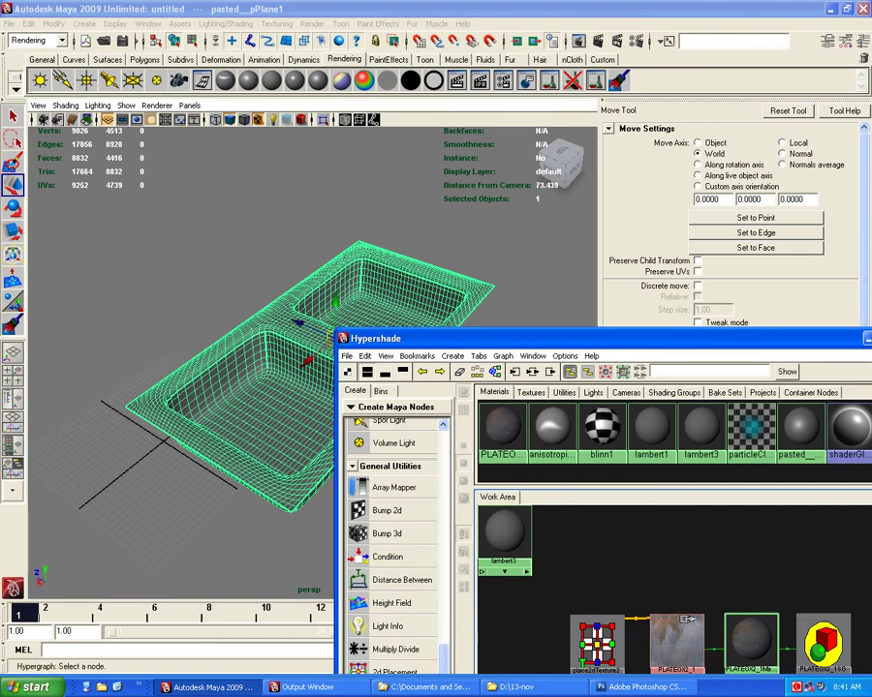
middle_click_drag(764, 647, 368, 285)
left_click(368, 285)
left_click(226, 23)
left_click(407, 44)
scroll(329, 310, "up", 3)
scroll(323, 336, "up", 3)
Minimise the UV editor and Hypershade windows and move in on the sink
left_click_drag(323, 337, 391, 361, "alt")
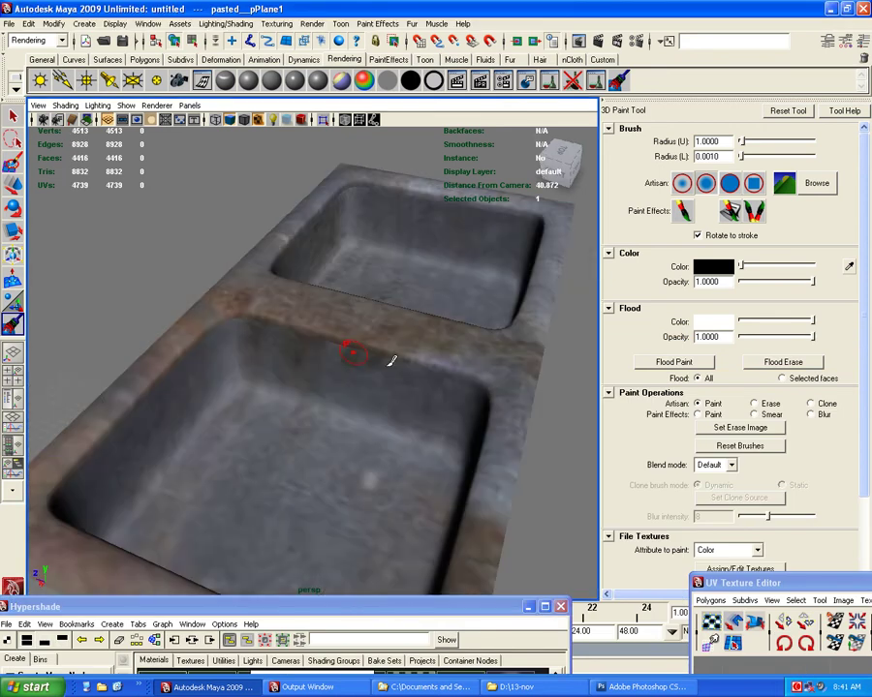
left_click_drag(796, 584, 329, 449)
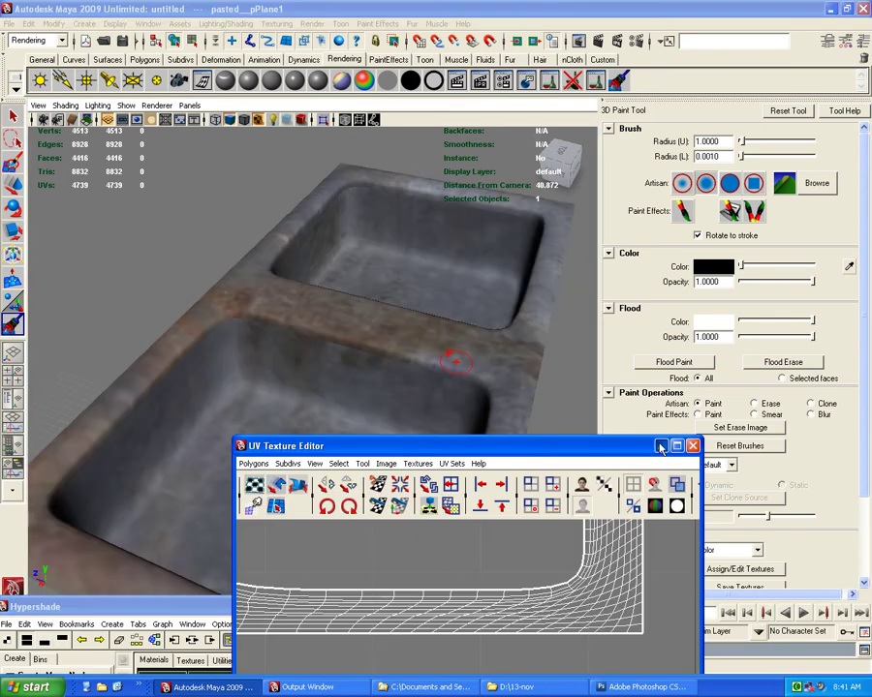
left_click(660, 446)
left_click(528, 549)
left_click_drag(444, 409, 414, 403, "alt")
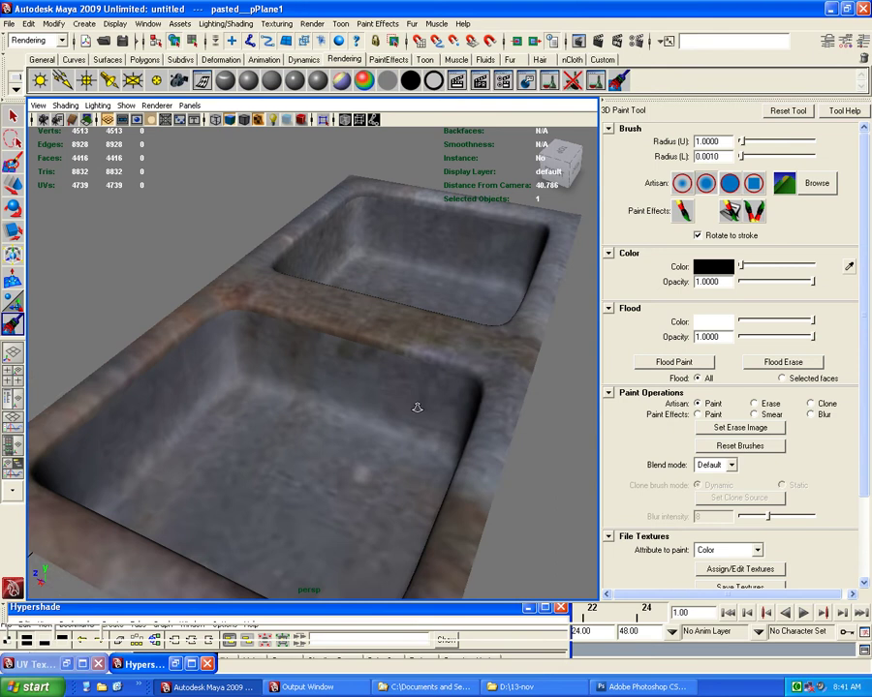
right_click_drag(391, 372, 576, 402, "alt")
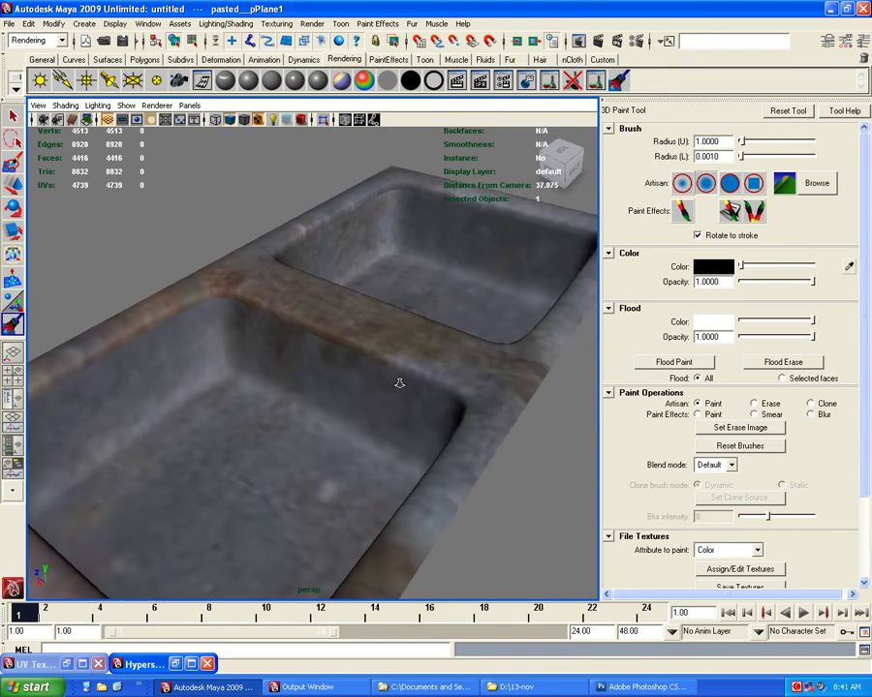
scroll(775, 319, "down", 1)
scroll(736, 271, "up", 1)
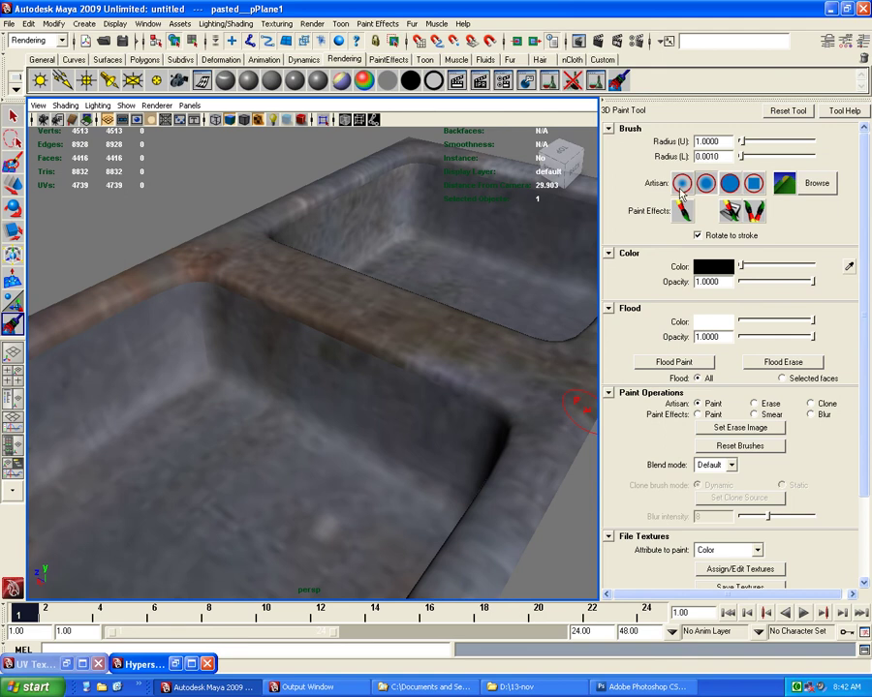
Paint light-grey and white test strokes on the sink floor, undoing the first
right_click_drag(336, 371, 434, 353, "alt")
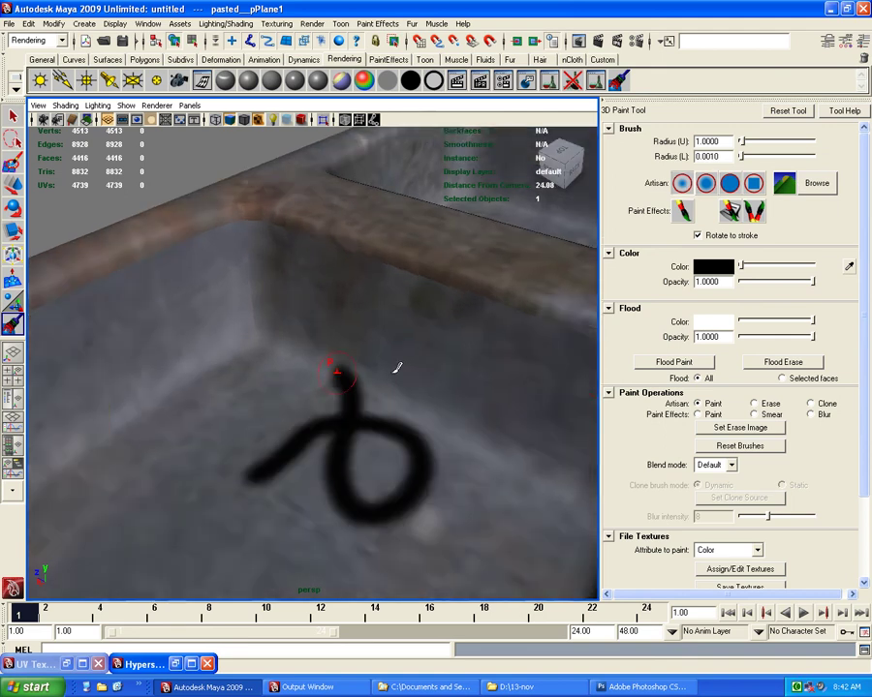
left_click(795, 271)
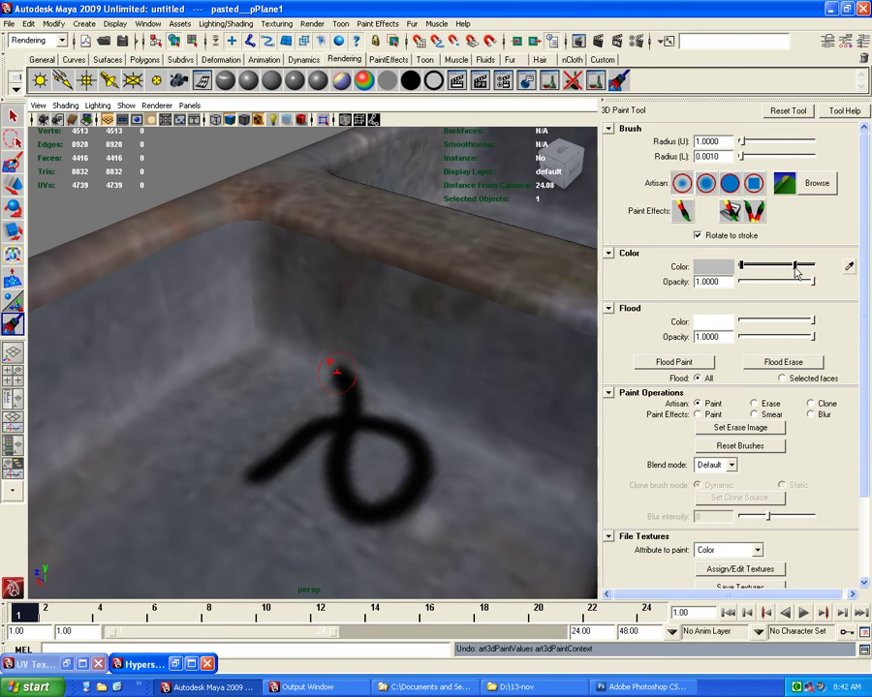
left_click_drag(247, 247, 179, 319)
key("ctrl+z")
Undo the remaining test strokes and open the Color Chooser for the brush colour
key("ctrl+z")
right_click_drag(384, 408, 298, 406, "alt")
left_click_drag(368, 387, 411, 494)
scroll(416, 495, "up", 3)
scroll(418, 496, "down", 3)
key("ctrl+z")
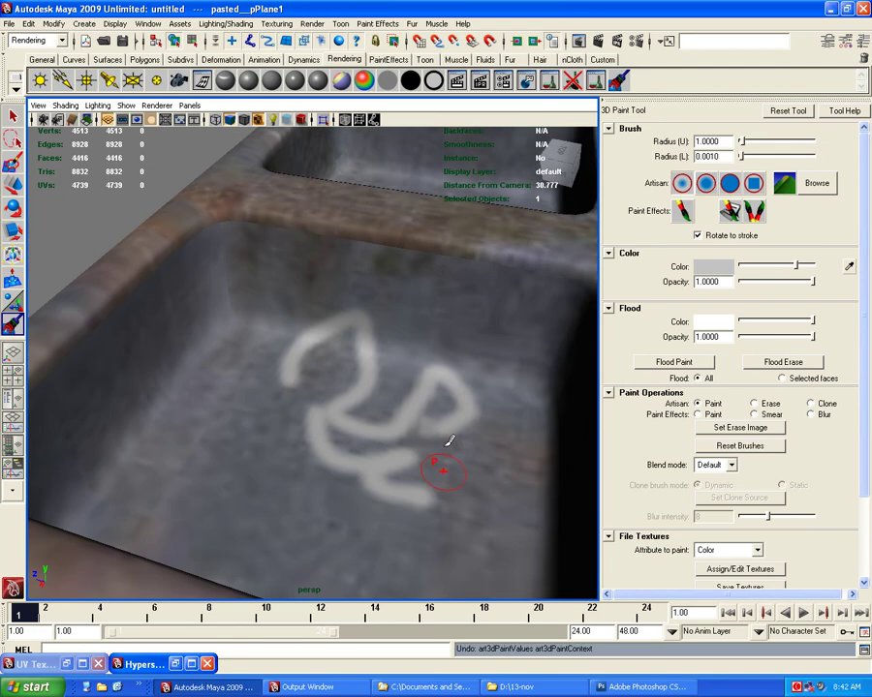
key("ctrl+z")
scroll(405, 413, "down", 3)
left_click_drag(405, 413, 765, 234, "alt")
left_click(710, 267)
Sample a dark grey paint colour from the sink texture, trying and undoing a band on the divider
left_click_drag(150, 140, 137, 108)
left_click(291, 237)
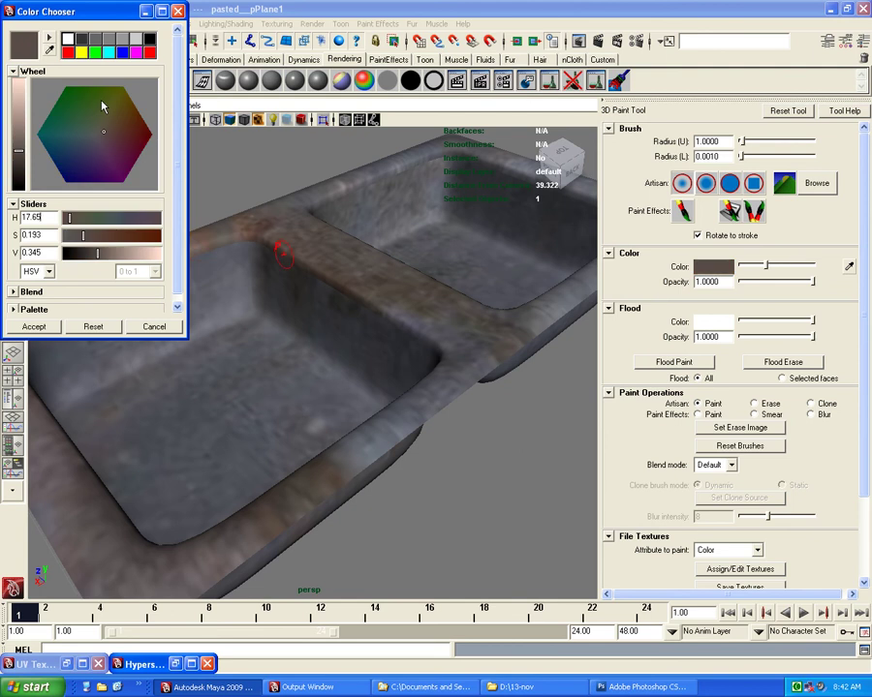
left_click(178, 11)
left_click_drag(285, 336, 411, 365, "alt")
scroll(411, 366, "up", 2)
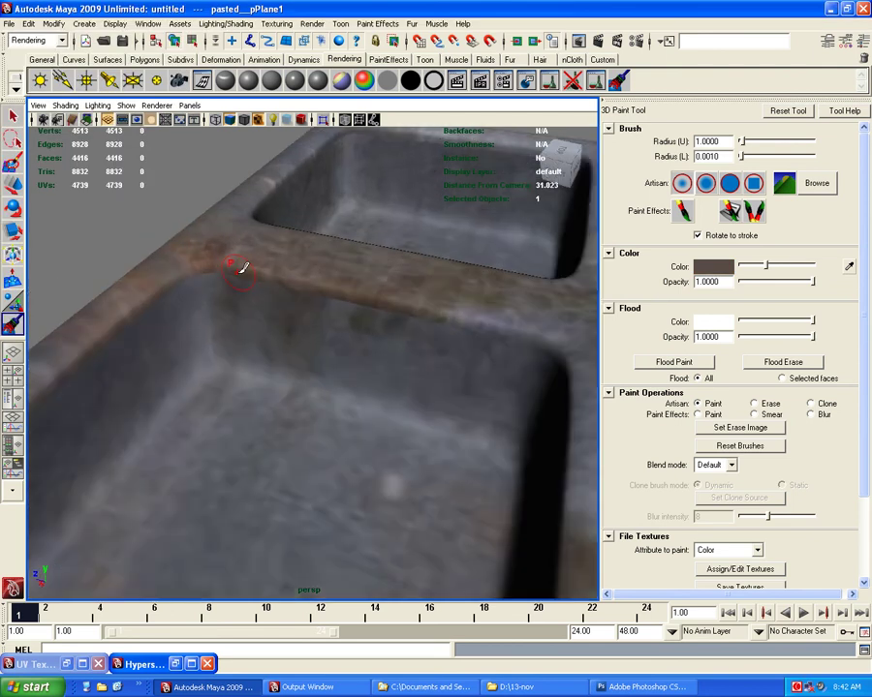
mouse_move(242, 268)
left_mouse_down()
mouse_move(399, 312)
mouse_move(315, 344)
mouse_move(494, 352)
left_mouse_up()
key("ctrl+z")
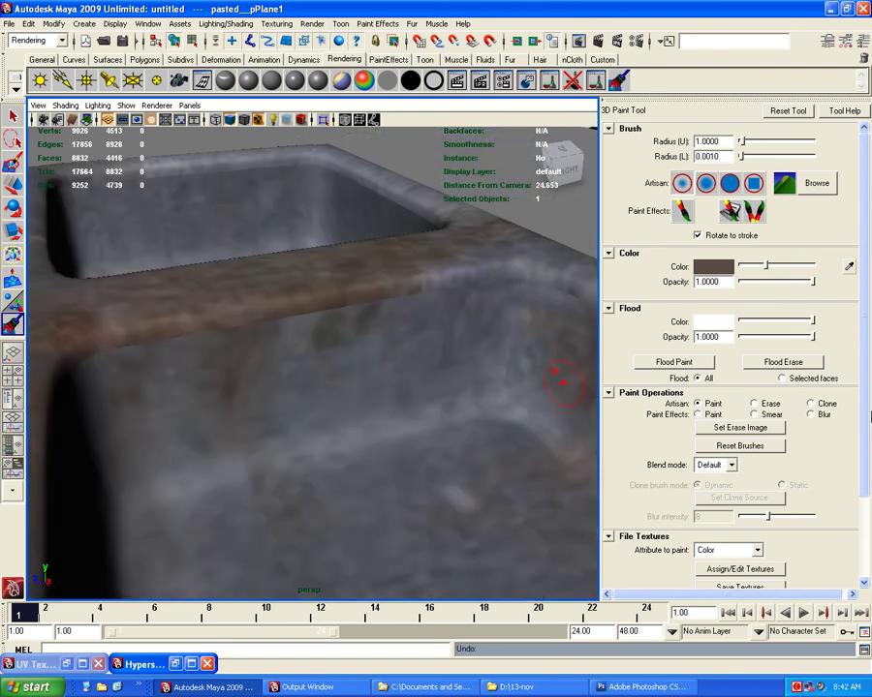
Set the paint blend mode to Multiply and lower opacity to about 0.26
left_click(733, 465)
left_click(713, 510)
mouse_move(467, 403)
left_mouse_down("alt")
mouse_move(179, 299)
mouse_move(402, 286)
left_mouse_up("alt")
left_click_drag(719, 287, 414, 305, "ctrl")
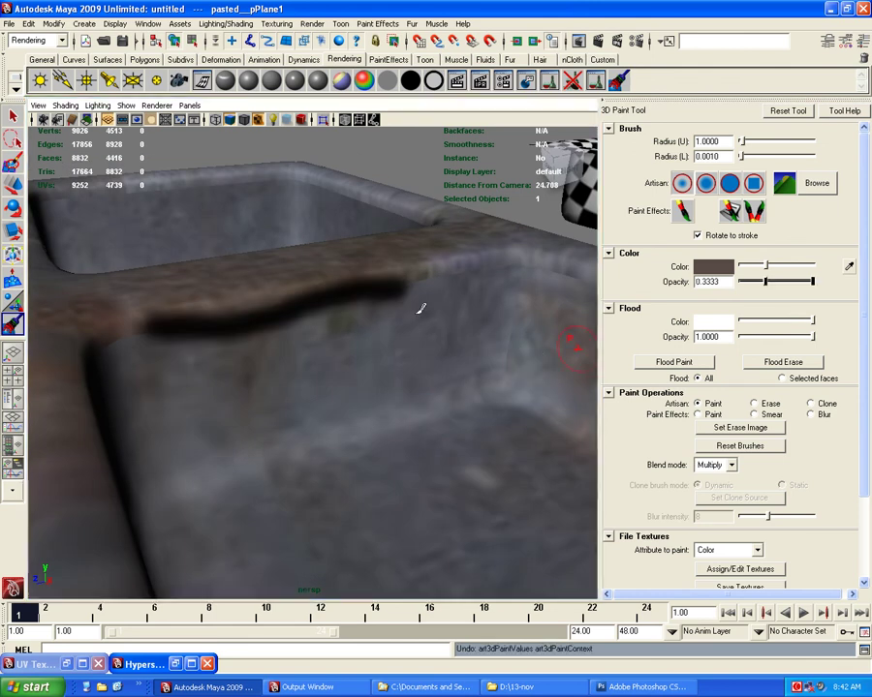
key("ctrl+z")
Paint a faint stain along the divider edge and a dark streak down the tub wall
mouse_move(302, 305)
left_mouse_down()
mouse_move(387, 290)
mouse_move(263, 307)
left_mouse_up()
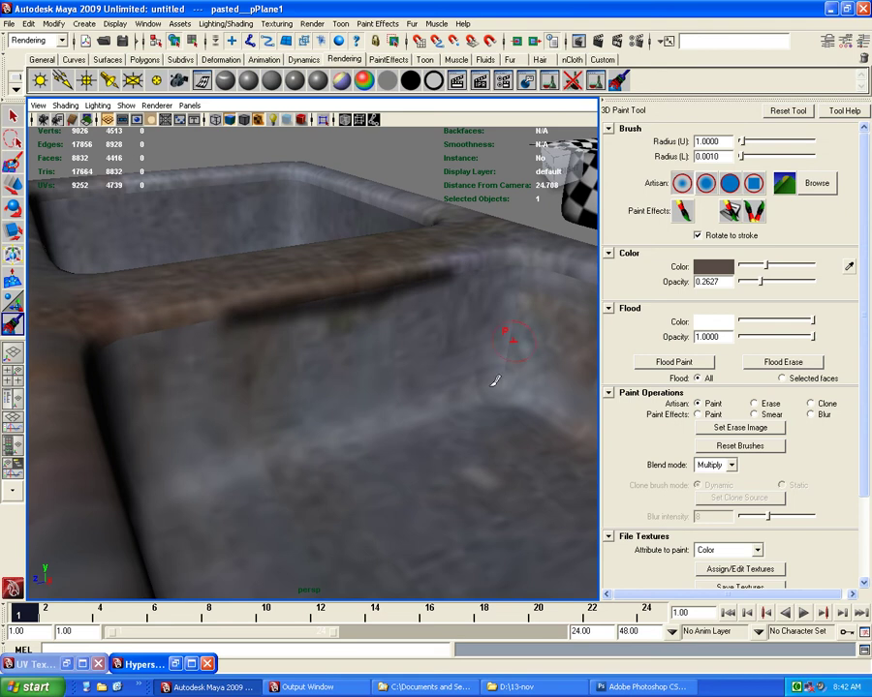
left_click_drag(511, 285, 510, 397)
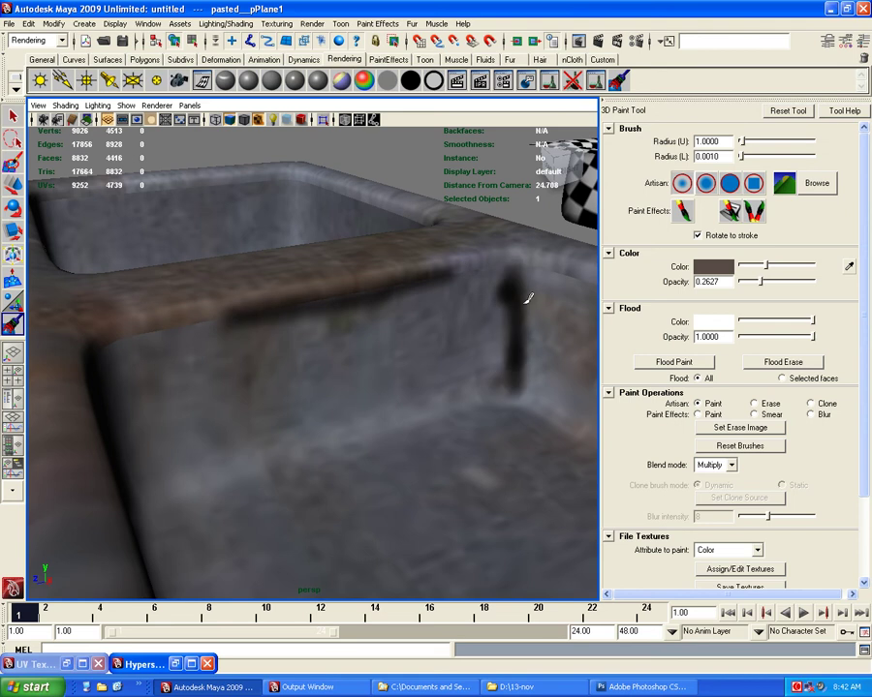
key("ctrl+z")
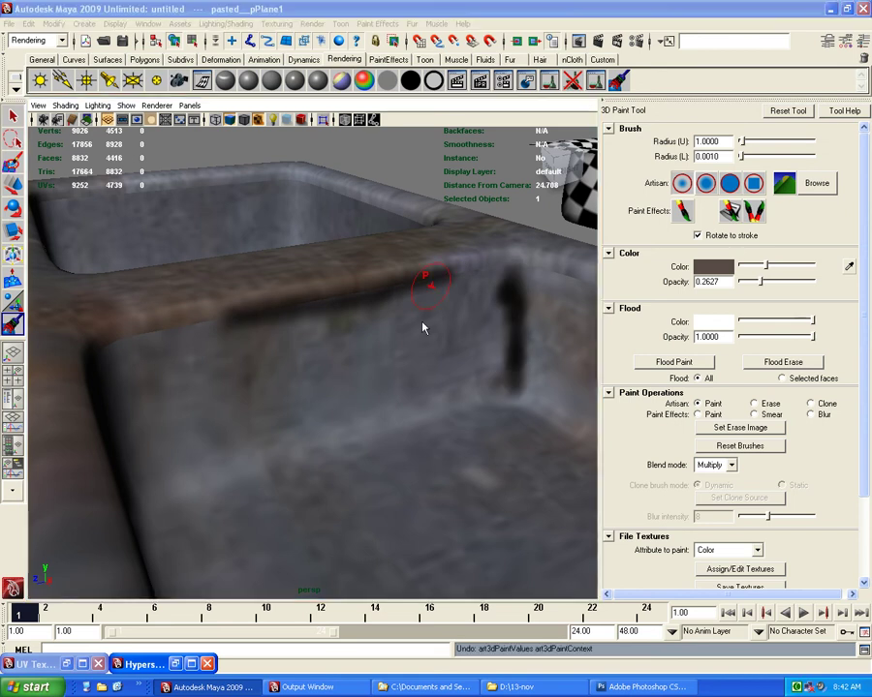
Browse the brushShapes folder in thumbnail view and load the leaky.jpg brush shape
left_click(312, 112)
left_click(325, 129)
left_click(198, 176)
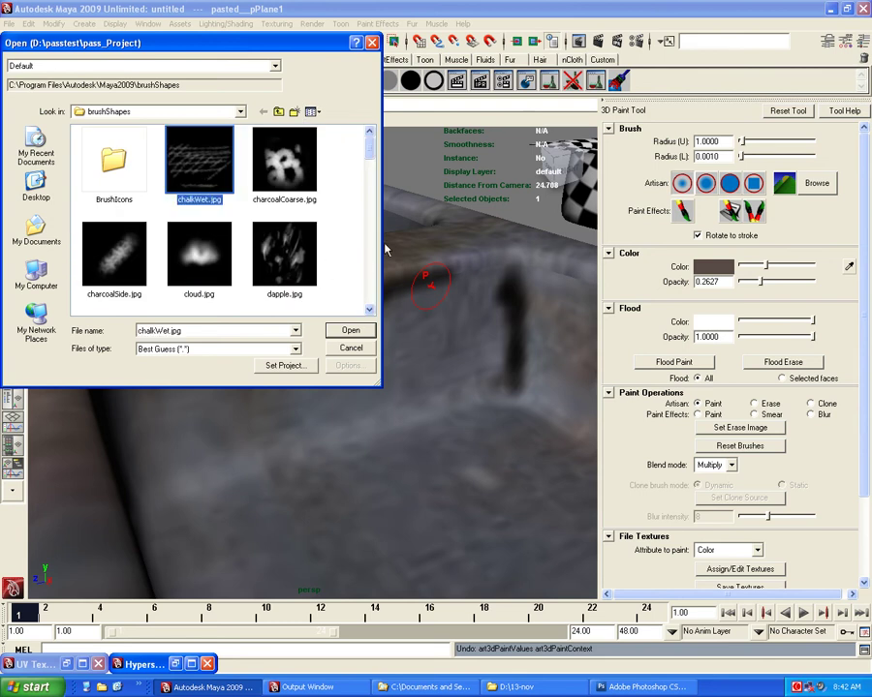
scroll(369, 250, "down", 3)
scroll(369, 250, "down", 3)
scroll(369, 249, "down", 3)
left_click(284, 190)
double_click(284, 190)
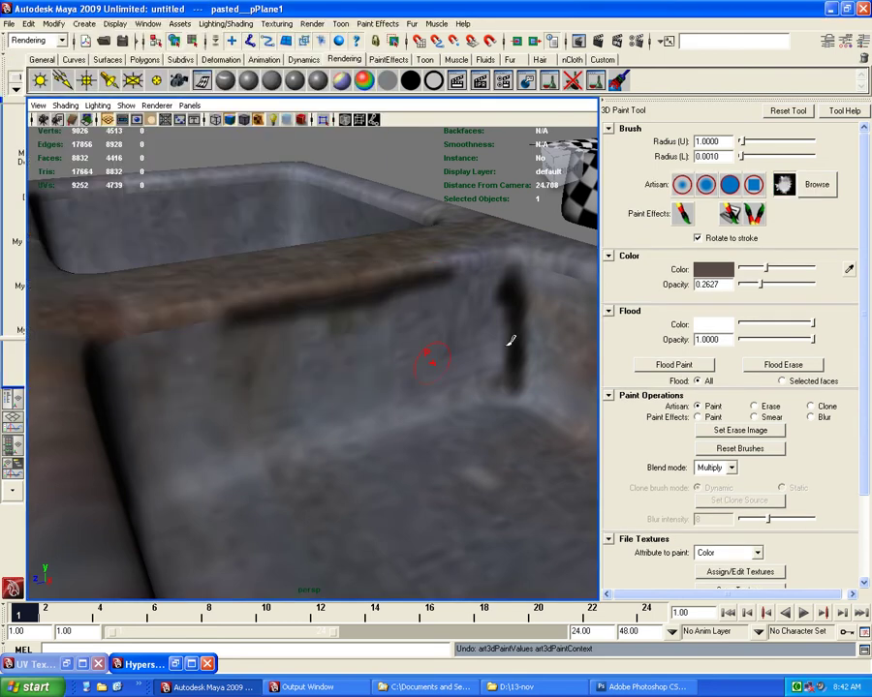
Paint a trial leaky streak curving off the vertical mark, then undo it
left_click_drag(511, 283, 332, 397)
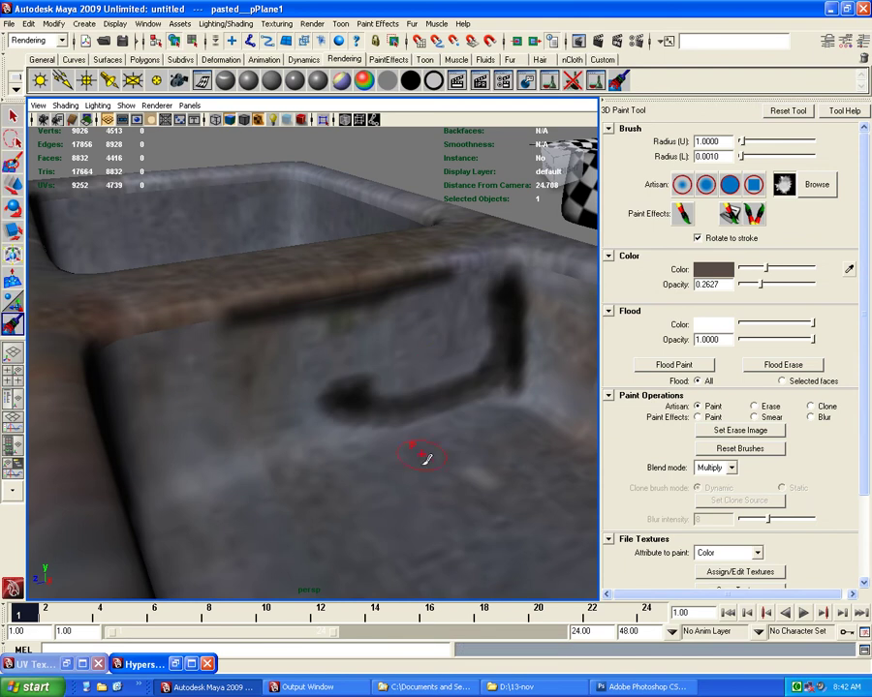
left_click_drag(450, 480, 459, 536, "alt")
key("z")
right_click_drag(460, 536, 484, 393, "alt")
left_click_drag(430, 394, 434, 368, "alt")
right_click_drag(434, 368, 411, 373, "alt")
mouse_move(410, 372)
left_mouse_down("alt")
mouse_move(384, 394)
mouse_move(422, 384)
mouse_move(386, 386)
mouse_move(380, 422)
mouse_move(478, 353)
mouse_move(455, 317)
left_mouse_up("alt")
key("z")
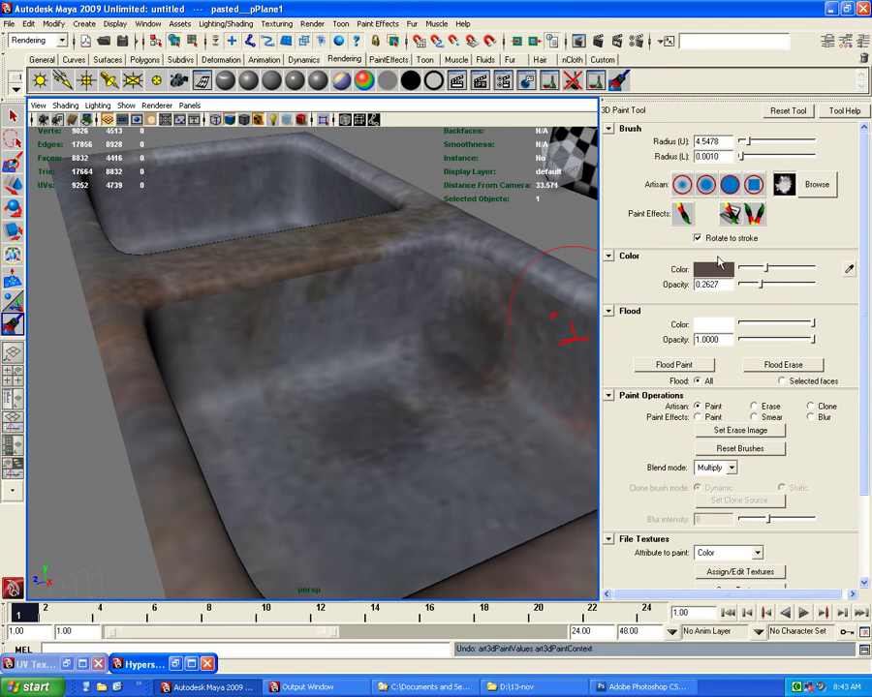
Load the oilLoaded.jpg brush, shrink the radius to 1.2925, and paint an oily stain down the wall
left_click(812, 185)
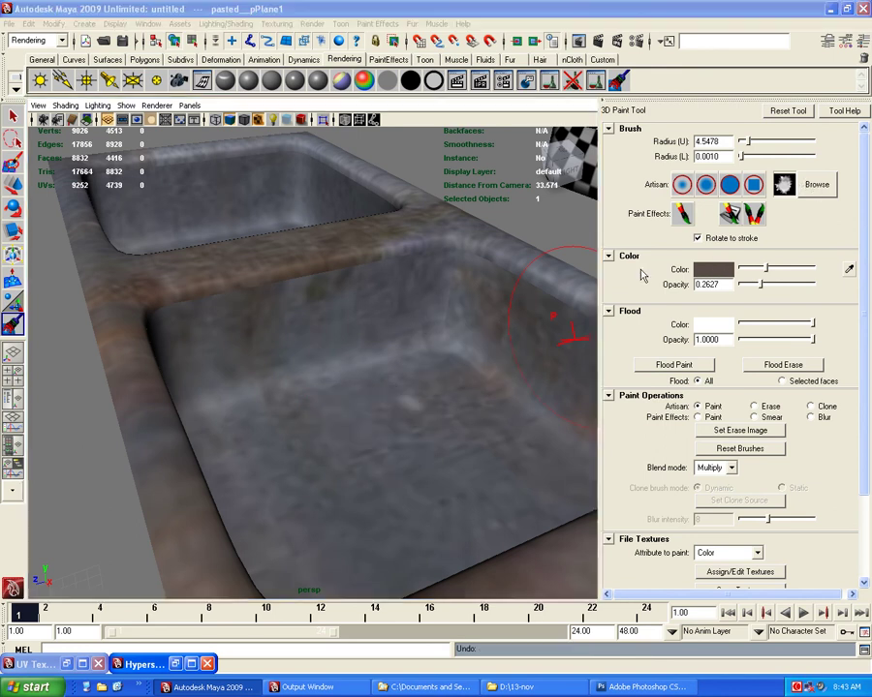
left_click_drag(614, 275, 620, 358)
double_click(532, 337)
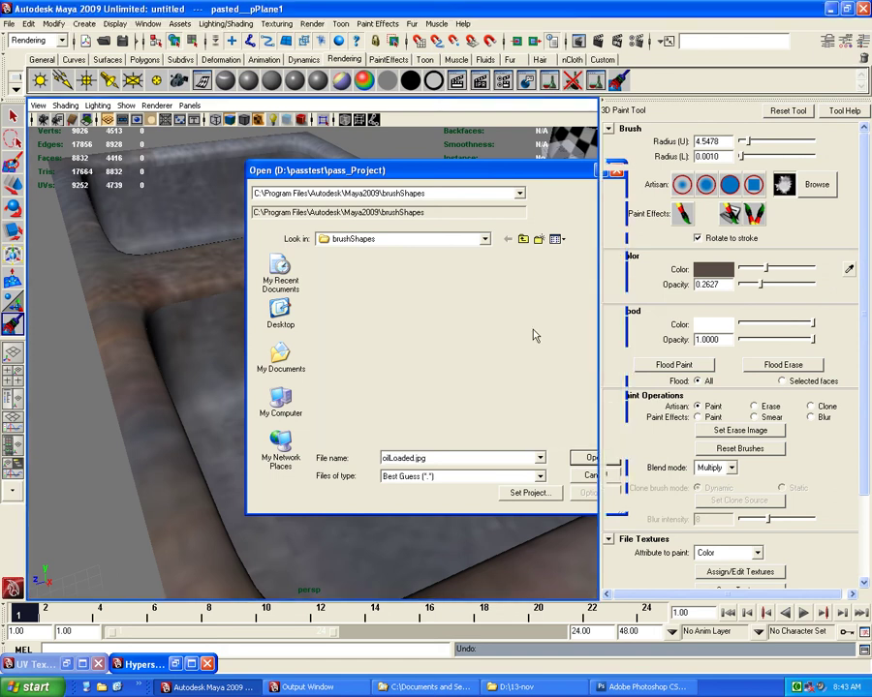
mouse_move(426, 318)
left_mouse_down()
mouse_move(418, 292)
mouse_move(426, 328)
mouse_move(405, 269)
mouse_move(311, 272)
mouse_move(292, 291)
mouse_move(239, 302)
mouse_move(306, 313)
left_mouse_up()
Switch the paint blend mode to Overlay
right_click_drag(306, 313, 401, 330, "alt")
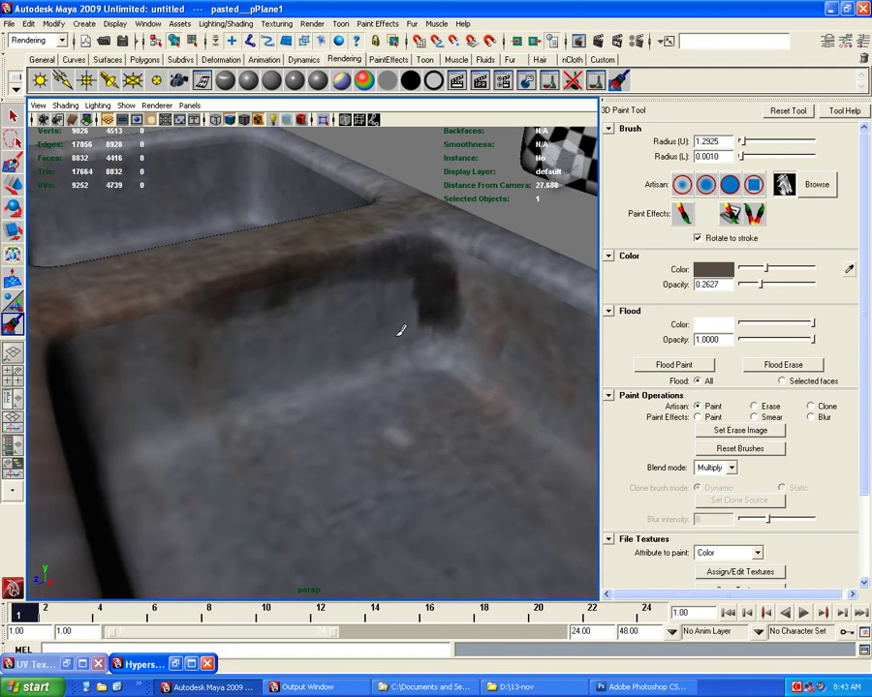
left_click_drag(401, 330, 567, 363, "alt")
left_click(715, 467)
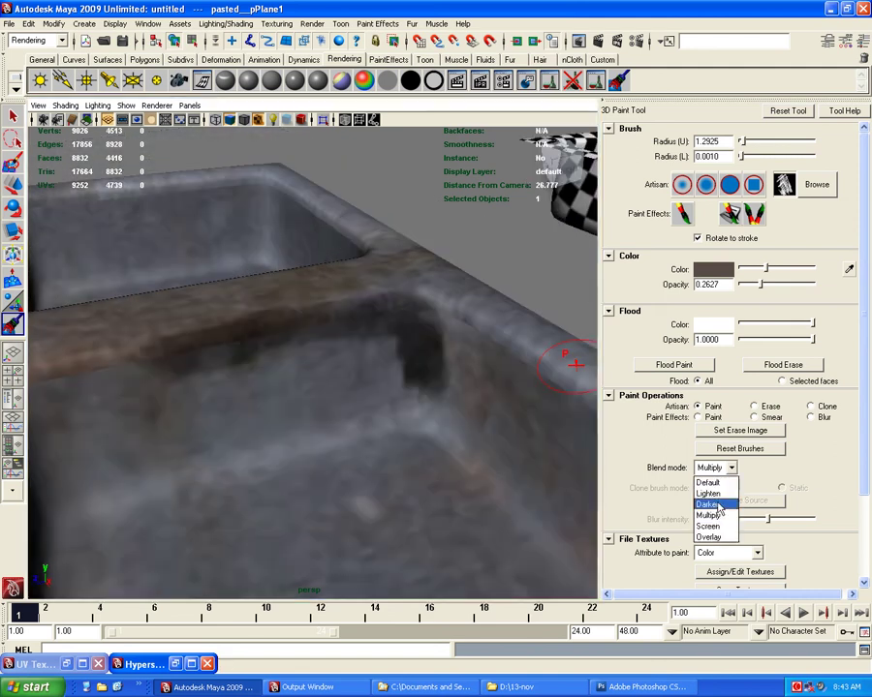
left_click(709, 536)
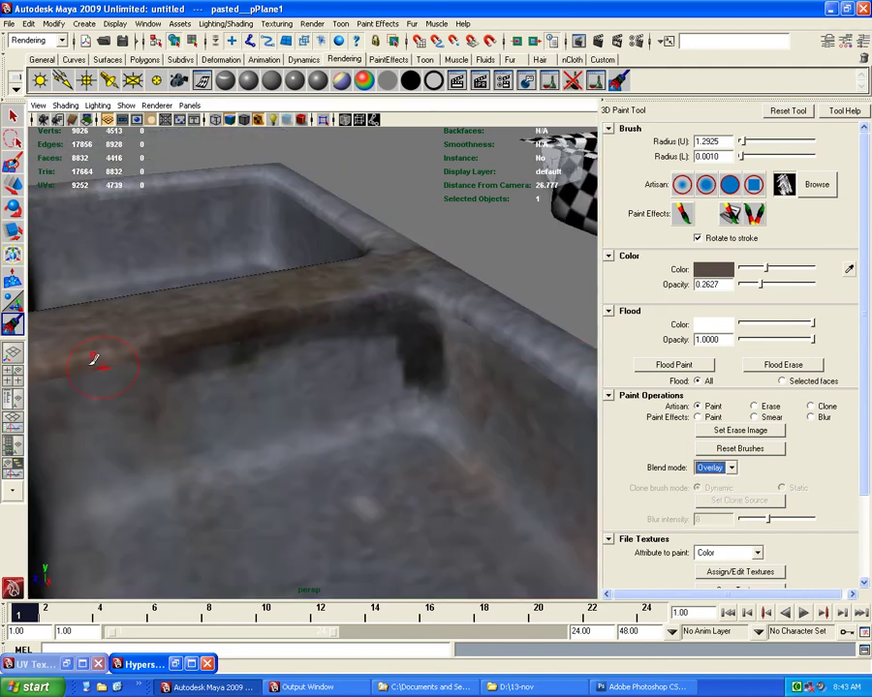
Test and undo a brown stain in the basin centre, then switch to Paint Effects painting
mouse_move(178, 352)
left_mouse_down("alt")
mouse_move(407, 339)
mouse_move(157, 326)
left_mouse_up("alt")
mouse_move(424, 370)
left_mouse_down("alt")
mouse_move(379, 371)
mouse_move(431, 393)
mouse_move(326, 400)
mouse_move(197, 470)
mouse_move(193, 450)
mouse_move(197, 463)
mouse_move(321, 413)
mouse_move(404, 309)
mouse_move(373, 441)
left_mouse_up("alt")
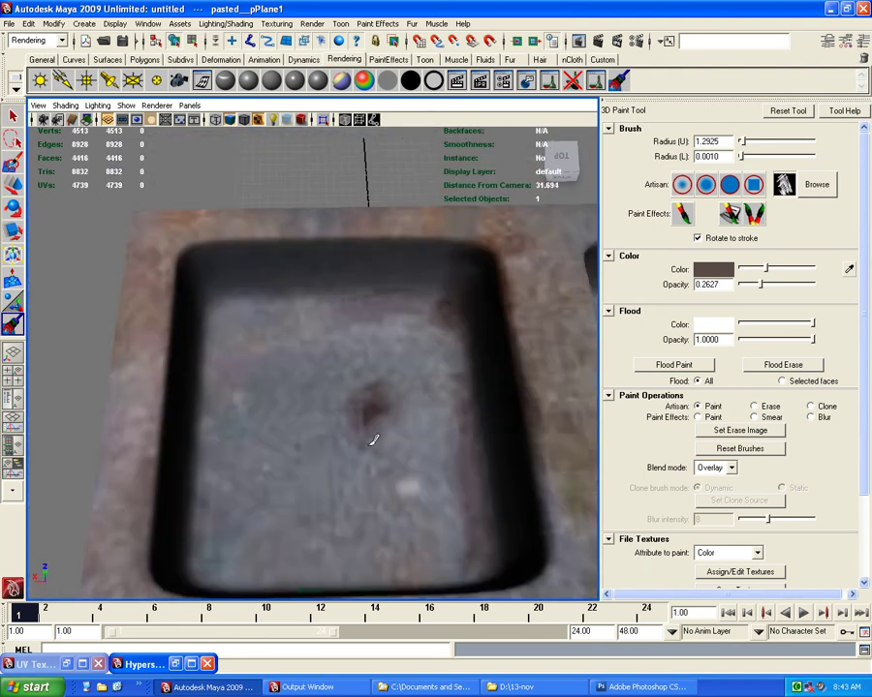
mouse_move(451, 477)
left_mouse_down("alt")
mouse_move(510, 455)
mouse_move(572, 377)
left_mouse_up("alt")
key("ctrl+z")
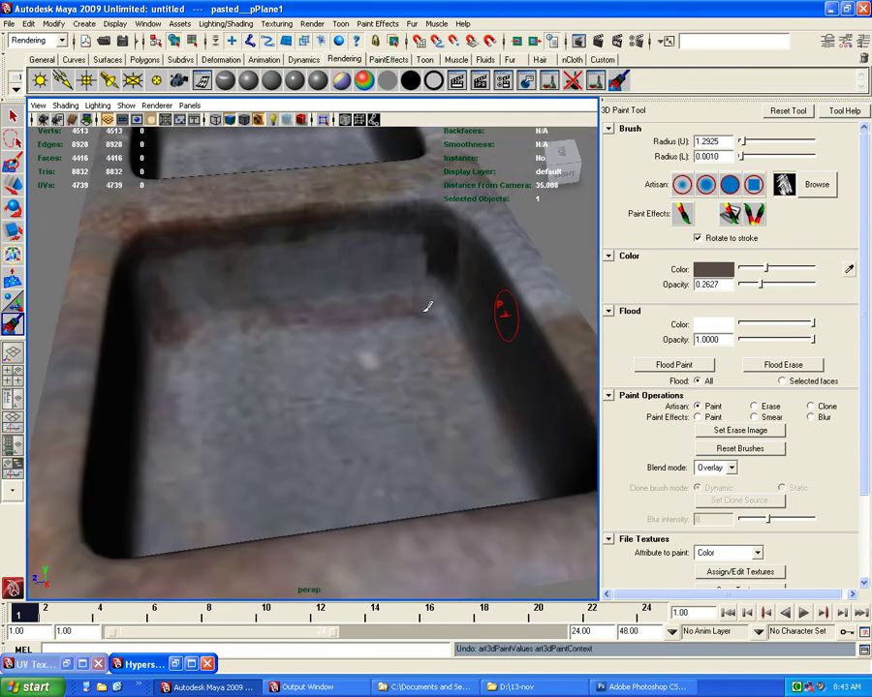
mouse_move(346, 284)
left_mouse_down("alt")
mouse_move(445, 255)
mouse_move(492, 320)
left_mouse_up("alt")
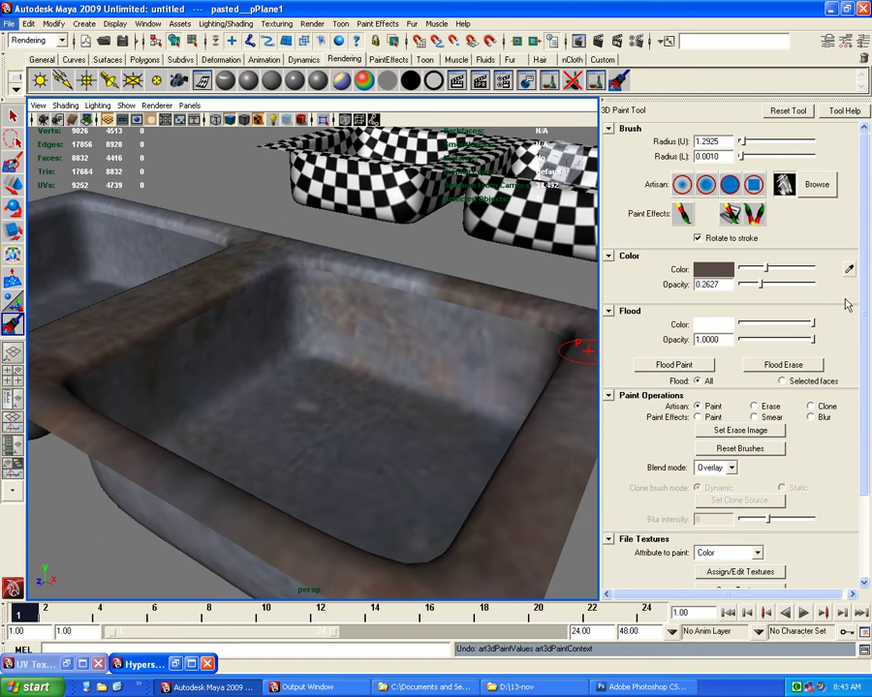
left_click(684, 215)
Open the Visor brush library, then enlarge and reposition its window and folder pane
left_click(757, 218)
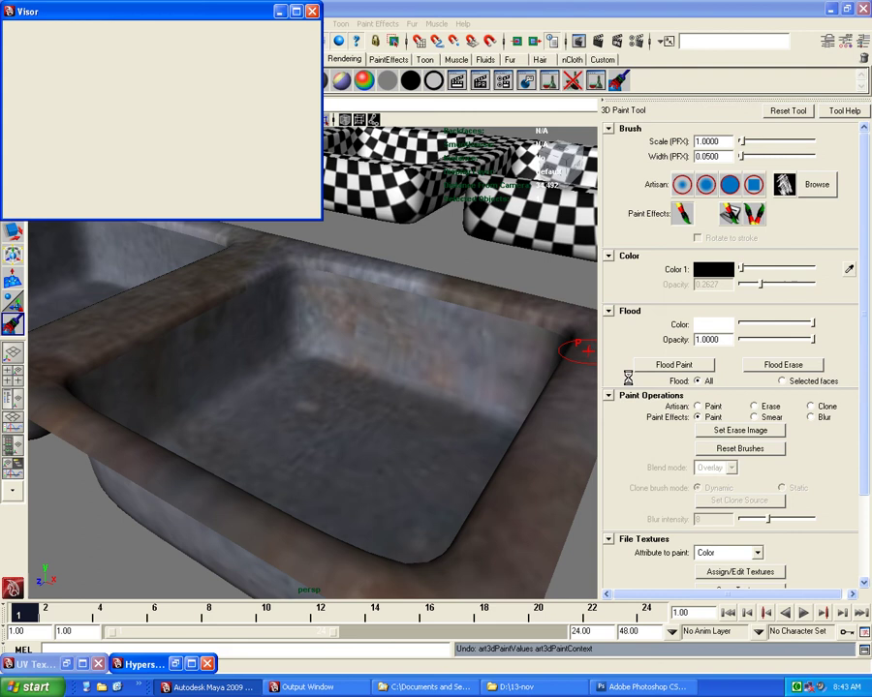
left_click_drag(145, 12, 318, 29)
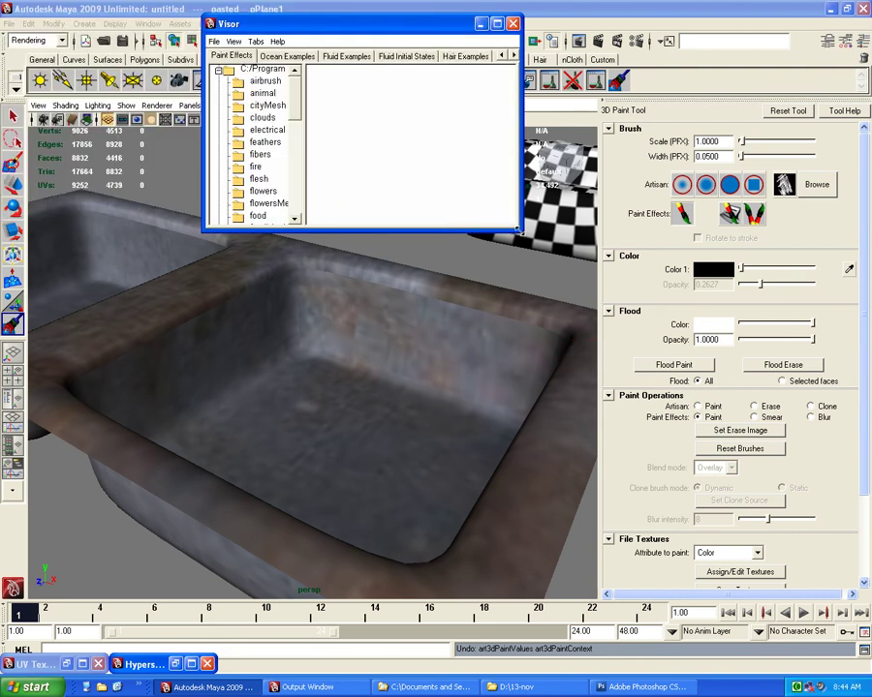
left_click_drag(518, 230, 598, 388)
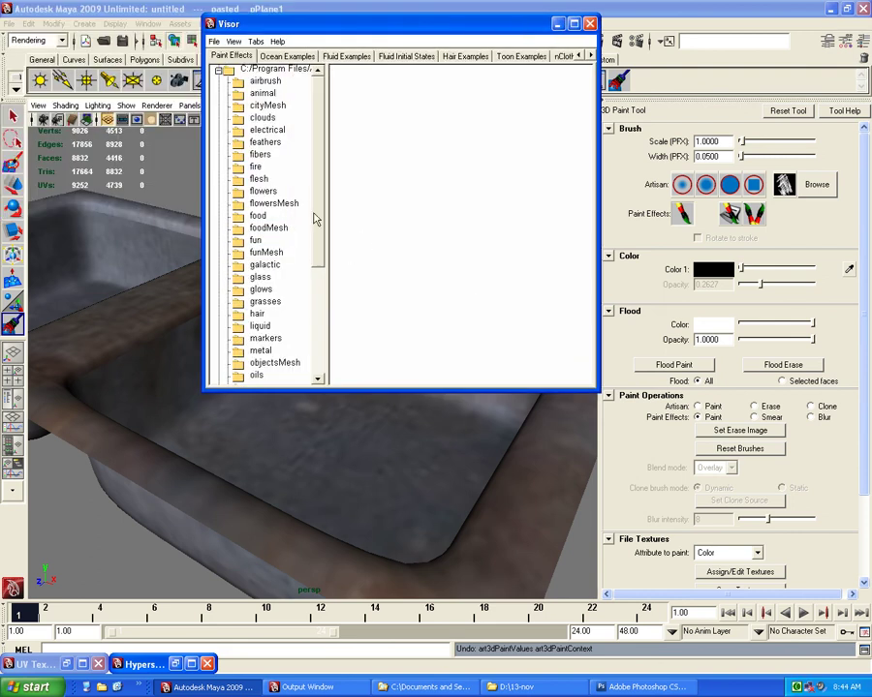
left_click_drag(321, 218, 343, 216)
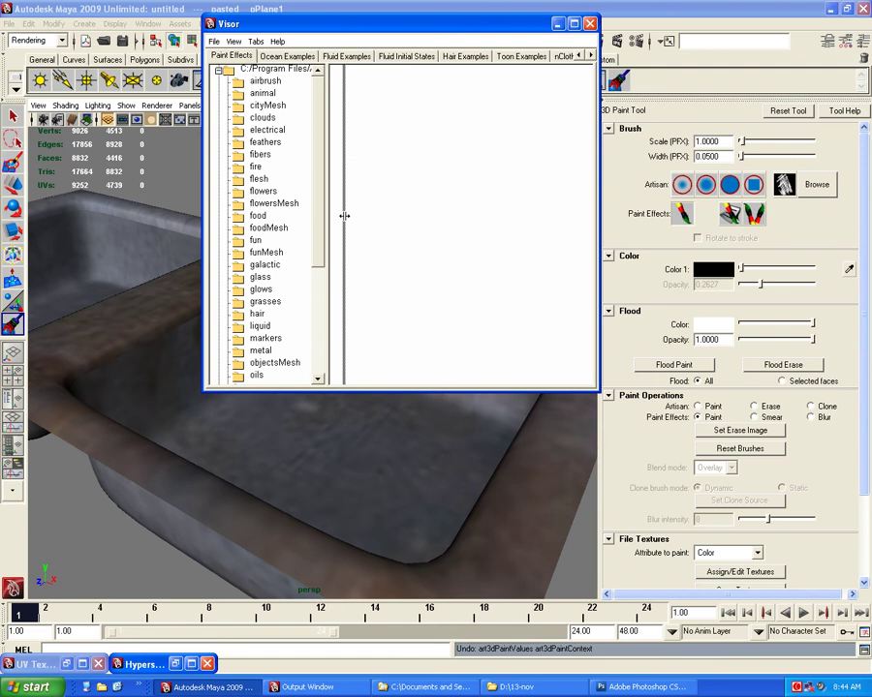
mouse_move(344, 216)
left_mouse_down()
mouse_move(346, 47)
mouse_move(720, 301)
left_mouse_up()
left_click_drag(348, 351, 387, 329, "alt")
left_click_drag(630, 302, 305, 175)
mouse_move(376, 341)
left_mouse_down()
mouse_move(388, 433)
mouse_move(382, 301)
left_mouse_up()
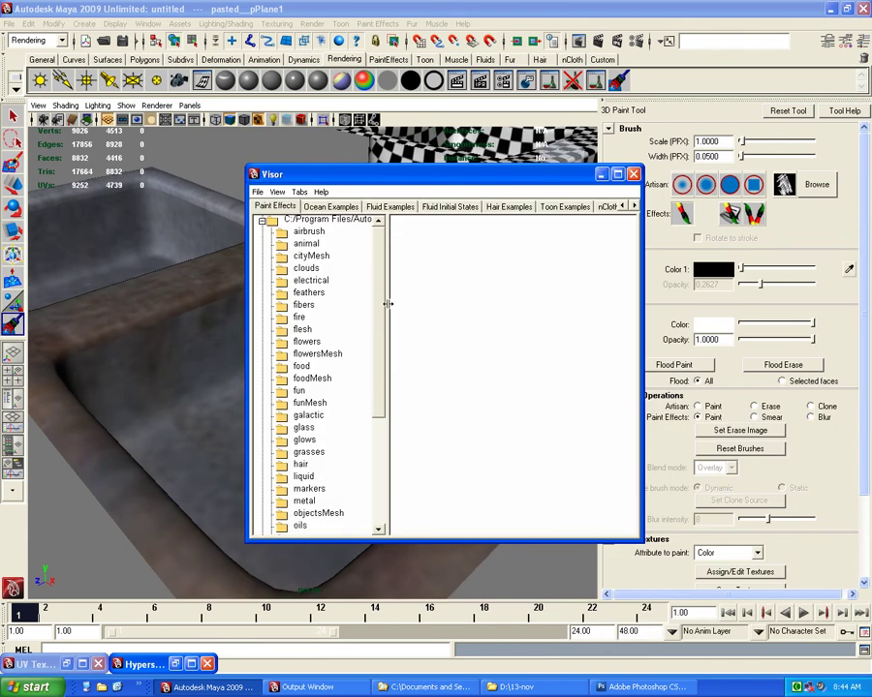
mouse_move(377, 184)
left_mouse_down()
mouse_move(388, 130)
mouse_move(375, 99)
left_mouse_up()
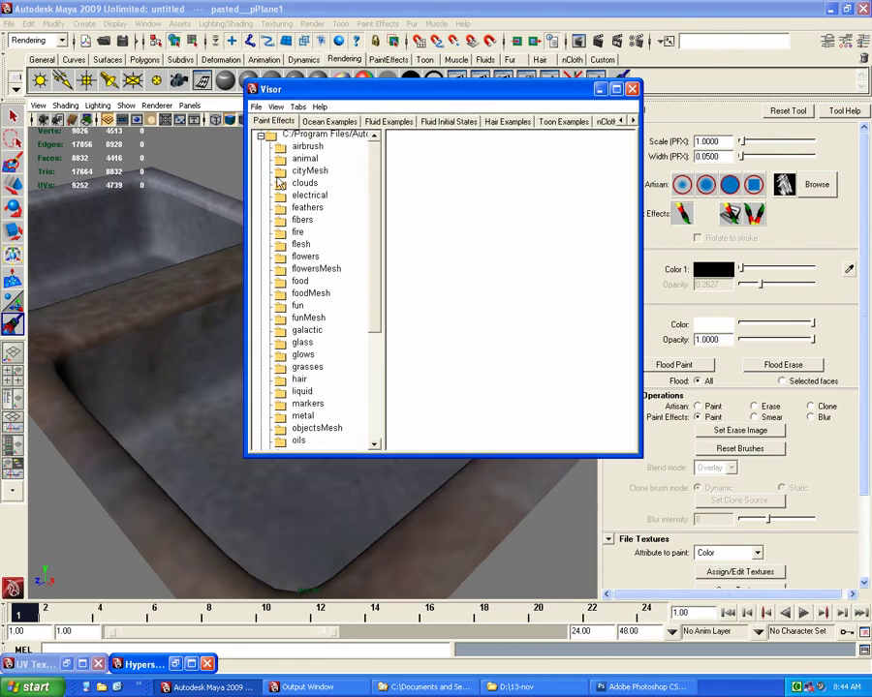
Browse to the metal Paint Effects folder and pick the barbedWire brush
left_click(300, 147)
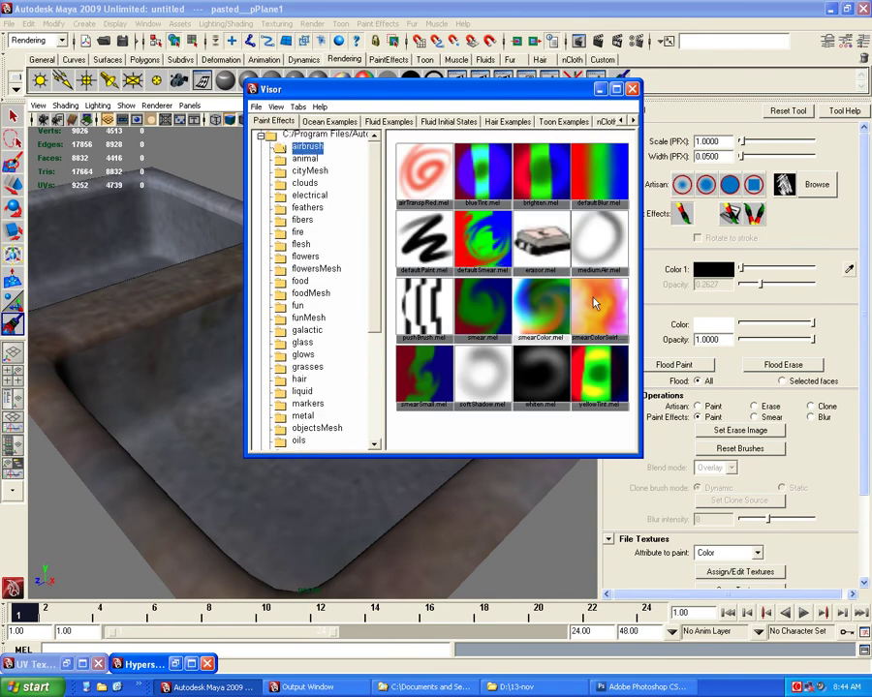
left_click_drag(400, 93, 343, 88)
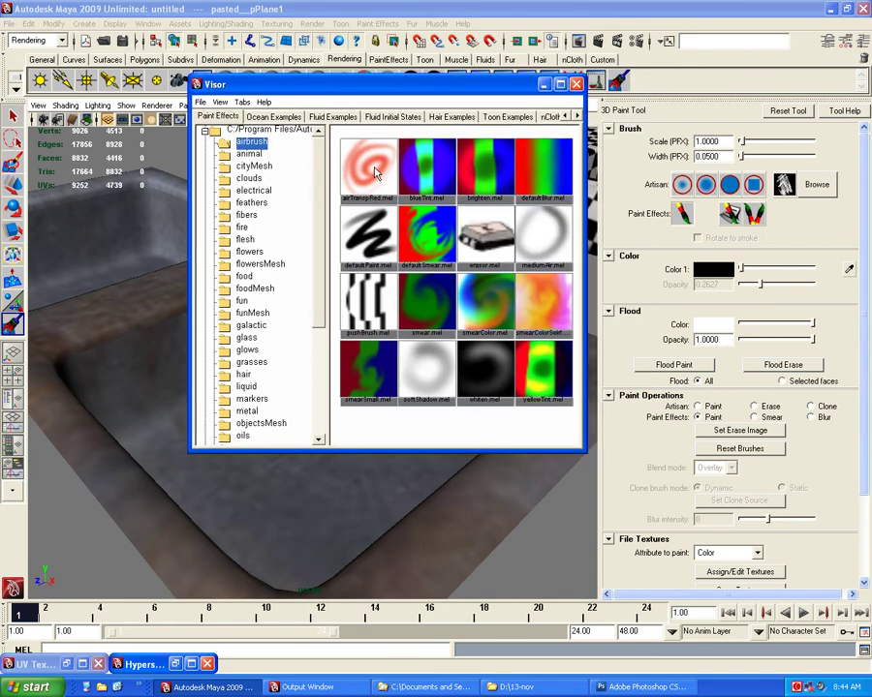
scroll(309, 261, "down", 3)
scroll(309, 262, "down", 1)
left_click(246, 279)
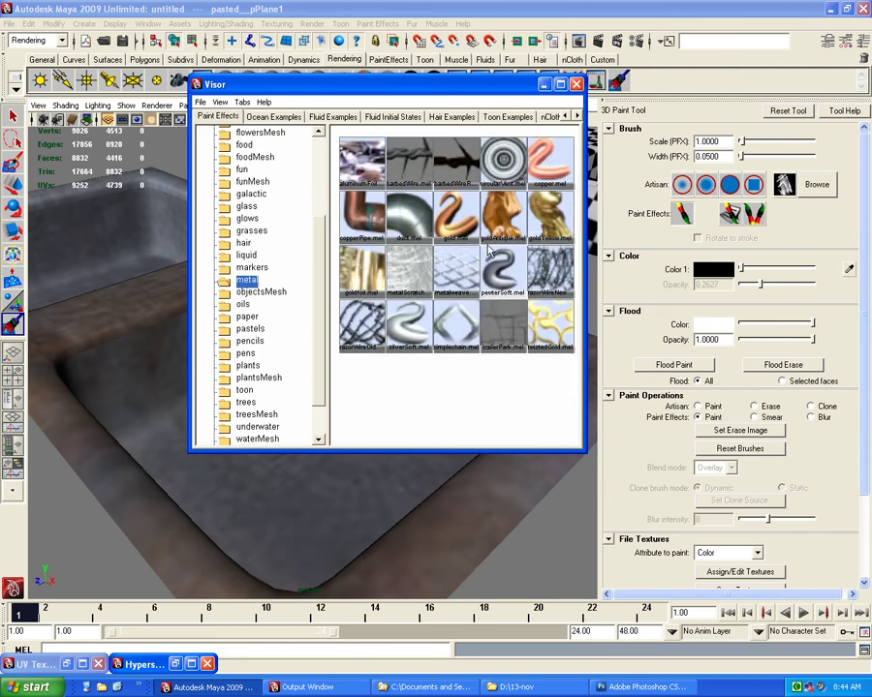
left_click(408, 159)
Paint barbed-wire strokes across the sink floor, then undo them all
left_click_drag(406, 84, 542, 522)
mouse_move(277, 379)
left_mouse_down("alt")
mouse_move(265, 378)
mouse_move(313, 371)
mouse_move(218, 278)
mouse_move(283, 369)
mouse_move(222, 400)
left_mouse_up("alt")
right_click_drag(221, 400, 277, 383, "alt")
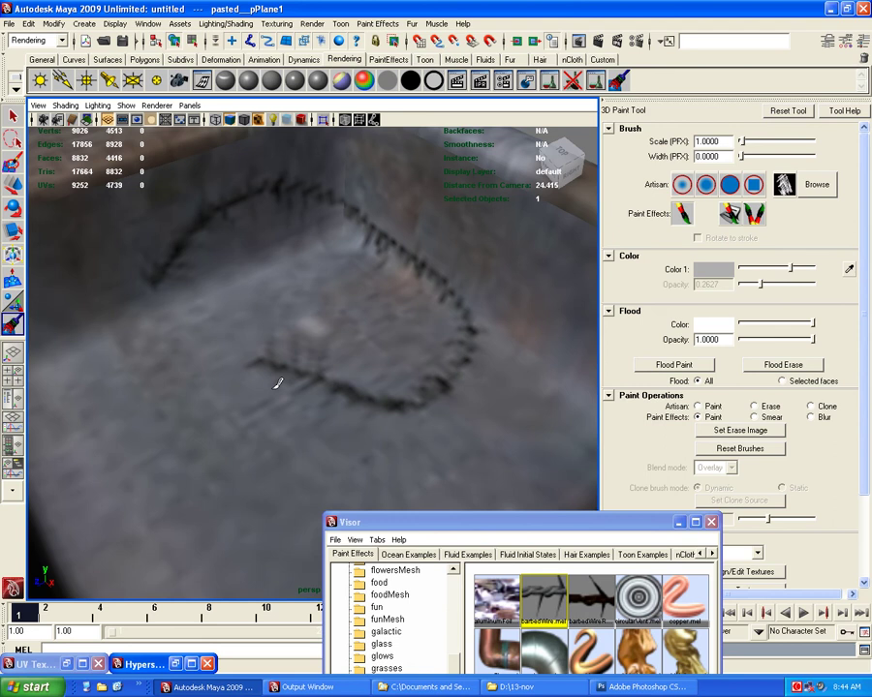
left_click_drag(277, 383, 509, 419)
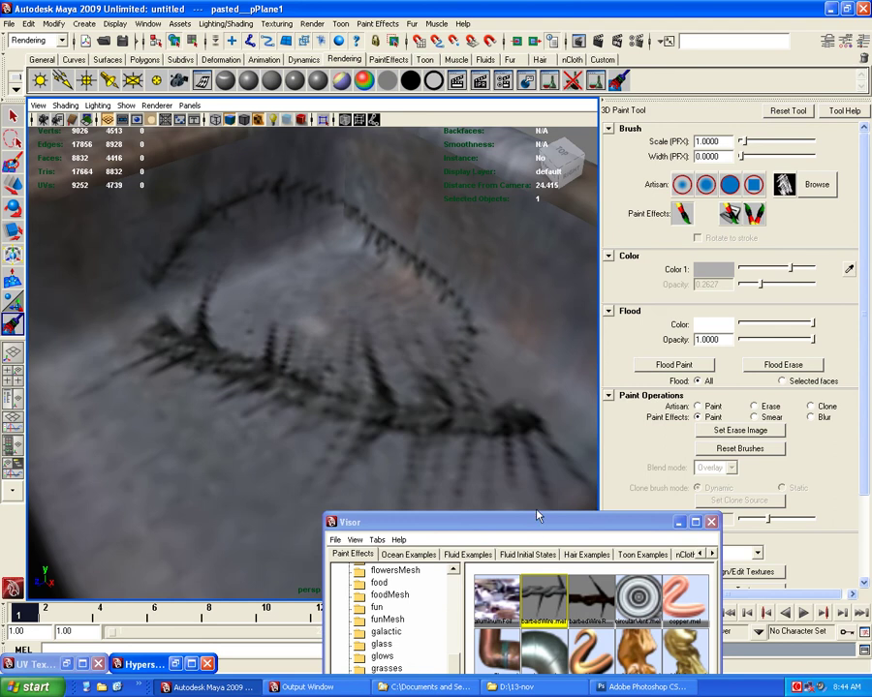
key("ctrl+z")
left_click_drag(536, 534, 697, 481)
mouse_move(304, 388)
left_mouse_down("alt")
mouse_move(271, 413)
mouse_move(392, 416)
left_mouse_up("alt")
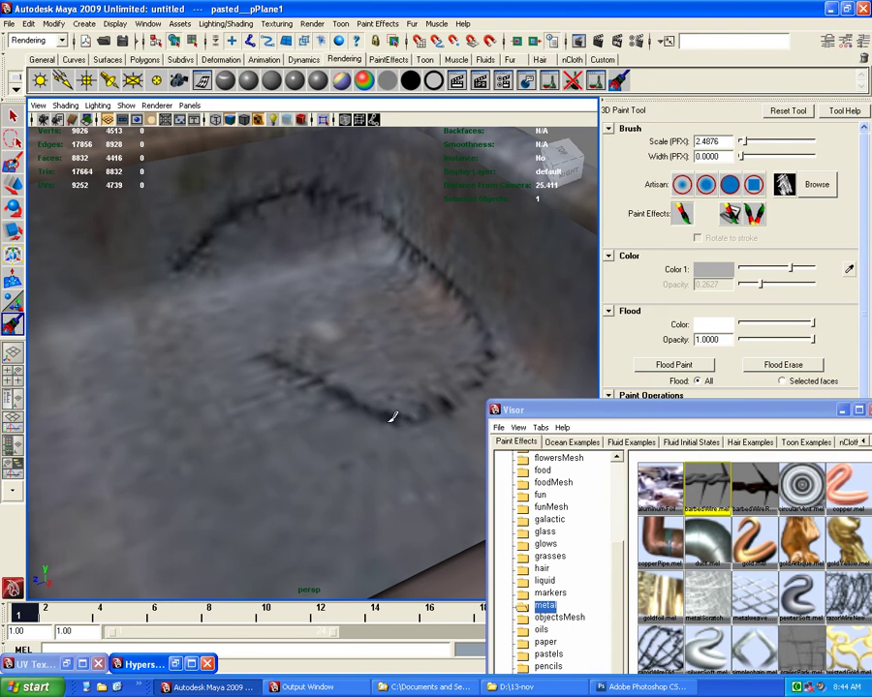
mouse_move(265, 347)
left_mouse_down("alt")
mouse_move(261, 385)
mouse_move(227, 386)
left_mouse_up("alt")
key("ctrl+z")
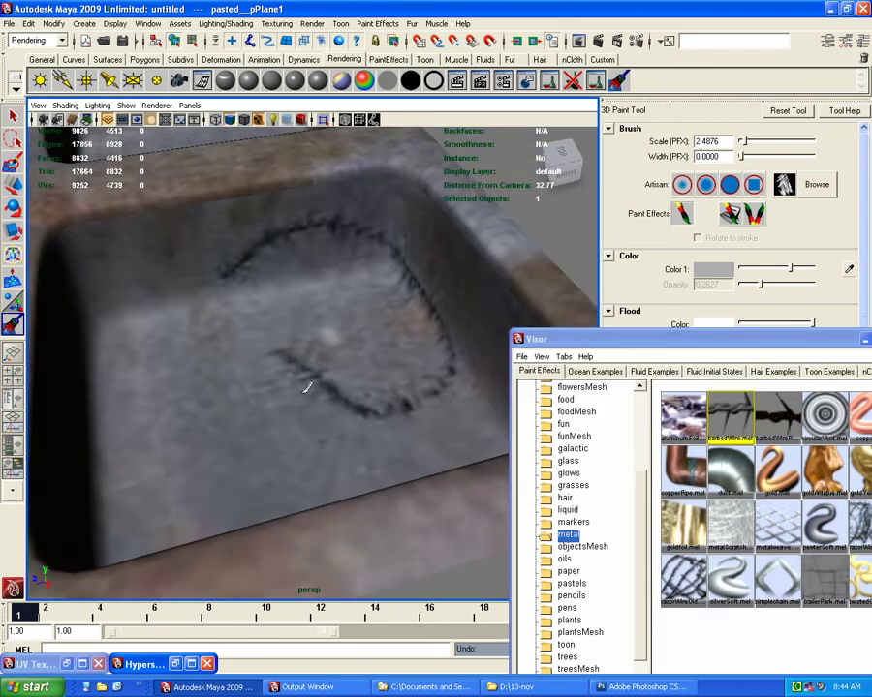
Choose the gold metal brush instead
left_click_drag(306, 388, 329, 368, "alt")
left_click_drag(621, 341, 500, 252)
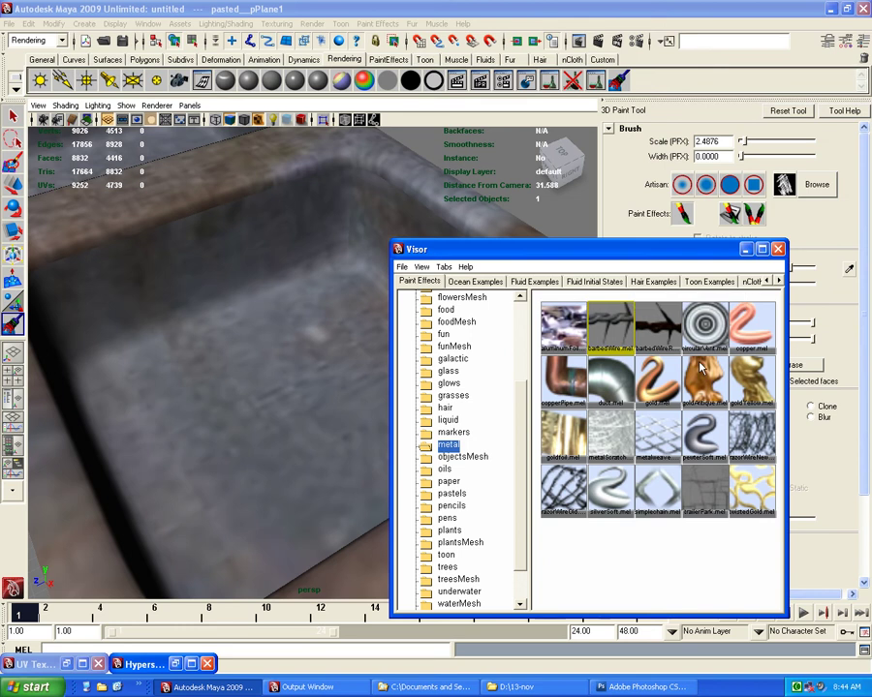
left_click(659, 380)
Resize the Paint Effects brush and paint a trial gold tube along the sink rim
mouse_move(245, 374)
left_mouse_down("alt")
mouse_move(228, 385)
mouse_move(304, 237)
mouse_move(101, 194)
mouse_move(180, 301)
mouse_move(278, 365)
mouse_move(278, 344)
mouse_move(292, 337)
mouse_move(244, 360)
mouse_move(356, 357)
left_mouse_up("alt")
mouse_move(581, 303)
left_mouse_down()
mouse_move(487, 167)
mouse_move(465, 249)
left_mouse_up()
left_click(487, 521)
scroll(494, 339, "up", 5)
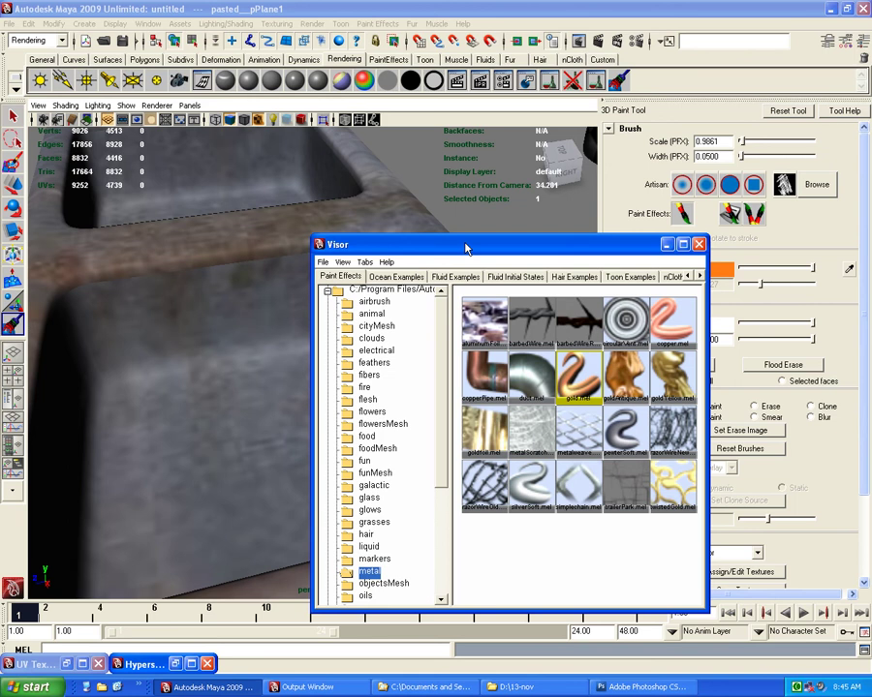
left_click_drag(466, 250, 456, 503)
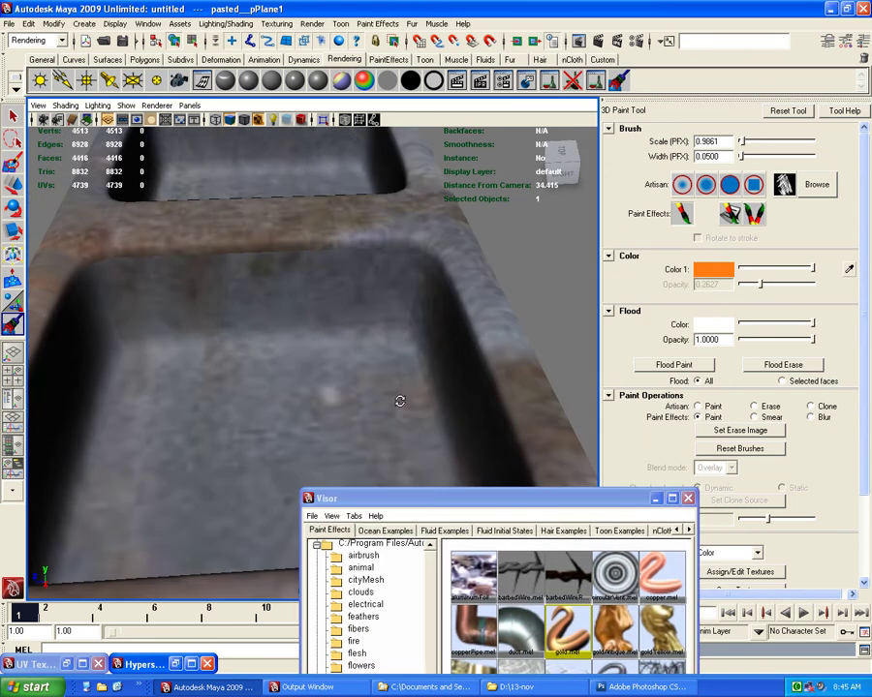
mouse_move(399, 400)
left_mouse_down("alt")
mouse_move(325, 311)
mouse_move(237, 329)
left_mouse_up("alt")
left_click_drag(199, 257, 163, 284)
Enlarge the brush radius and paint a full-opacity dark brown stain on the rim and wall
left_click_drag(542, 497, 409, 547)
mouse_move(281, 374)
left_mouse_down("alt")
mouse_move(239, 320)
mouse_move(396, 337)
mouse_move(833, 285)
left_mouse_up("alt")
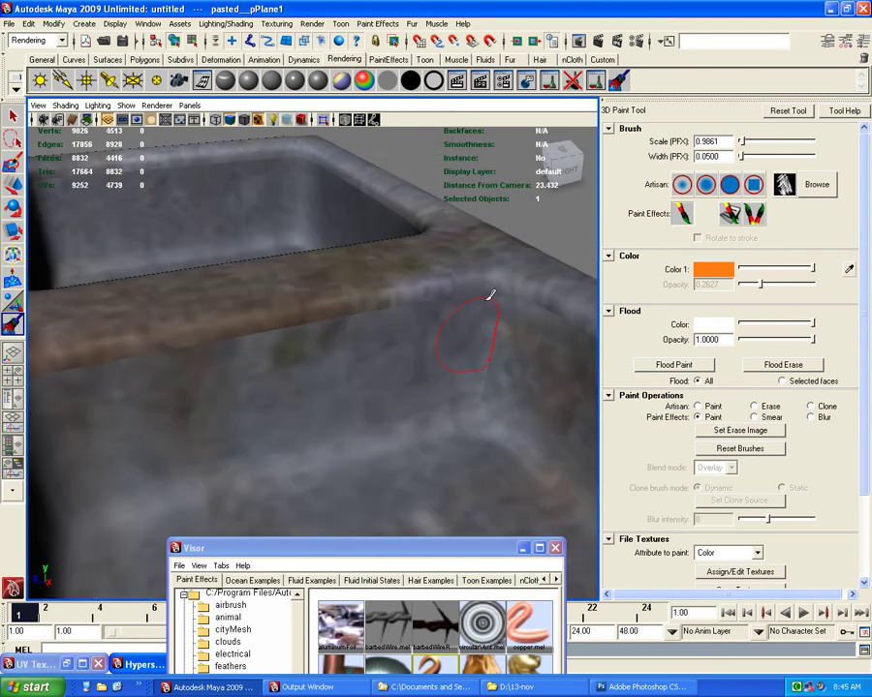
left_click_drag(277, 387, 271, 378)
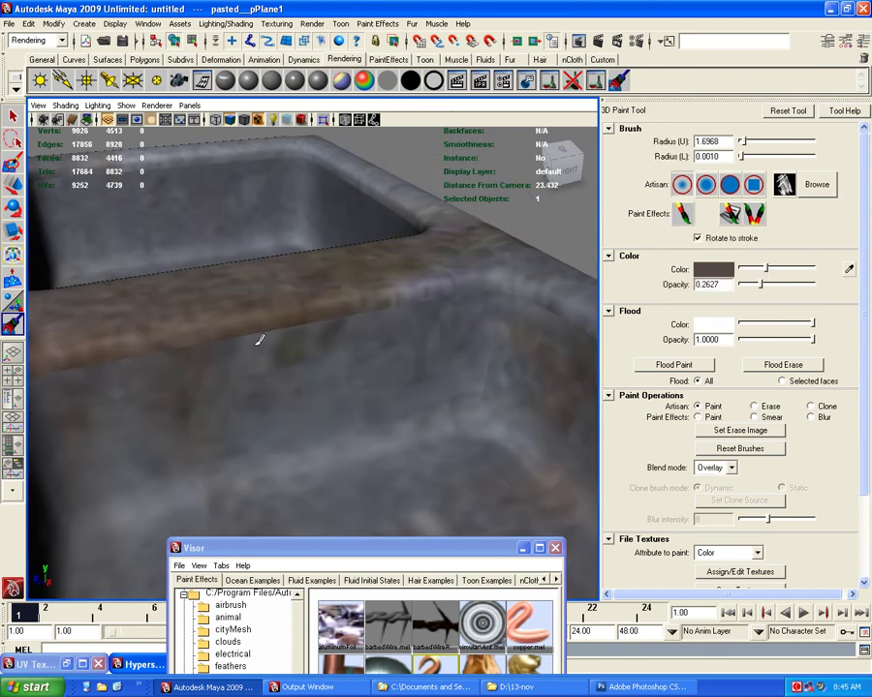
mouse_move(236, 362)
left_mouse_down()
mouse_move(282, 316)
mouse_move(256, 319)
mouse_move(234, 301)
left_mouse_up()
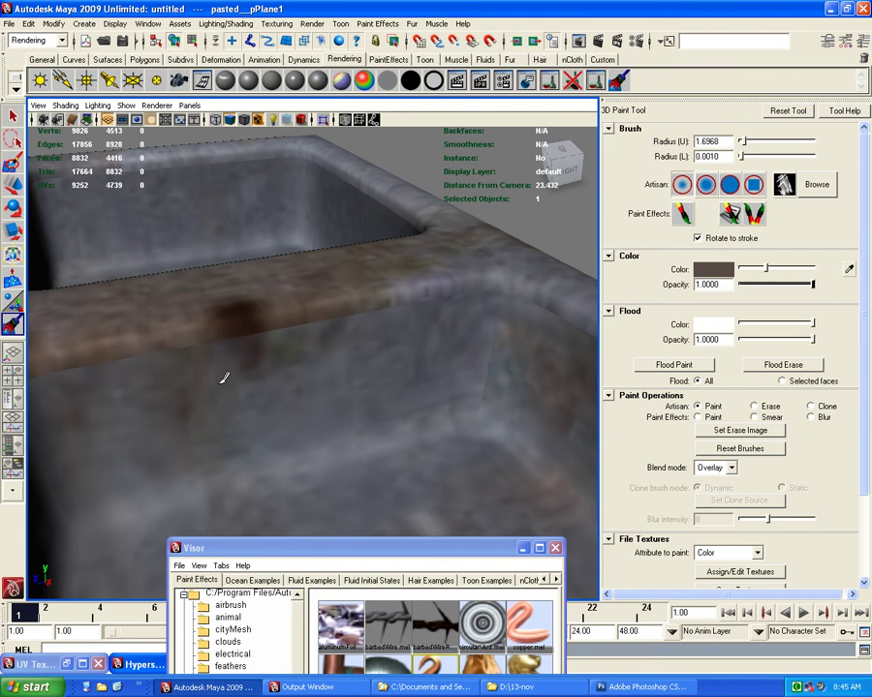
left_click(682, 215)
Expand Stylus Pressure and Stroke settings, check Screen projection, and paint a gold tube up the basin wall
mouse_move(409, 329)
left_mouse_down("alt")
mouse_move(320, 341)
mouse_move(376, 405)
left_mouse_up("alt")
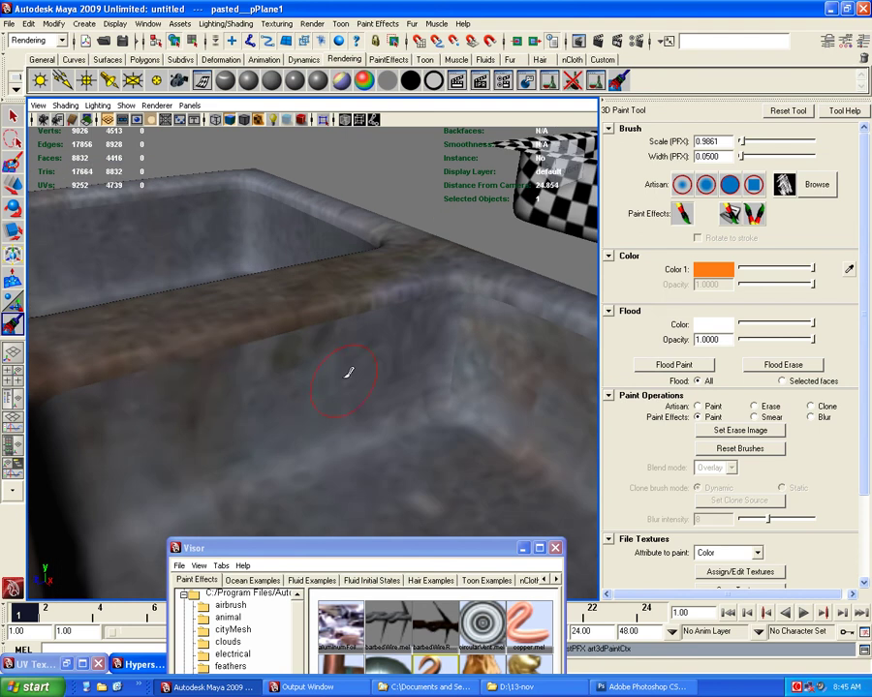
scroll(865, 373, "down", 3)
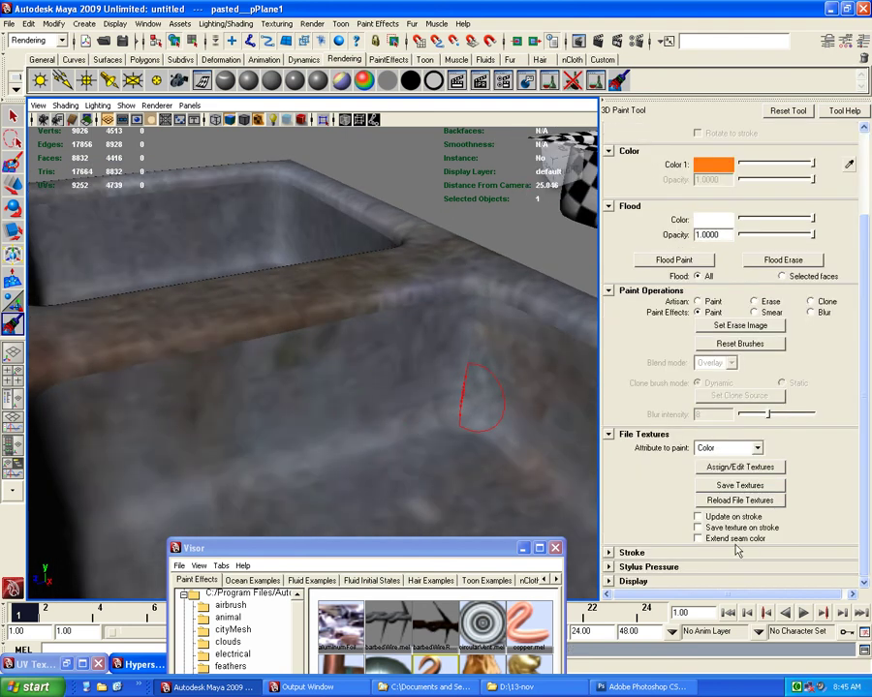
left_click(645, 568)
scroll(632, 410, "down", 4)
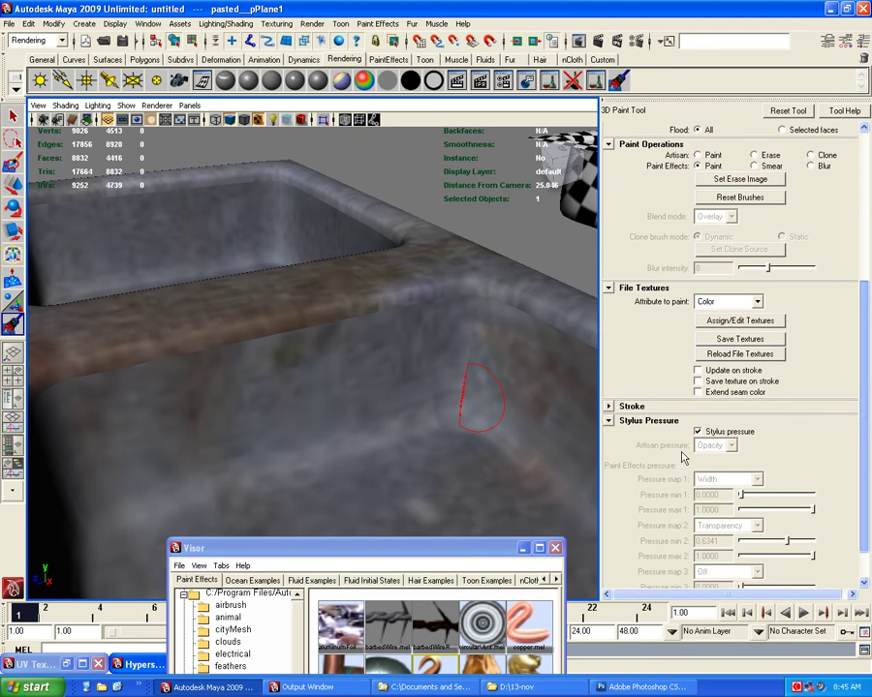
left_click(632, 405)
left_click(697, 415)
mouse_move(241, 403)
left_mouse_down()
mouse_move(189, 337)
mouse_move(191, 403)
mouse_move(148, 366)
mouse_move(102, 384)
mouse_move(138, 452)
left_mouse_up()
Paint another gold tube stroke up the basin, then choose the copper.mel brush
mouse_move(339, 548)
left_mouse_down()
mouse_move(409, 386)
mouse_move(430, 539)
left_mouse_up()
left_click_drag(320, 411, 325, 415, "alt")
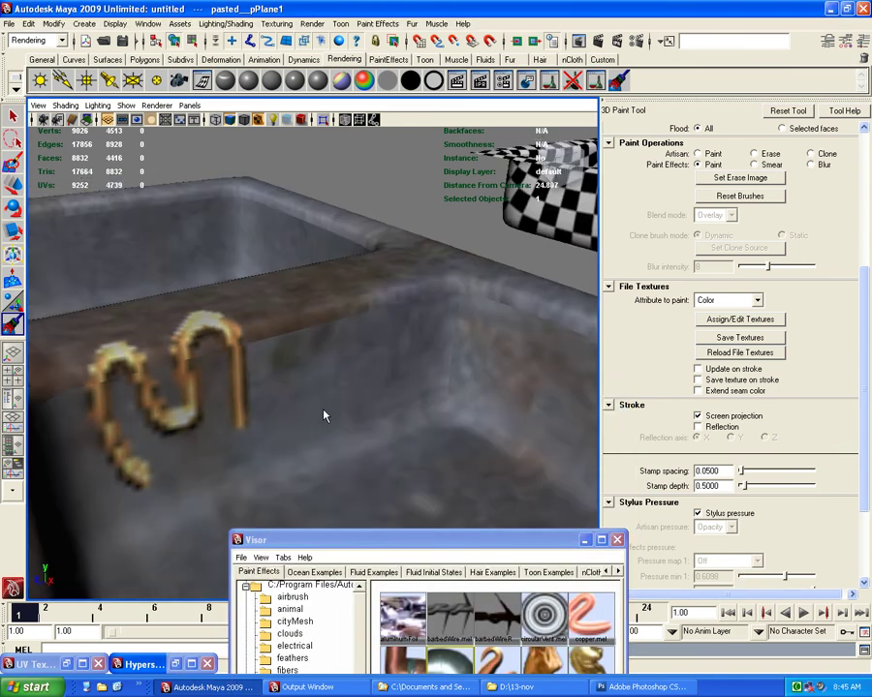
left_click_drag(339, 489, 332, 262)
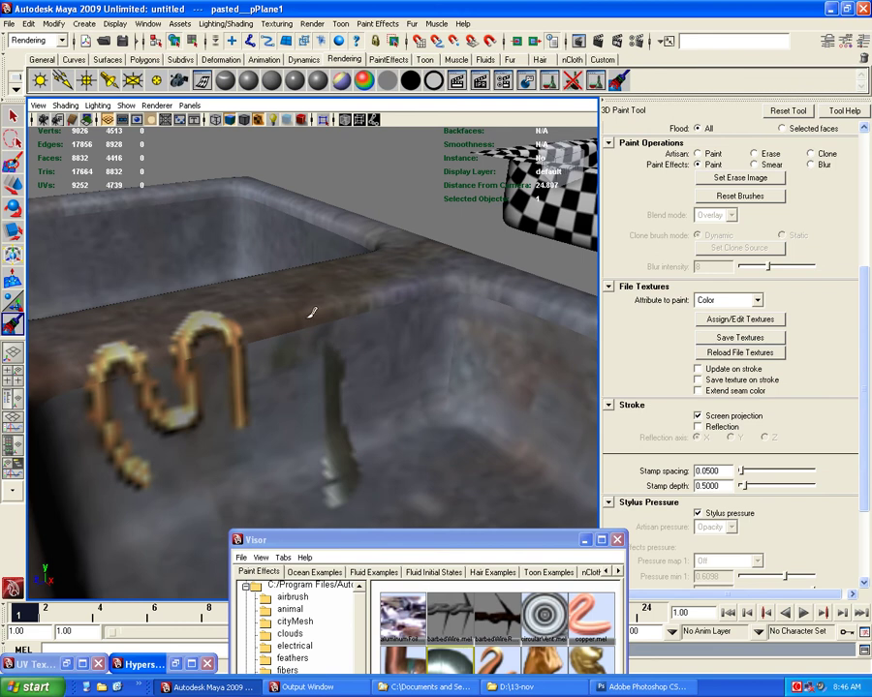
mouse_move(341, 399)
left_mouse_down("alt")
mouse_move(314, 391)
mouse_move(397, 437)
left_mouse_up("alt")
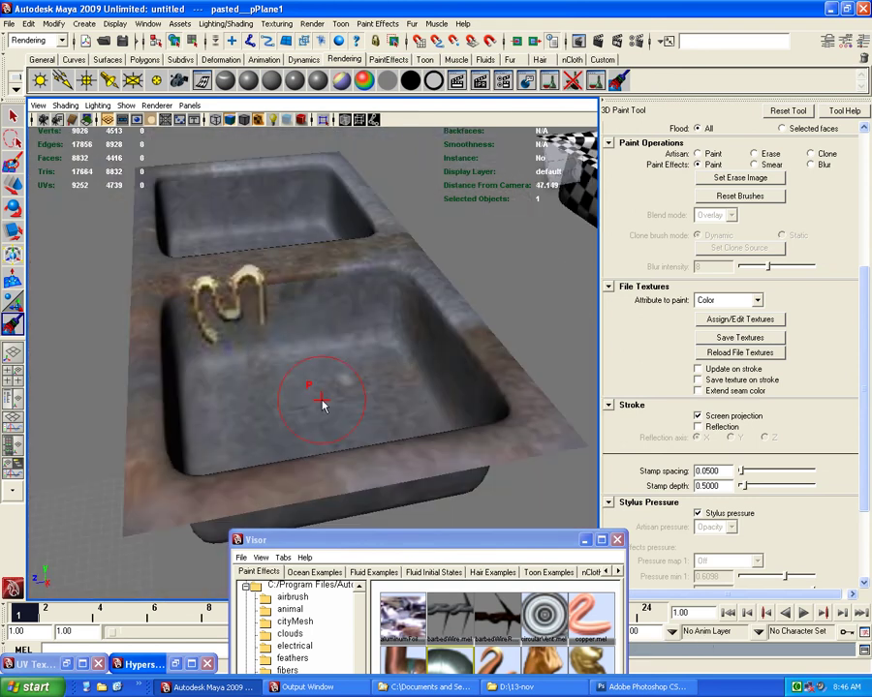
mouse_move(317, 395)
left_mouse_down("alt")
mouse_move(310, 414)
mouse_move(320, 441)
left_mouse_up("alt")
left_click(579, 613)
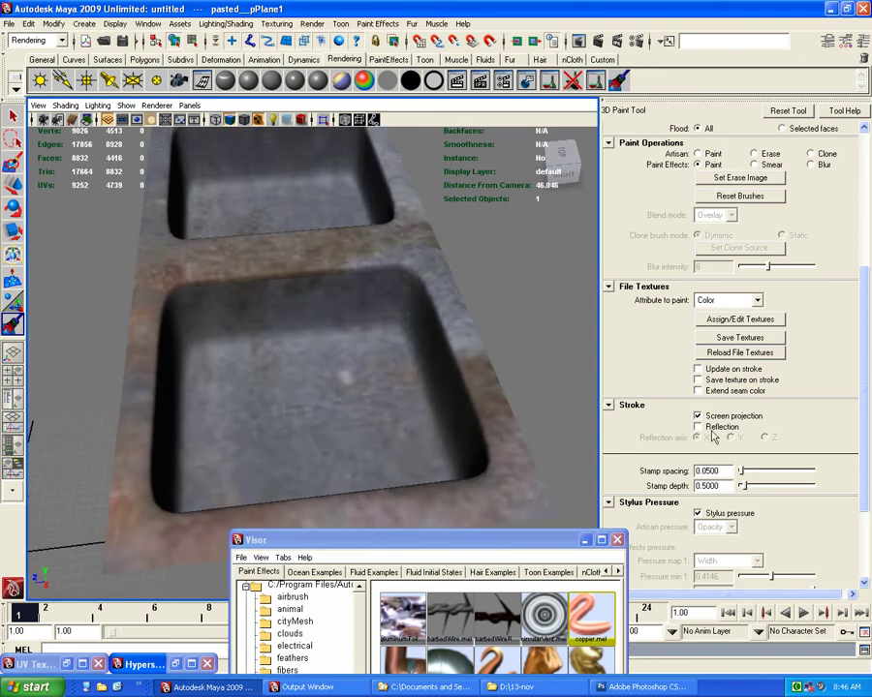
mouse_move(223, 373)
left_mouse_down("alt")
mouse_move(295, 423)
mouse_move(316, 407)
mouse_move(169, 355)
left_mouse_up("alt")
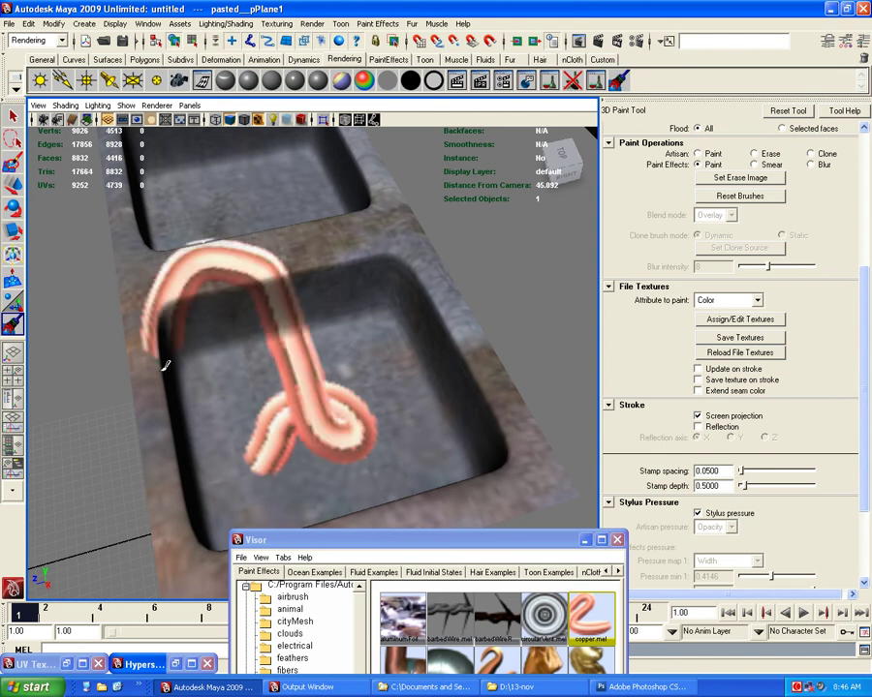
mouse_move(126, 300)
left_mouse_down("alt")
mouse_move(88, 416)
mouse_move(214, 411)
mouse_move(244, 296)
left_mouse_up("alt")
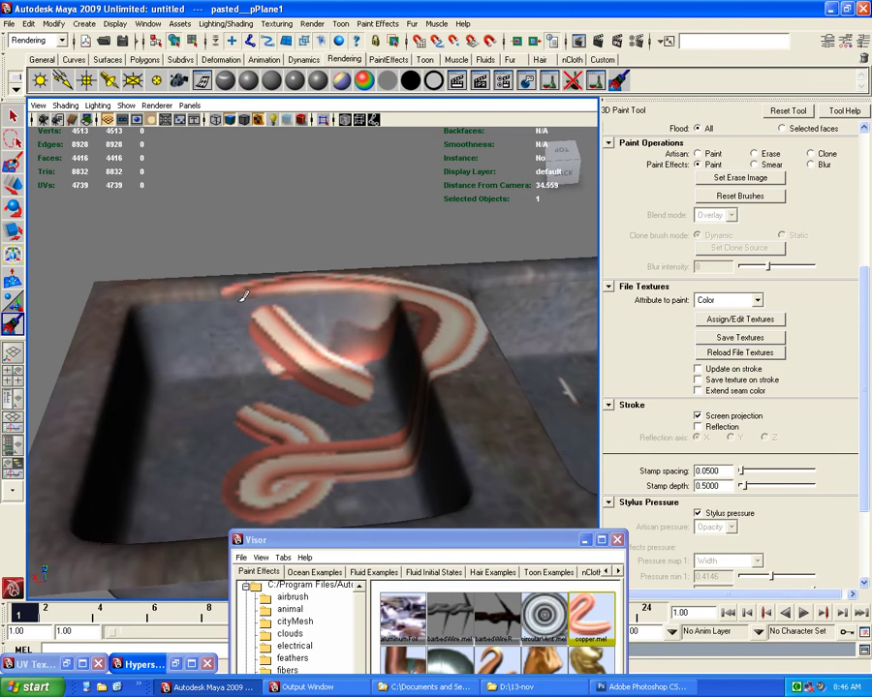
mouse_move(288, 360)
left_mouse_down("alt")
mouse_move(293, 383)
mouse_move(550, 395)
left_mouse_up("alt")
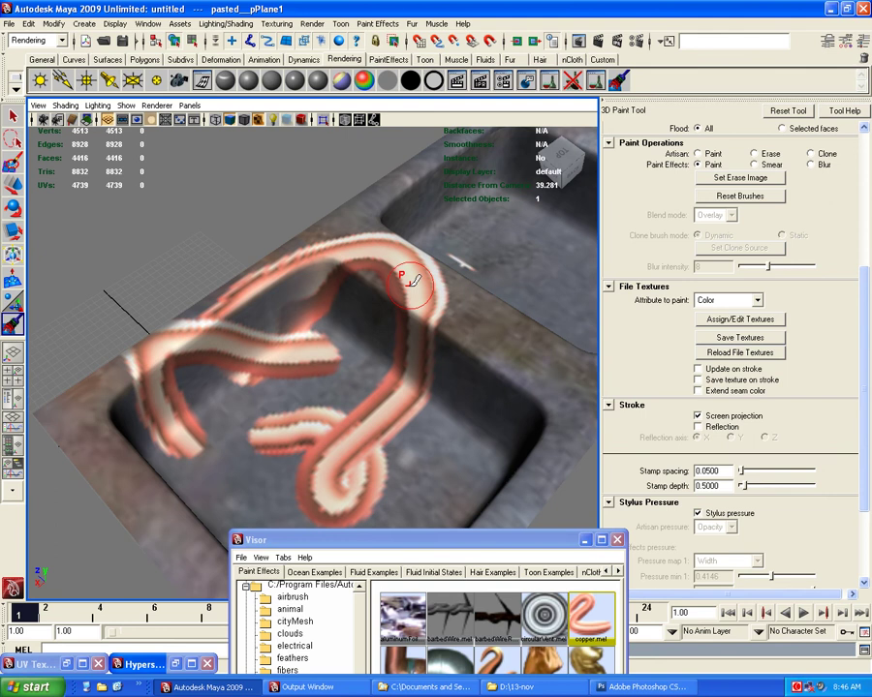
key("ctrl+z")
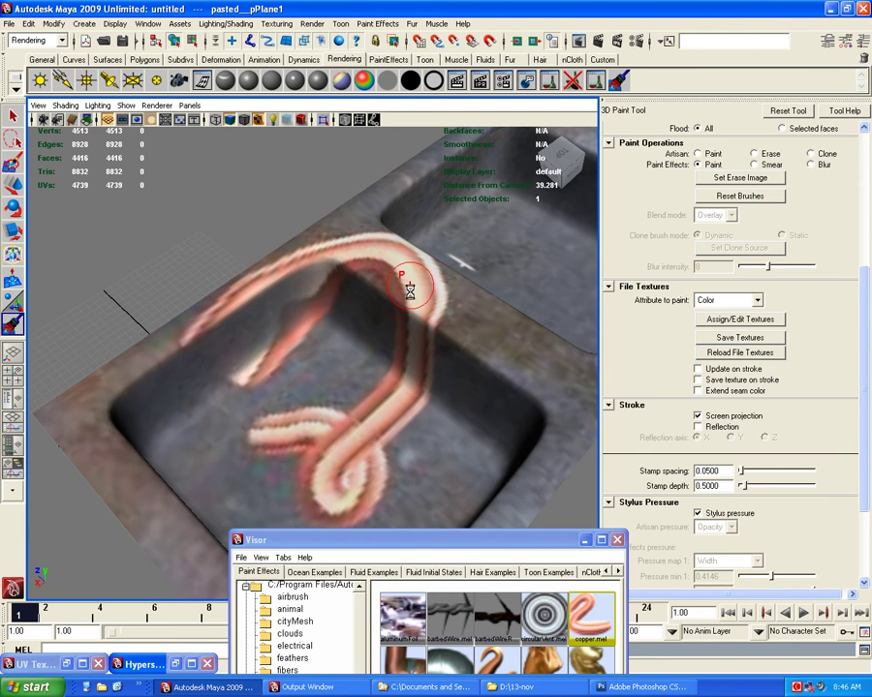
key("ctrl+z")
left_click(711, 419)
left_click_drag(383, 381, 361, 431, "alt")
left_click_drag(320, 476, 411, 276)
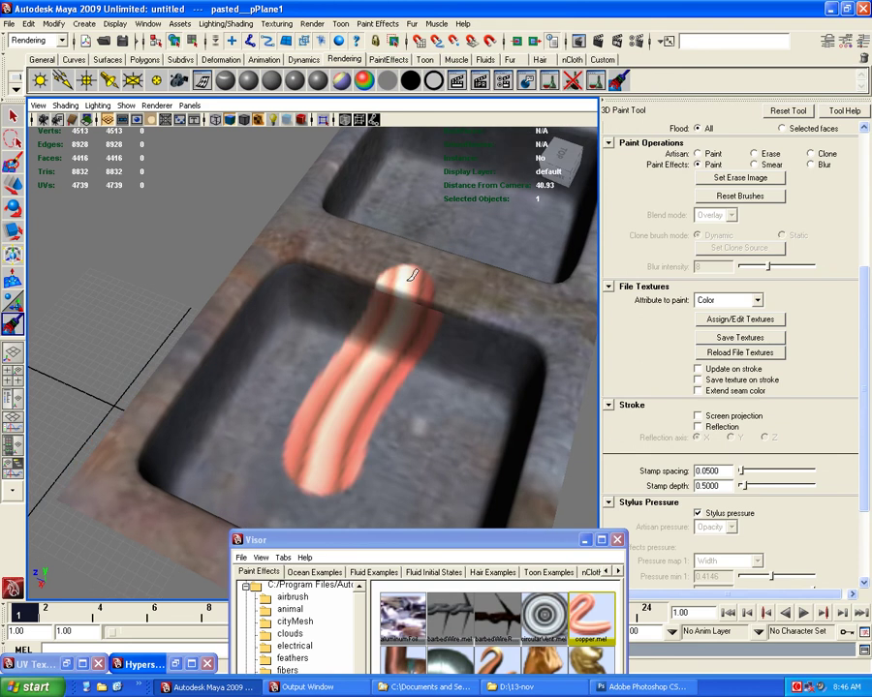
left_click_drag(444, 317, 557, 363, "alt")
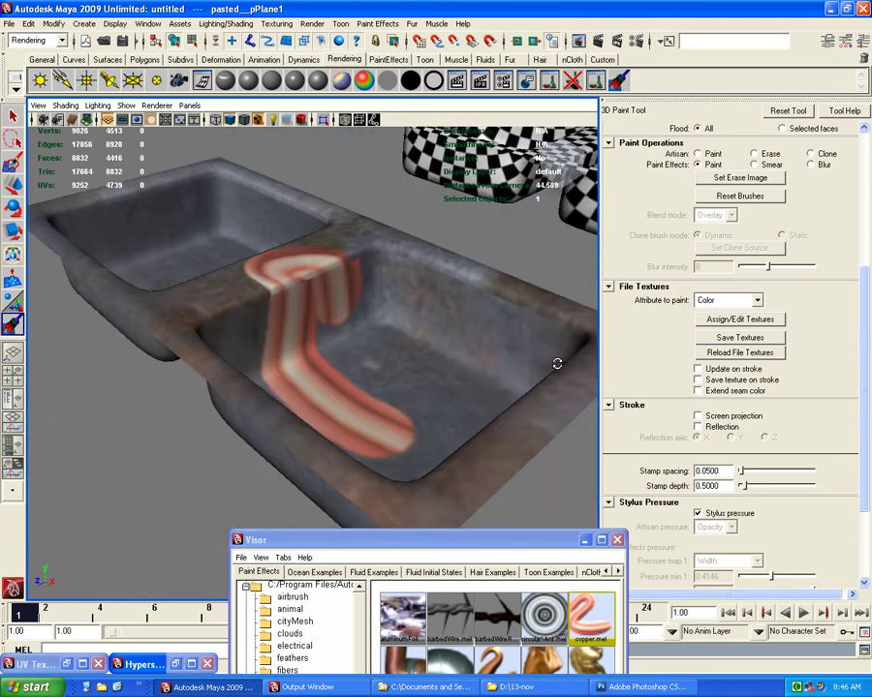
scroll(557, 363, "up", 2)
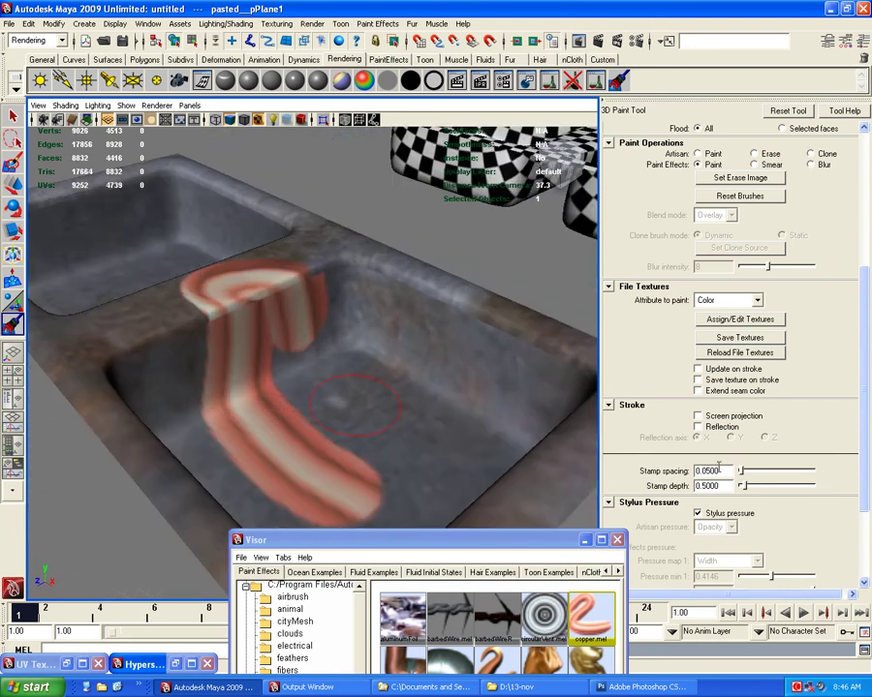
key("ctrl+z")
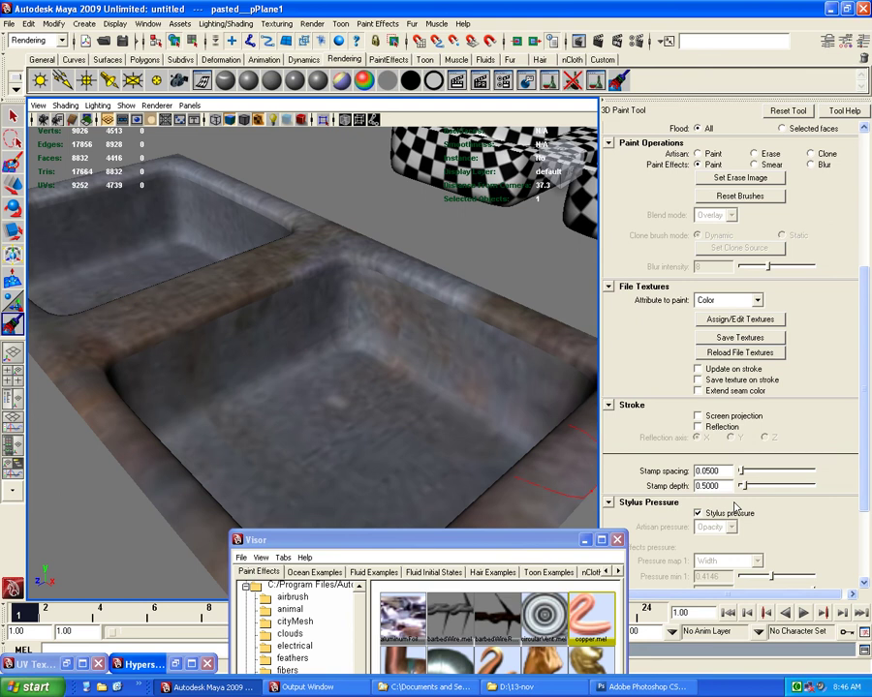
left_click(715, 416)
Switch the paint operation to Clone and turn off screen projection
scroll(352, 391, "up", 1)
scroll(353, 391, "up", 1)
scroll(863, 349, "up", 5)
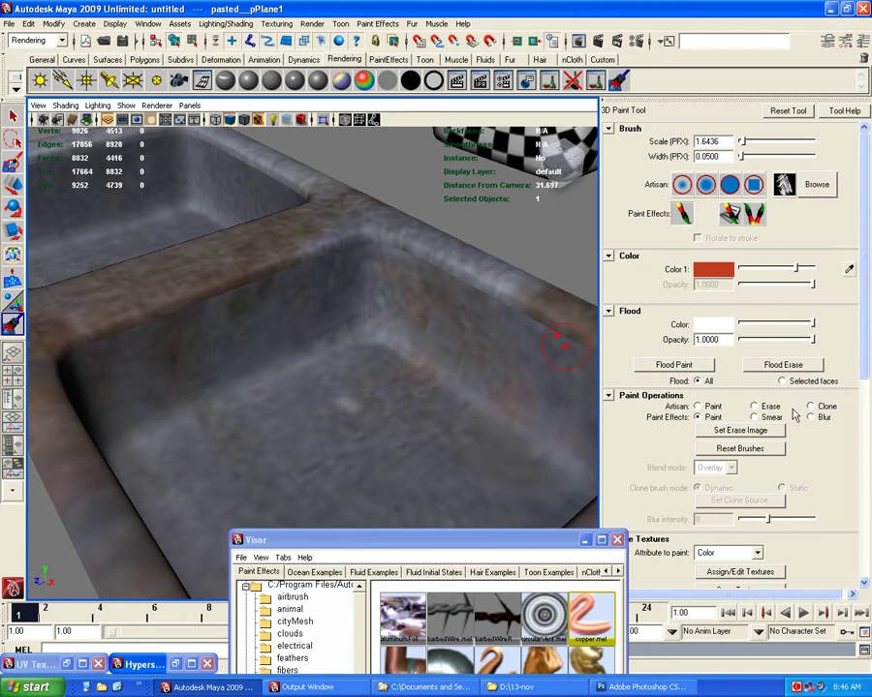
left_click(813, 407)
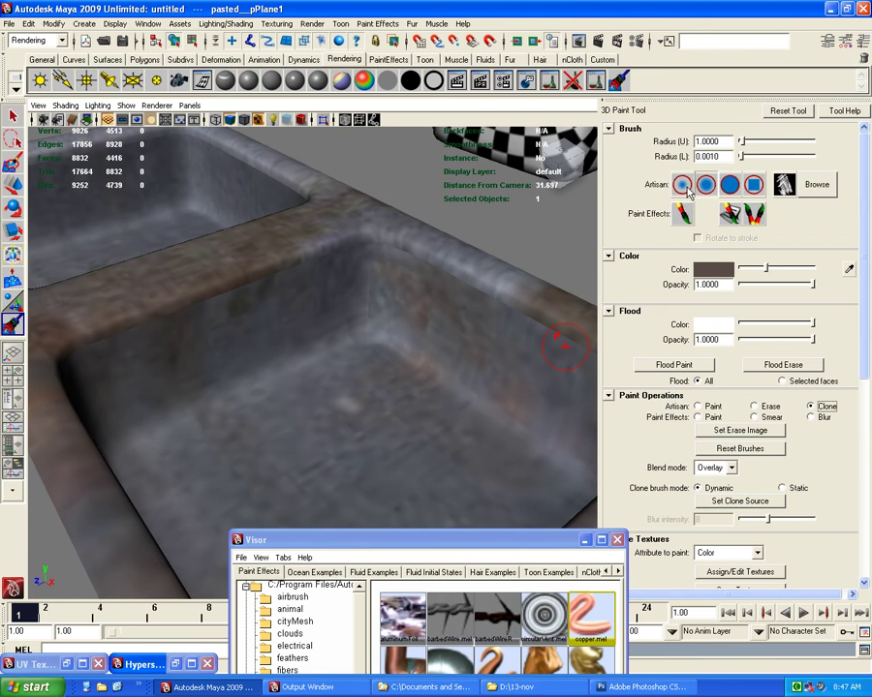
scroll(868, 354, "down", 5)
scroll(868, 355, "down", 1)
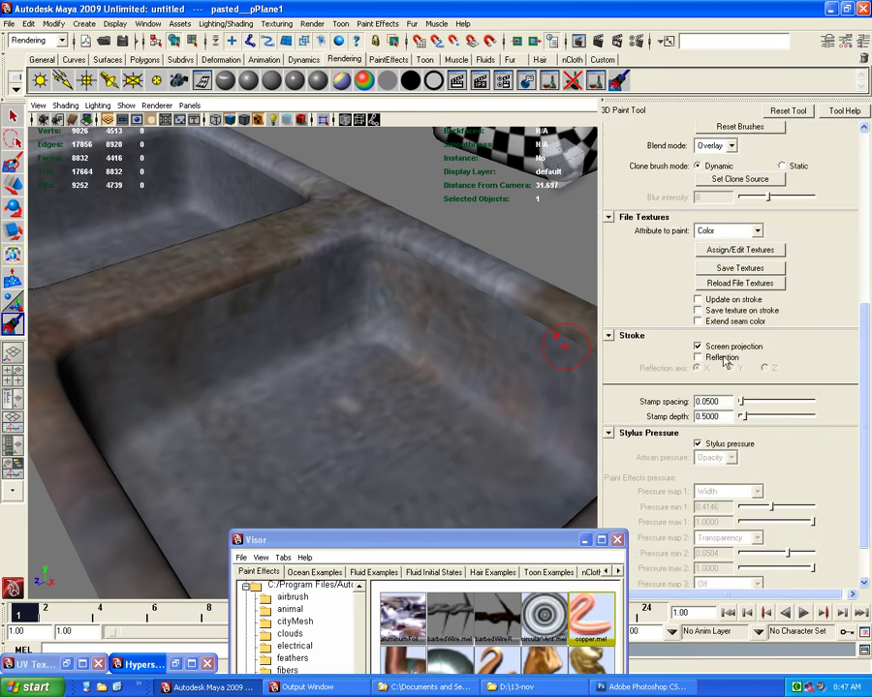
left_click(699, 346)
Set the clone source on a spot on the sink rim
mouse_move(201, 396)
left_mouse_down("alt")
mouse_move(229, 406)
mouse_move(254, 392)
left_mouse_up("alt")
scroll(821, 318, "up", 5)
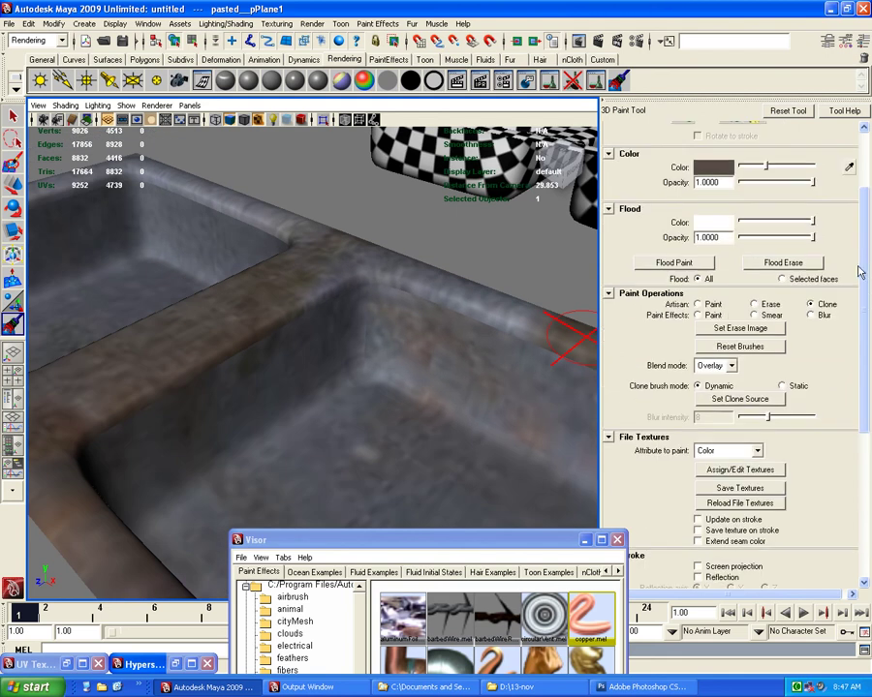
left_click(740, 399)
mouse_move(252, 405)
middle_mouse_down("alt")
mouse_move(320, 427)
mouse_move(257, 361)
middle_mouse_up("alt")
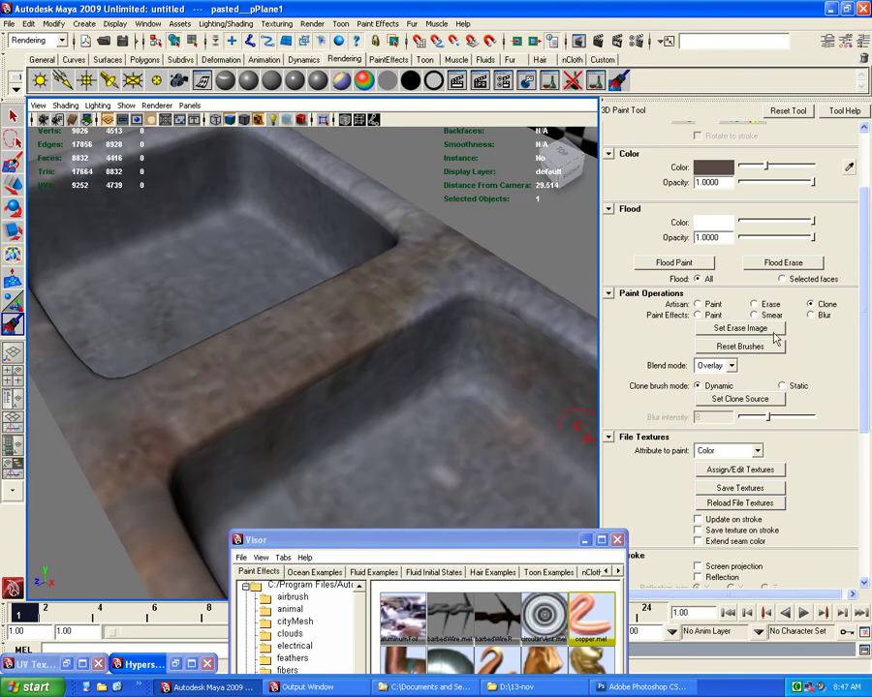
left_click_drag(355, 373, 302, 350, "alt")
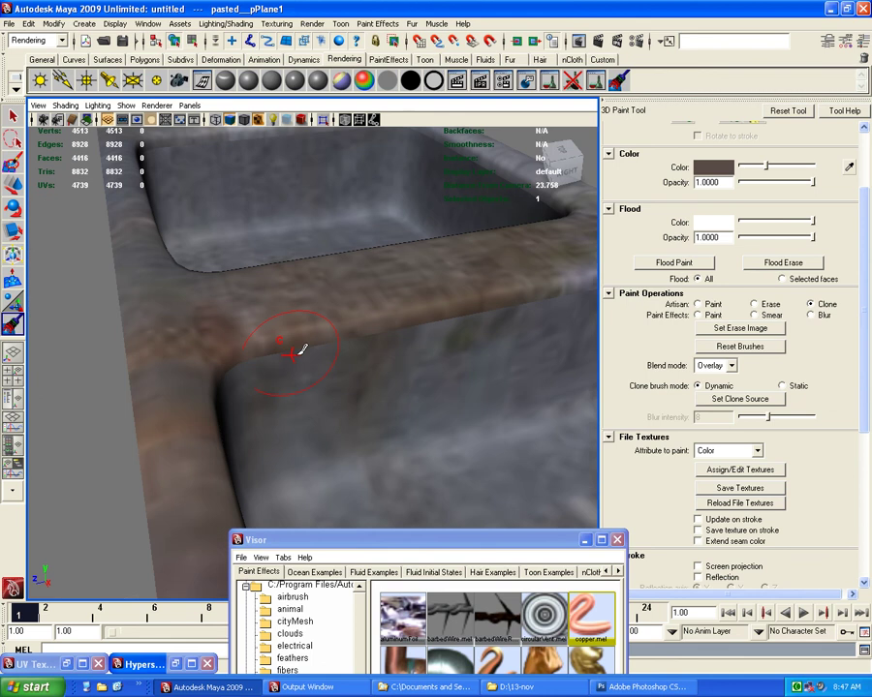
Set the paint blend mode to Default
left_click(731, 365)
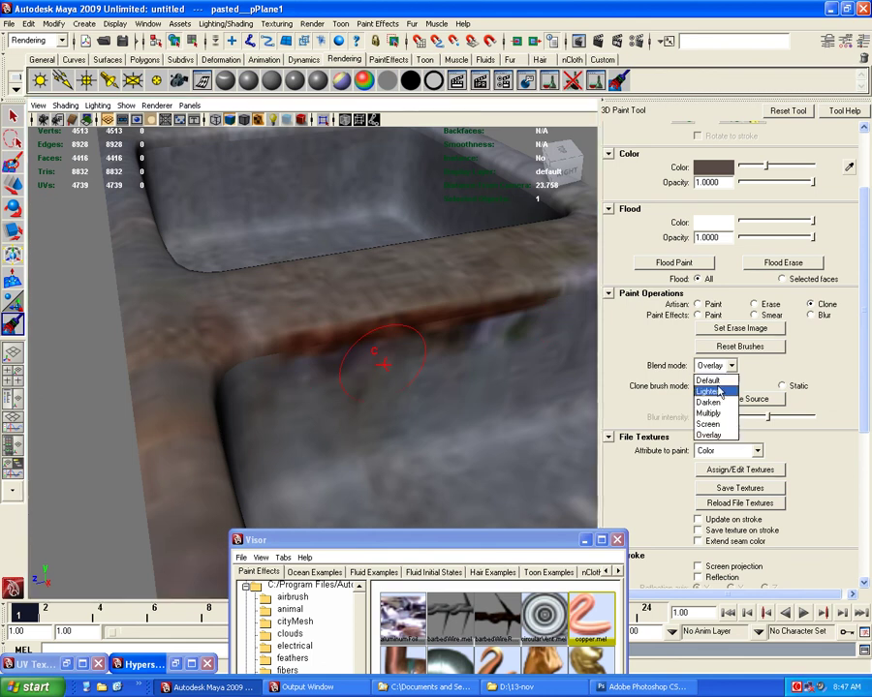
left_click(443, 386)
mouse_move(339, 372)
left_mouse_down("alt")
mouse_move(355, 378)
mouse_move(284, 349)
mouse_move(339, 363)
mouse_move(472, 311)
mouse_move(527, 370)
mouse_move(428, 306)
mouse_move(297, 341)
left_mouse_up("alt")
mouse_move(297, 341)
left_mouse_down("alt")
mouse_move(301, 274)
mouse_move(315, 319)
mouse_move(123, 307)
left_mouse_up("alt")
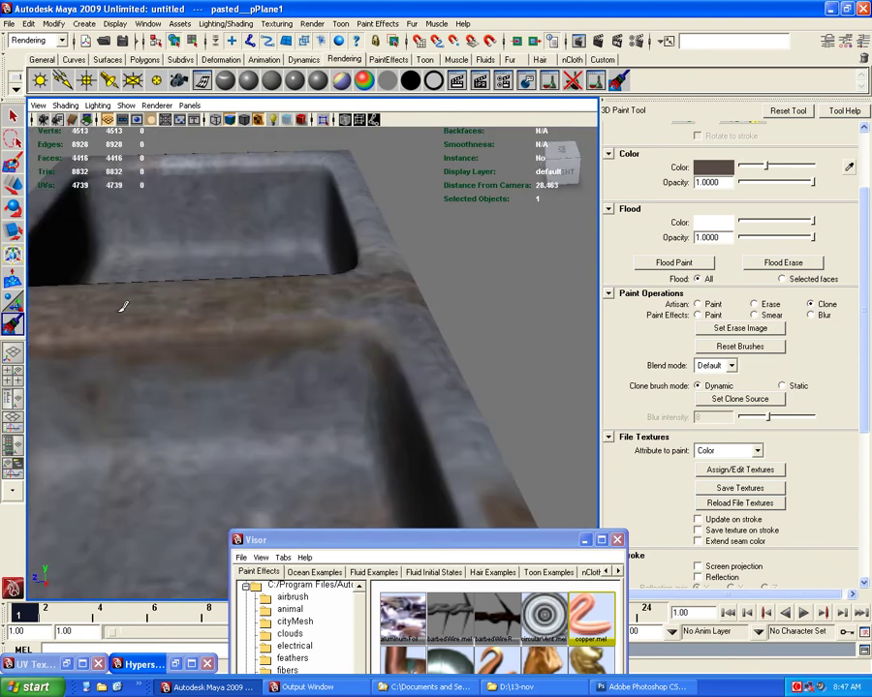
Show the sink in smooth preview, switch to the Move tool, and deselect the sink
left_click_drag(500, 539, 616, 263)
key("3")
key("w")
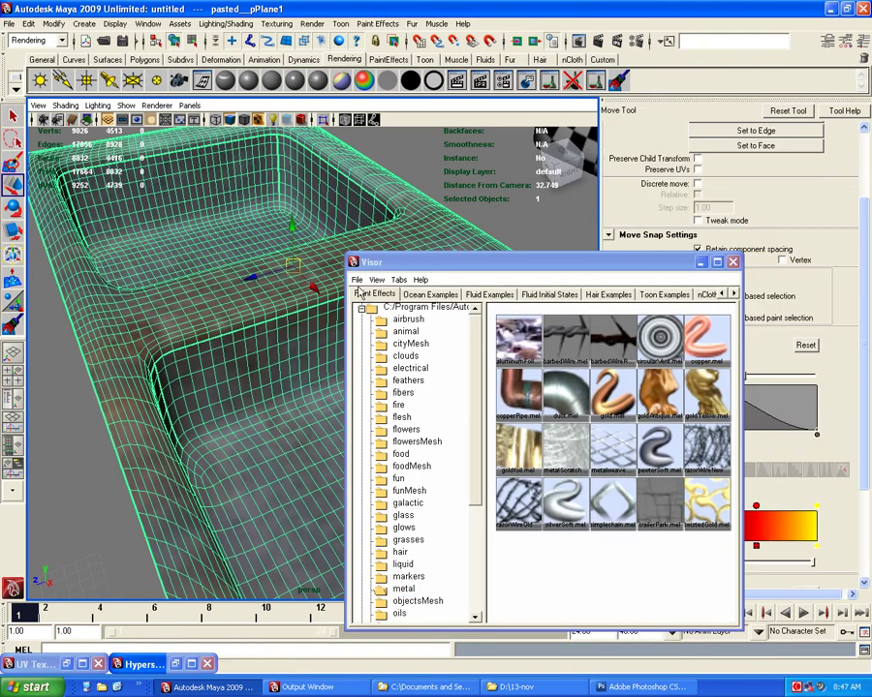
mouse_move(122, 237)
left_mouse_down("alt")
mouse_move(186, 387)
mouse_move(124, 382)
left_mouse_up("alt")
left_click_drag(453, 263, 740, 422)
mouse_move(411, 349)
left_mouse_down("alt")
mouse_move(269, 344)
mouse_move(434, 278)
left_mouse_up("alt")
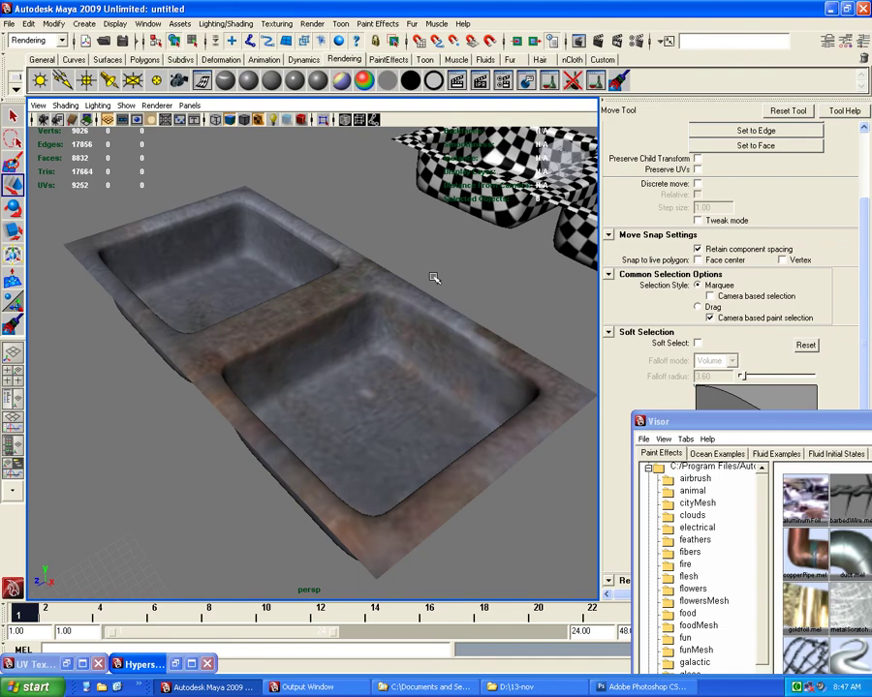
In Windows Explorer, expand the fx, hdr images, eurotile and 3dcafetextures folders
left_click(533, 687)
left_click(426, 687)
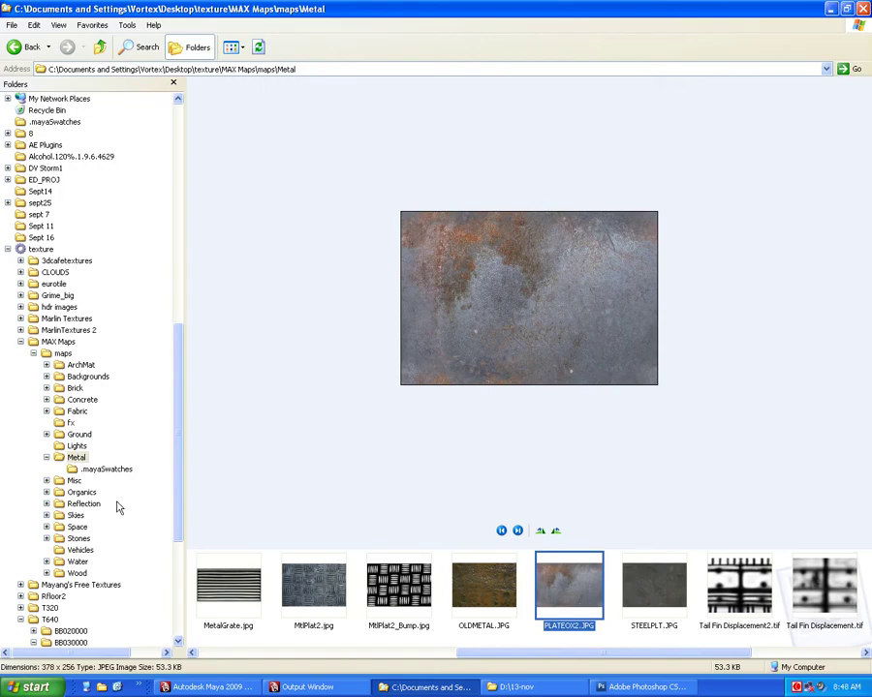
left_click(71, 424)
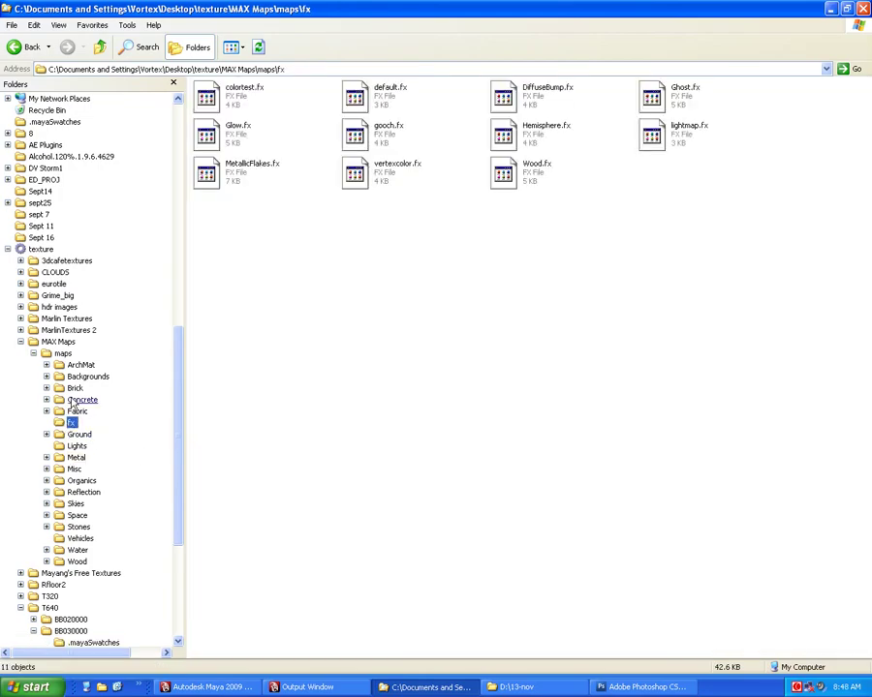
double_click(60, 307)
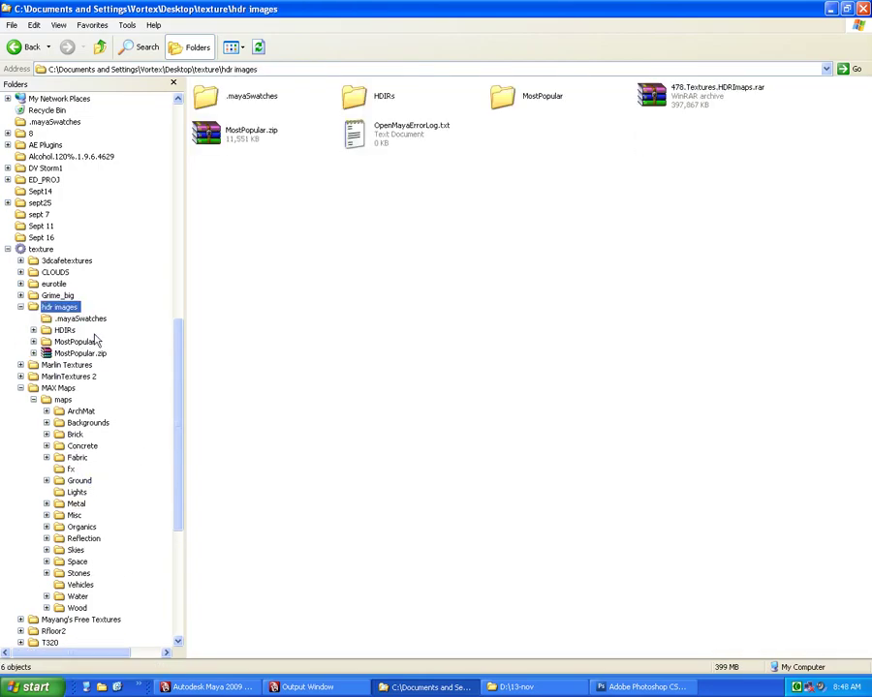
left_click(53, 284)
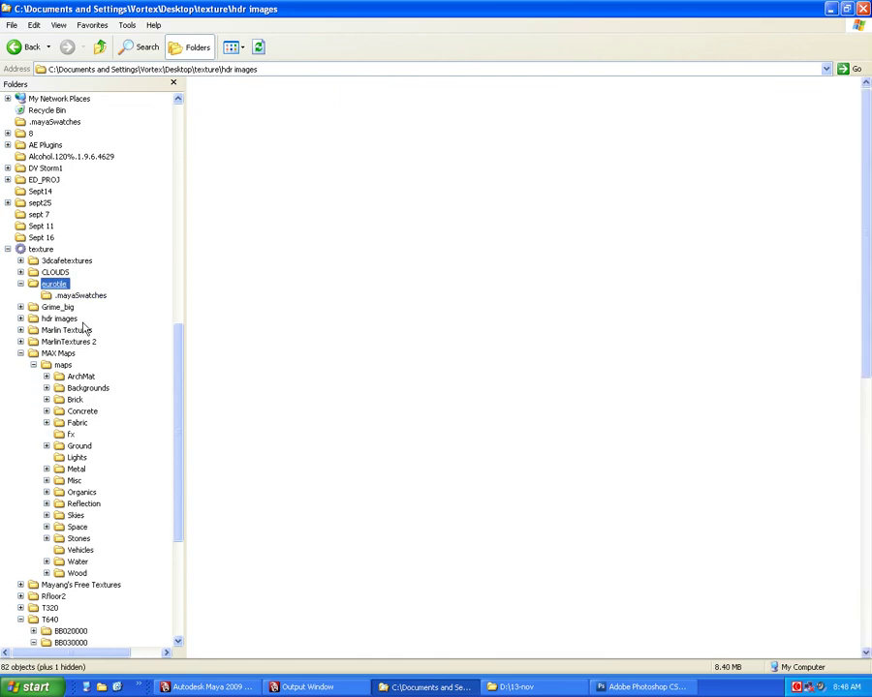
scroll(363, 323, "down", 5)
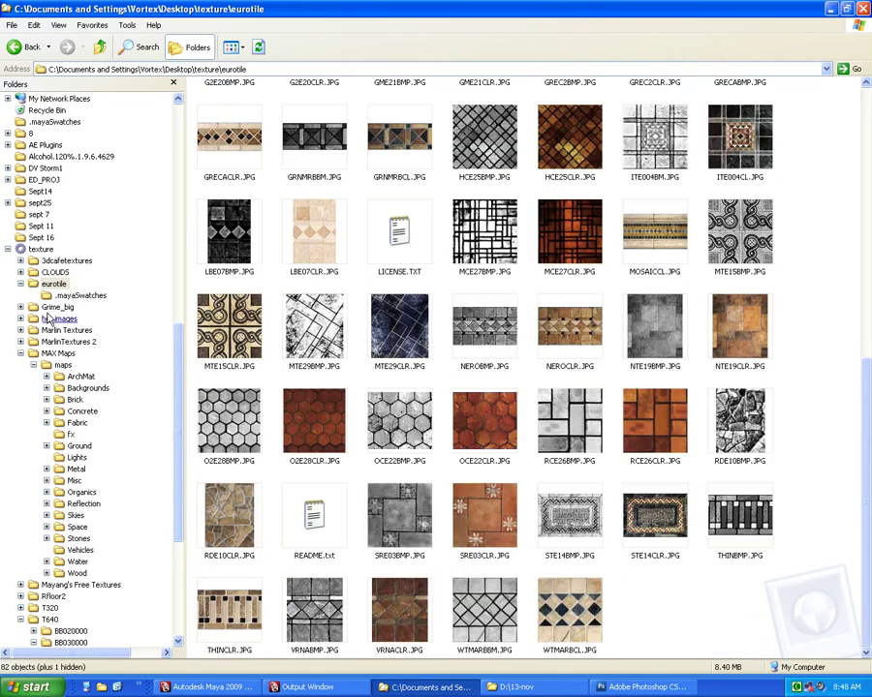
left_click(57, 261)
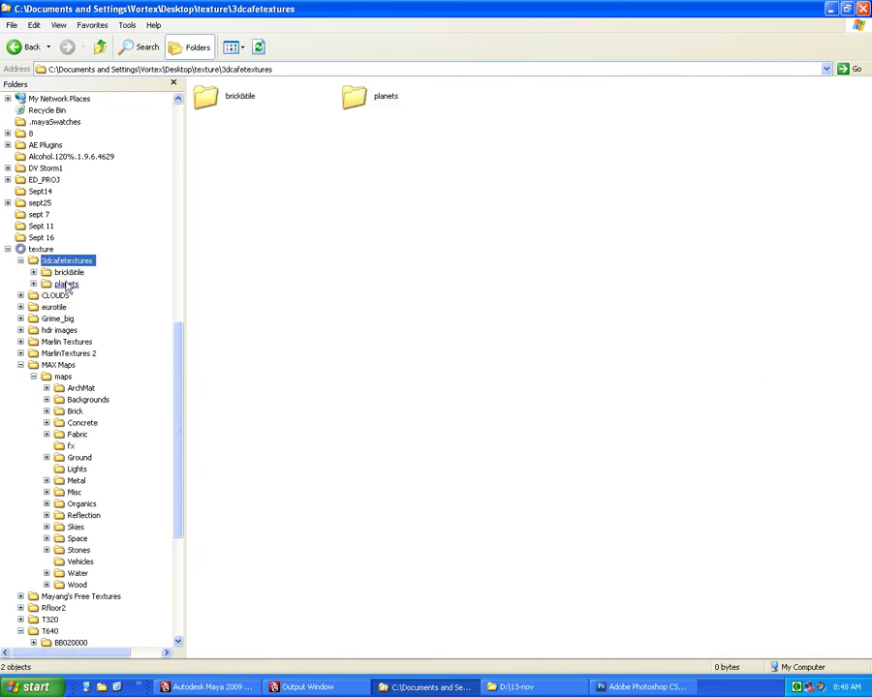
Open T640 > BB020000, select BB025035.TGA, highlight the folder path, and switch to Photoshop
scroll(82, 402, "down", 1)
scroll(107, 436, "down", 4)
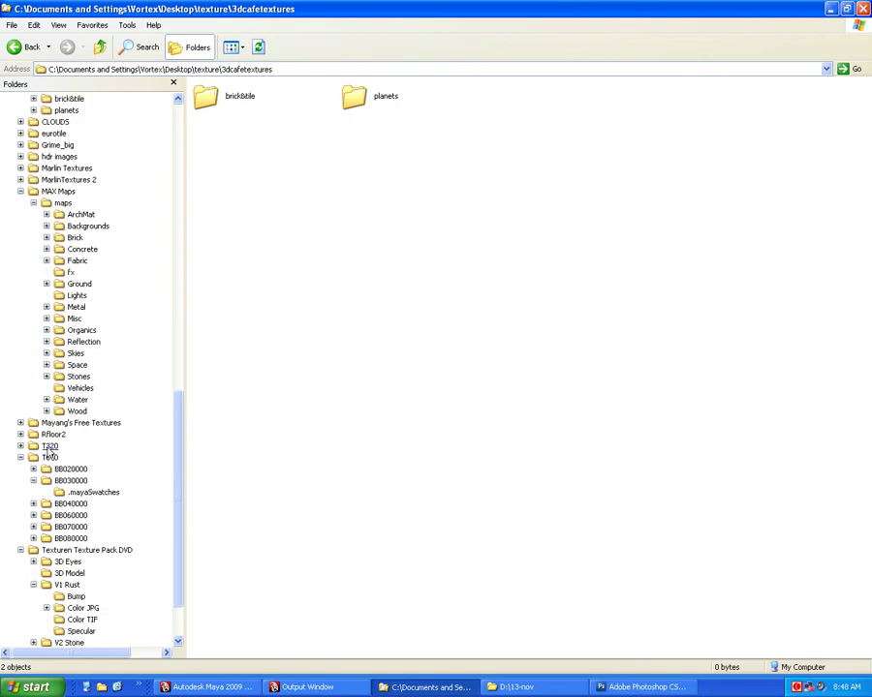
left_click(49, 456)
left_click(70, 457)
left_click(281, 444)
left_click(327, 415)
left_click(152, 69)
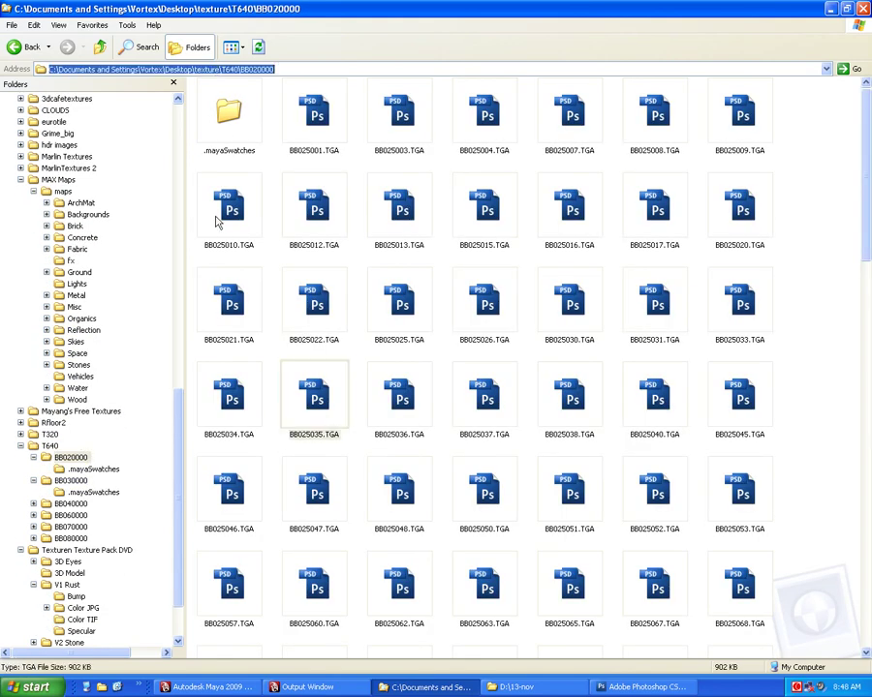
left_click(599, 690)
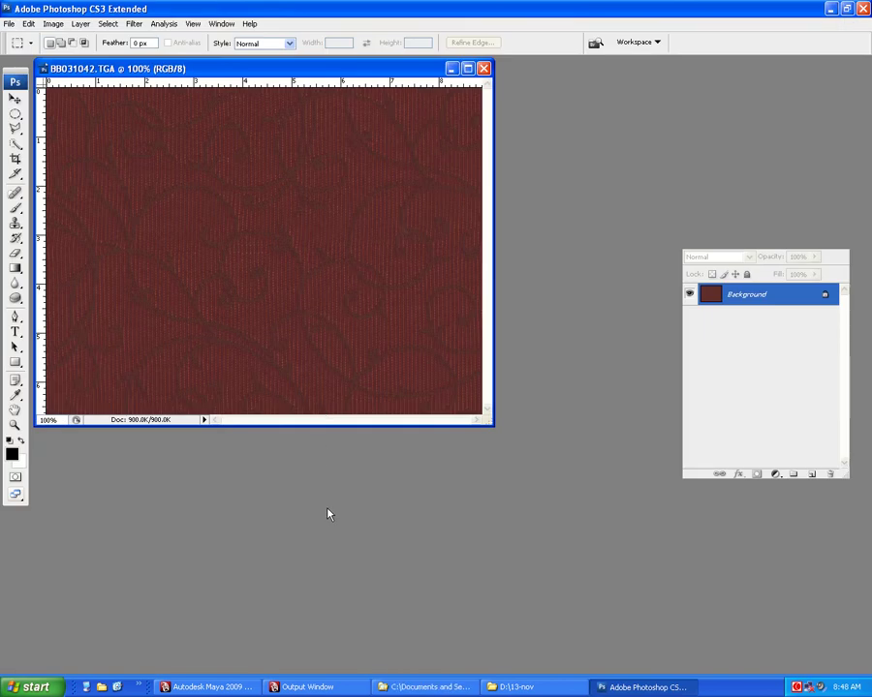
Browse the BB020000 texture folder in an enlarged Open dialog using Thumbnails view
key("ctrl+o")
key("ctrl+v")
key("Return")
left_click(466, 62)
left_click(484, 81)
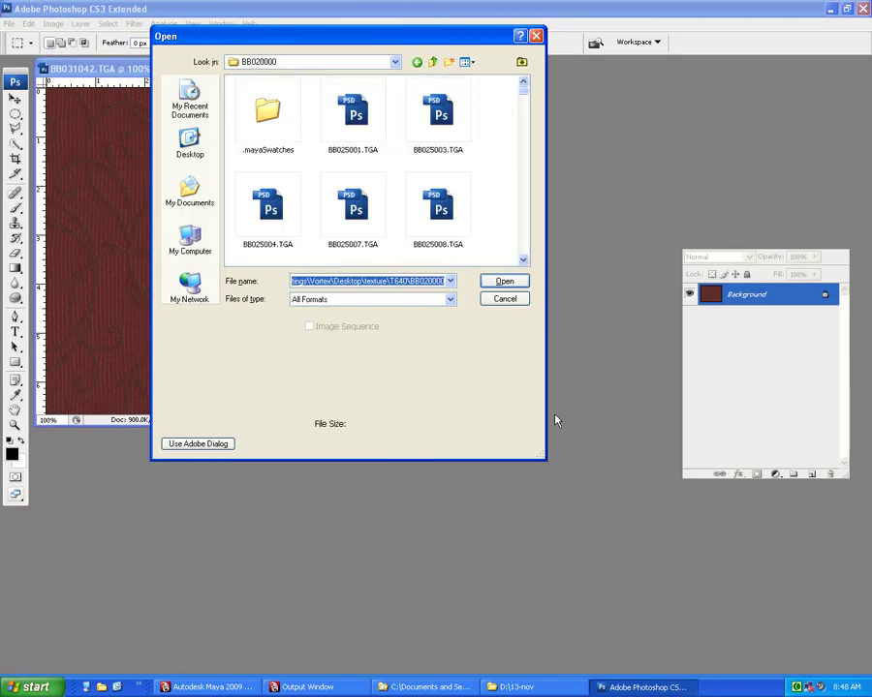
left_click_drag(547, 450, 680, 597)
left_click(444, 310)
right_click(436, 284)
mouse_move(465, 364)
left_click(408, 374)
Step through the BB020000 texture previews, then cancel without opening any file
key("Left")
key("Down")
key("Down")
key("Down")
key("Right")
key("Right")
key("Down")
key("Down")
key("Down")
key("Down")
key("Down")
key("Down")
key("Left")
key("Left")
key("Down")
key("Left")
key("Down")
key("Down")
key("Down")
key("Right")
key("Down")
key("Right")
key("Down")
key("Down")
key("Down")
key("Down")
key("Down")
key("Down")
key("Down")
key("Down")
key("Down")
key("Down")
key("Down")
key("Down")
key("Down")
key("Down")
key("Left")
key("Left")
key("Down")
key("Escape")
Close the BB031042.TGA image and minimize Photoshop
left_click(12, 27)
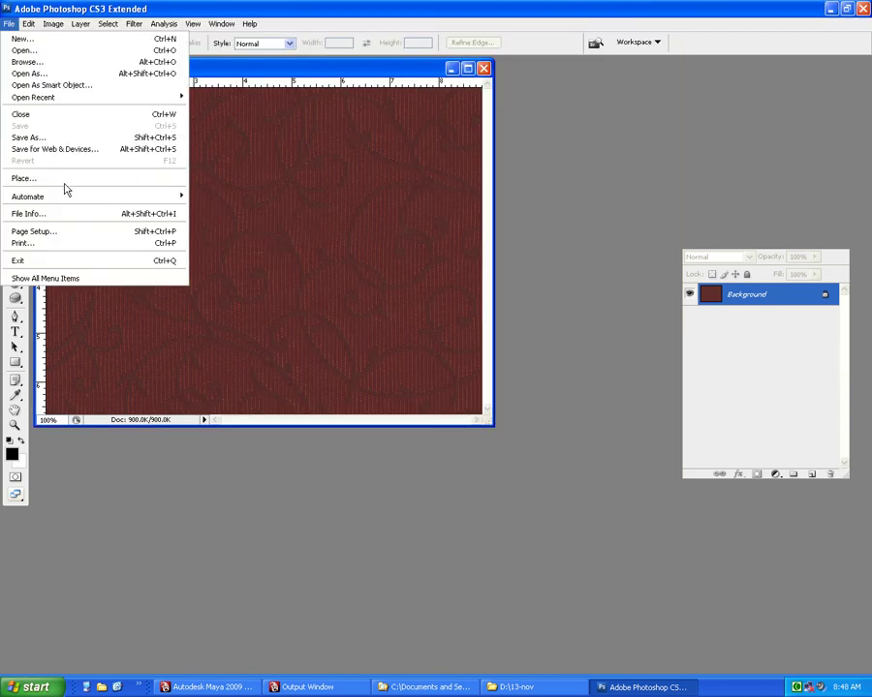
left_click(48, 50)
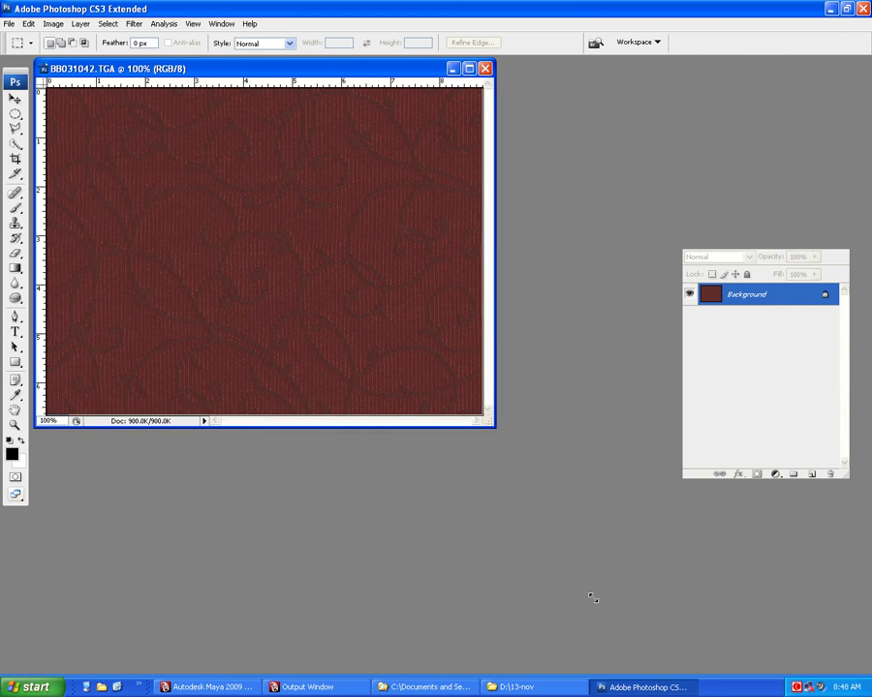
left_click_drag(488, 421, 589, 593)
key("ctrl+w")
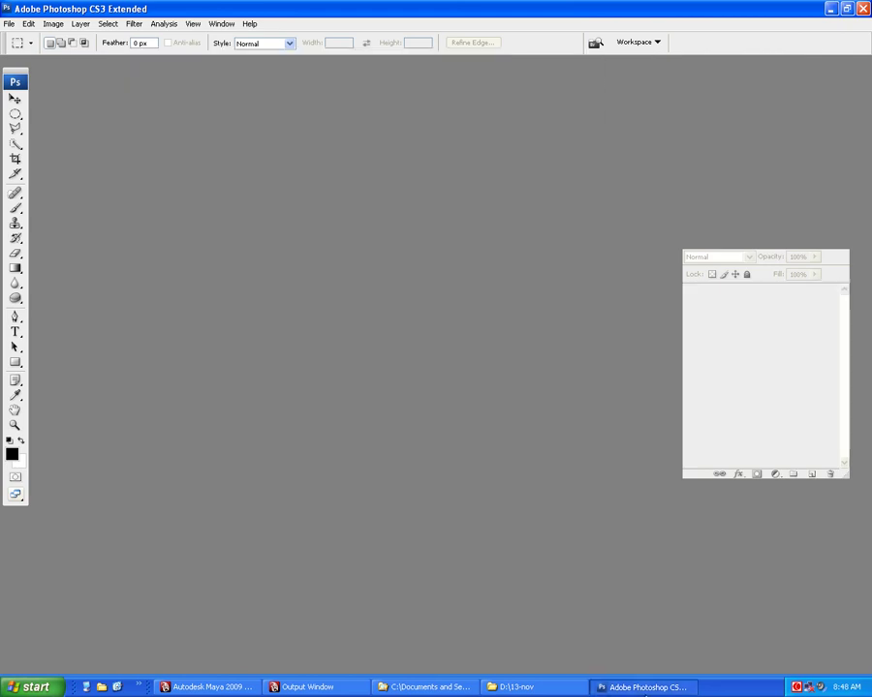
left_click(643, 687)
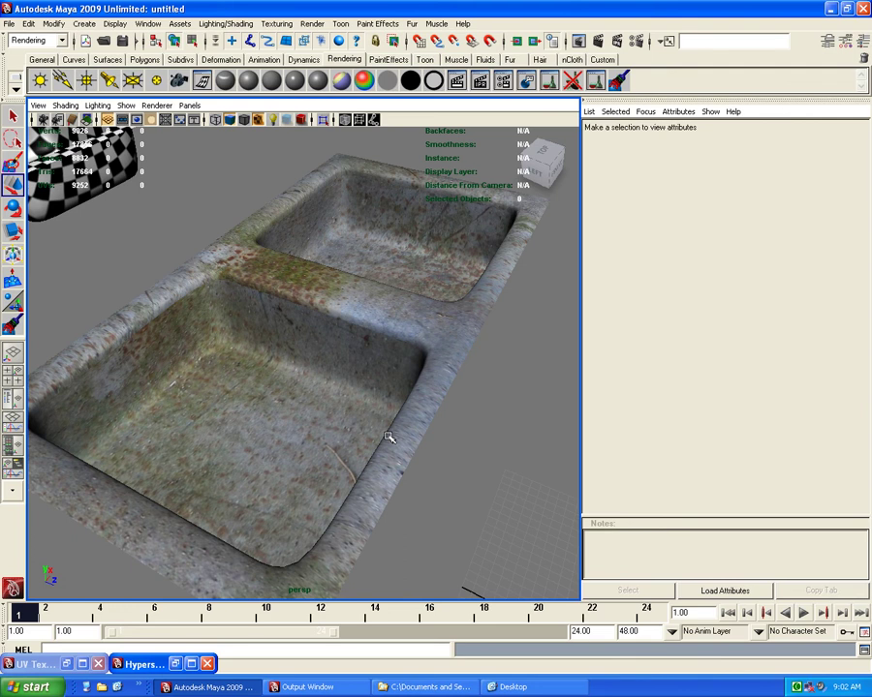
Select the rusty PLATEOX2-textured double sink mesh and open the Texturing menu
scroll(381, 384, "up", 5)
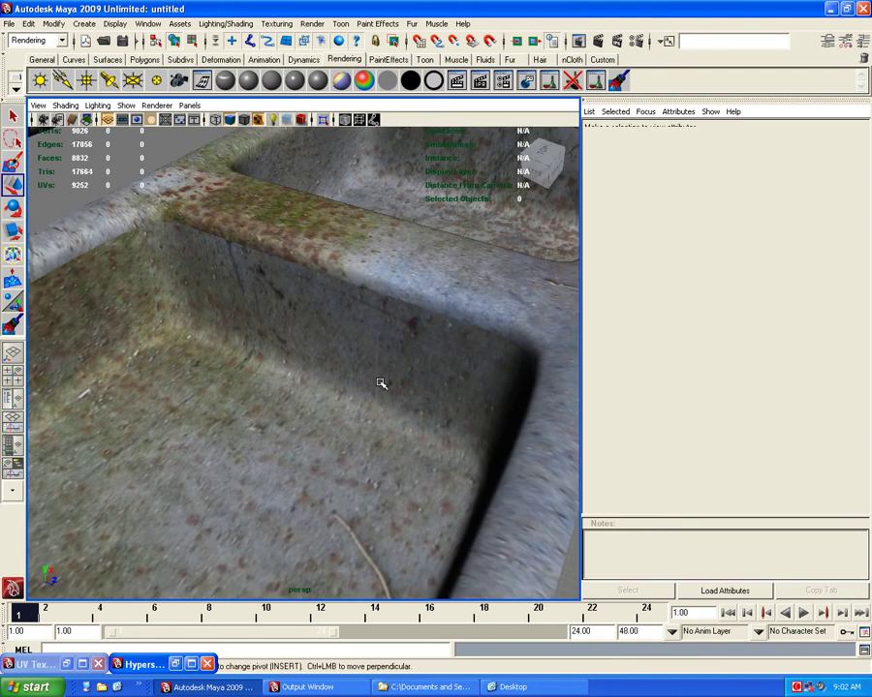
left_click(381, 384)
left_click(276, 23)
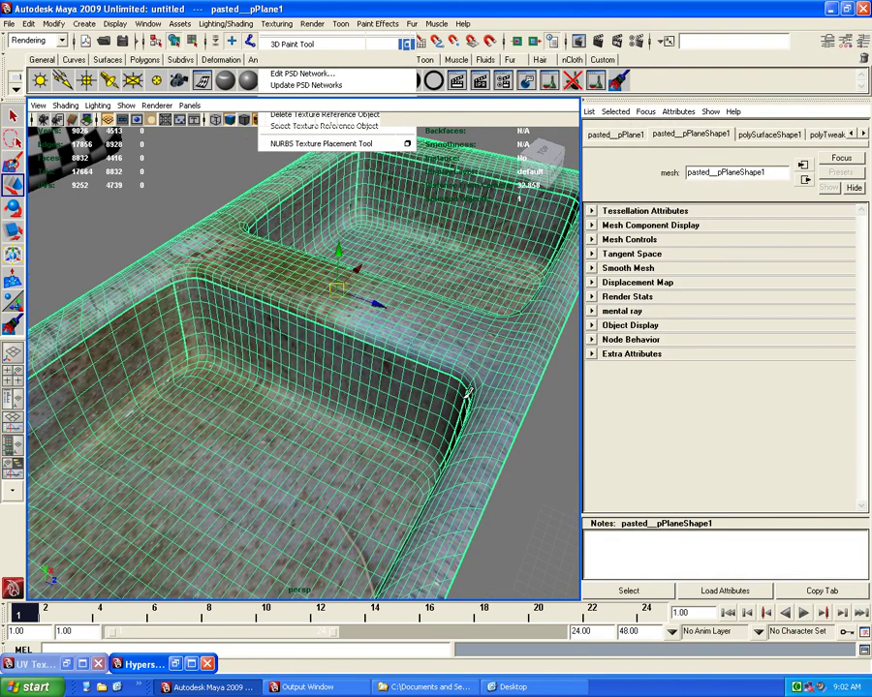
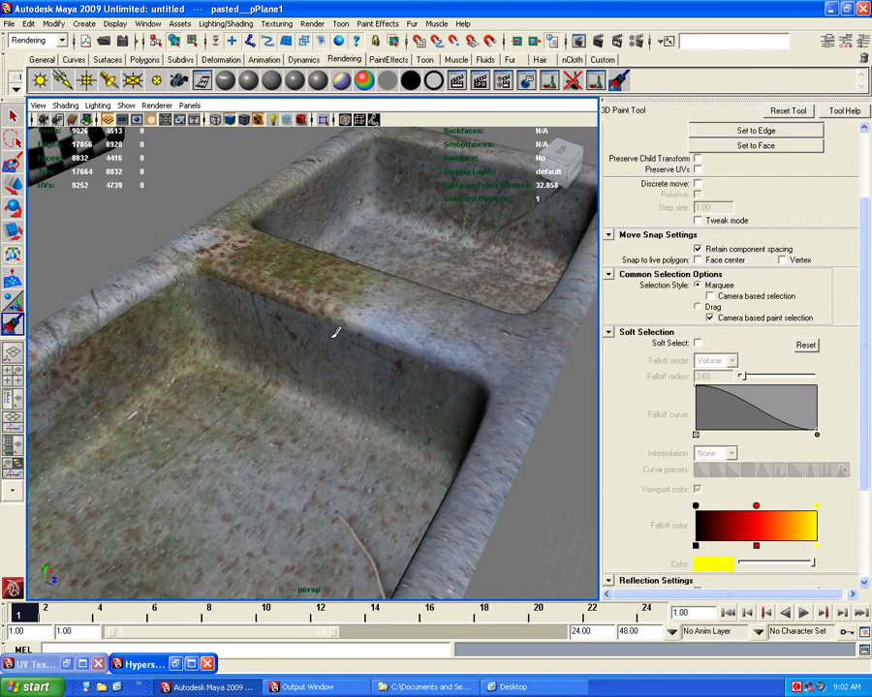
Bring the divider ledge into close view and paint rust clone strokes along its edge
mouse_move(336, 332)
left_mouse_down("alt")
mouse_move(346, 347)
mouse_move(305, 320)
left_mouse_up("alt")
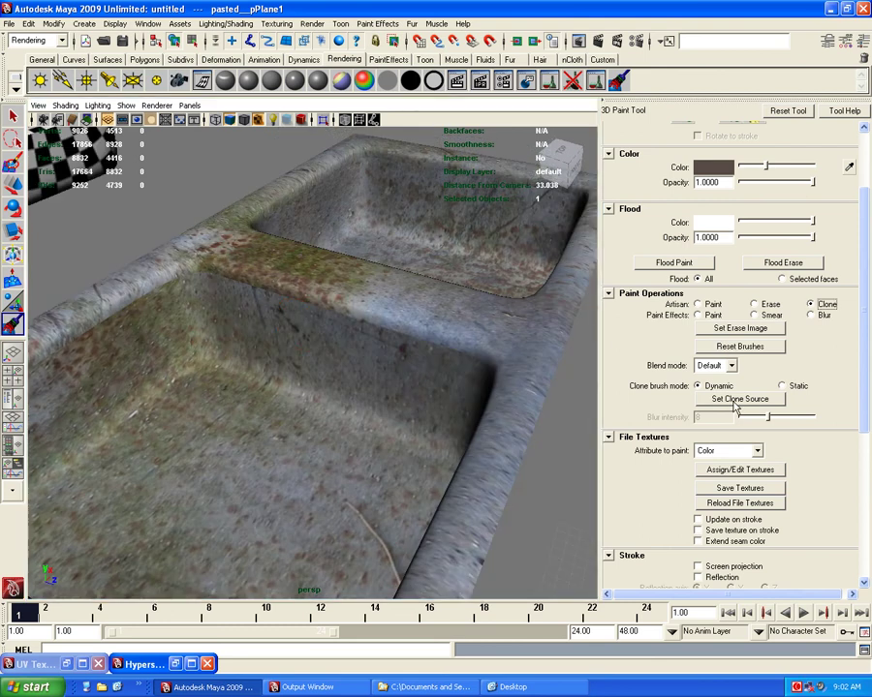
mouse_move(264, 223)
left_mouse_down("alt")
mouse_move(361, 329)
mouse_move(344, 320)
left_mouse_up("alt")
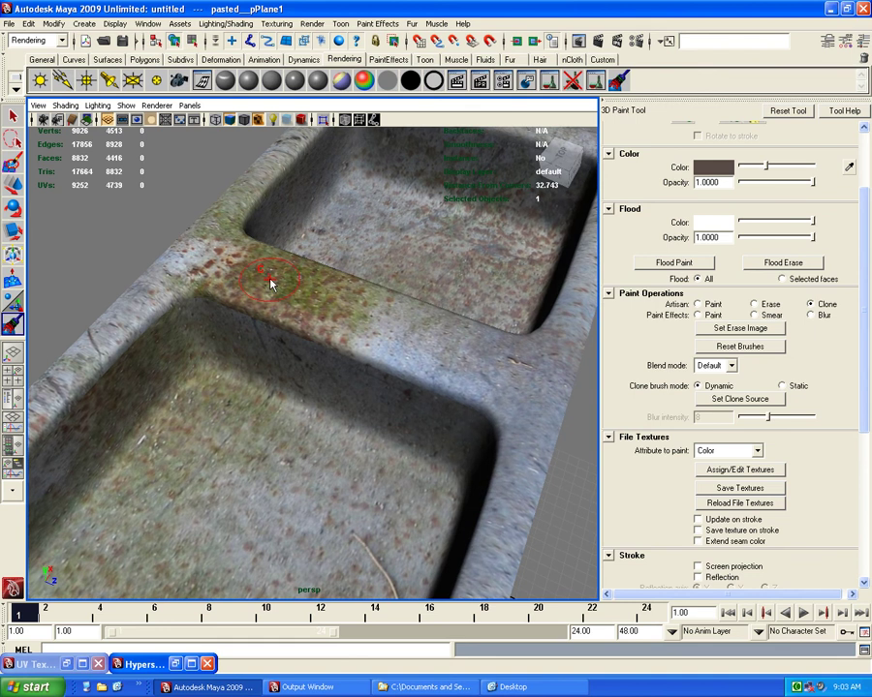
left_click_drag(270, 284, 340, 329, "alt")
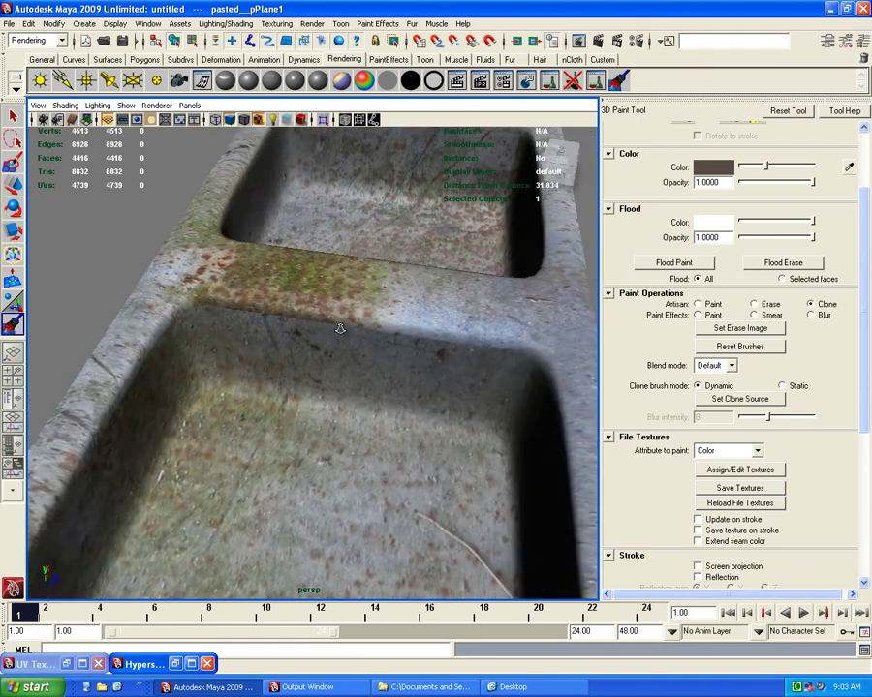
scroll(340, 329, "up", 3)
mouse_move(227, 287)
left_mouse_down("alt")
mouse_move(257, 291)
mouse_move(187, 296)
left_mouse_up("alt")
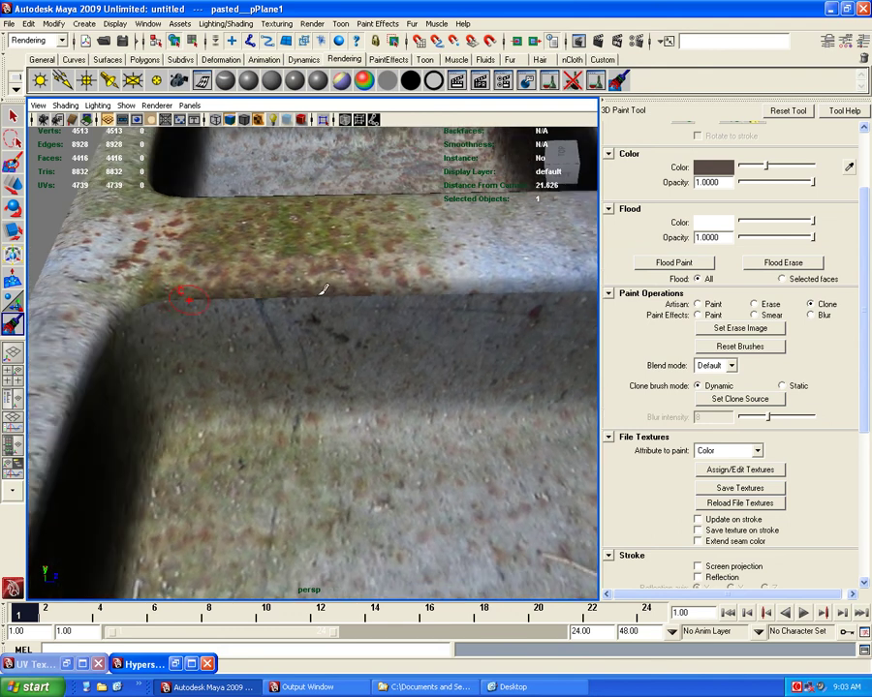
left_click_drag(320, 289, 299, 286)
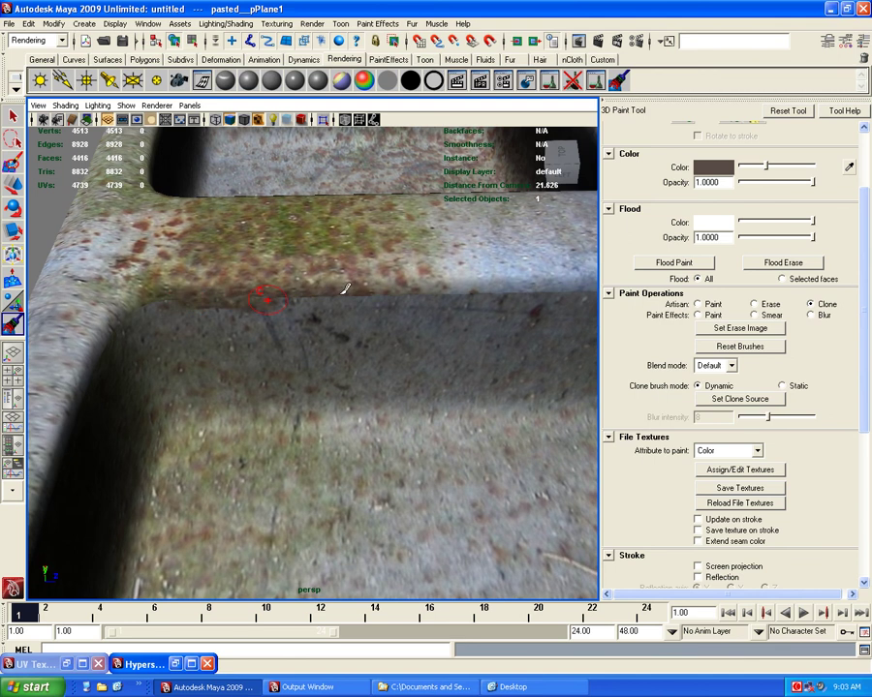
scroll(345, 288, "up", 1)
left_click_drag(346, 288, 219, 325, "alt")
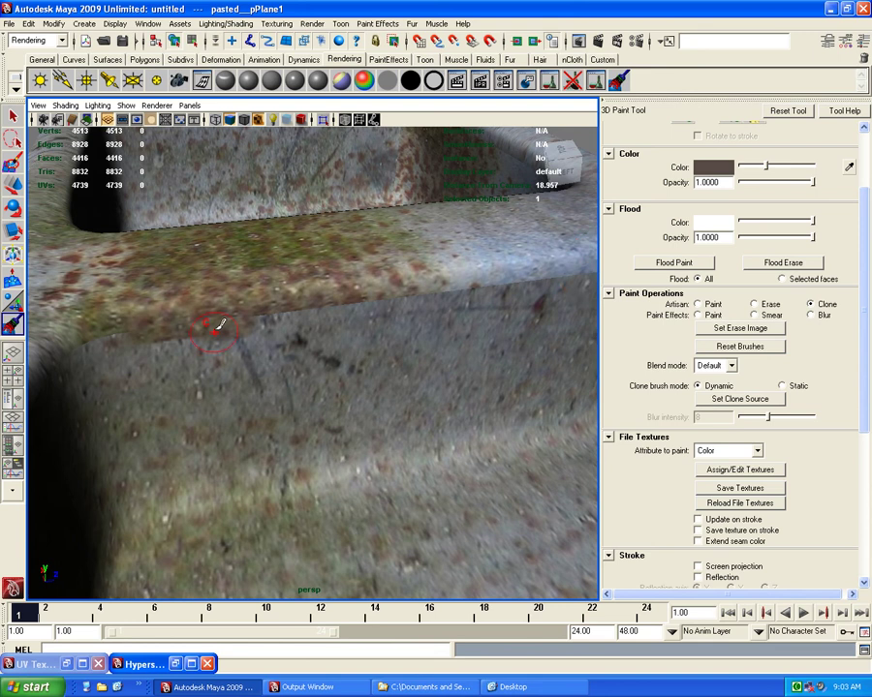
scroll(678, 242, "up", 3)
scroll(678, 242, "up", 1)
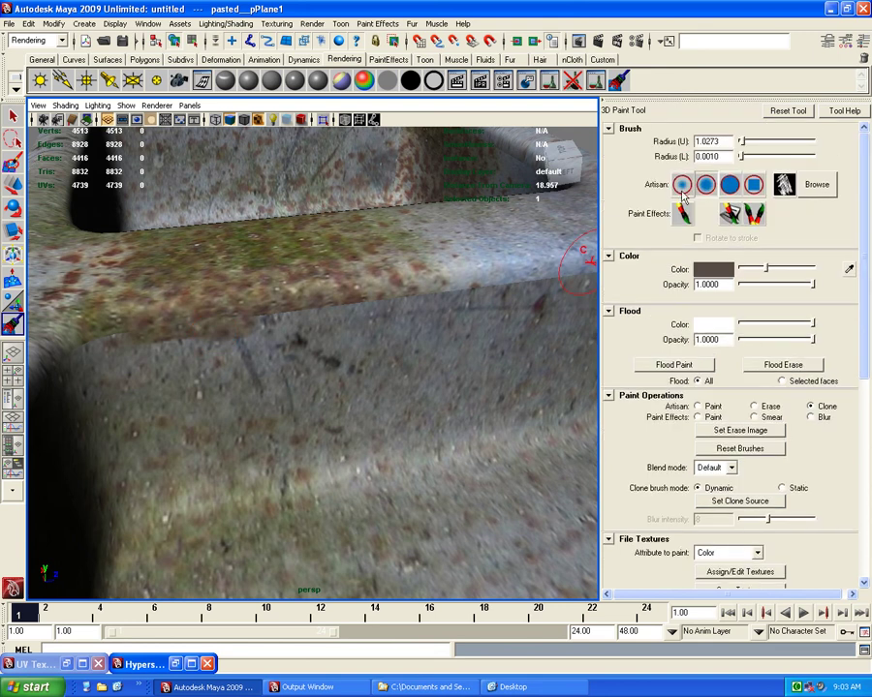
left_click_drag(288, 288, 229, 308, "alt")
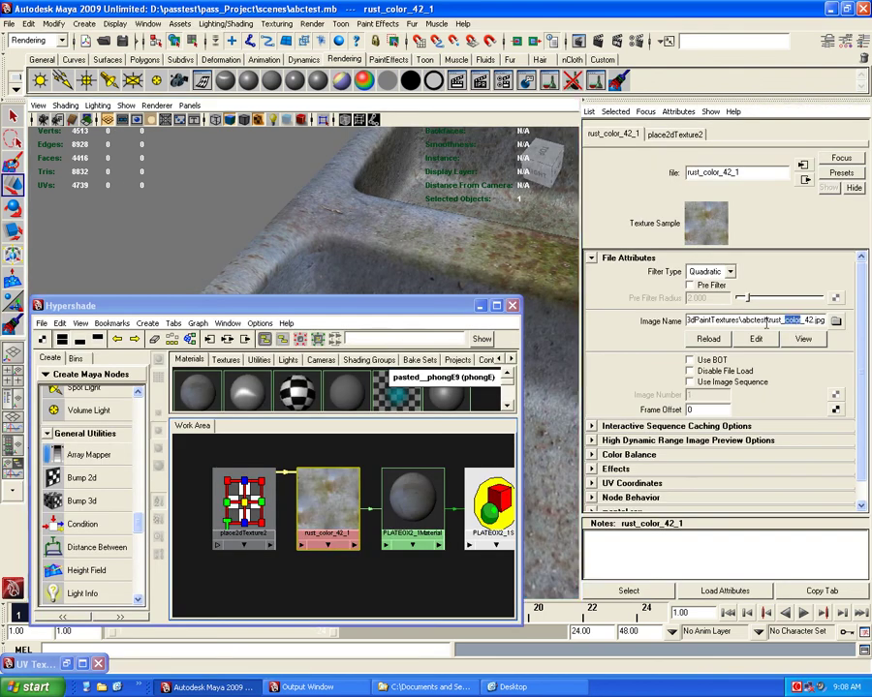
Select the rust_color_42.jpg file name in the Image Name path and minimize Hypershade
left_click_drag(768, 319, 839, 321)
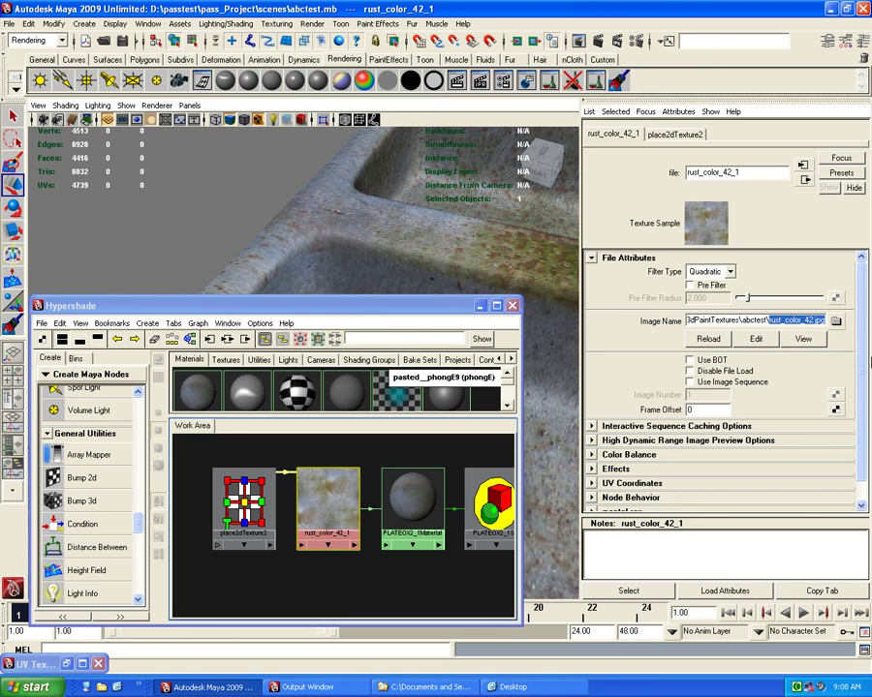
left_click(478, 307)
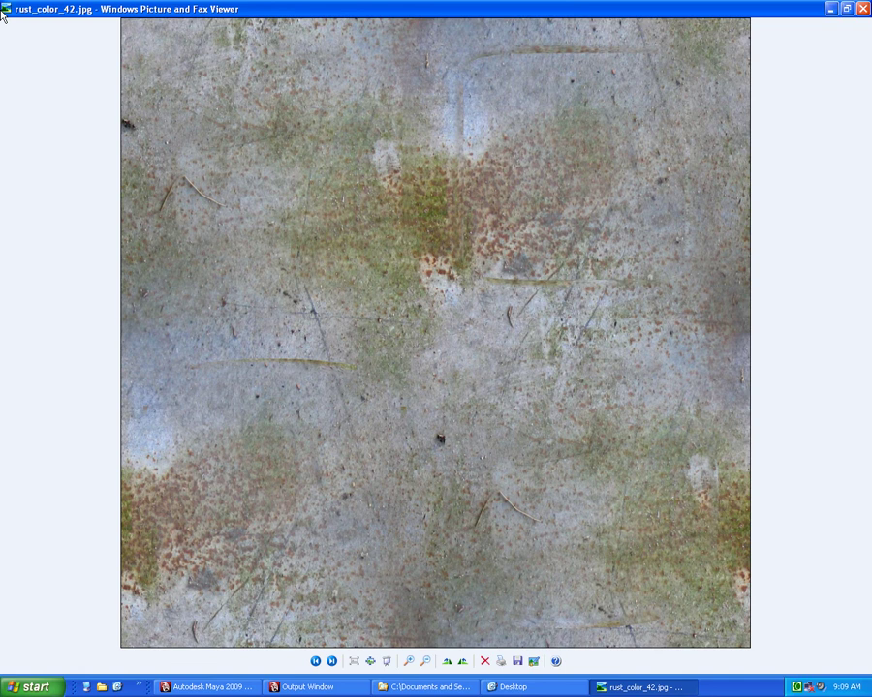
Close the image viewer, select the sink mesh and show its rust_color_42_1 texture attributes
left_click(3, 12)
left_click(115, 104)
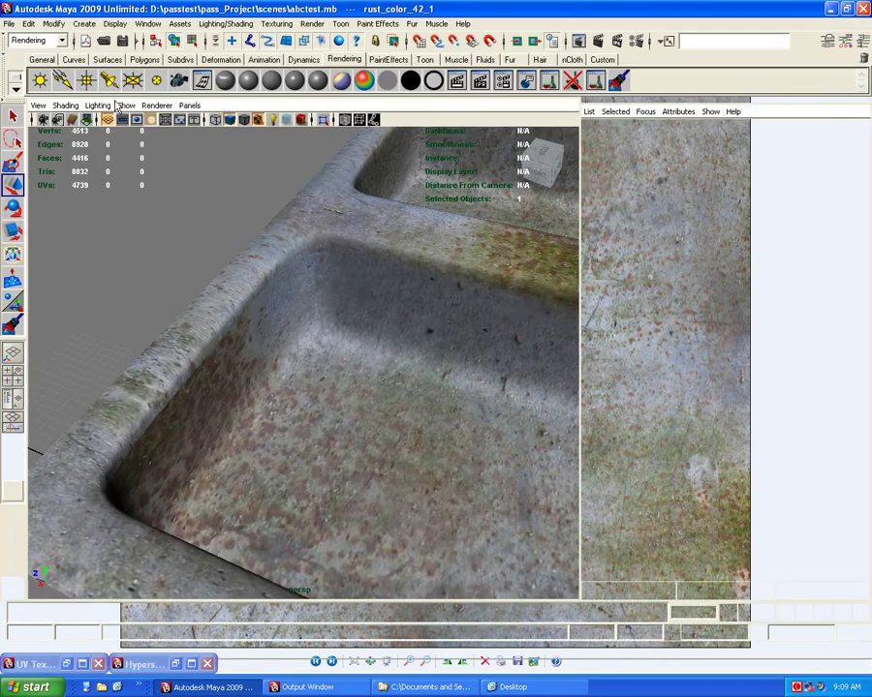
left_click(418, 329)
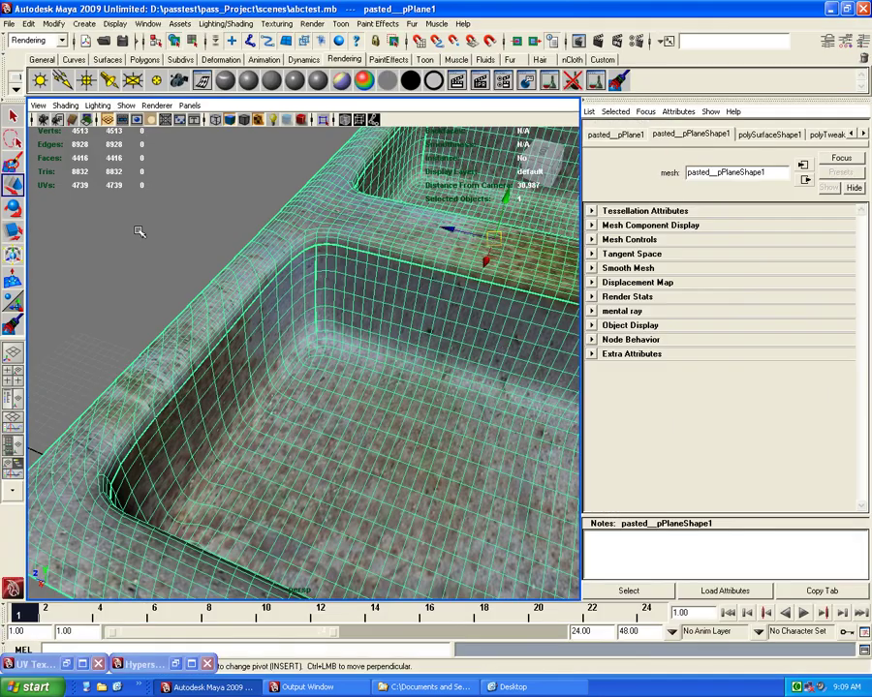
left_click(542, 692)
left_click_drag(469, 56, 415, 370)
left_click(344, 217)
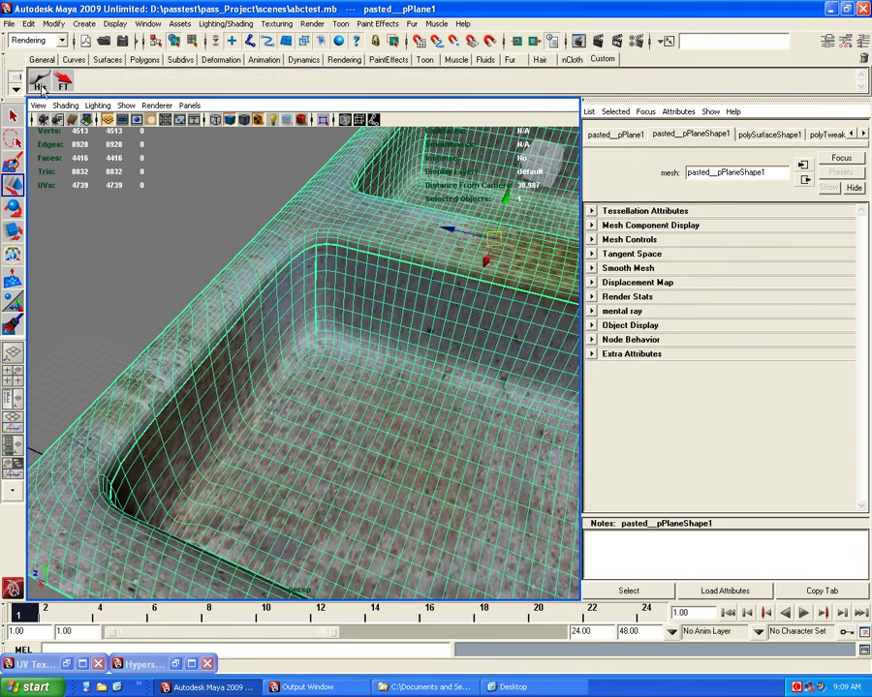
mouse_move(462, 346)
right_mouse_down("alt")
mouse_move(235, 357)
mouse_move(278, 274)
right_mouse_up("alt")
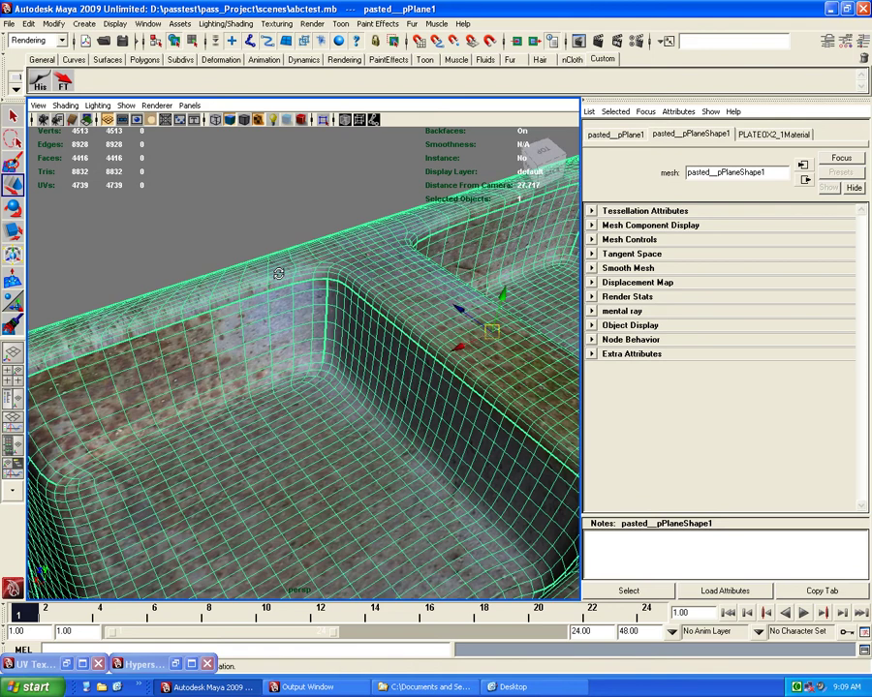
left_click(772, 133)
left_click(850, 362)
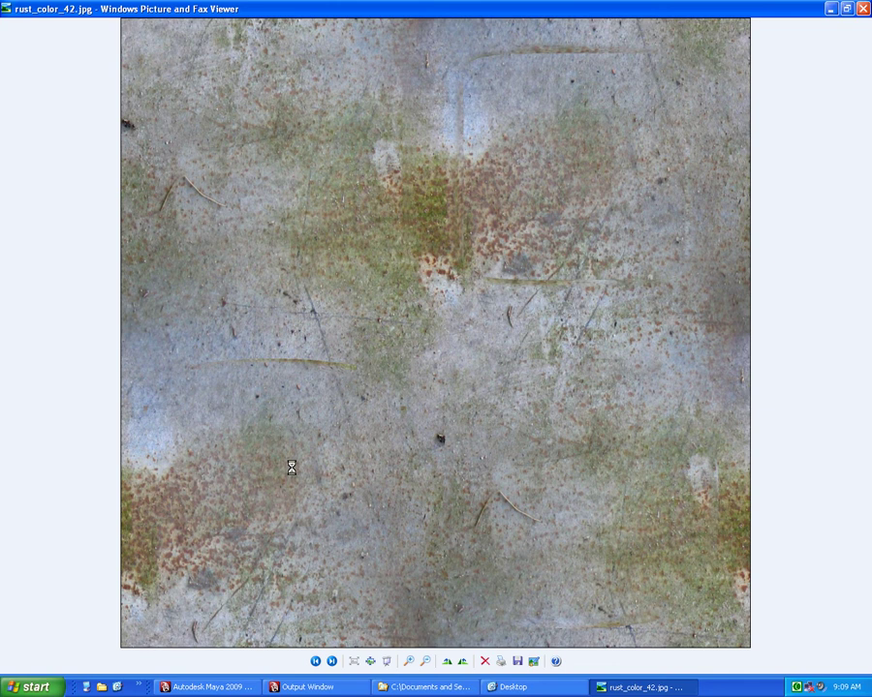
Check in the image Properties that the rust texture is 2048 x 2048 pixels, then close the viewer
right_click(169, 481)
left_click(403, 411)
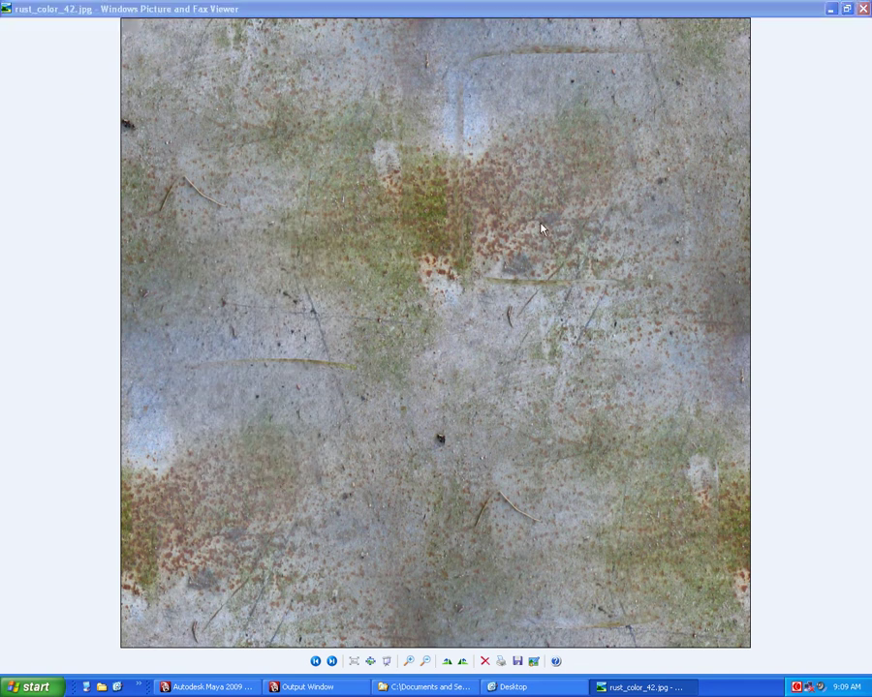
left_click(133, 134)
left_click(99, 129)
left_click(292, 355)
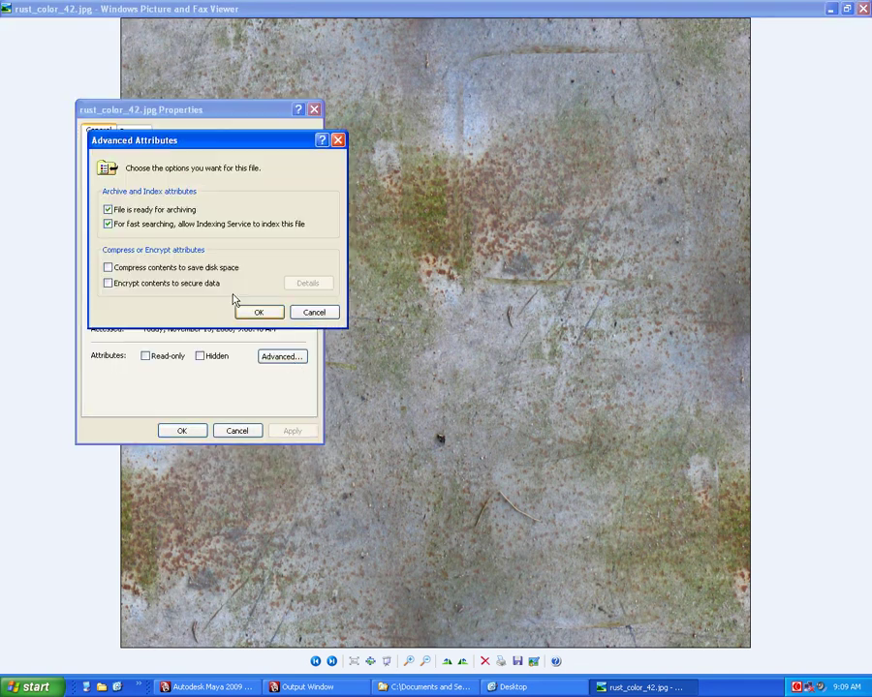
left_click(316, 312)
left_click(134, 130)
left_click(276, 333)
left_click(192, 193)
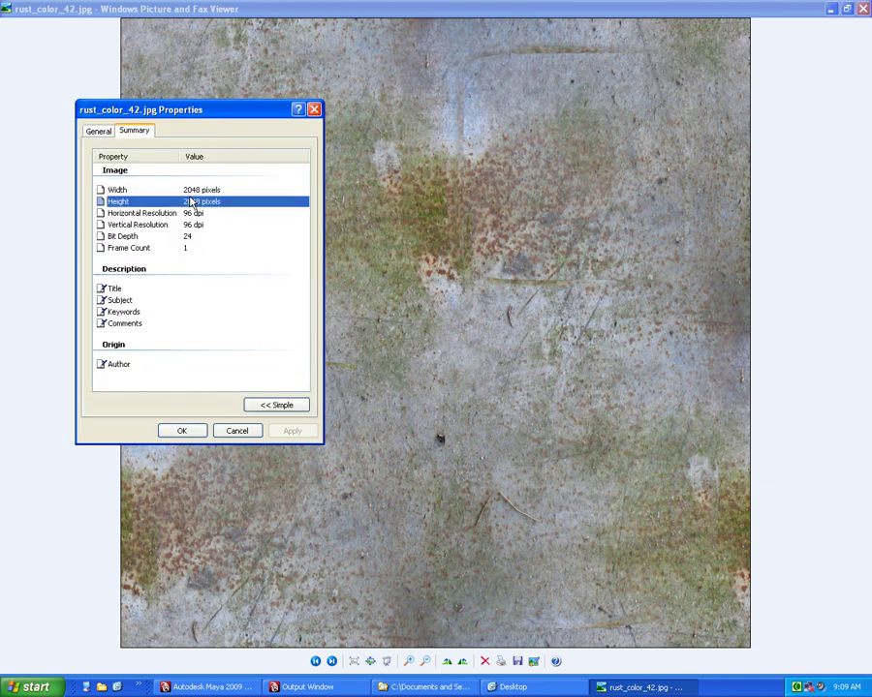
left_click(314, 109)
double_click(9, 9)
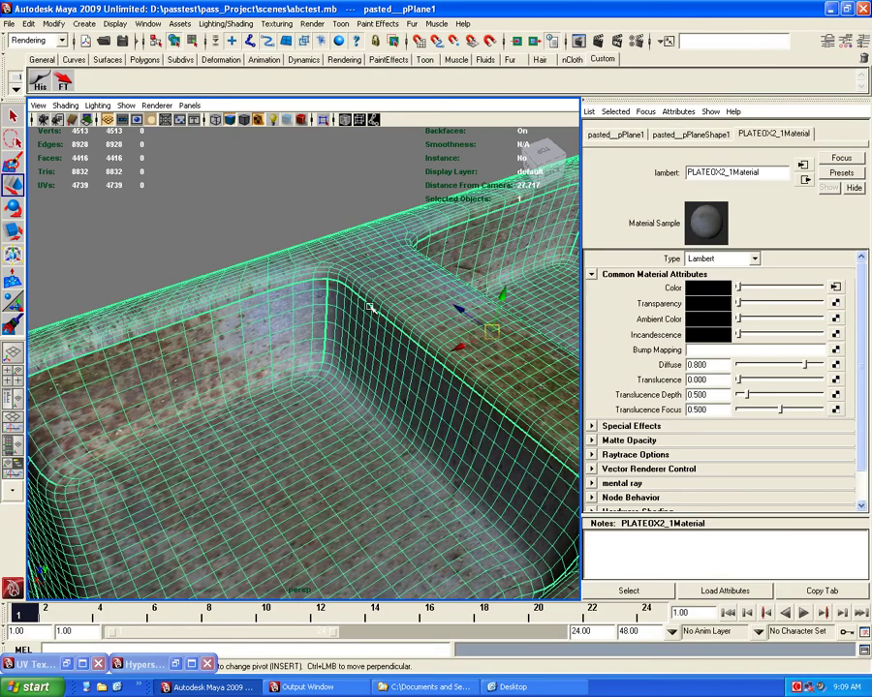
Assign a new 512 x 512 Targa (tga) paint texture through the 3D Paint Tool's Assign/Edit Textures
left_click_drag(376, 295, 394, 341, "alt")
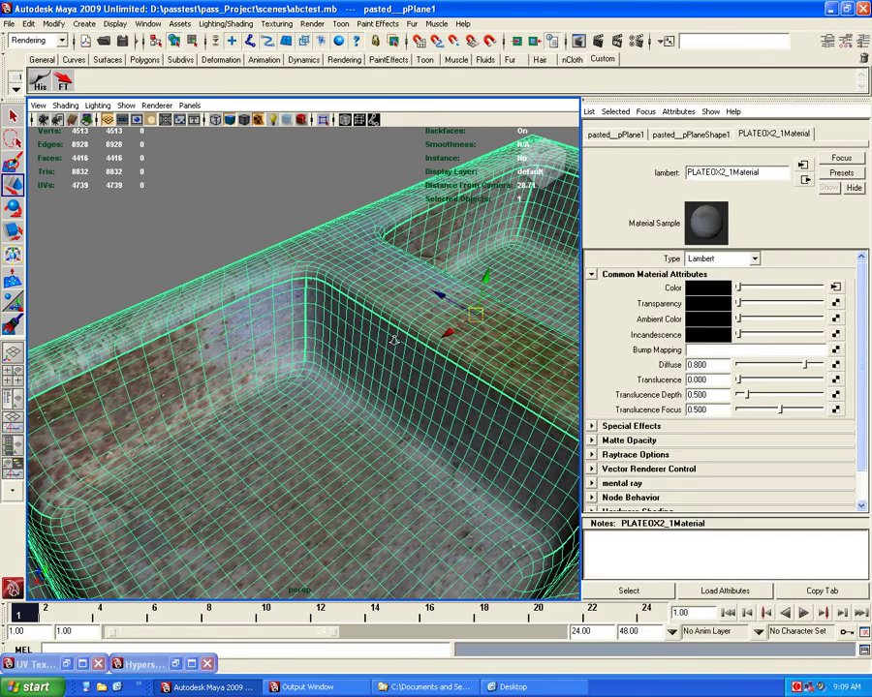
right_click_drag(394, 341, 272, 197, "alt")
left_click(276, 24)
left_click(286, 30)
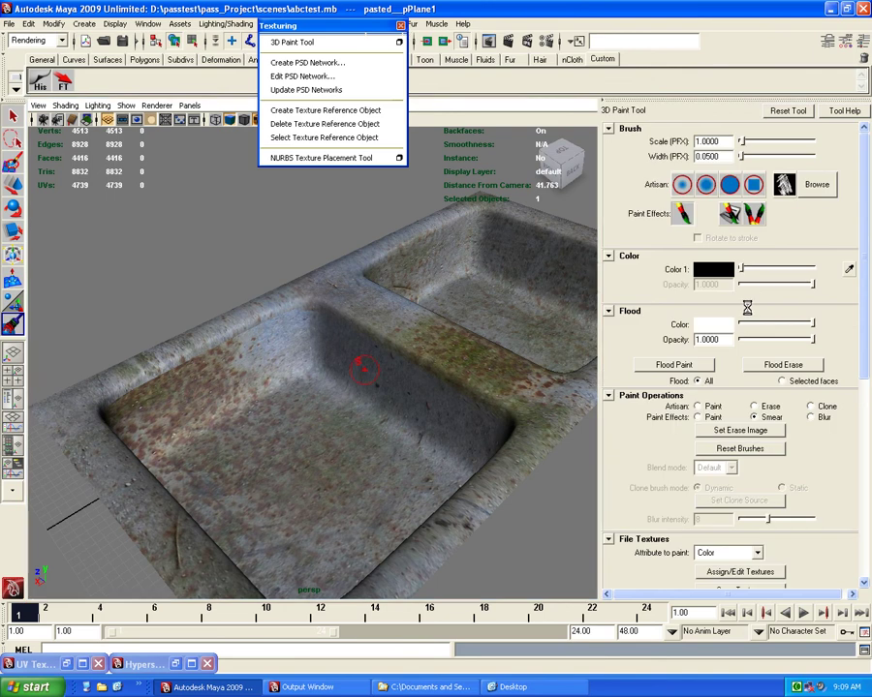
scroll(778, 419, "down", 5)
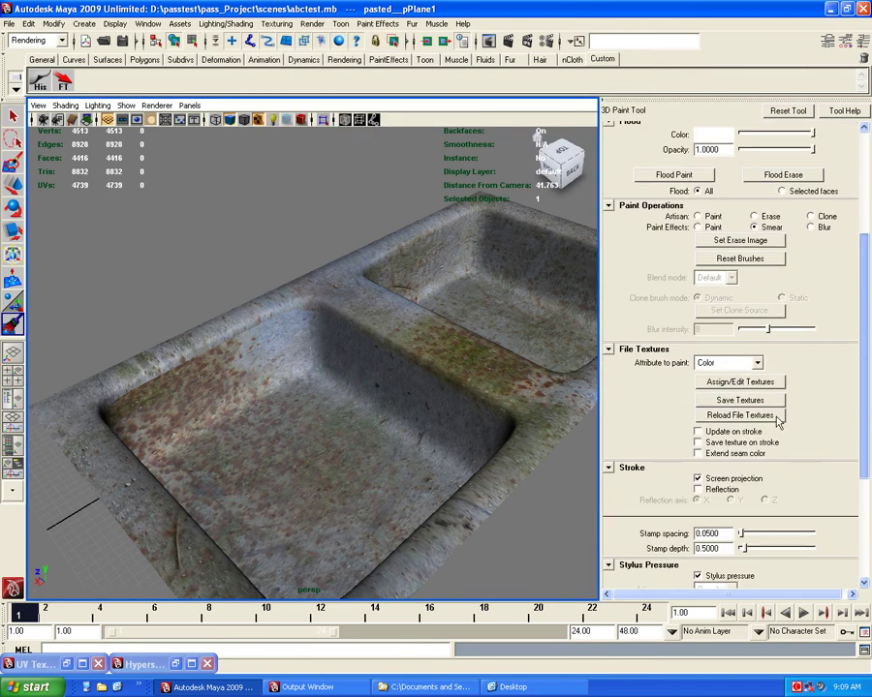
left_click(739, 373)
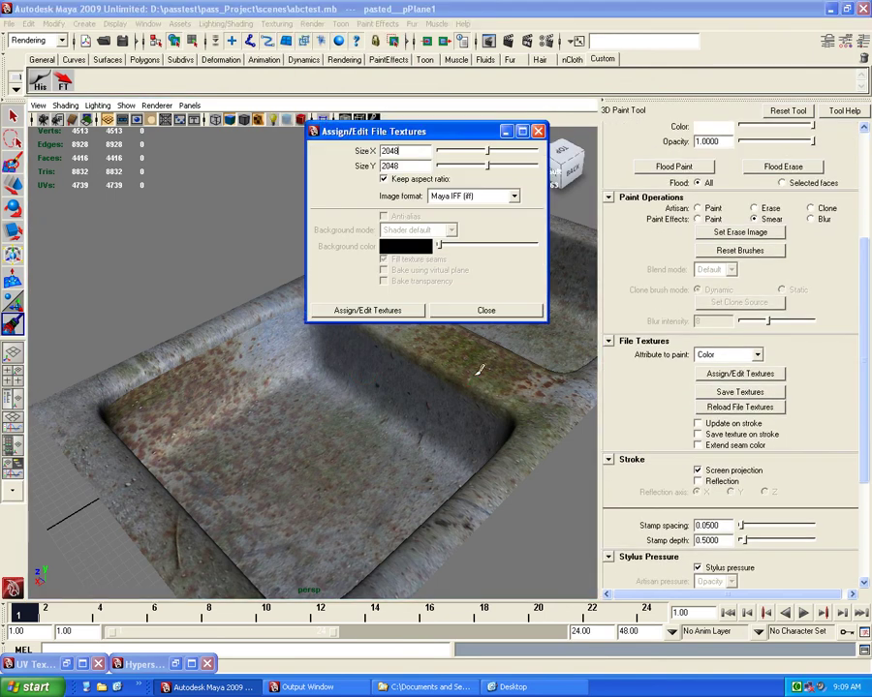
double_click(397, 151)
type("512")
left_click(407, 167)
left_click(472, 198)
left_click_drag(473, 204, 436, 304)
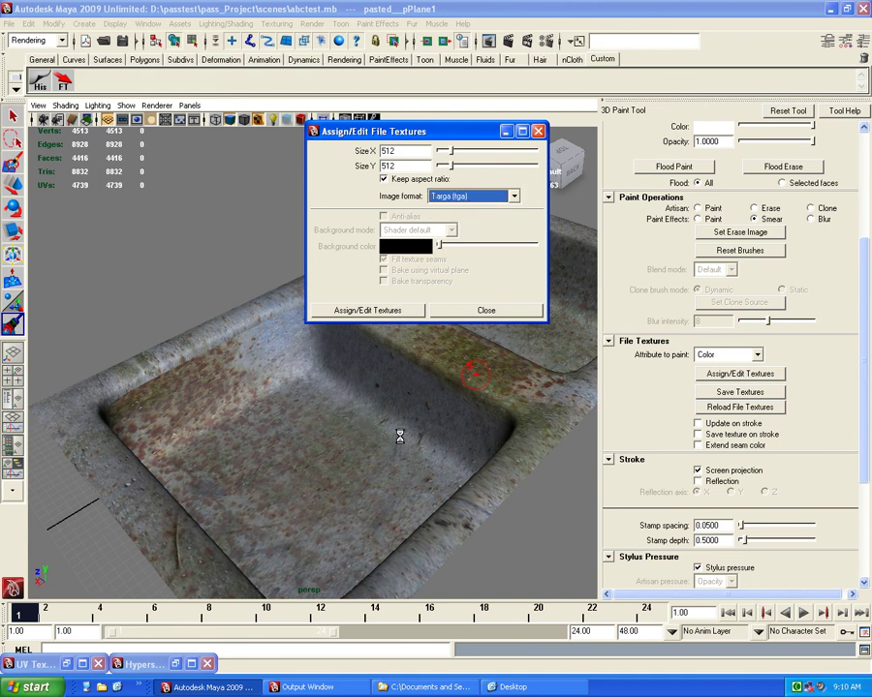
Save the sink's painted texture to a Targa (tga) file
left_click(740, 393)
left_click_drag(786, 664, 752, 649)
left_click(440, 320)
Switch to the Move Tool and show the rust_color_42_1 texture node in the Attribute Editor
key("w")
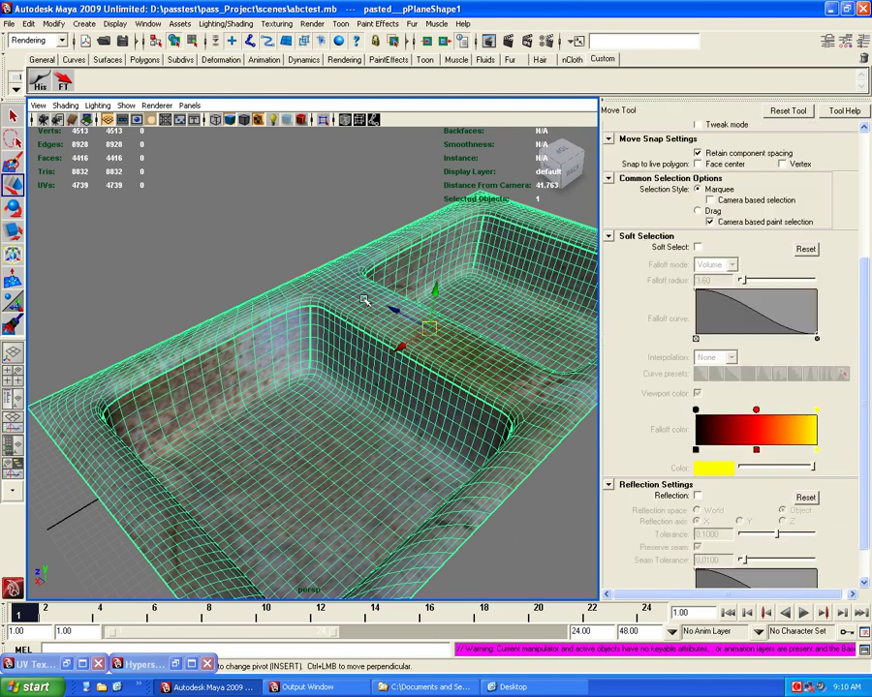
scroll(862, 170, "up", 5)
key("ctrl+a")
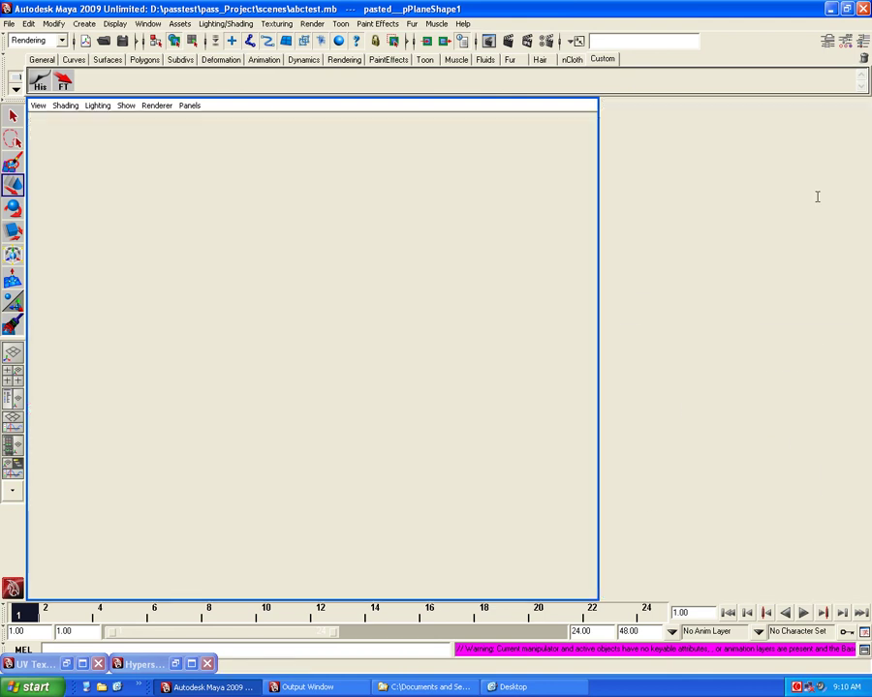
left_click(709, 133)
left_click(816, 352)
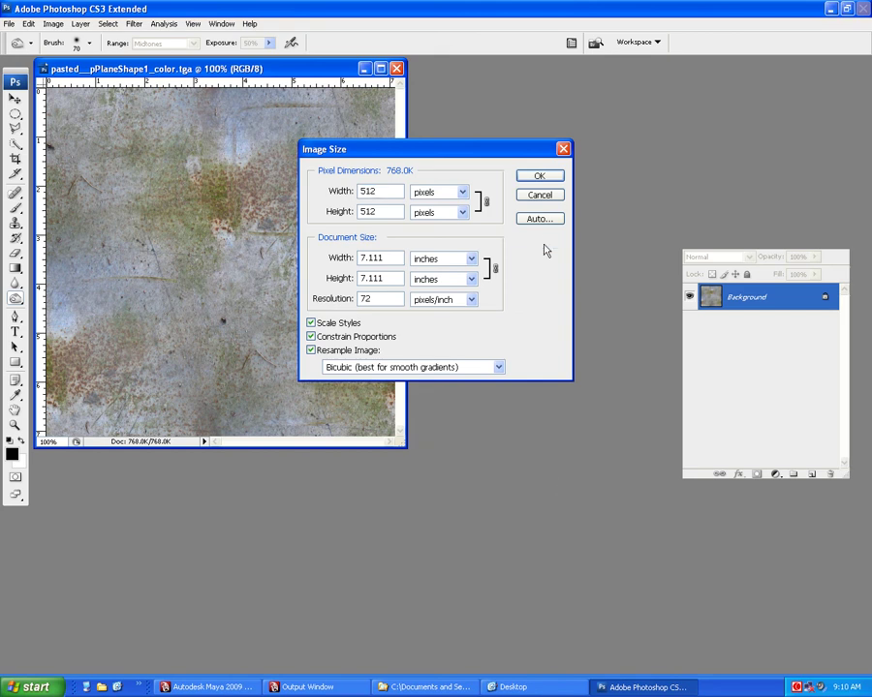
Cancel Image Size, close pasted__pPlaneShape1_color.tga in Photoshop and return to Maya
left_click(540, 195)
key("ctrl+w")
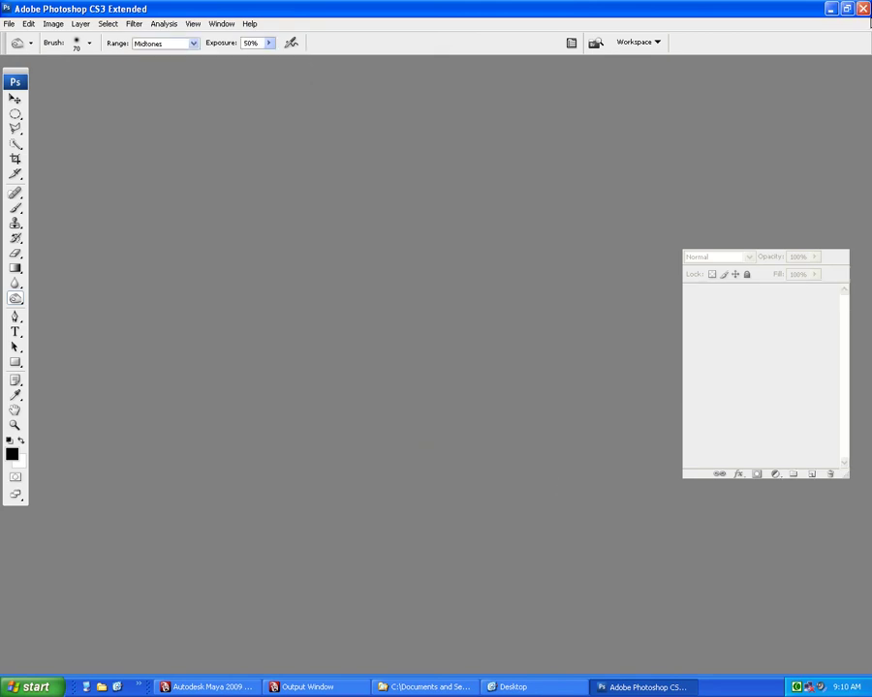
key("alt+Tab")
scroll(378, 360, "up", 3)
Set the 3D Paint Tool to Blur with intensity 1 and paint a blur stroke inside the basin
key("ctrl+a")
left_click_drag(283, 322, 415, 346, "alt")
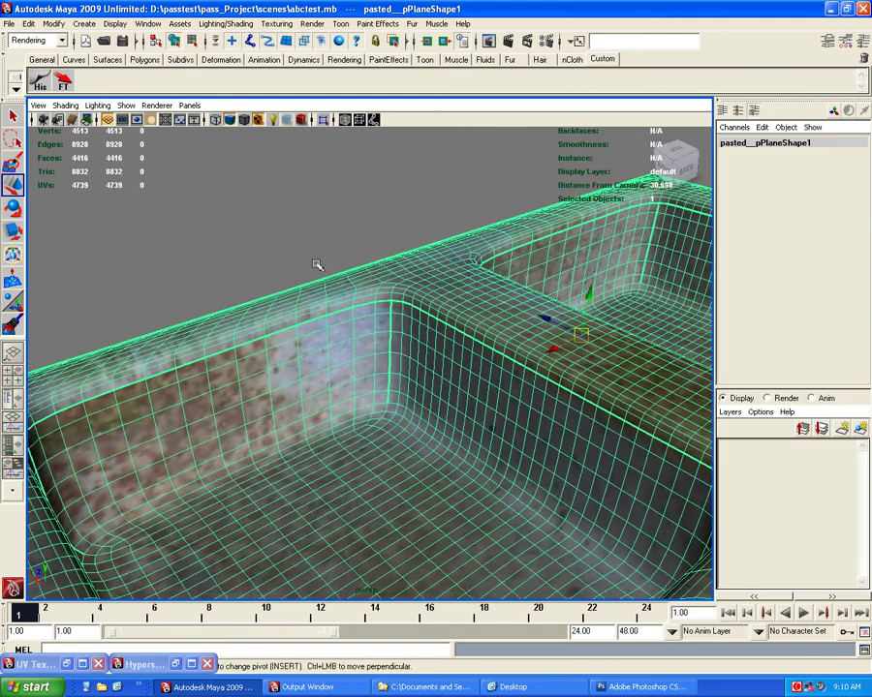
left_click_drag(472, 367, 403, 351, "alt")
left_click(846, 40)
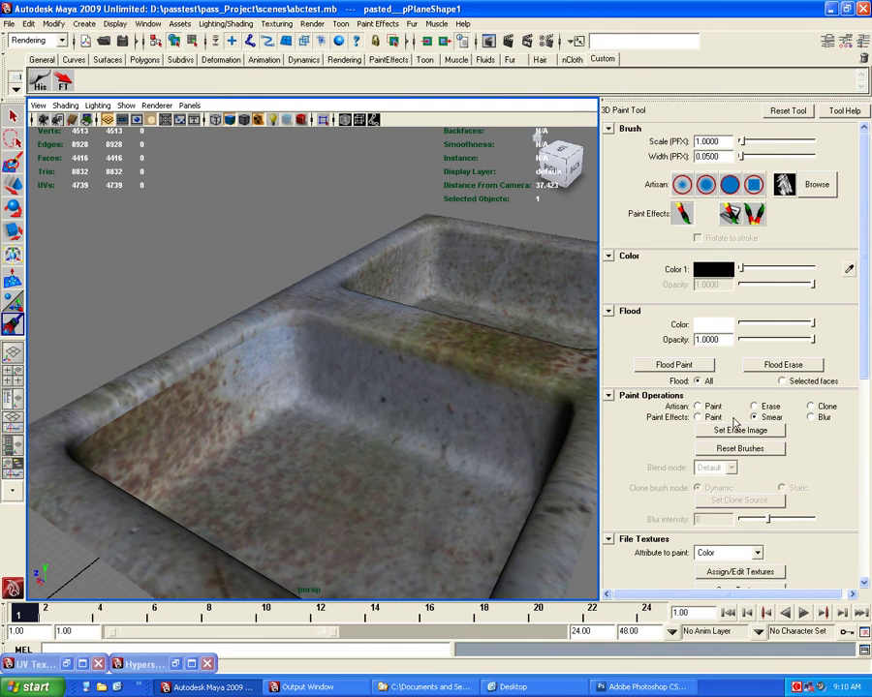
mouse_move(234, 351)
left_mouse_down("alt")
mouse_move(275, 343)
mouse_move(209, 345)
mouse_move(320, 332)
mouse_move(244, 345)
left_mouse_up("alt")
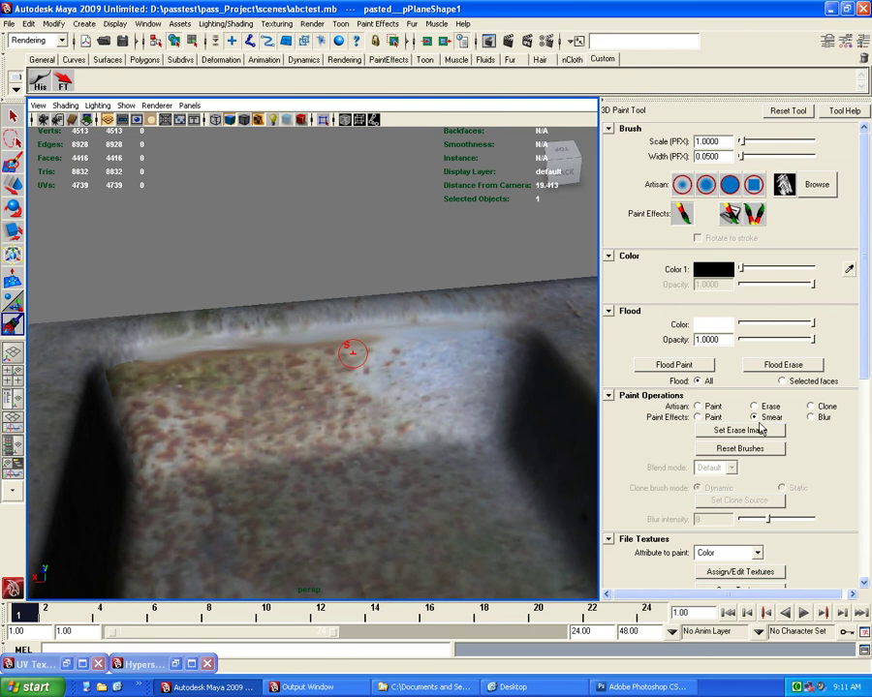
left_click(811, 418)
left_click_drag(757, 517, 740, 519)
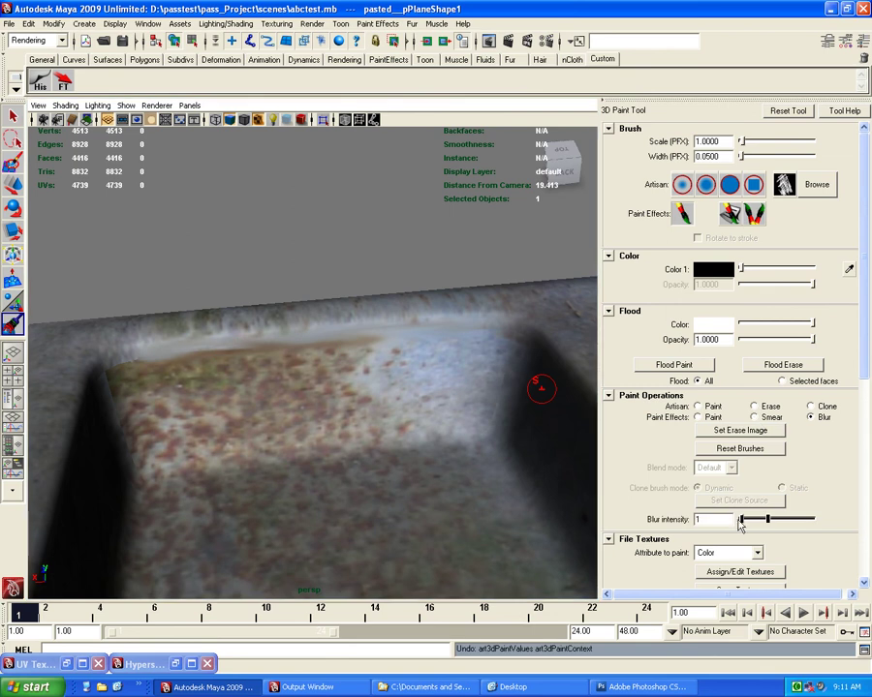
mouse_move(217, 353)
left_mouse_down("alt")
mouse_move(285, 346)
mouse_move(308, 361)
mouse_move(302, 368)
left_mouse_up("alt")
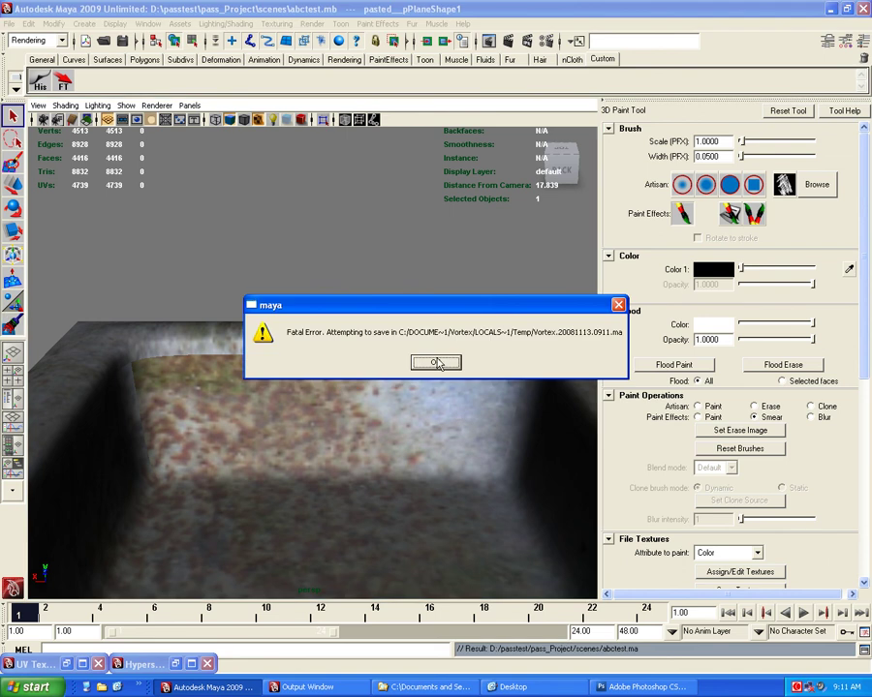
Dismiss the fatal error dialog and view the tub from lower down
left_click(436, 364)
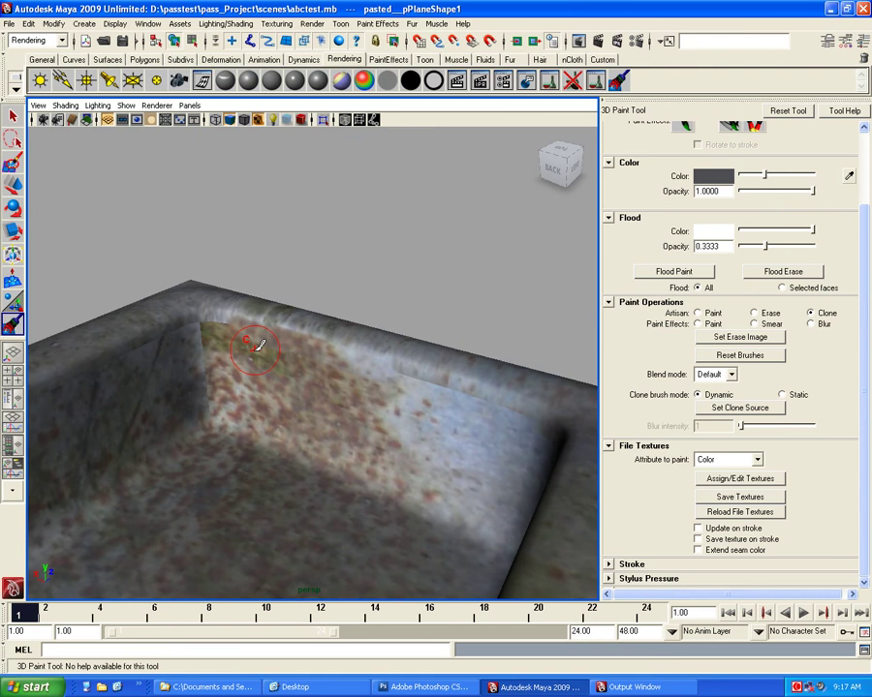
mouse_move(258, 345)
left_mouse_down("alt")
mouse_move(199, 326)
mouse_move(220, 370)
mouse_move(217, 356)
left_mouse_up("alt")
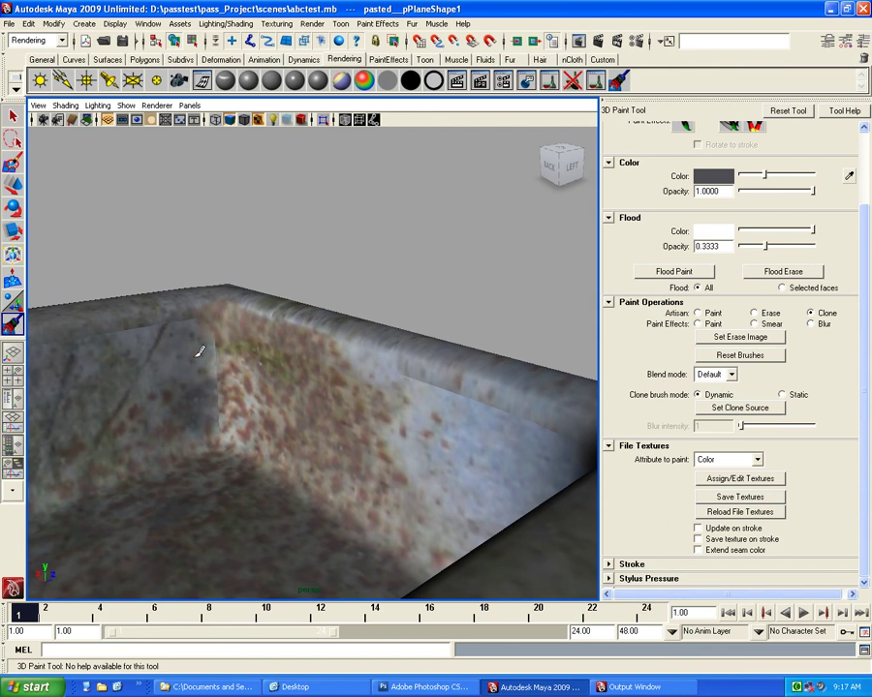
Set a clone source on the tub wall and clone concrete texture across the left and back walls
key("h")
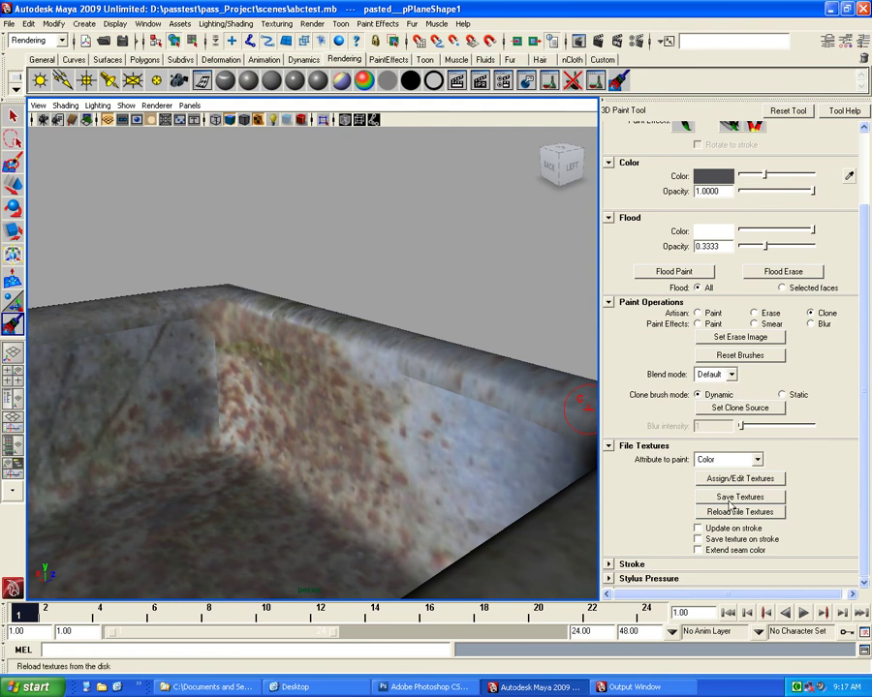
left_click(740, 407)
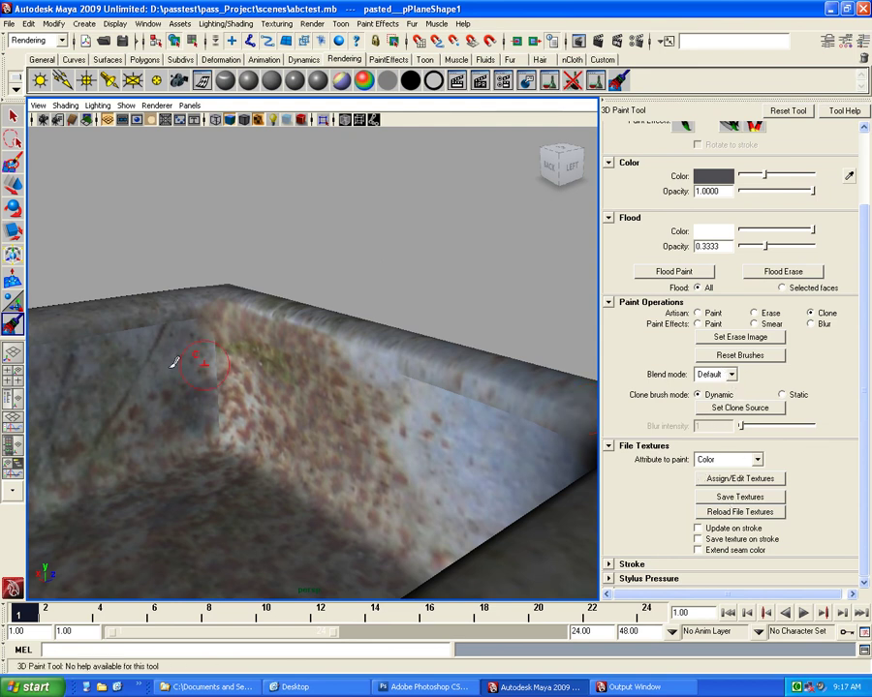
left_click(219, 338)
left_click_drag(296, 424, 186, 433, "alt")
right_click_drag(186, 433, 433, 461, "alt")
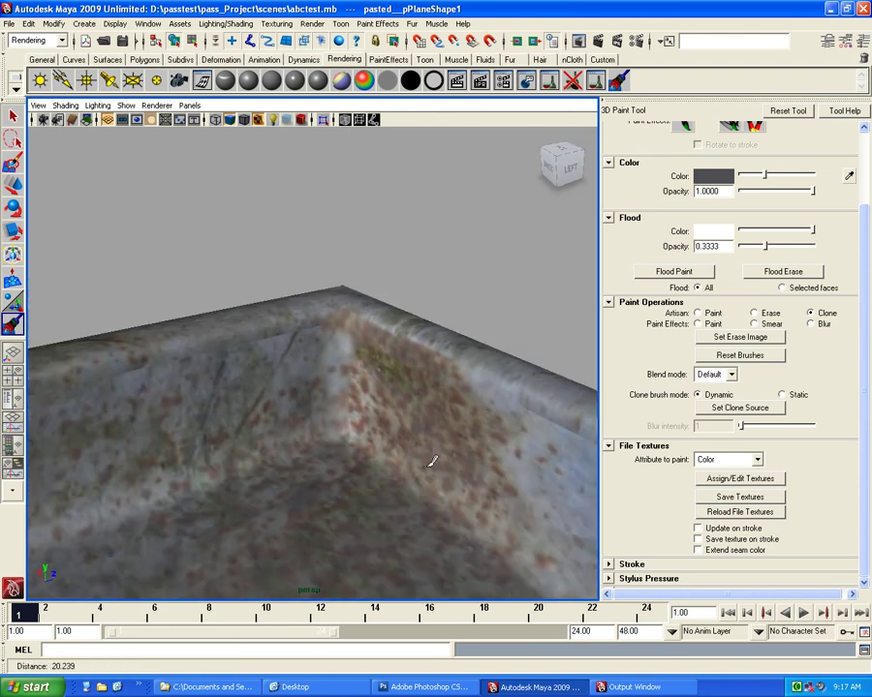
left_click_drag(433, 461, 463, 397, "alt")
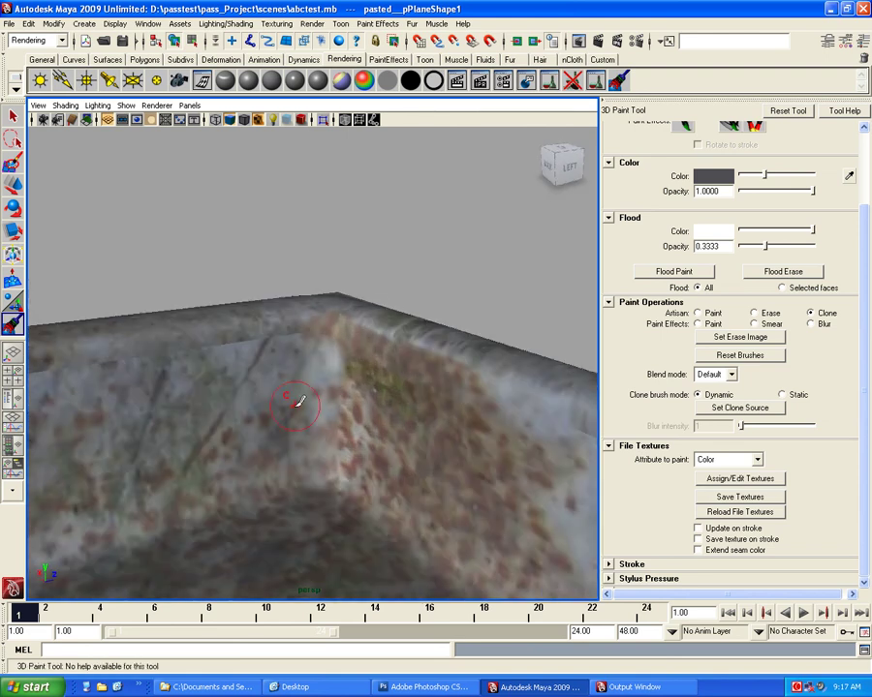
left_click_drag(184, 348, 414, 360)
right_click_drag(514, 356, 407, 374, "alt")
mouse_move(407, 374)
left_mouse_down("alt")
mouse_move(385, 382)
mouse_move(285, 331)
mouse_move(322, 389)
mouse_move(253, 379)
mouse_move(276, 379)
mouse_move(315, 443)
left_mouse_up("alt")
Clone lighter concrete texture along the tub's front rim, then pull back to see both tubs
right_click_drag(315, 443, 210, 424, "alt")
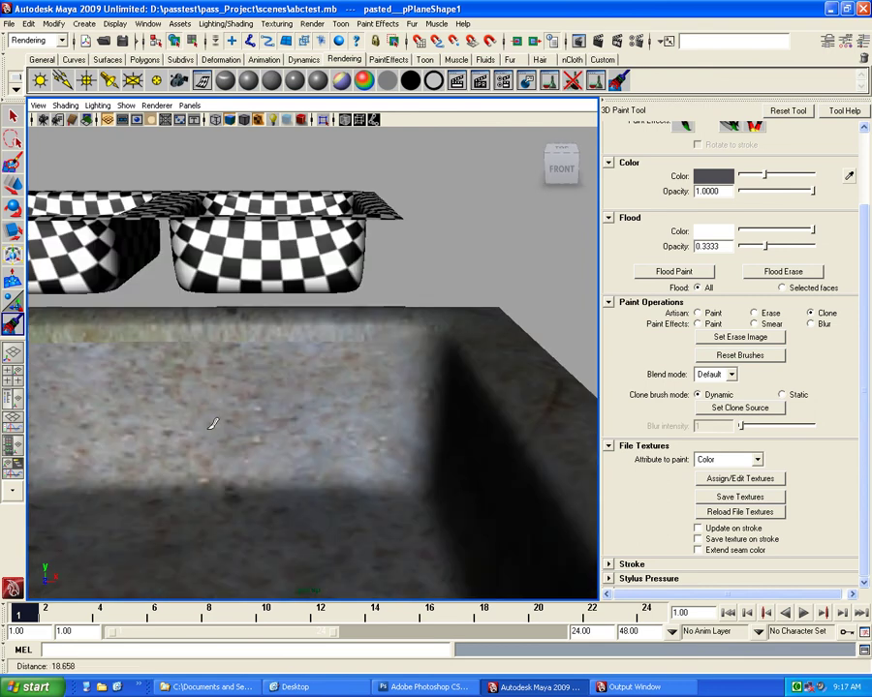
left_click_drag(213, 423, 417, 422, "alt")
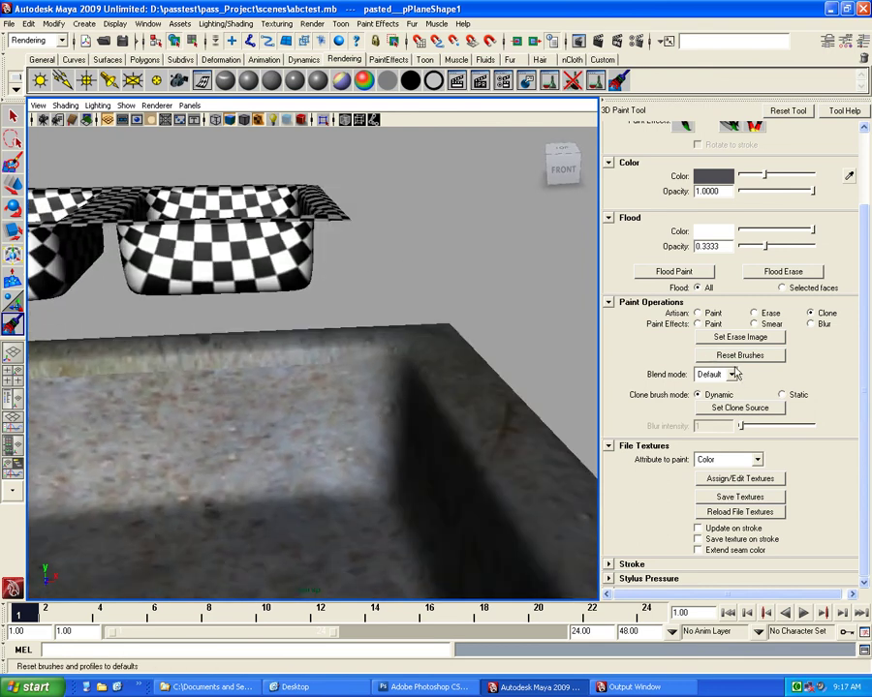
left_click_drag(272, 363, 67, 366)
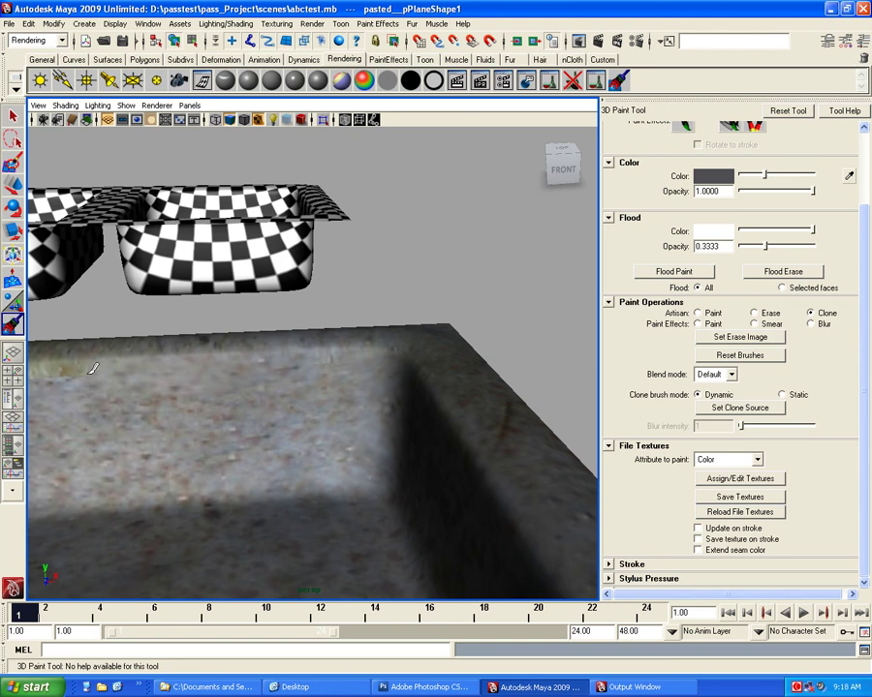
middle_click_drag(206, 343, 391, 341, "alt")
mouse_move(391, 342)
left_mouse_down("alt")
mouse_move(203, 378)
mouse_move(253, 384)
mouse_move(457, 343)
mouse_move(326, 389)
mouse_move(260, 354)
left_mouse_up("alt")
right_click_drag(260, 355, 346, 367, "alt")
left_click_drag(346, 366, 381, 282, "alt")
With the Move tool active, select and frame the checker-textured tub for a close look
key("w")
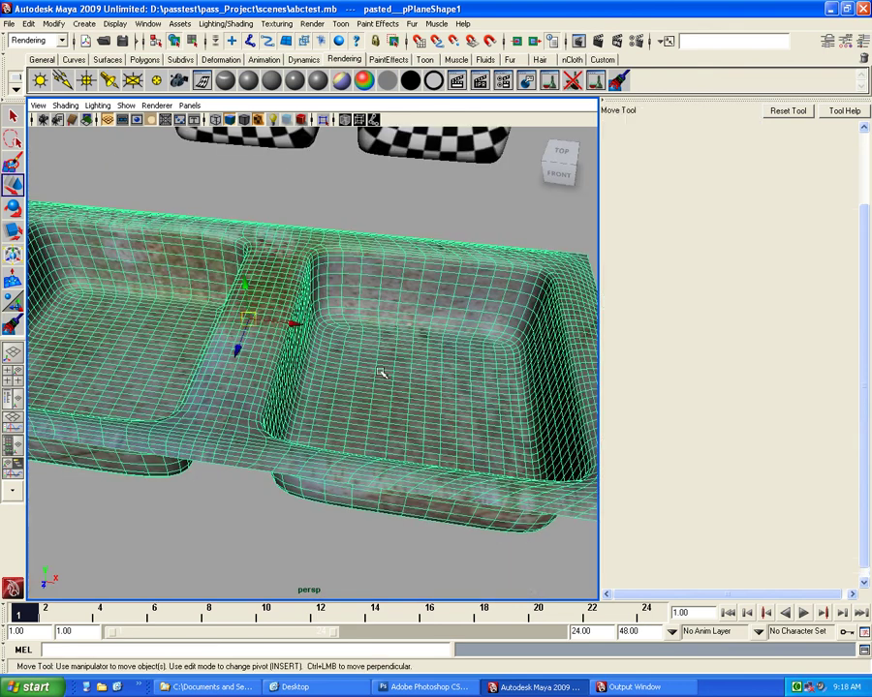
left_click(430, 399)
mouse_move(461, 393)
right_mouse_down("alt")
mouse_move(430, 399)
mouse_move(524, 398)
right_mouse_up("alt")
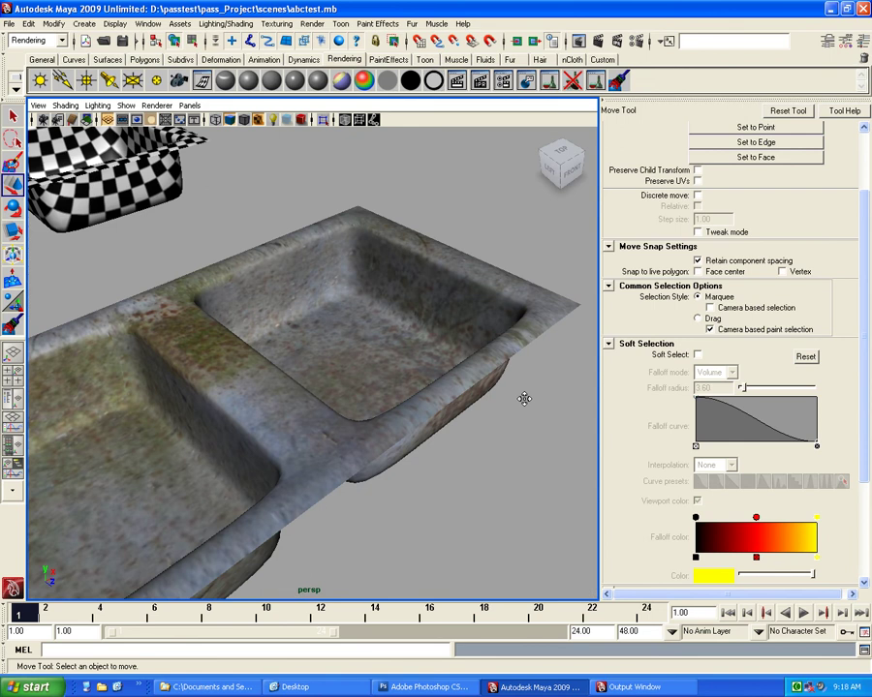
left_click_drag(523, 398, 291, 387, "alt")
left_click(145, 310)
key("f")
right_click_drag(593, 392, 559, 400, "alt")
mouse_move(559, 400)
left_mouse_down("alt")
mouse_move(346, 331)
mouse_move(496, 345)
mouse_move(321, 357)
mouse_move(354, 345)
left_mouse_up("alt")
right_click_drag(353, 344, 193, 349, "alt")
Select the textured sink and the checker tub in turn to compare both sinks from new angles
left_click(430, 368)
left_click_drag(430, 368, 276, 266, "alt")
left_click(276, 267)
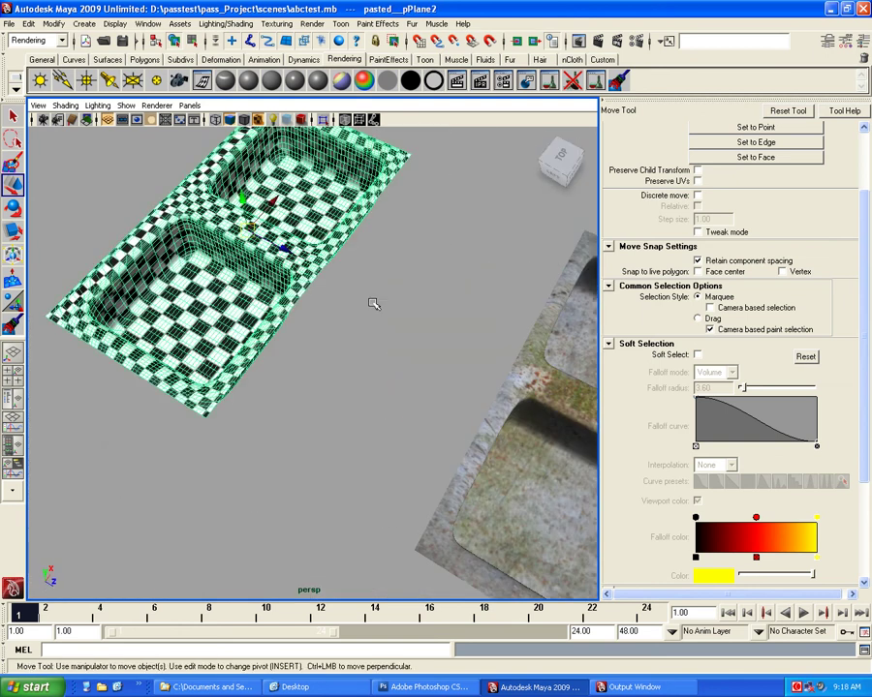
left_click(374, 302)
mouse_move(374, 302)
right_mouse_down("alt")
mouse_move(451, 350)
mouse_move(360, 305)
right_mouse_up("alt")
mouse_move(360, 305)
left_mouse_down("alt")
mouse_move(261, 303)
mouse_move(261, 249)
mouse_move(329, 272)
left_mouse_up("alt")
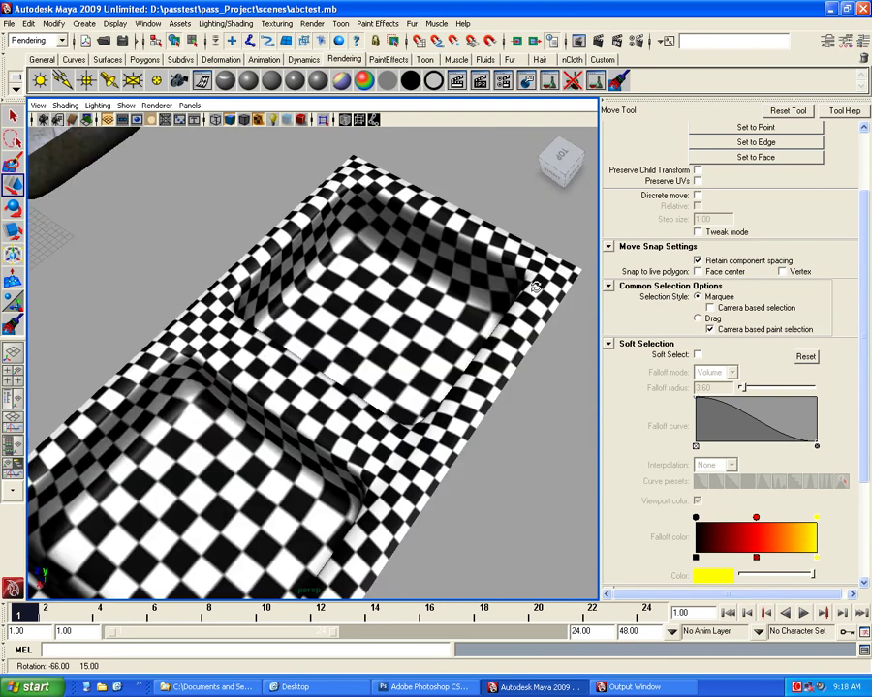
right_click_drag(329, 272, 290, 290, "alt")
mouse_move(290, 291)
left_mouse_down("alt")
mouse_move(493, 317)
mouse_move(424, 309)
mouse_move(415, 324)
mouse_move(251, 315)
mouse_move(463, 336)
mouse_move(320, 406)
left_mouse_up("alt")
Check the checker plane, orbit toward a top-down view, and open the UV Texture Editor from the hotbox
left_click(324, 513)
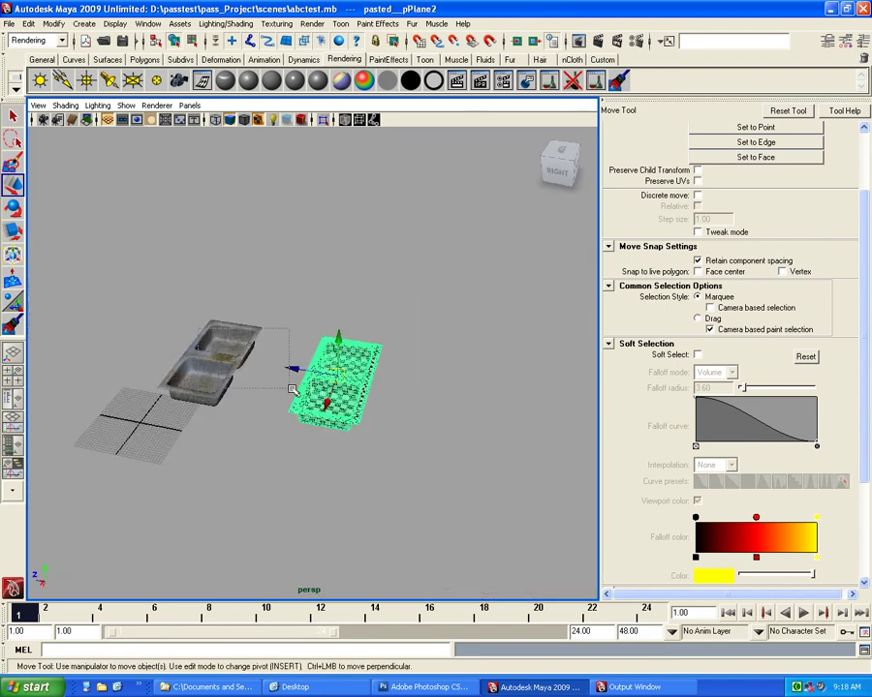
scroll(324, 340, "up", 3)
left_click(323, 340)
mouse_move(323, 340)
left_mouse_down("alt")
mouse_move(503, 328)
mouse_move(510, 359)
left_mouse_up("alt")
key("z")
key("z")
key("z")
key("space")
mouse_move(406, 312)
left_mouse_down()
mouse_move(455, 469)
mouse_move(453, 443)
mouse_move(460, 446)
left_mouse_up()
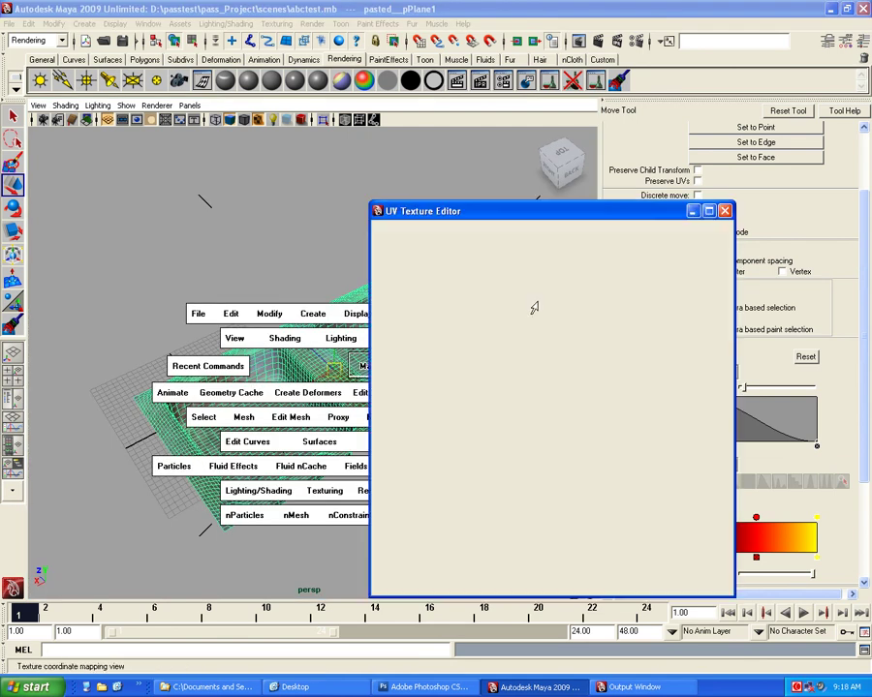
Reposition the UV Texture Editor and open the UV Snapshot options
scroll(630, 457, "down", 2)
scroll(631, 458, "up", 1)
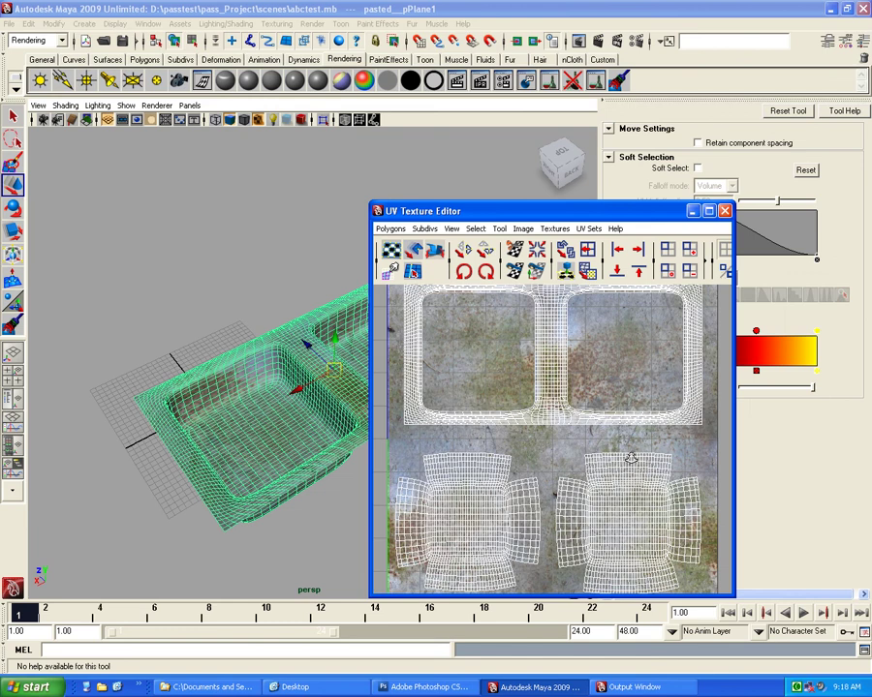
scroll(631, 457, "down", 3)
left_click_drag(543, 211, 552, 168)
left_click(398, 186)
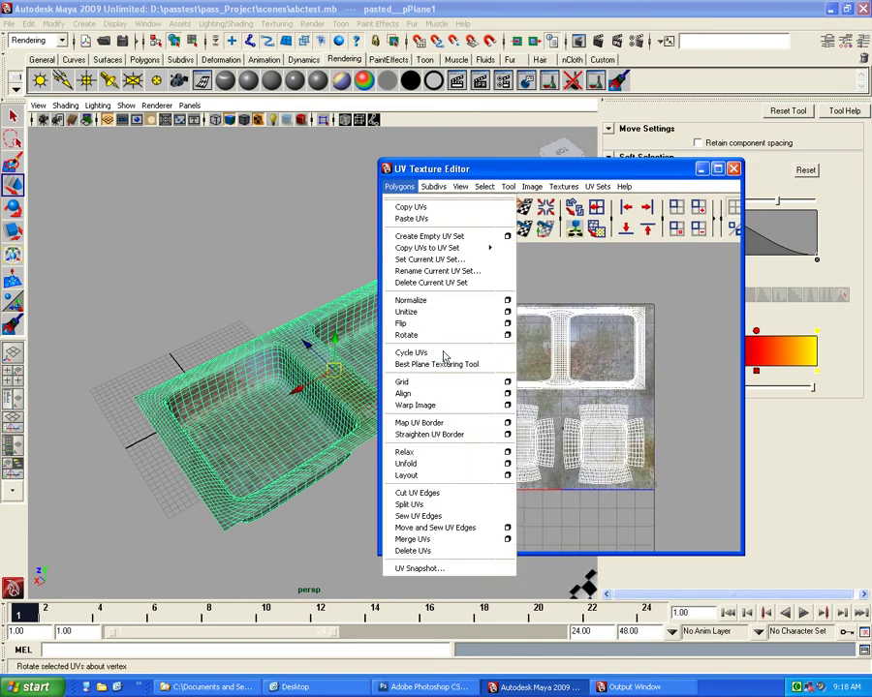
left_click(451, 569)
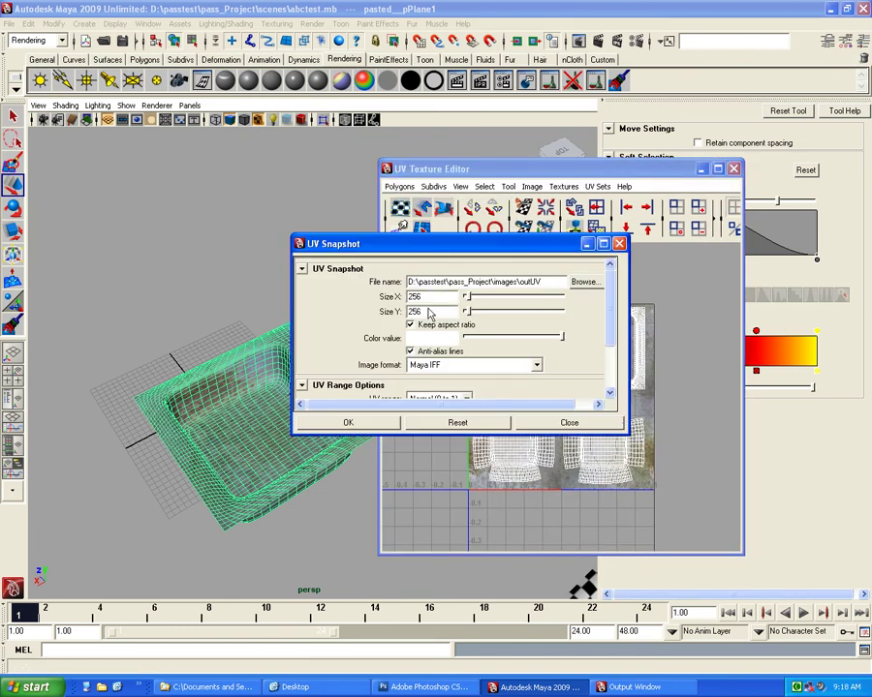
Enter snapshot size values, pick TIFF format, and browse to the Desktop as the save location
type("512")
key("Tab")
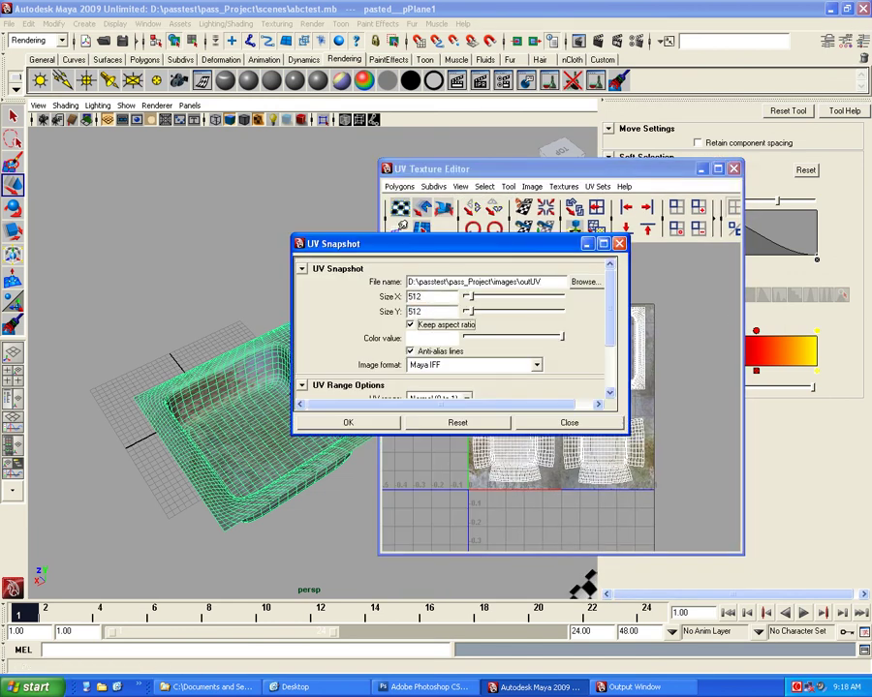
key("shift+Tab")
type("4")
key("Tab")
type("1")
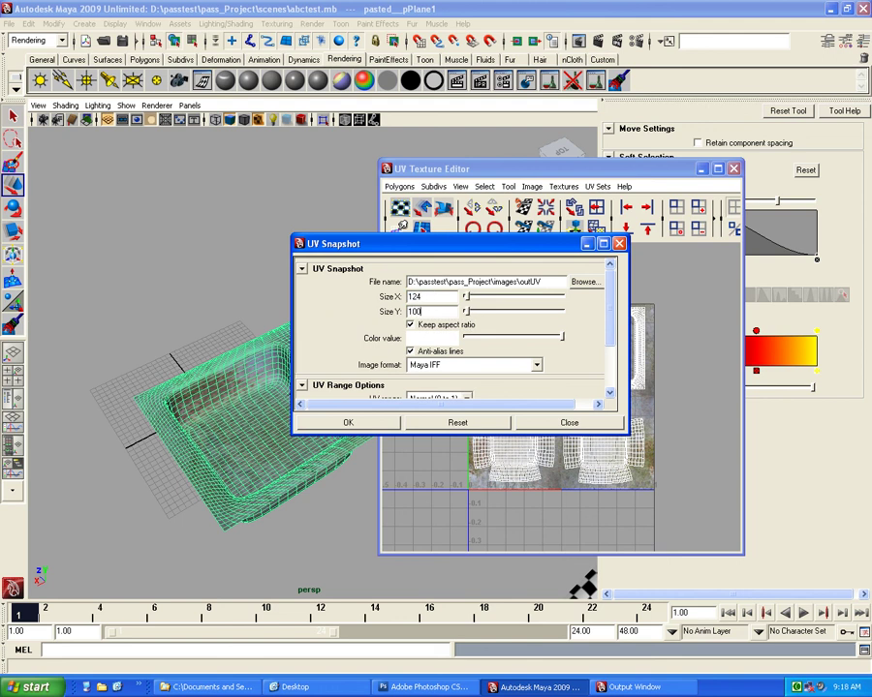
key("Tab")
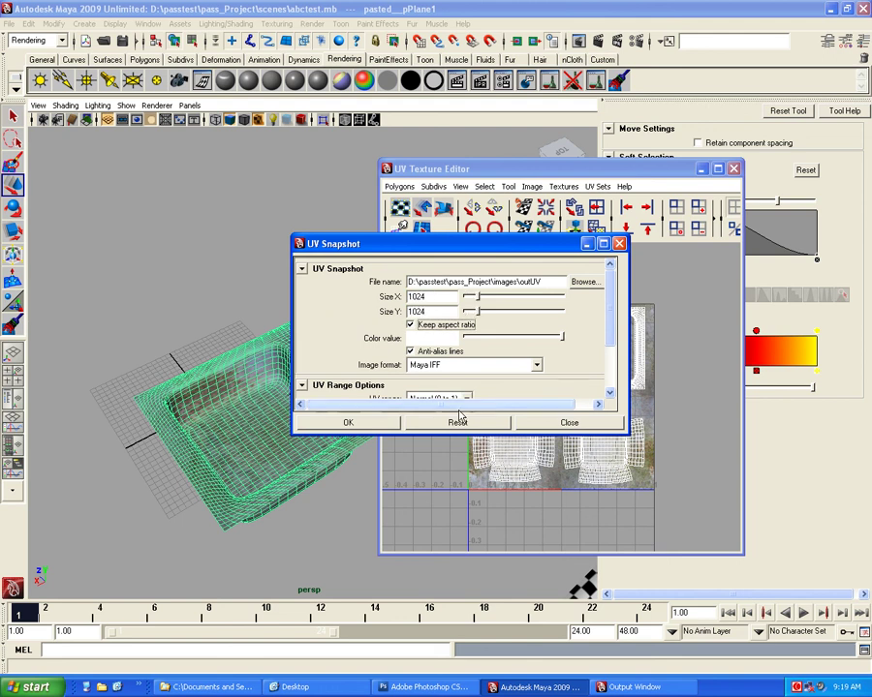
key("Tab")
key("Tab")
key("t")
key("t")
key("shift+Tab")
key("shift+Tab")
key("shift+Tab")
key("space")
left_click(39, 189)
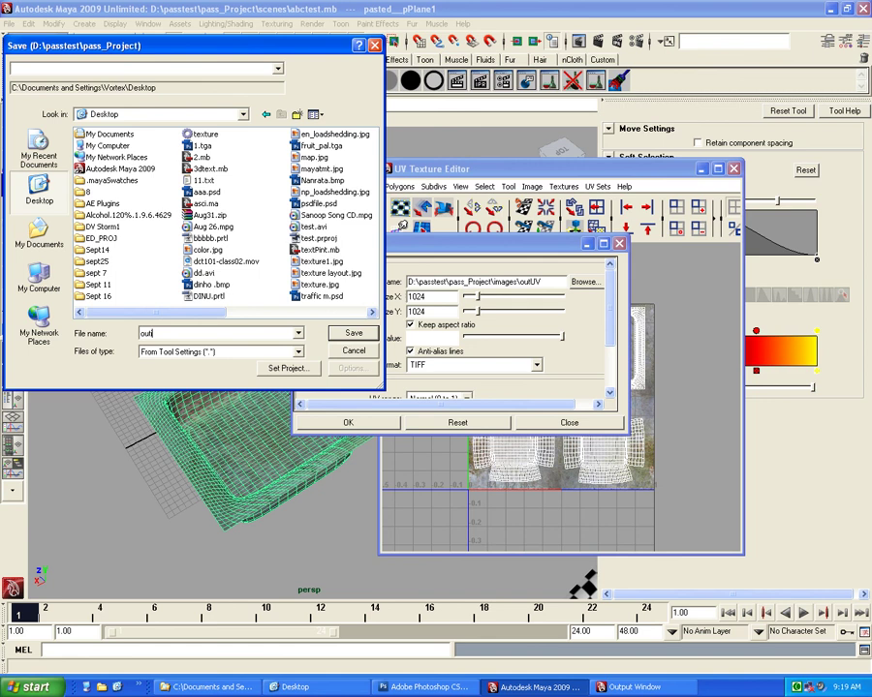
key("Return")
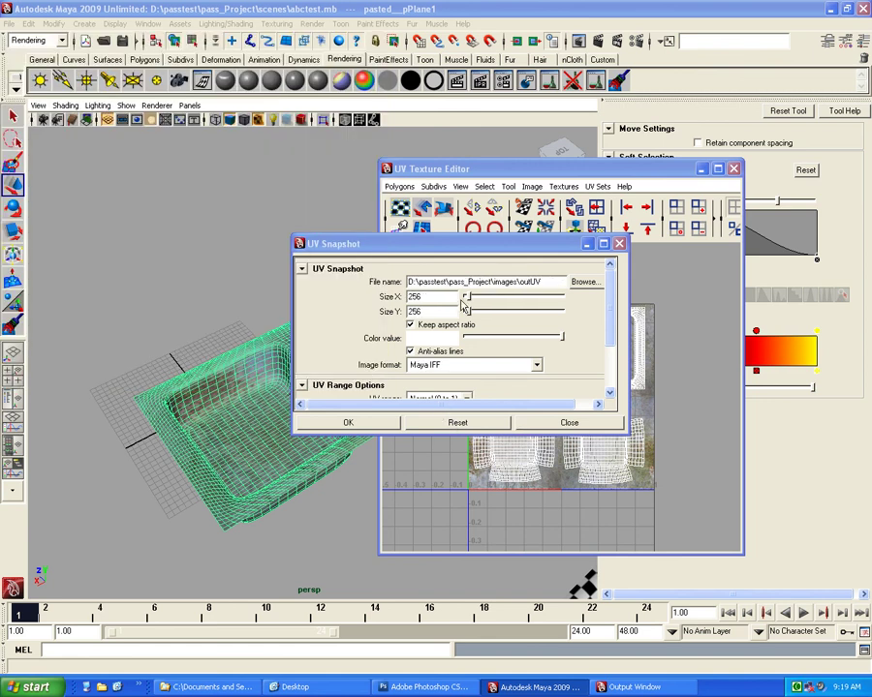
Re-browse to the Desktop, set Size X and Y to 1024 with TIFF format, and take the snapshot
left_click(583, 282)
left_click(38, 186)
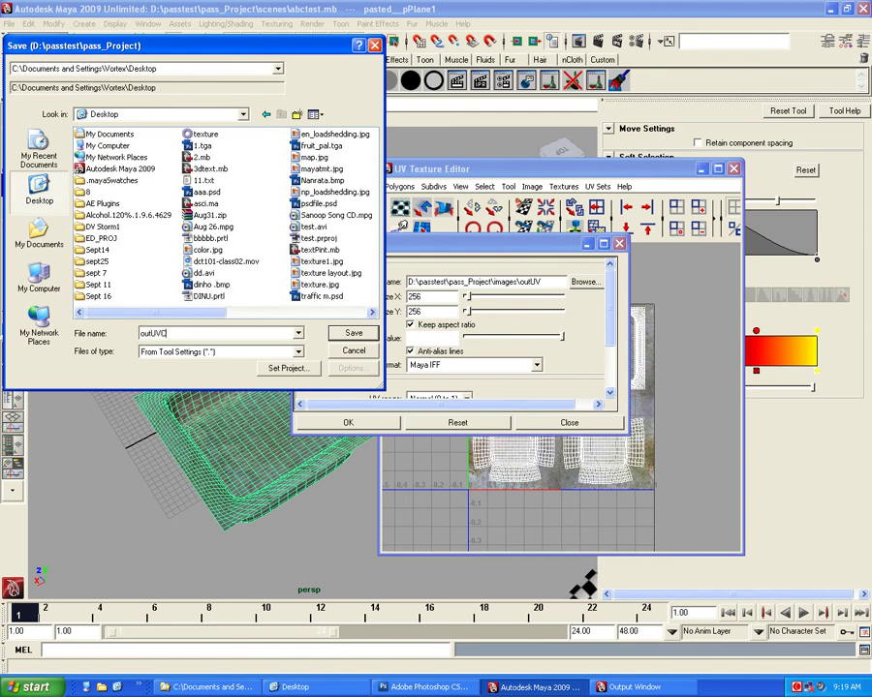
key("Return")
type("1024")
key("Tab")
type("1")
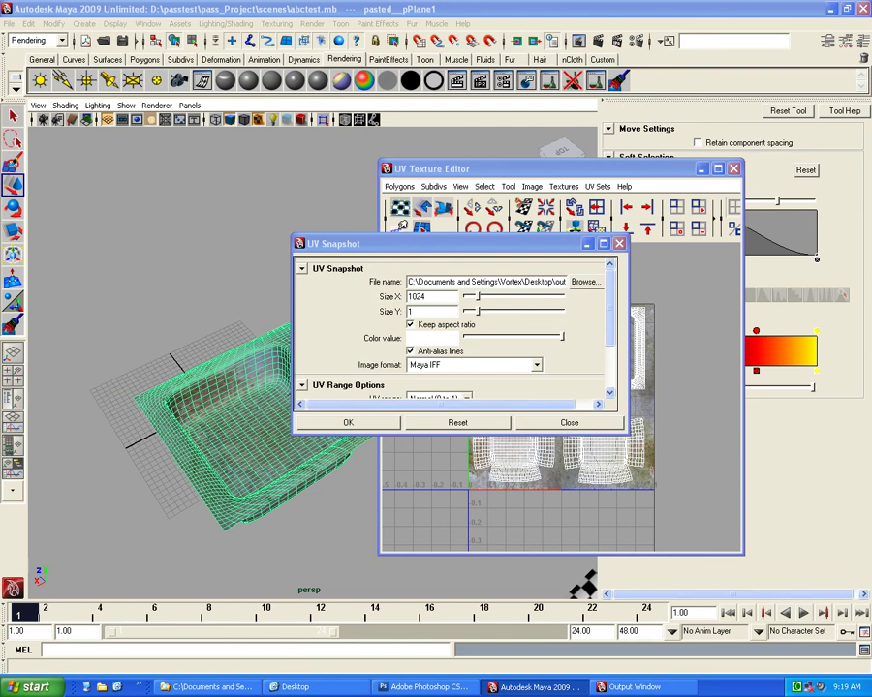
type("024")
key("Tab")
left_click(450, 365)
left_click(455, 517)
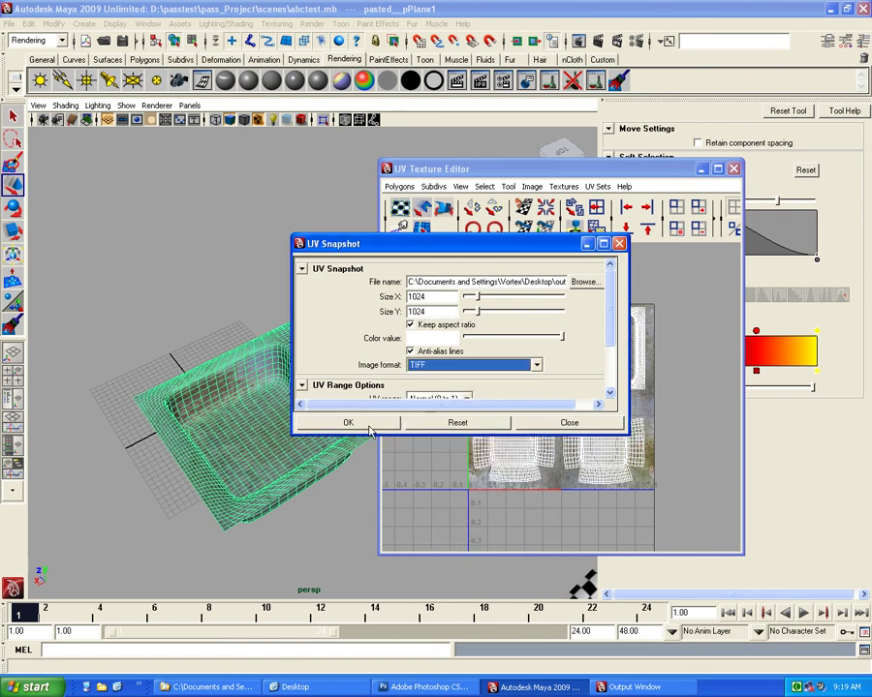
left_click_drag(466, 433, 388, 607)
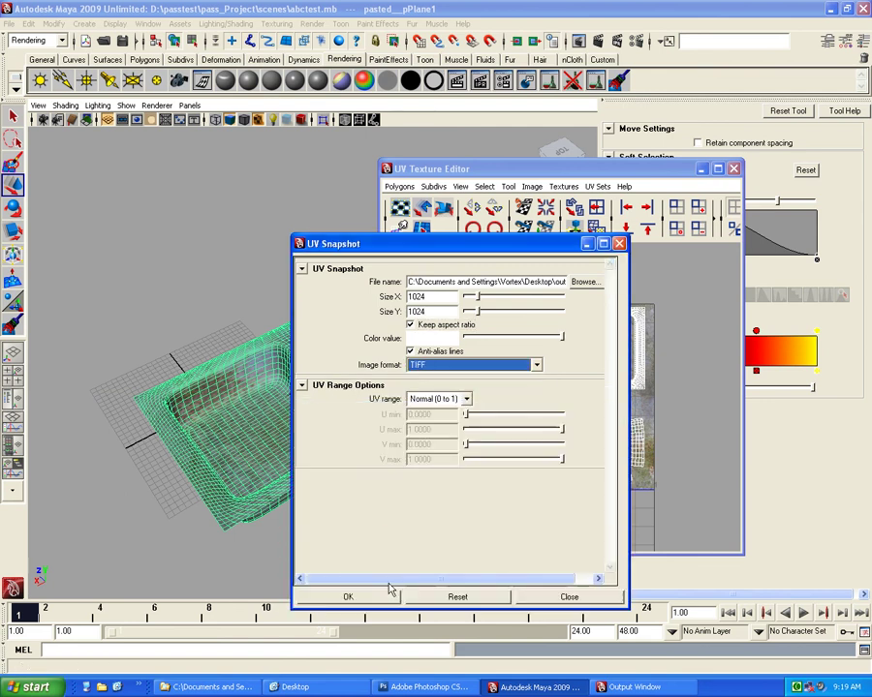
left_click(347, 597)
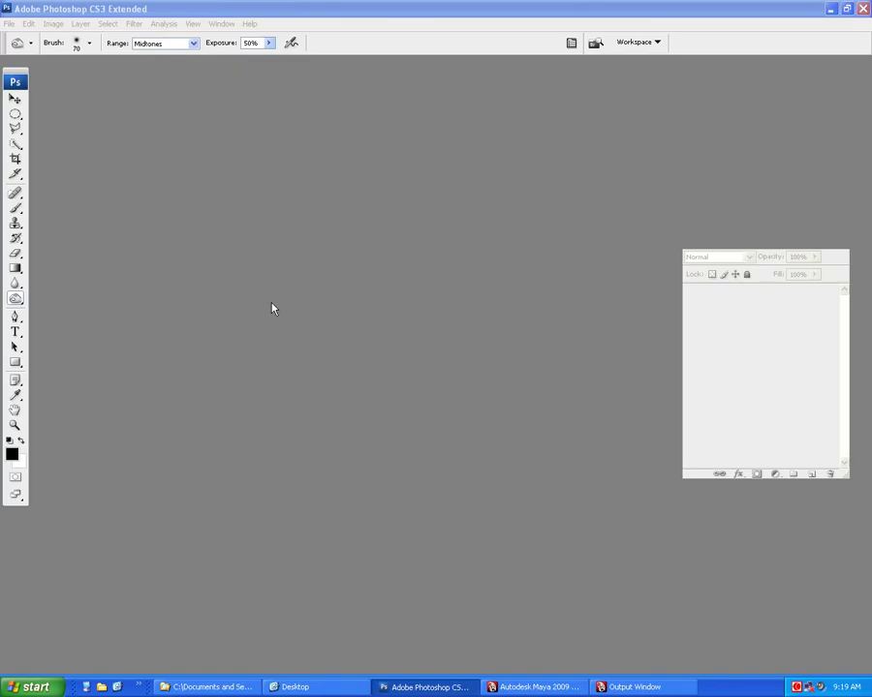
Open outUV.tif from the Desktop in Photoshop and resize its document window
double_click(271, 304)
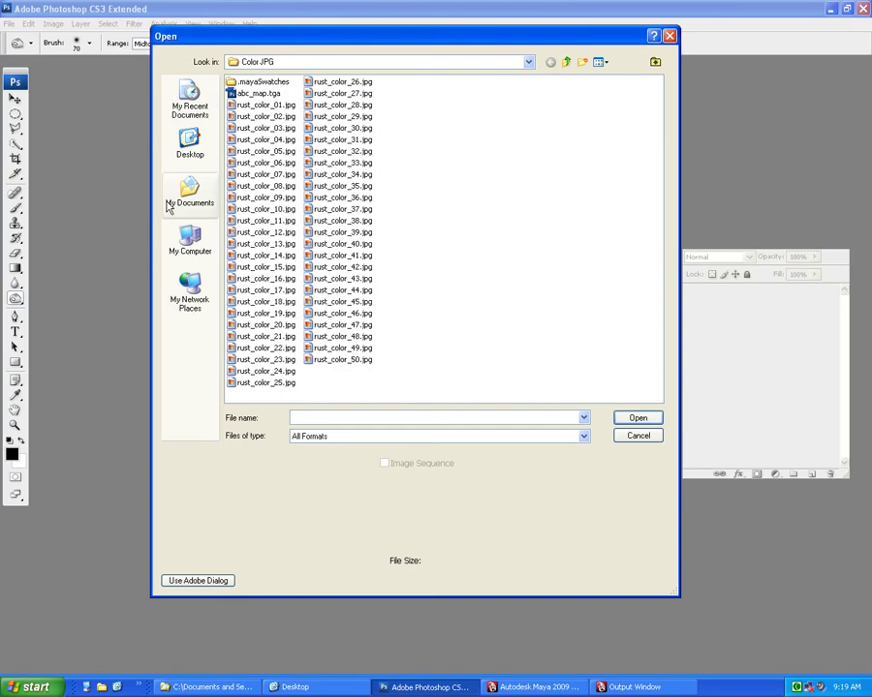
key("o")
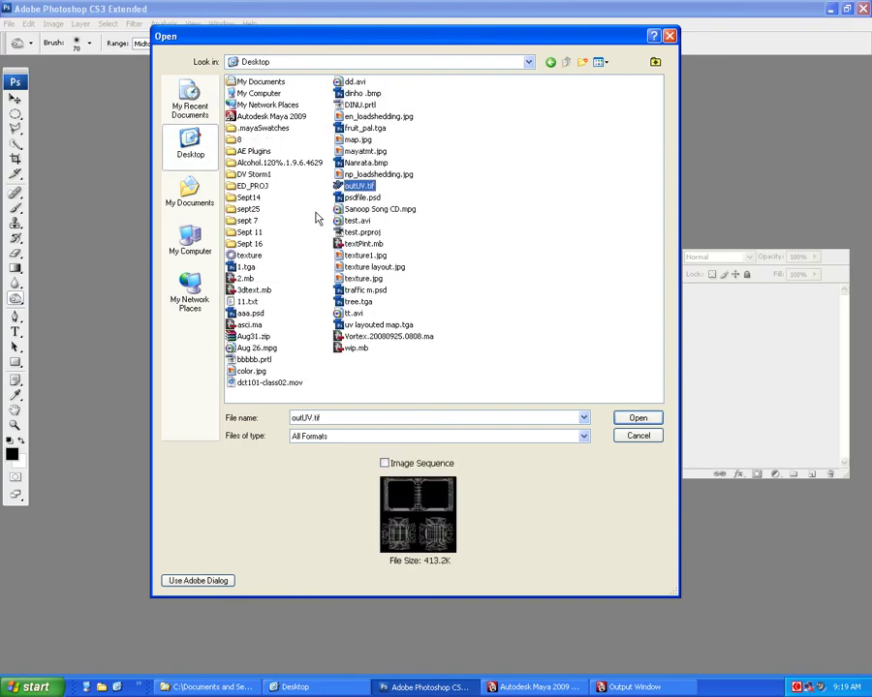
left_click(631, 418)
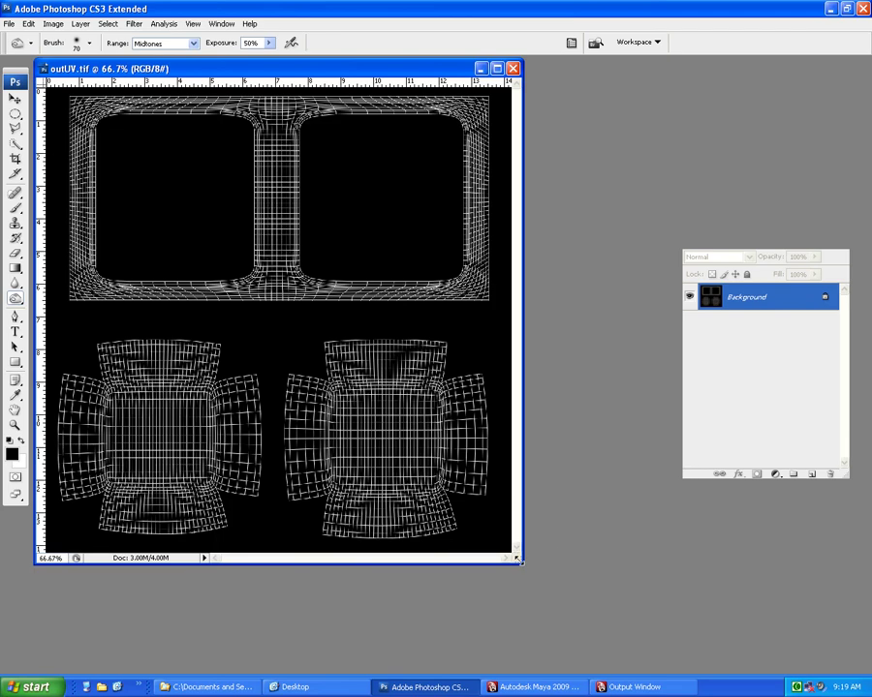
left_click_drag(519, 560, 609, 563)
In Maya, close the UV Texture Editor, show the sink's polyMapCut4 attributes, and select the Custom shelf
key("alt+Tab")
left_click(474, 160)
key("ctrl+a")
left_click(828, 134)
left_click(808, 133)
left_click(601, 59)
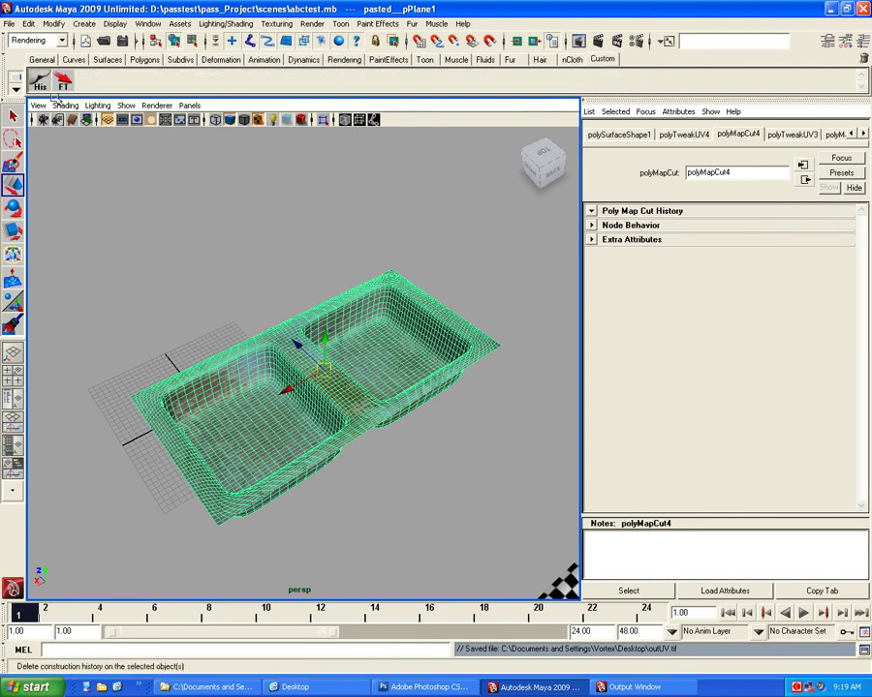
Reselect the sink and view its rust_color_42_1 painted colour texture file in the Attribute Editor
left_click(281, 232)
left_click(333, 345)
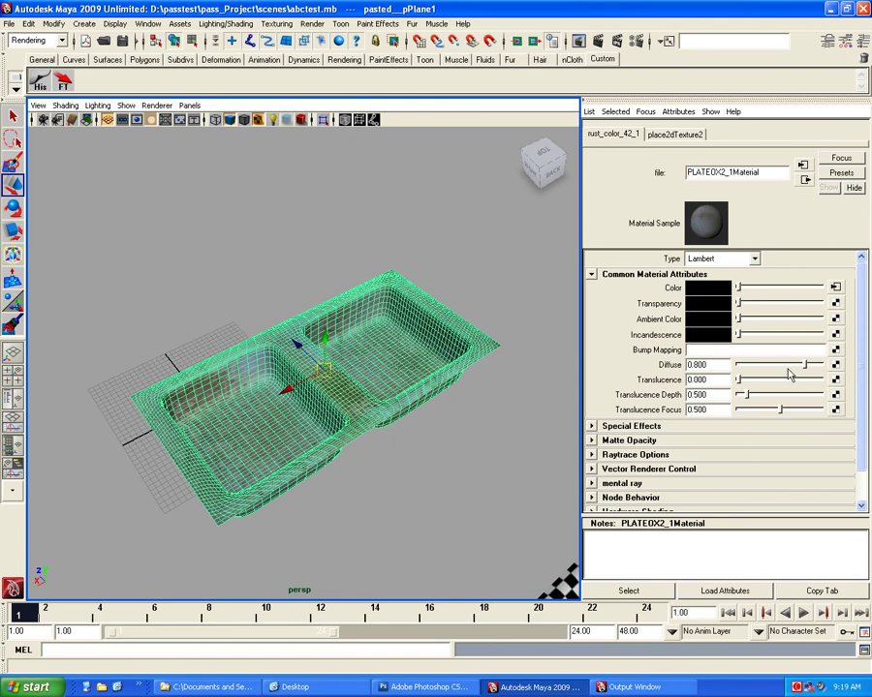
left_click(755, 339)
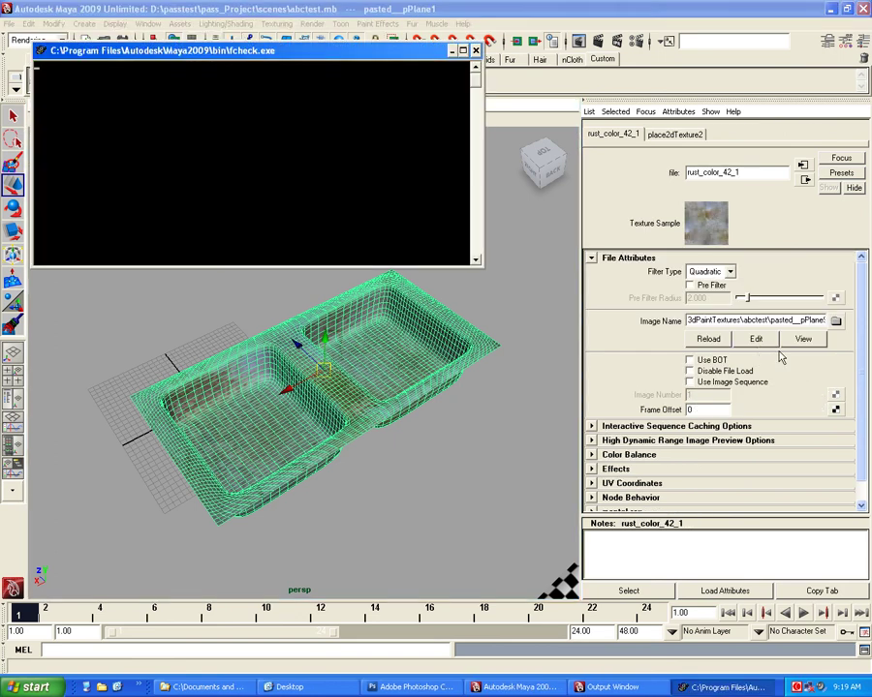
left_click(612, 687)
left_click(612, 686)
Switch to Photoshop to open the copied texture path and dismiss the path-not-found error
left_click(441, 688)
left_click(440, 687)
left_click(441, 688)
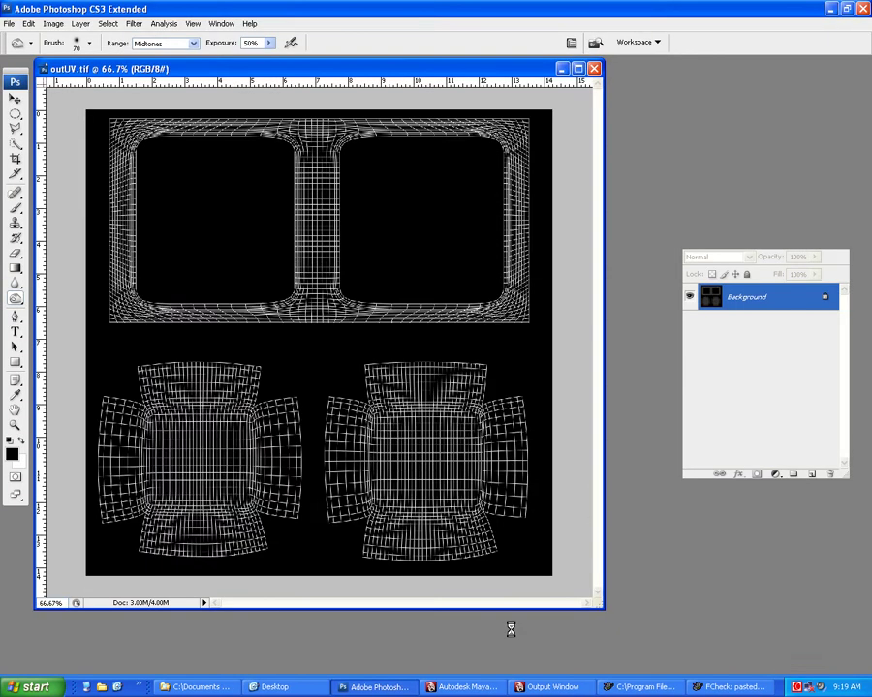
left_click(438, 386)
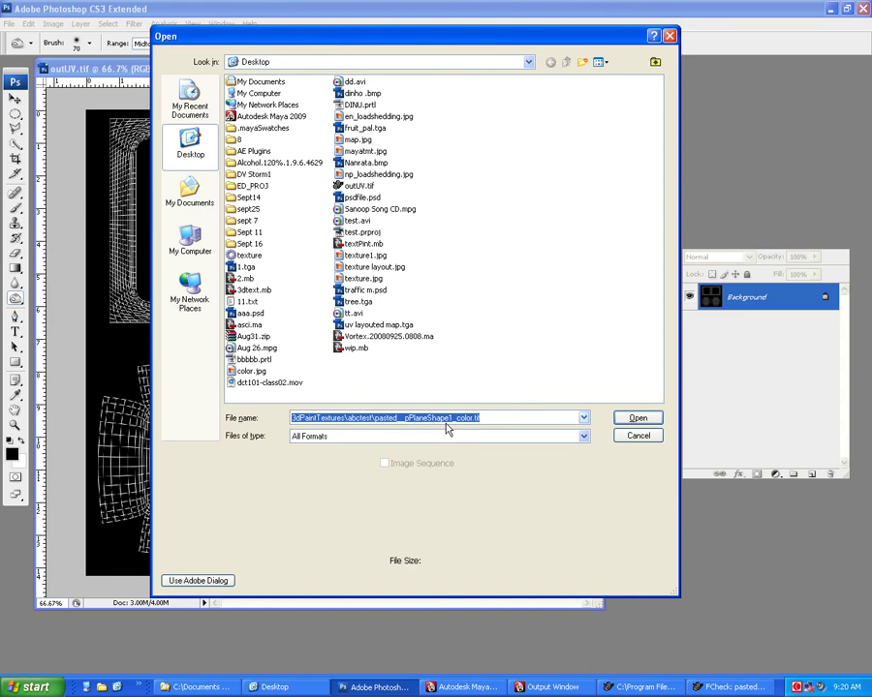
Look up the current Maya project's folder location in the project settings
left_click(199, 687)
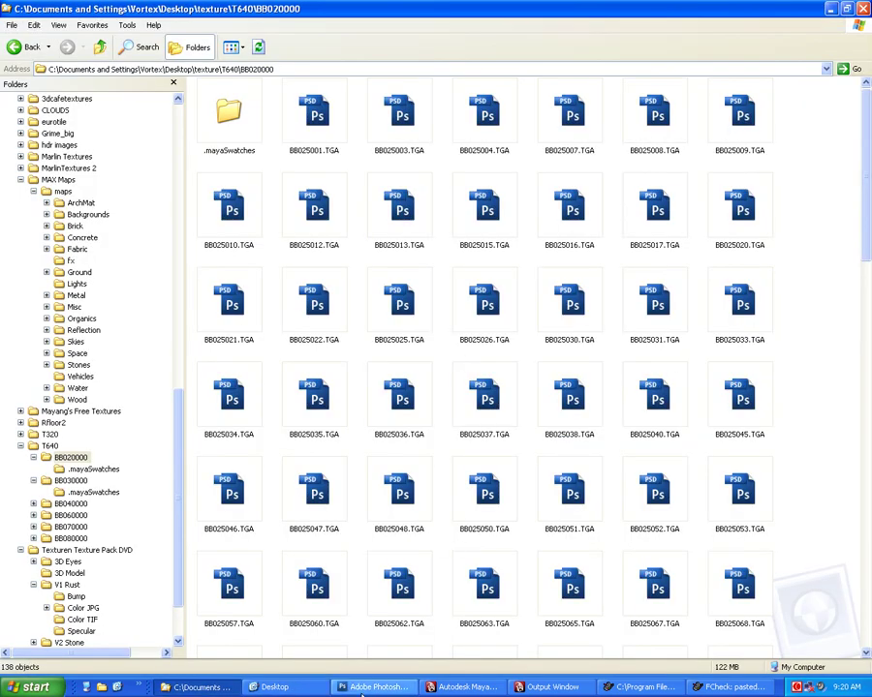
left_click(463, 687)
left_click(9, 24)
mouse_move(39, 248)
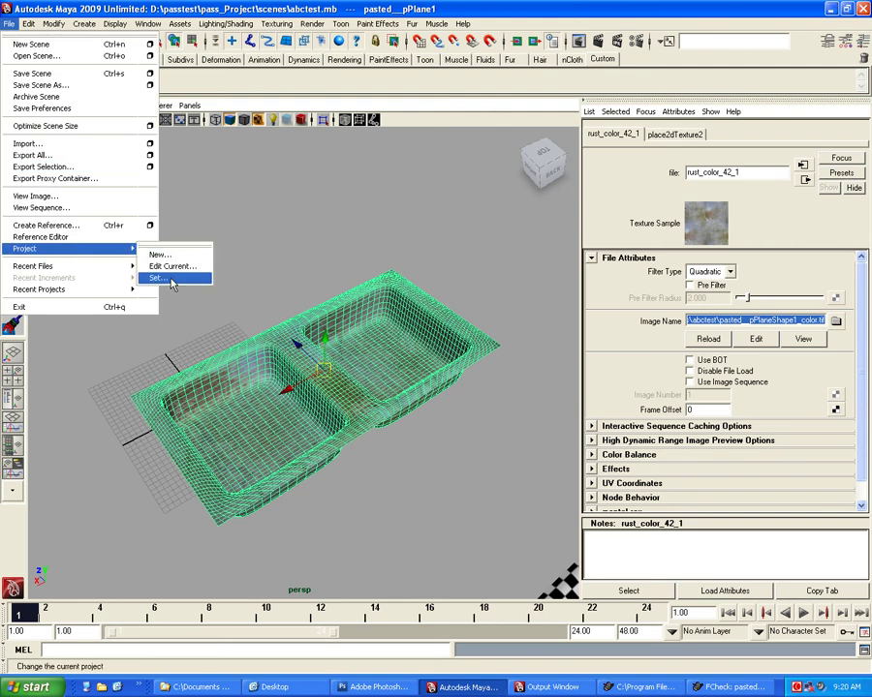
left_click(162, 253)
left_click(8, 23)
left_click(158, 267)
left_click_drag(430, 279, 328, 281)
In Photoshop, open pasted__pPlaneShape1_color.tif from D:\passtest\pass_Project\3dPaintTextures\abctest
left_click(393, 683)
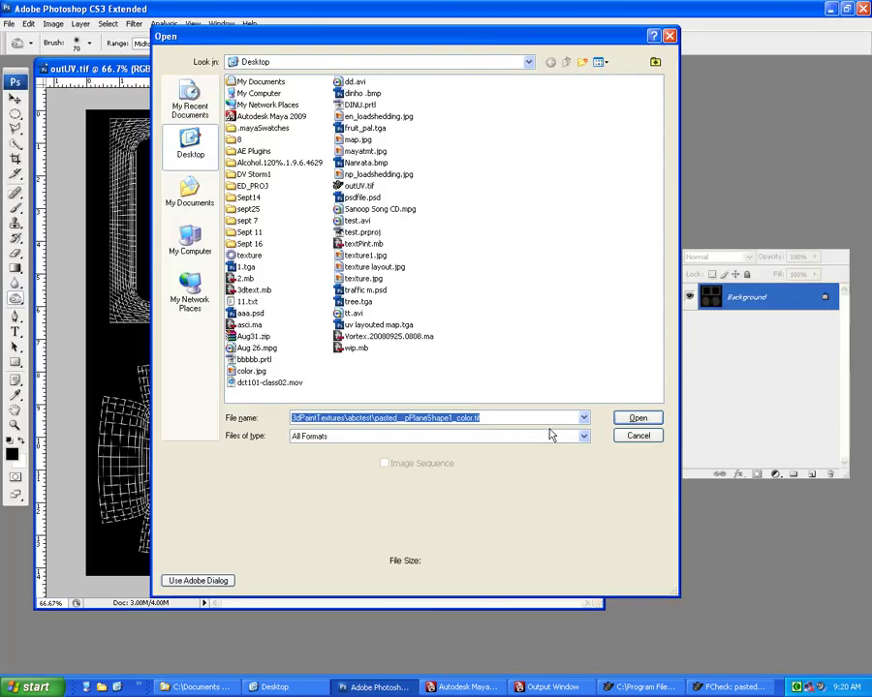
type("D:\\")
key("Return")
left_click(529, 140)
type("pas")
double_click(246, 162)
double_click(252, 81)
double_click(259, 82)
double_click(249, 83)
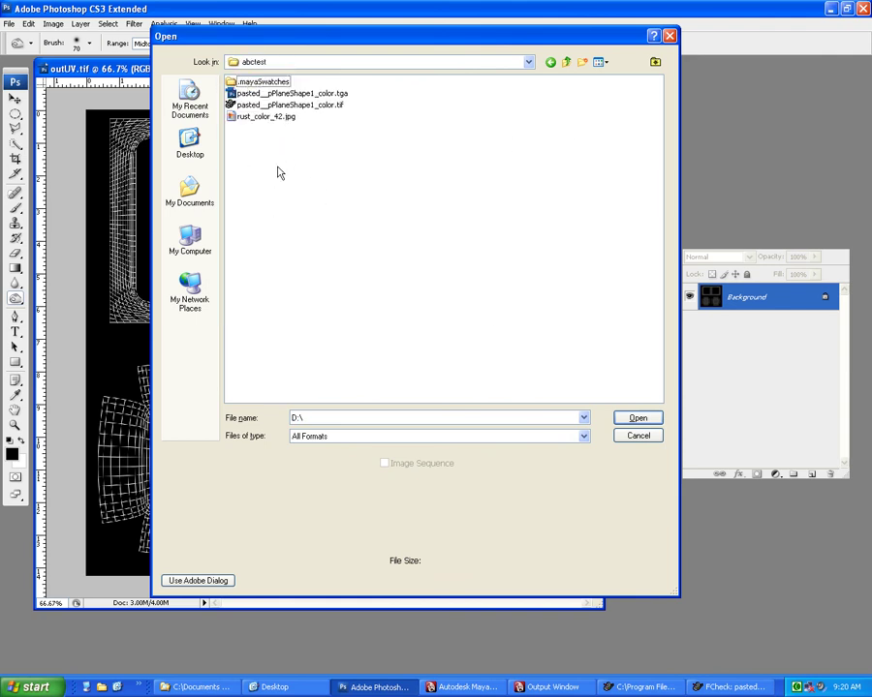
left_click(263, 104)
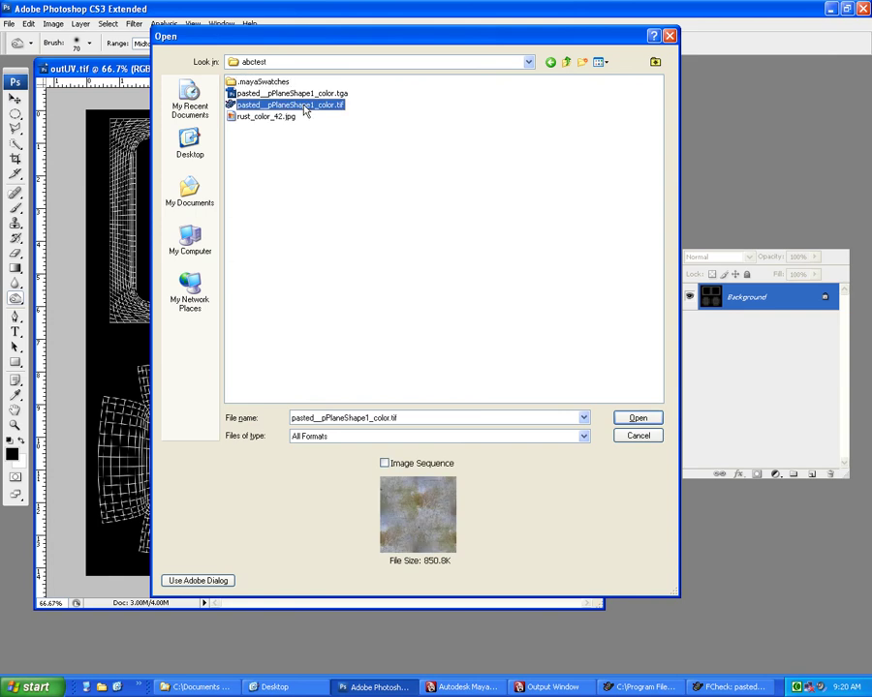
double_click(304, 111)
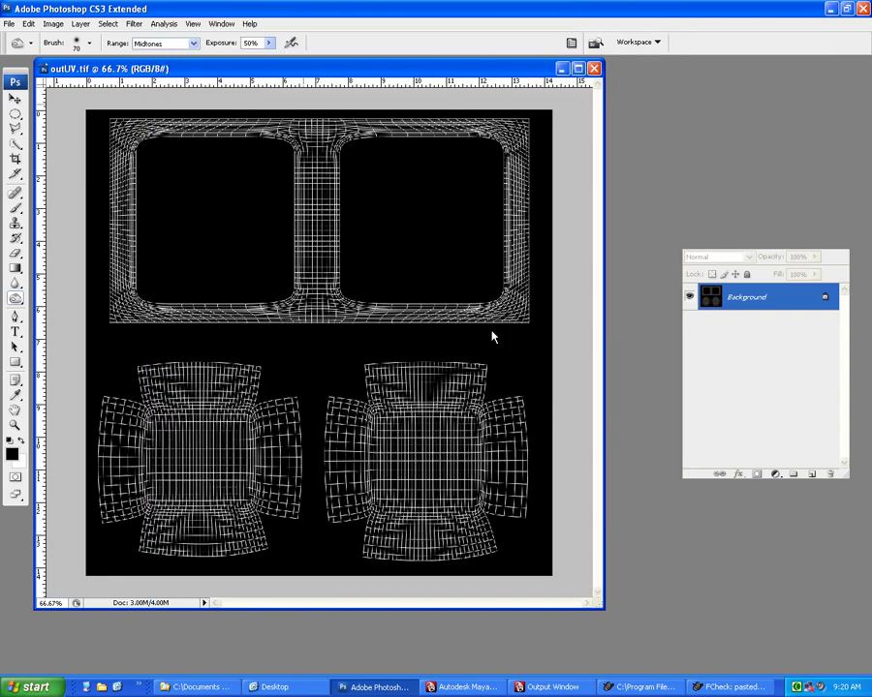
Drag the texture into outUV.tif as Layer 1, trying then cancelling a free-transform scale
key("v")
left_click_drag(263, 147, 470, 291)
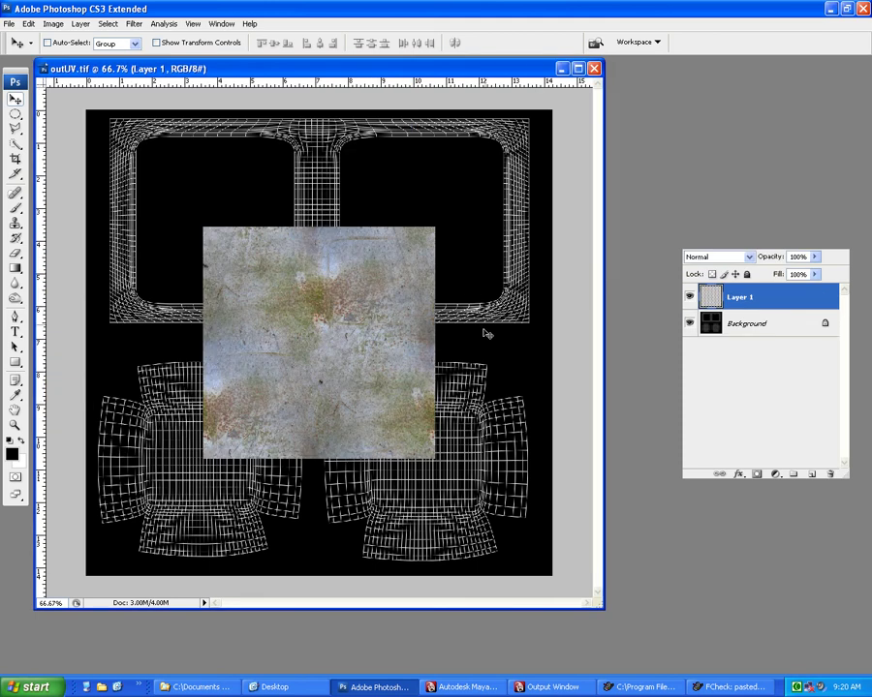
key("ctrl+t")
mouse_move(434, 466)
left_mouse_down("alt+shift")
mouse_move(495, 548)
mouse_move(539, 587)
left_mouse_up("alt+shift")
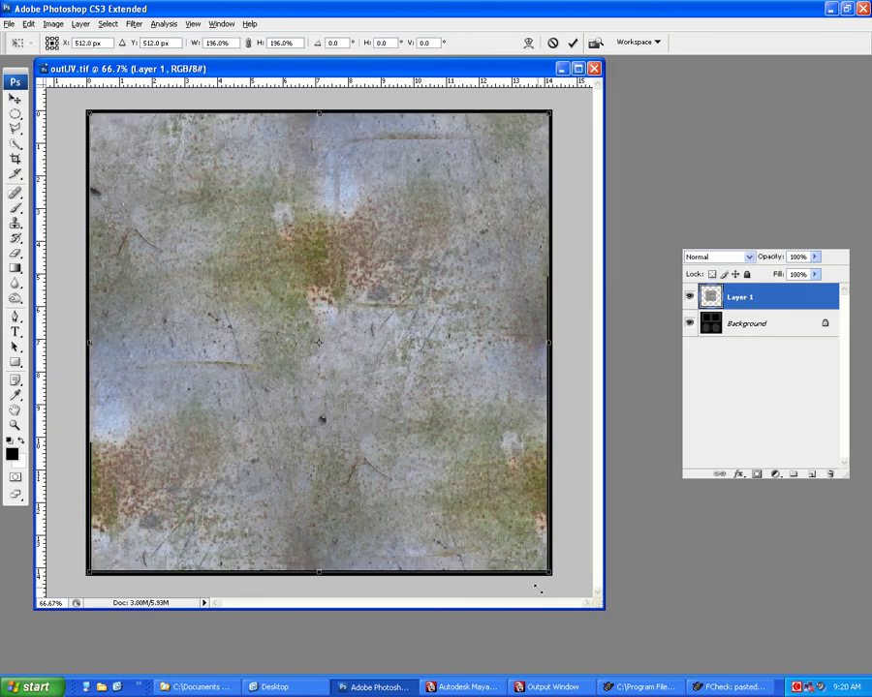
key("Escape")
left_click_drag(307, 70, 446, 250)
Resize the concrete texture, drag it into outUV.tif, and close the source document unsaved
left_click(250, 99)
key("ctrl+alt+i")
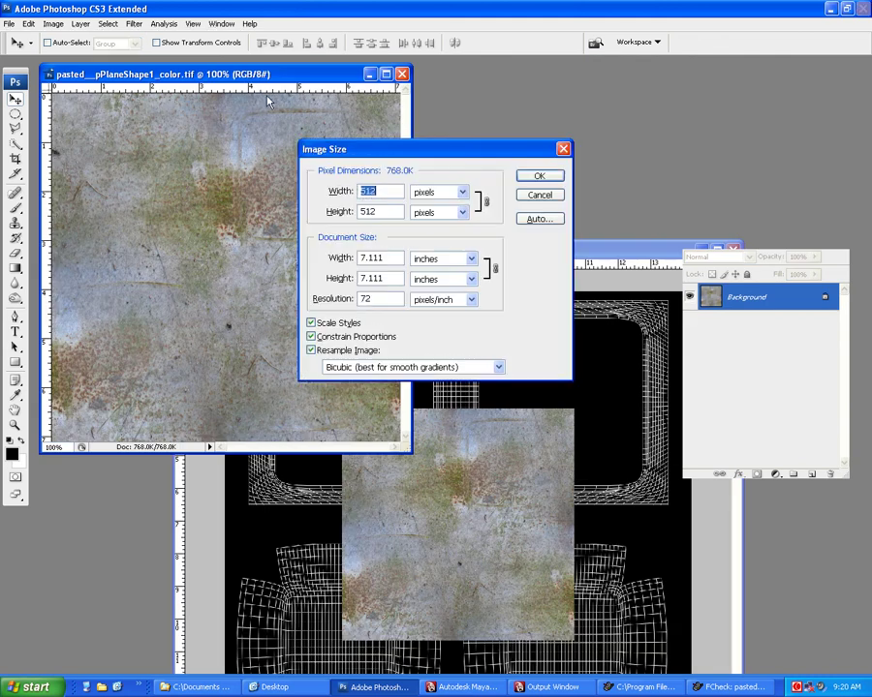
type("124")
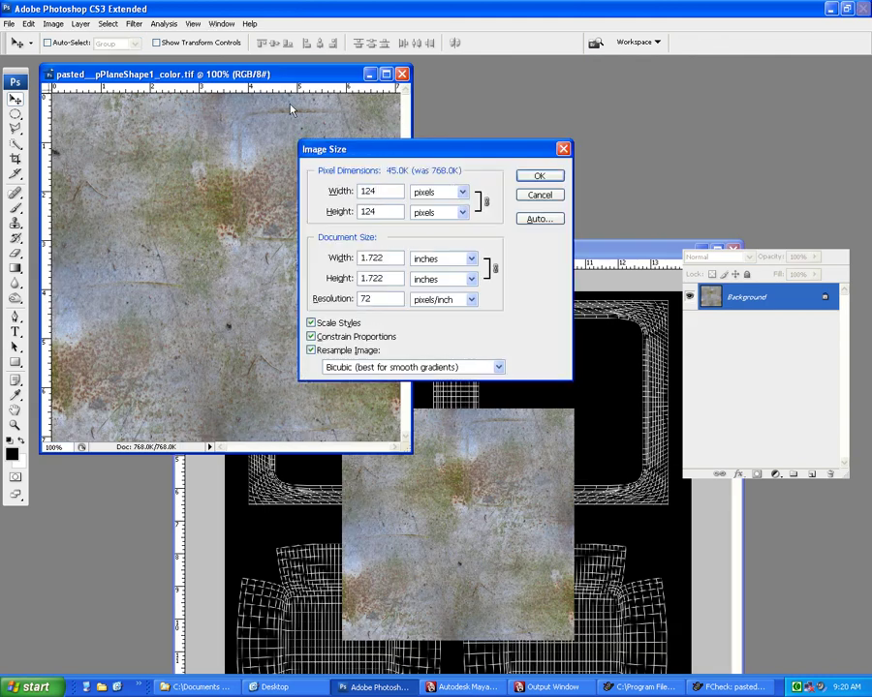
type("0")
left_click(531, 178)
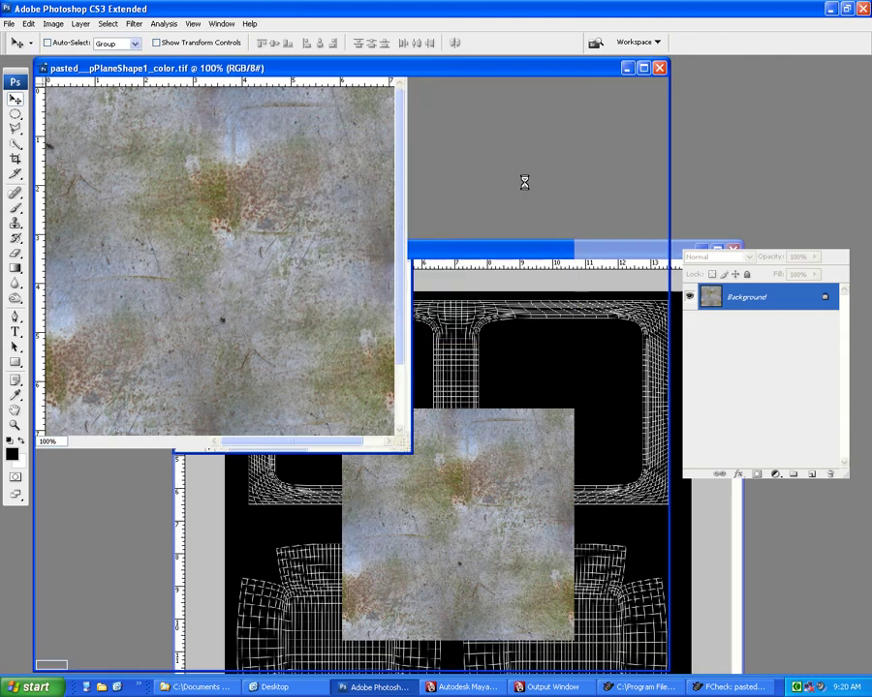
left_click_drag(465, 421, 674, 575, "shift")
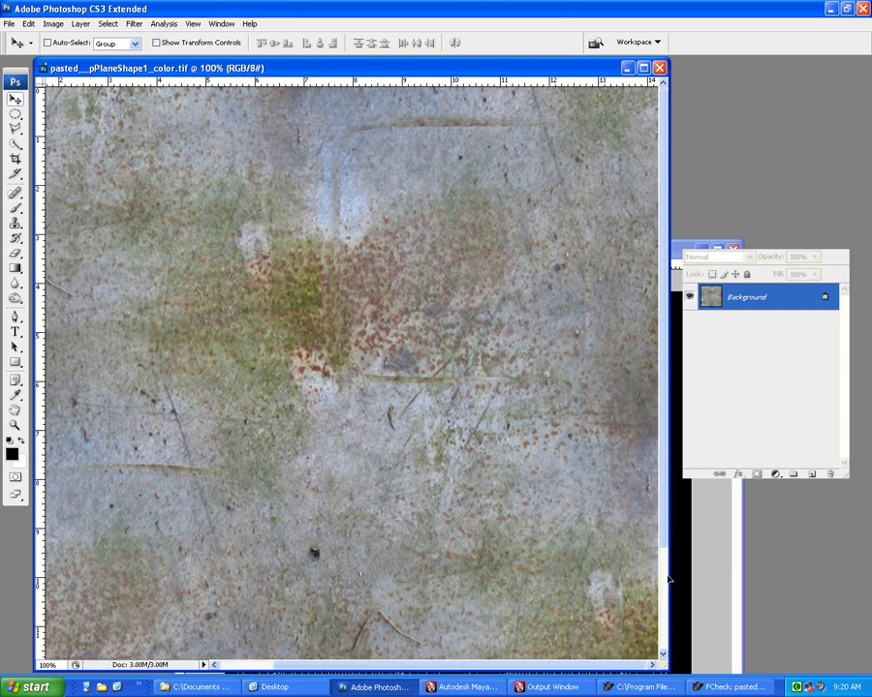
left_click(339, 145)
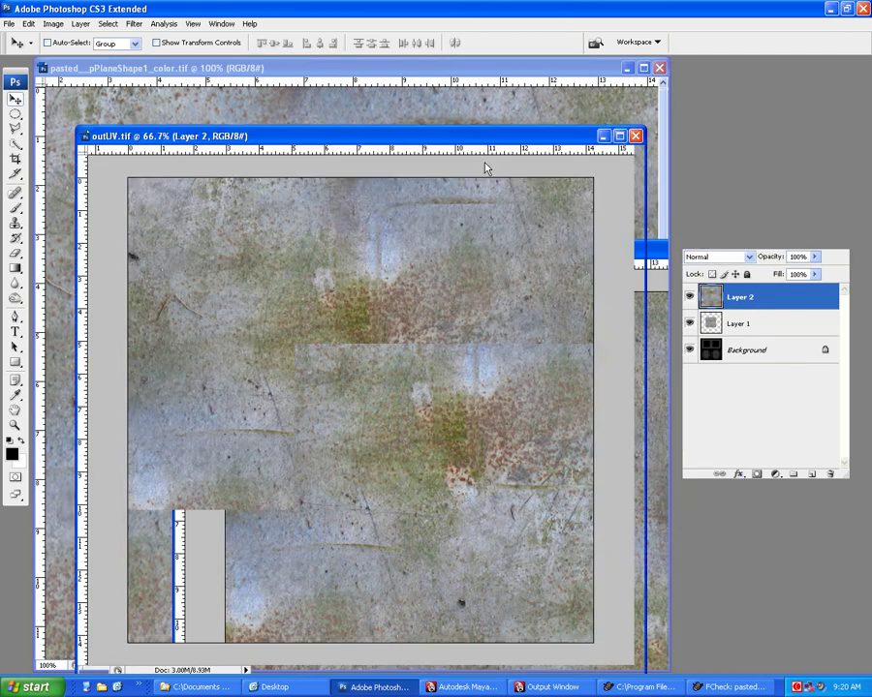
key("ctrl+w")
left_click(435, 270)
Delete the leftover Layer 1 and place a duplicate of the UV wireframe Background above the texture
left_click_drag(501, 135, 492, 104)
left_click_drag(738, 323, 830, 473)
left_click(690, 297)
left_click(689, 297)
left_click_drag(746, 323, 793, 474)
left_click_drag(711, 298, 715, 293)
Set the wireframe copy's blend mode to Screen, undoing an accidental layer move
left_click(717, 256)
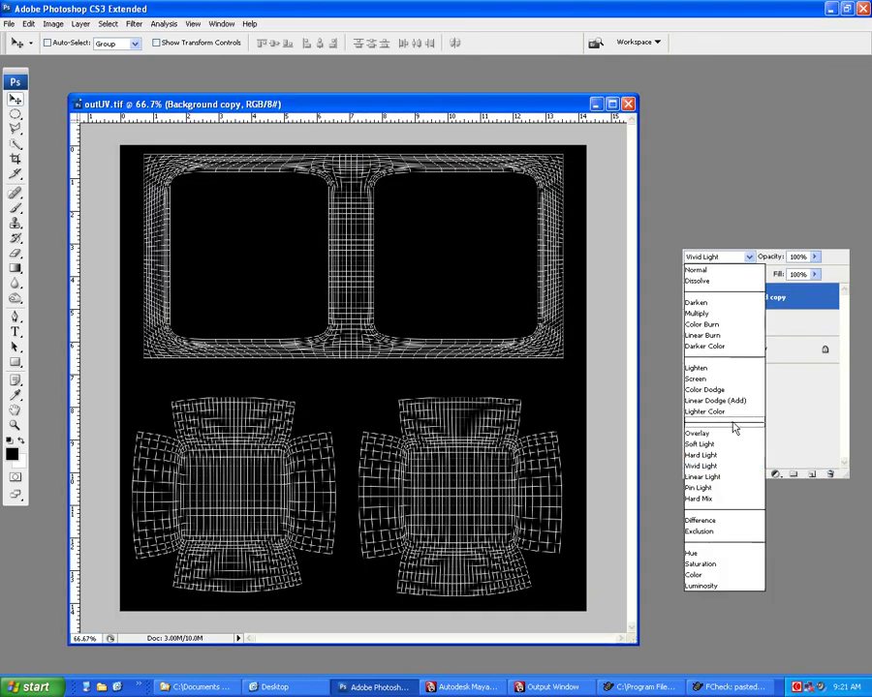
left_click(705, 313)
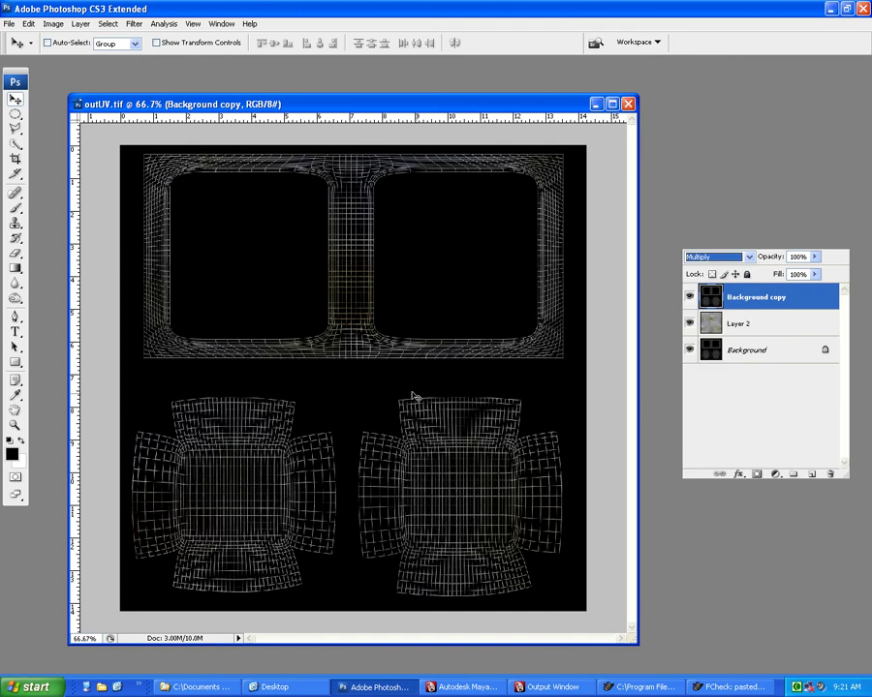
left_click(748, 257)
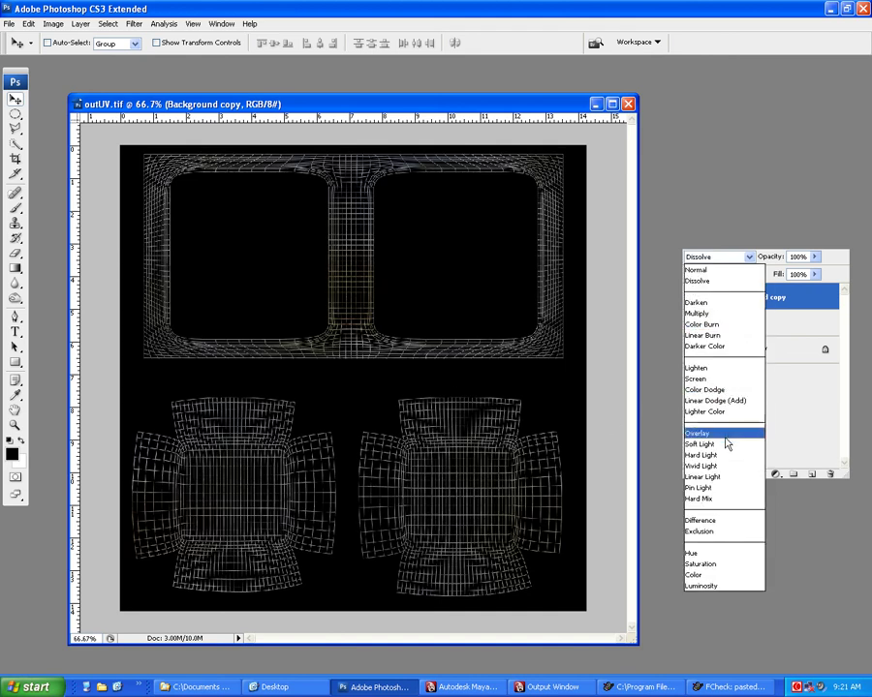
left_click(728, 381)
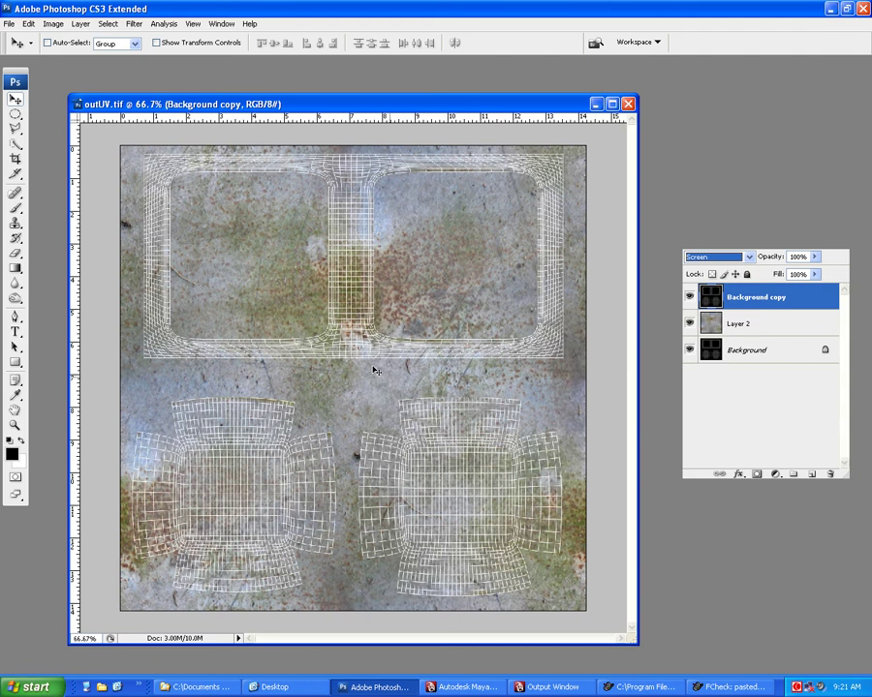
left_click_drag(218, 281, 440, 424)
key("ctrl+z")
Zoom in on the UV layout and settle the wireframe copy's opacity at 50%
key("z")
mouse_move(269, 290)
left_mouse_down()
mouse_move(444, 449)
mouse_move(518, 538)
mouse_move(593, 543)
left_mouse_up()
left_click_drag(376, 598, 330, 392)
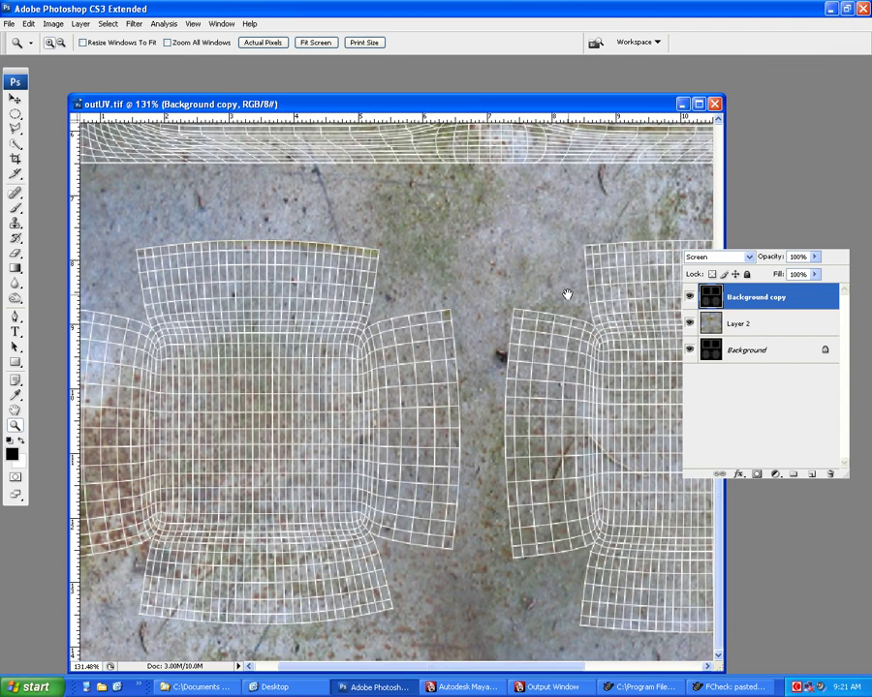
mouse_move(566, 294)
left_mouse_down()
mouse_move(511, 602)
mouse_move(355, 457)
mouse_move(390, 652)
left_mouse_up()
key("5")
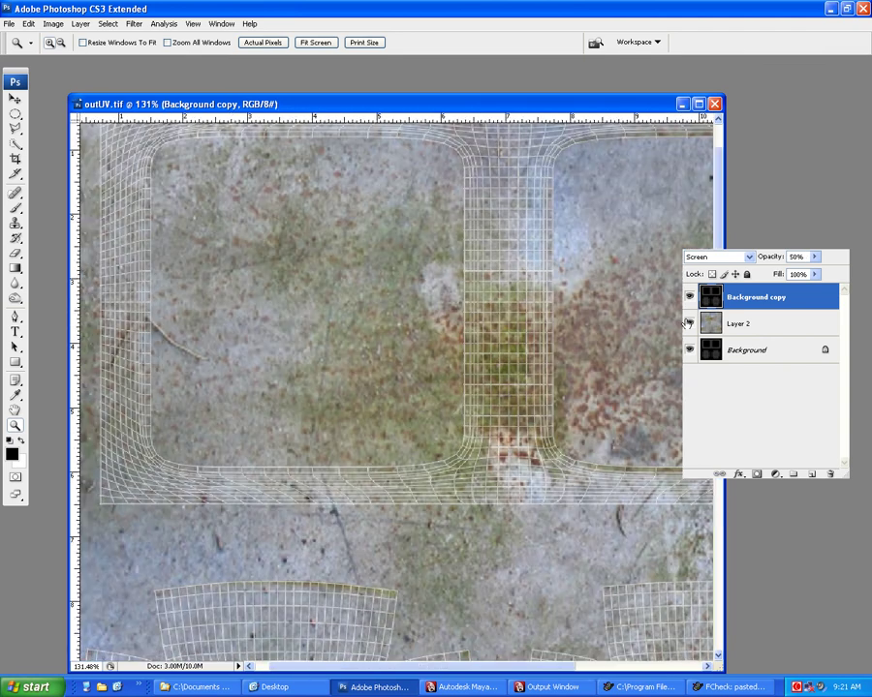
key("2")
mouse_move(441, 476)
left_mouse_down()
mouse_move(335, 515)
mouse_move(422, 520)
left_mouse_up()
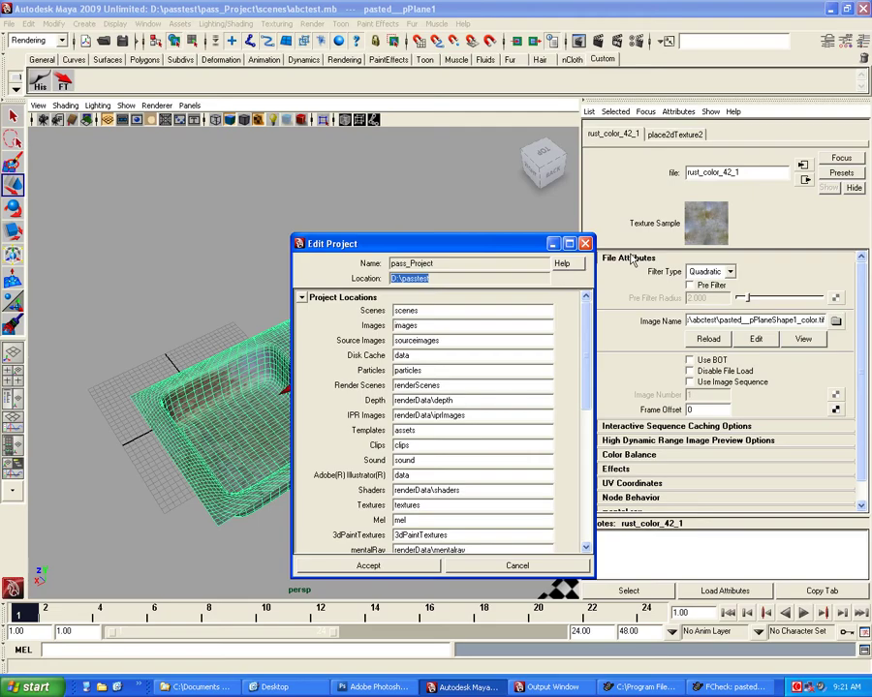
right_click_drag(412, 461, 257, 333, "alt")
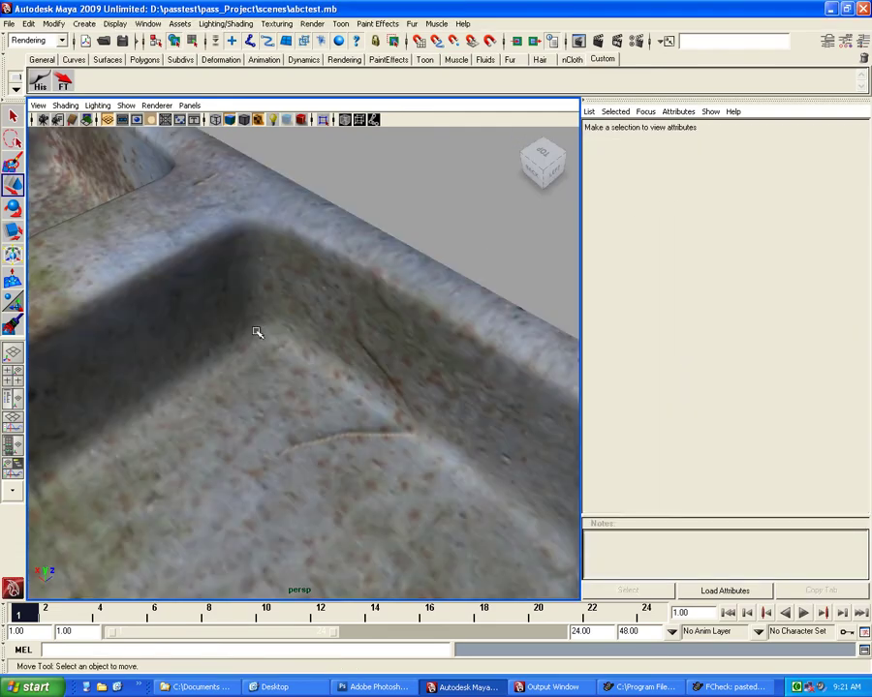
mouse_move(257, 332)
left_mouse_down("alt")
mouse_move(403, 388)
mouse_move(219, 407)
left_mouse_up("alt")
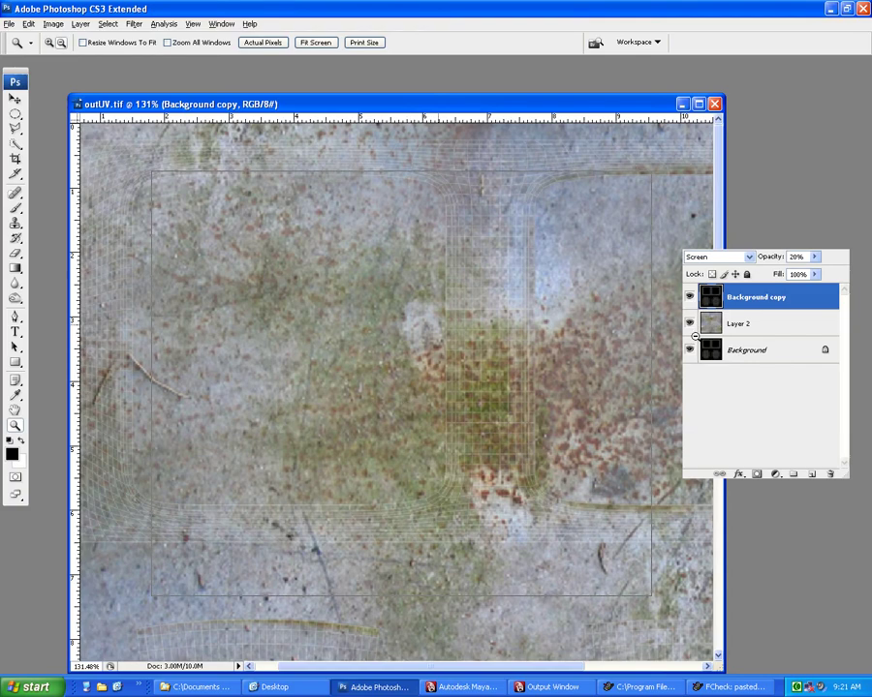
key("ctrl+alt+0")
key("5")
mouse_move(632, 368)
left_mouse_down()
mouse_move(344, 427)
mouse_move(396, 428)
left_mouse_up()
Duplicate Layer 2 for grime painting and switch to a size-35 brush
key("alt+bracketleft")
key("ctrl+j")
key("b")
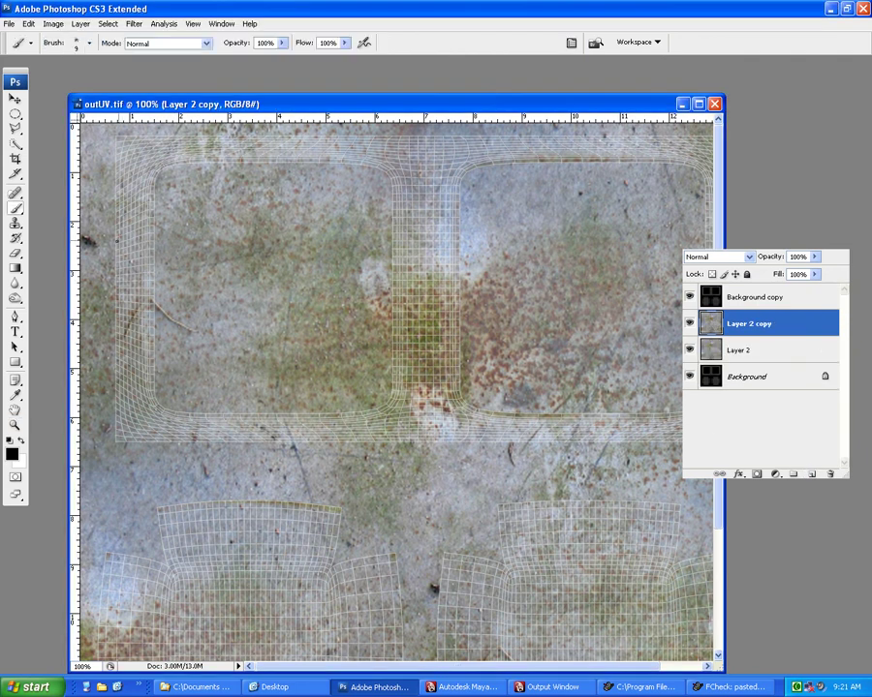
key("bracketright")
key("bracketright")
key("bracketright")
Sample grey from the texture and set the brush to Multiply at size 25, undoing a test stroke
left_click(198, 281, "alt")
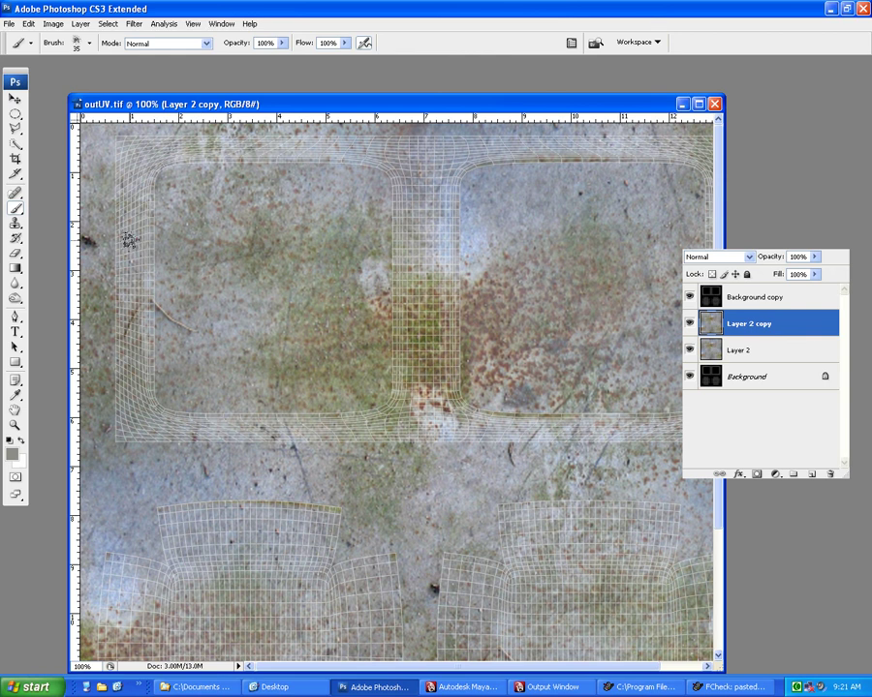
key("alt+shift+m")
key("bracketleft")
left_click_drag(155, 199, 146, 281)
key("ctrl+z")
Open the brush presets palette, show its full list and narrow the panel
key("F5")
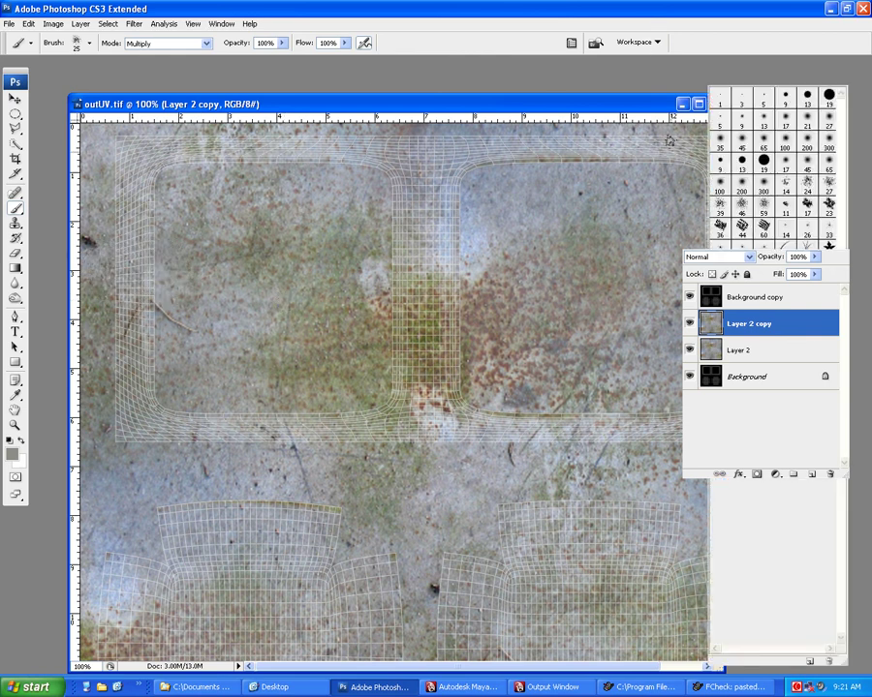
left_click(844, 244)
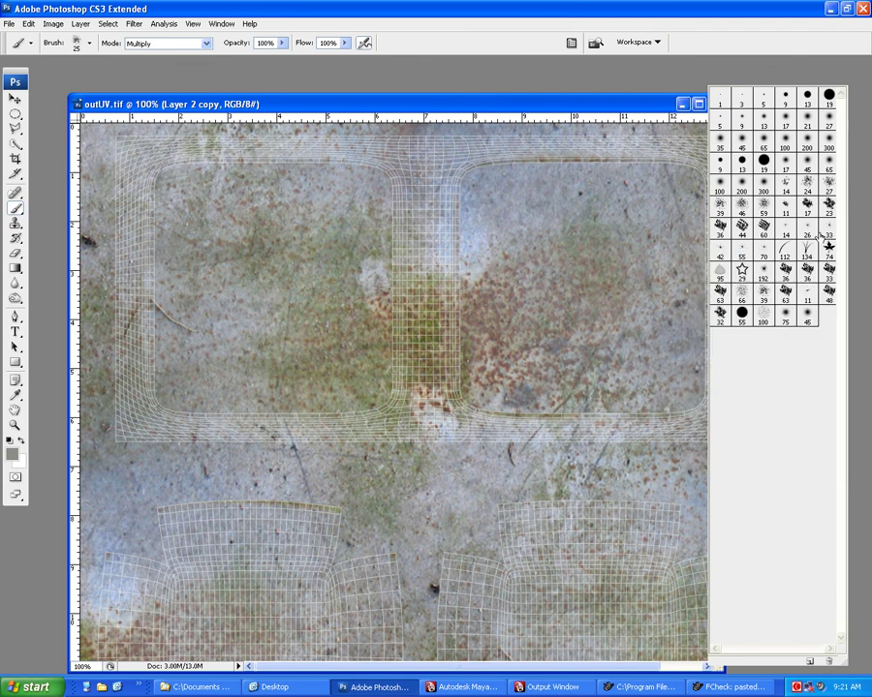
left_click(575, 44)
left_click(574, 44)
left_click_drag(708, 95, 625, 102)
left_click_drag(494, 112, 487, 110)
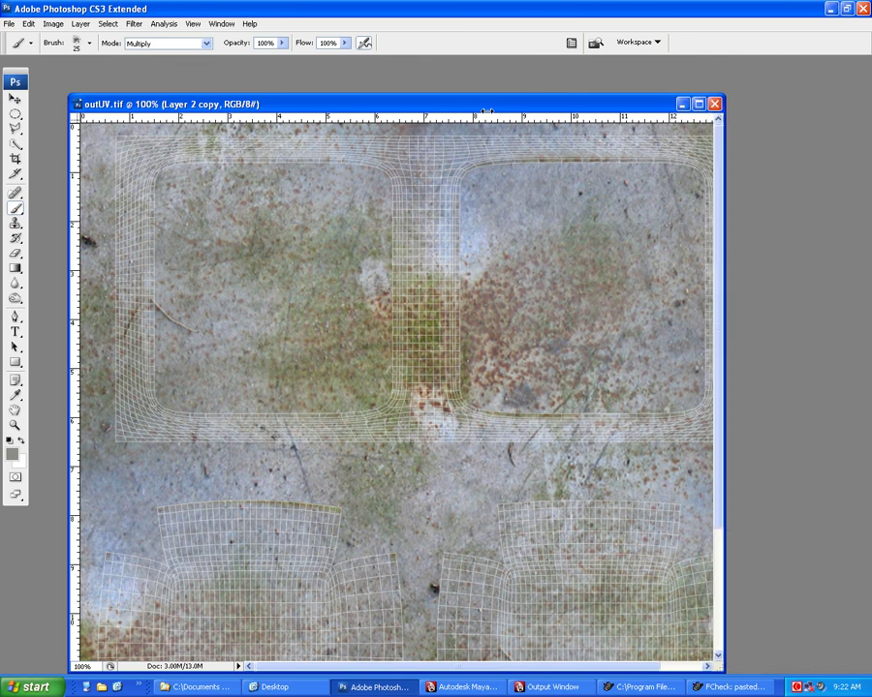
Bring the Brushes palette back up from the Window menu list
left_click(594, 44)
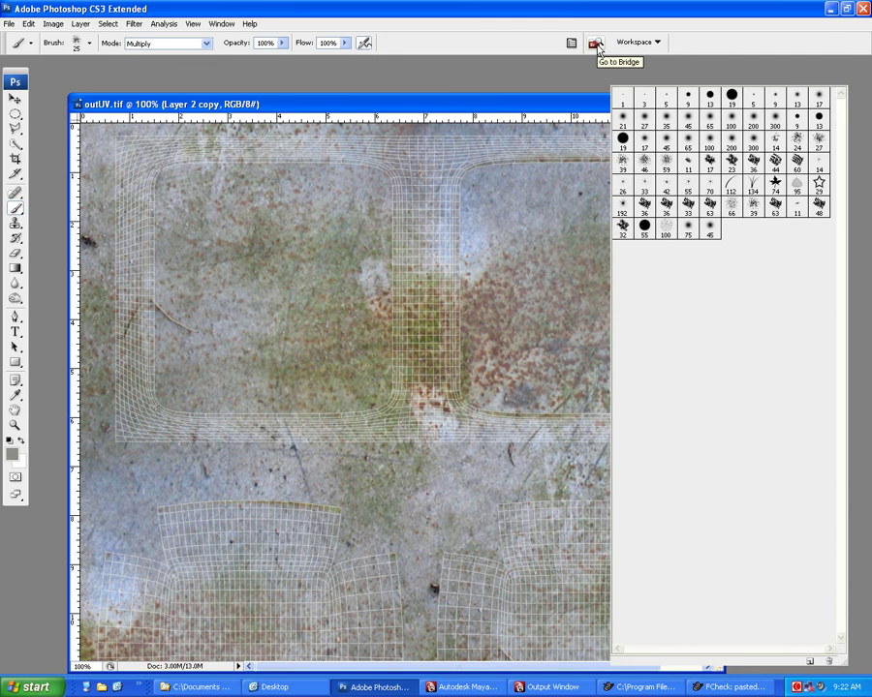
left_click(572, 43)
left_click(572, 43)
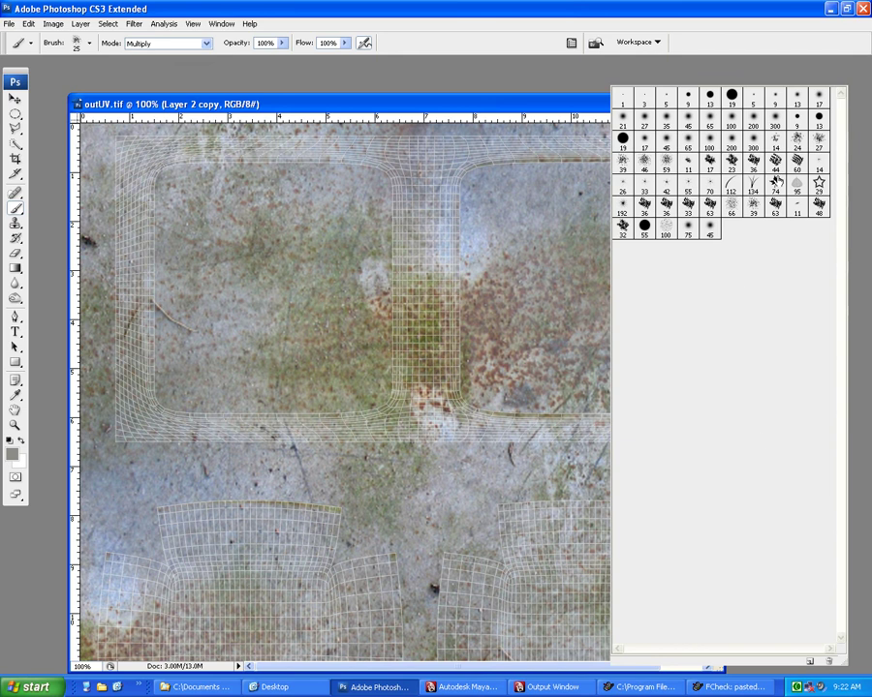
left_click(221, 24)
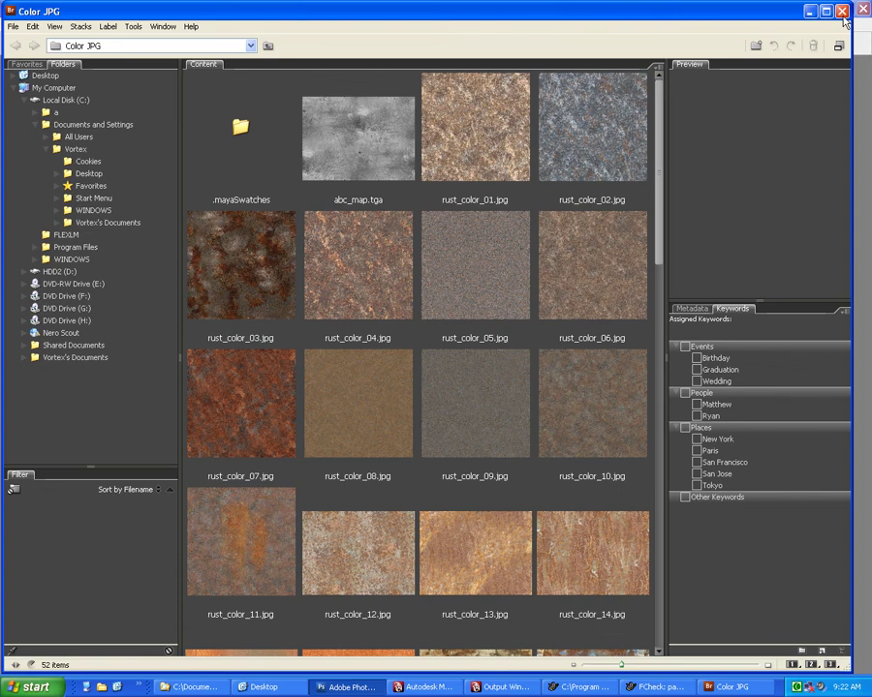
left_click(842, 11)
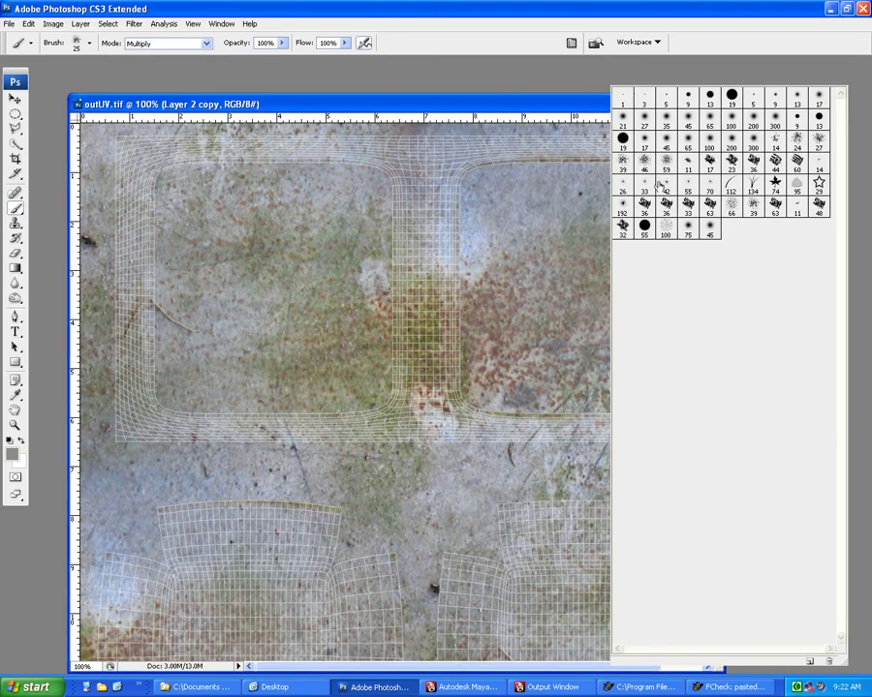
left_click(571, 46)
left_click(221, 23)
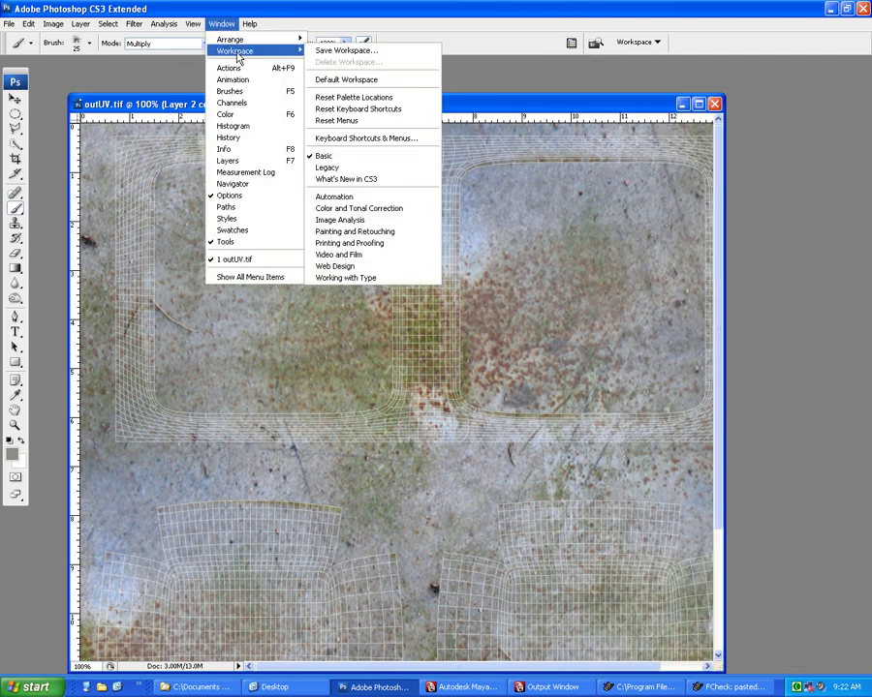
left_click(249, 94)
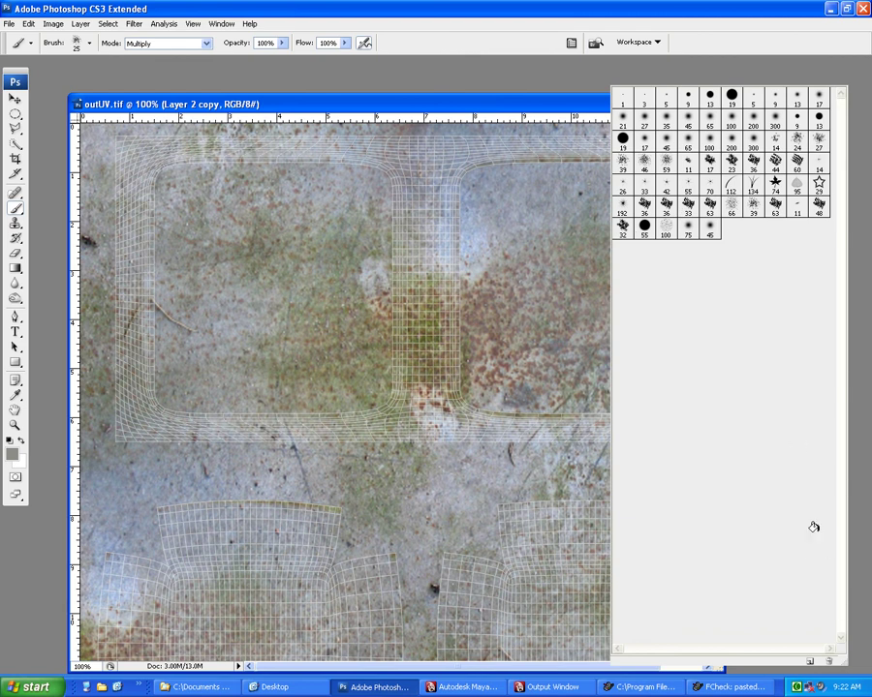
Paint dark grime around the left basin's bottom, outer, top and right rims at size 30
left_click_drag(843, 663, 835, 584)
left_click_drag(808, 359, 845, 357)
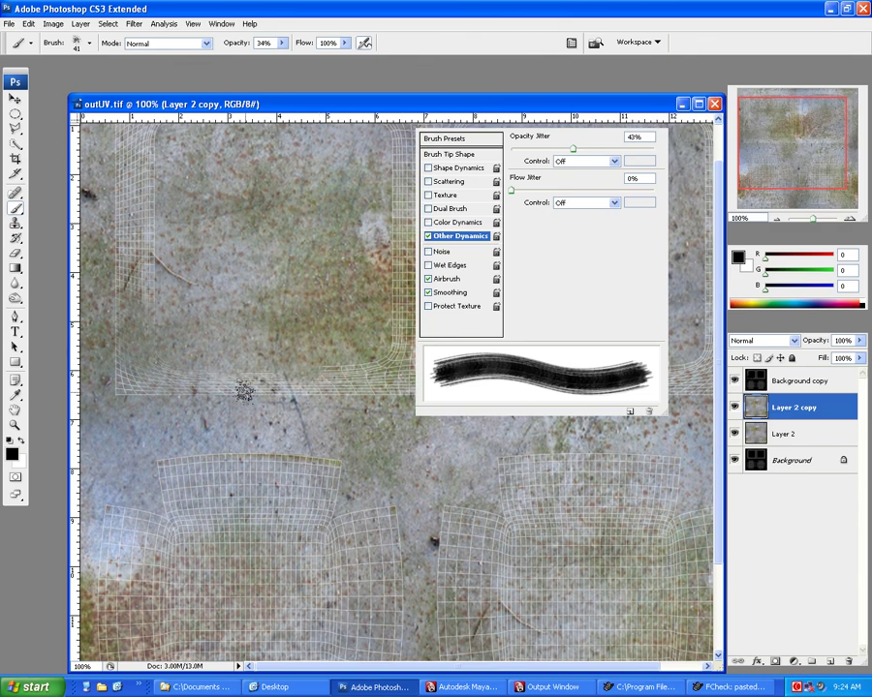
left_click_drag(146, 379, 332, 384)
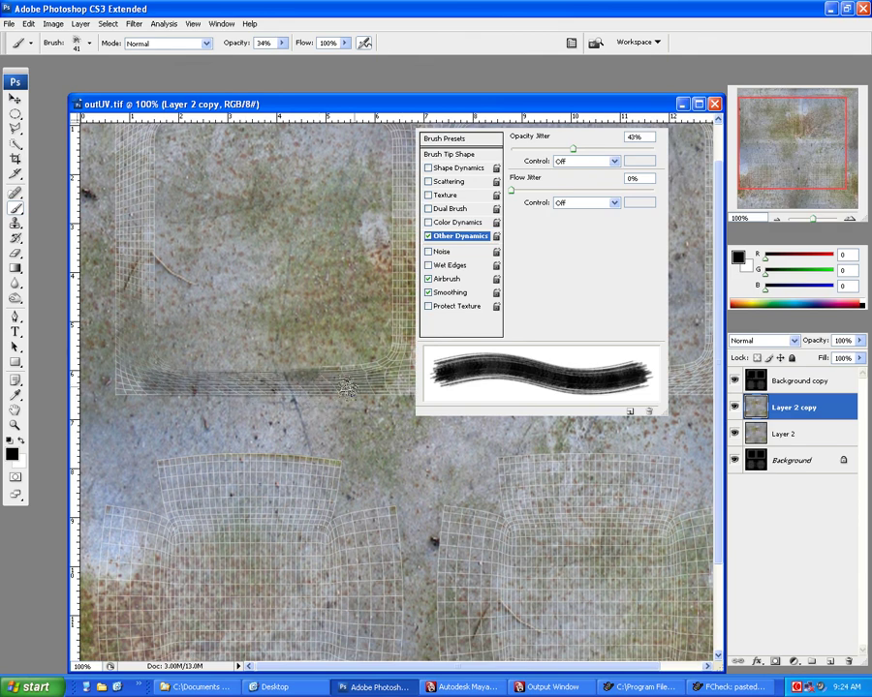
key("bracketleft")
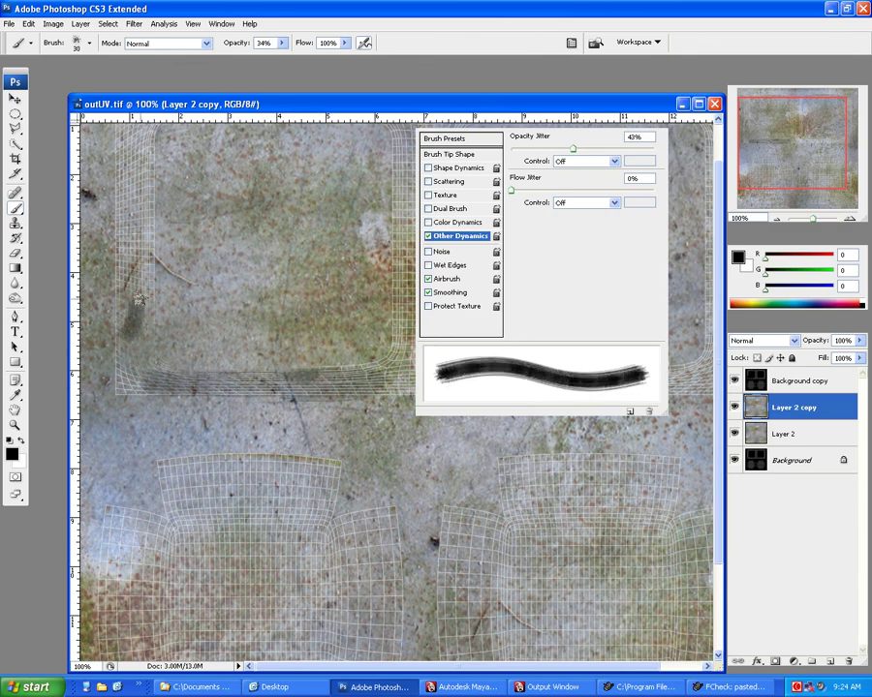
left_click_drag(136, 353, 142, 206)
left_click_drag(155, 355, 142, 162)
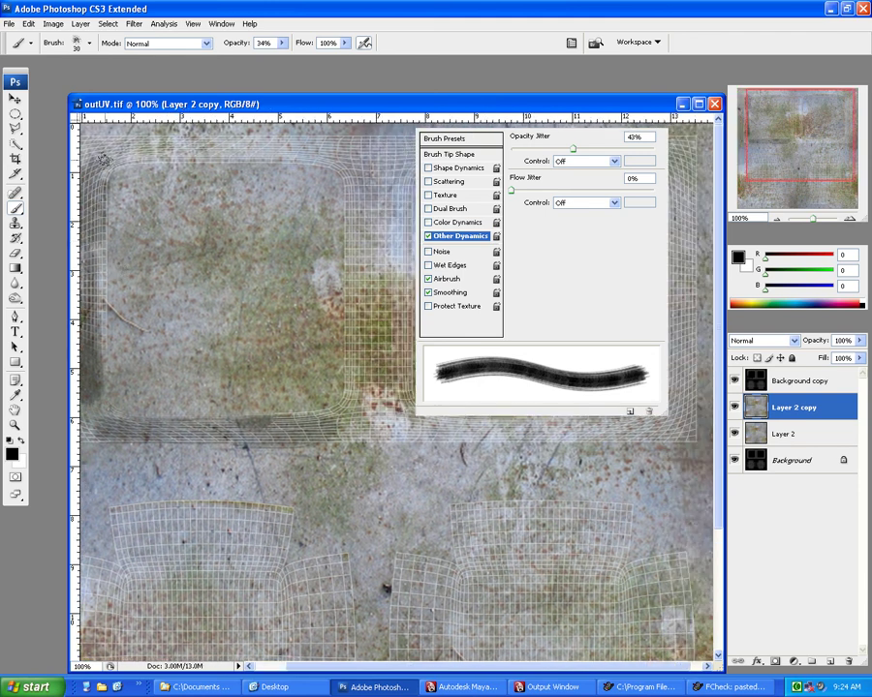
mouse_move(104, 158)
left_mouse_down()
mouse_move(369, 414)
mouse_move(194, 432)
left_mouse_up()
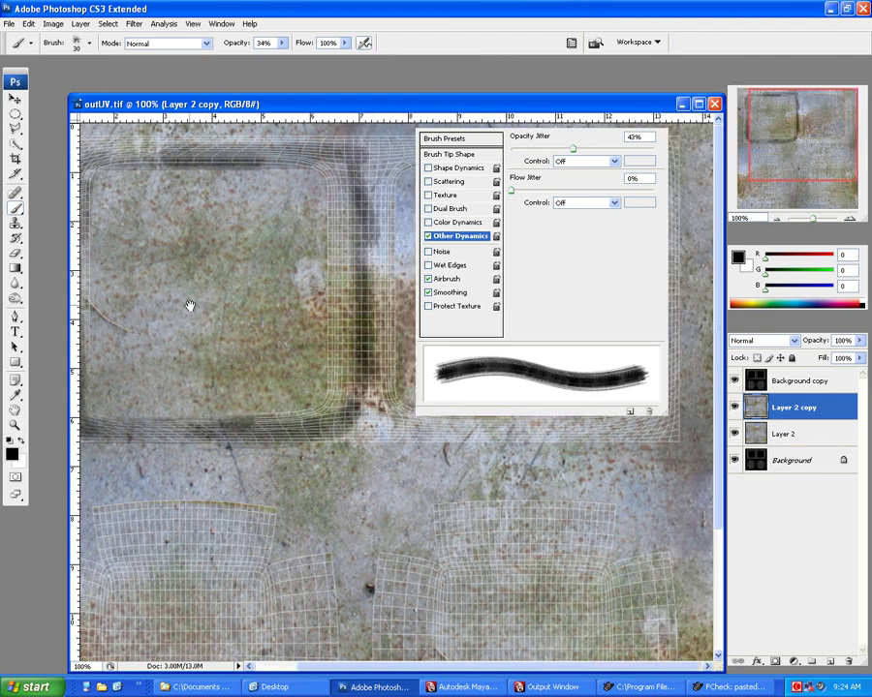
Paint grime along the right basin's top rim with all panels hidden
key("F5")
key("Tab")
mouse_move(368, 124)
left_mouse_down()
mouse_move(623, 123)
mouse_move(399, 399)
mouse_move(623, 339)
left_mouse_up()
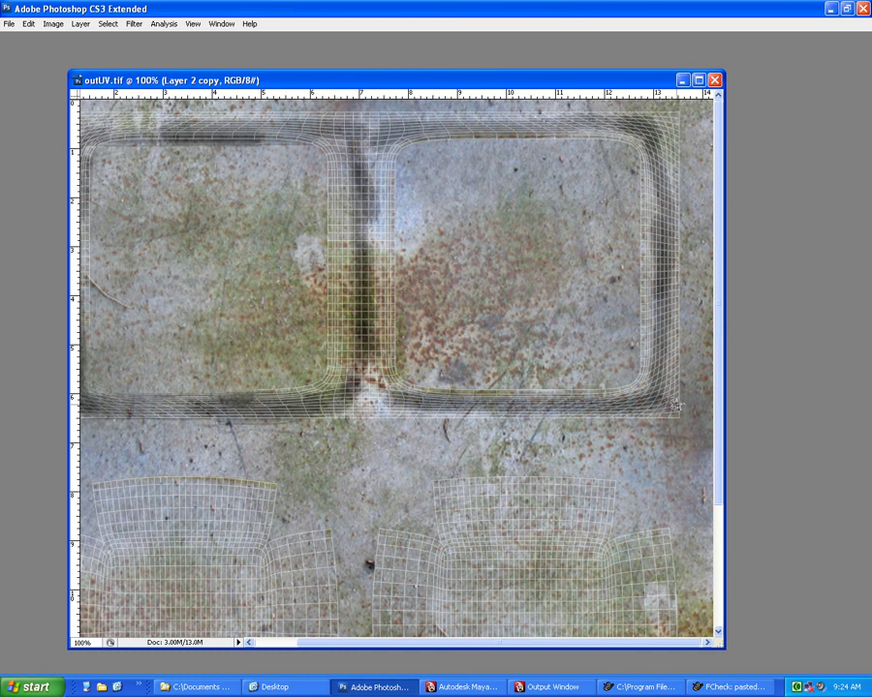
Hide the Background copy UV wireframe layer and restore the tool panels
key("F7")
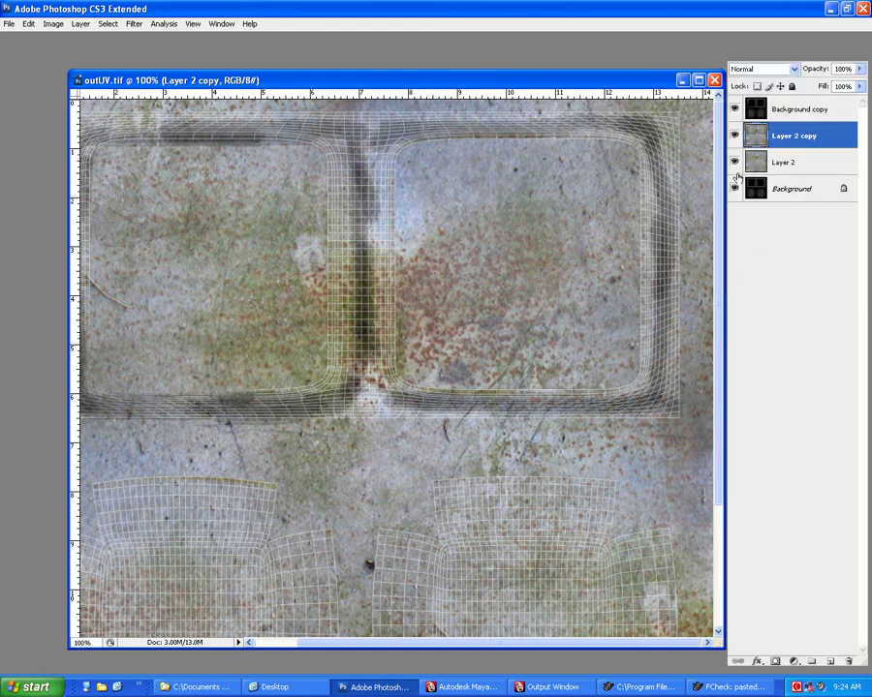
left_click(736, 109)
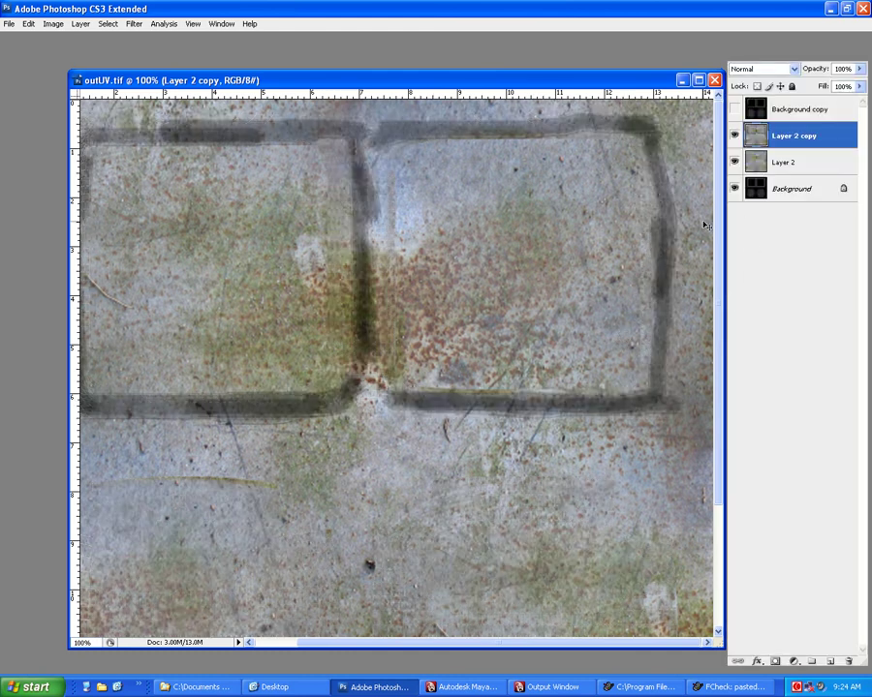
key("Tab")
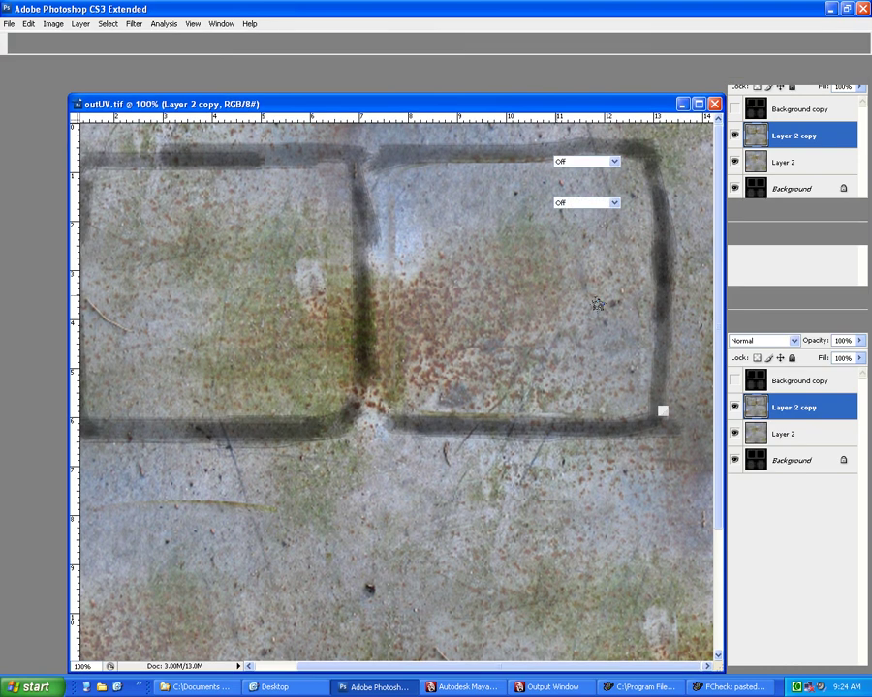
Switch to the Smudge Tool from the Blur group and enlarge its brush to 35 px
left_click_drag(15, 211, 53, 225)
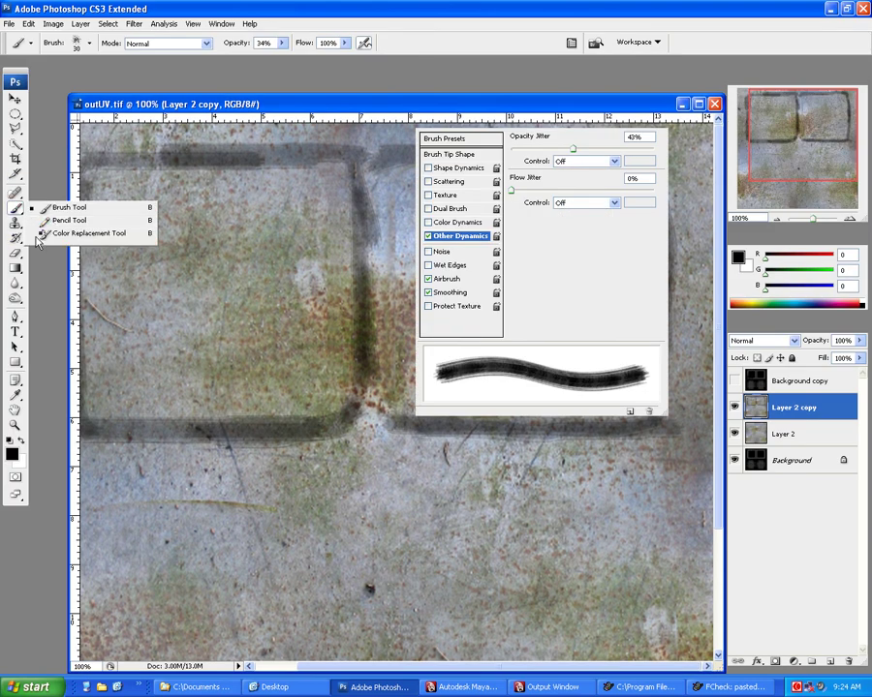
left_click(16, 299)
left_click(16, 300)
left_click(58, 306)
left_click(655, 121)
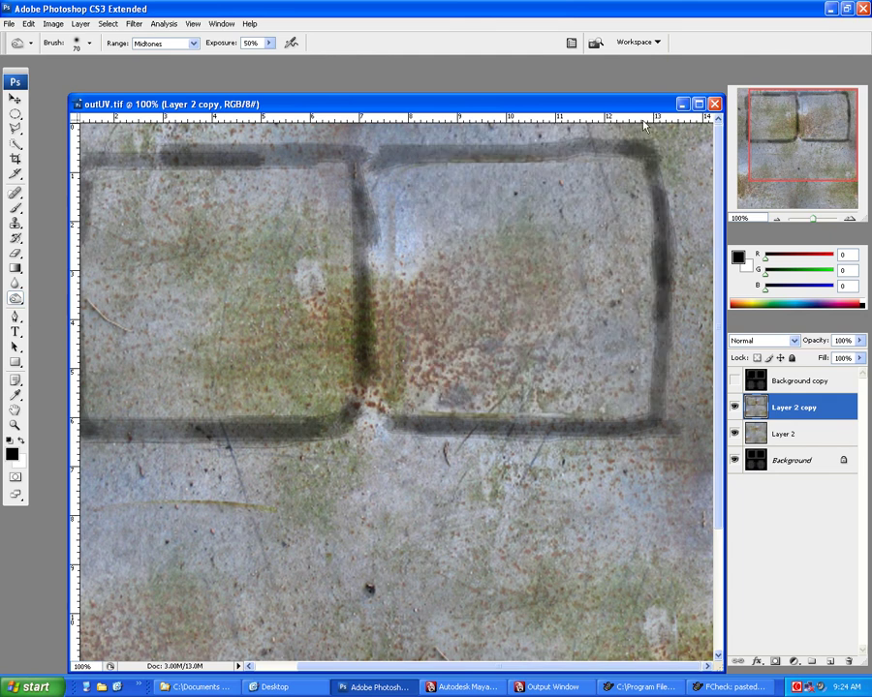
left_click(16, 283)
left_click(77, 307)
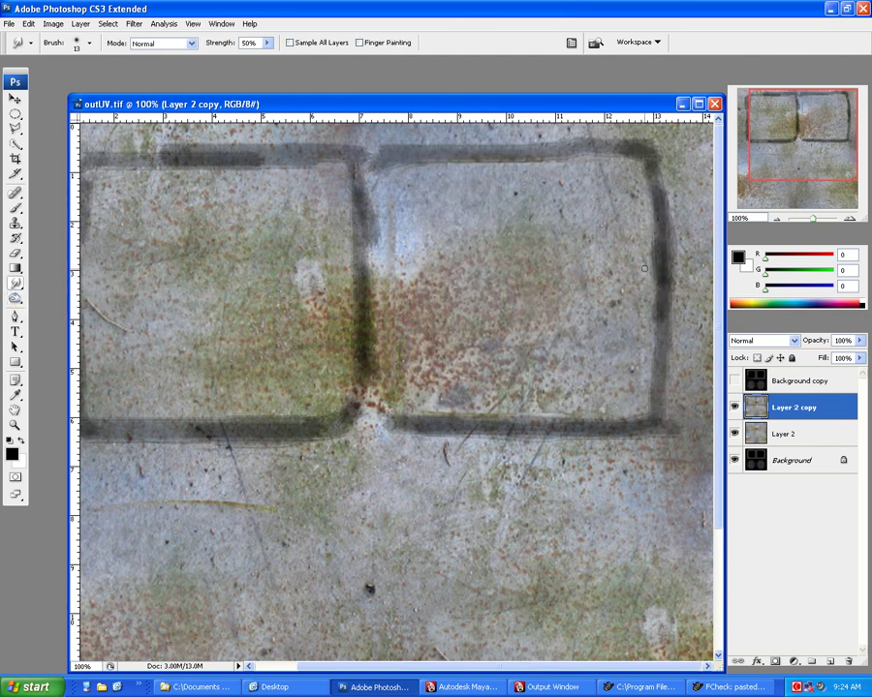
key("bracketright")
key("bracketright")
key("bracketright")
key("alt")
key("alt")
Move the texture window and select all four layers from Background copy down
left_click_drag(464, 104, 417, 75)
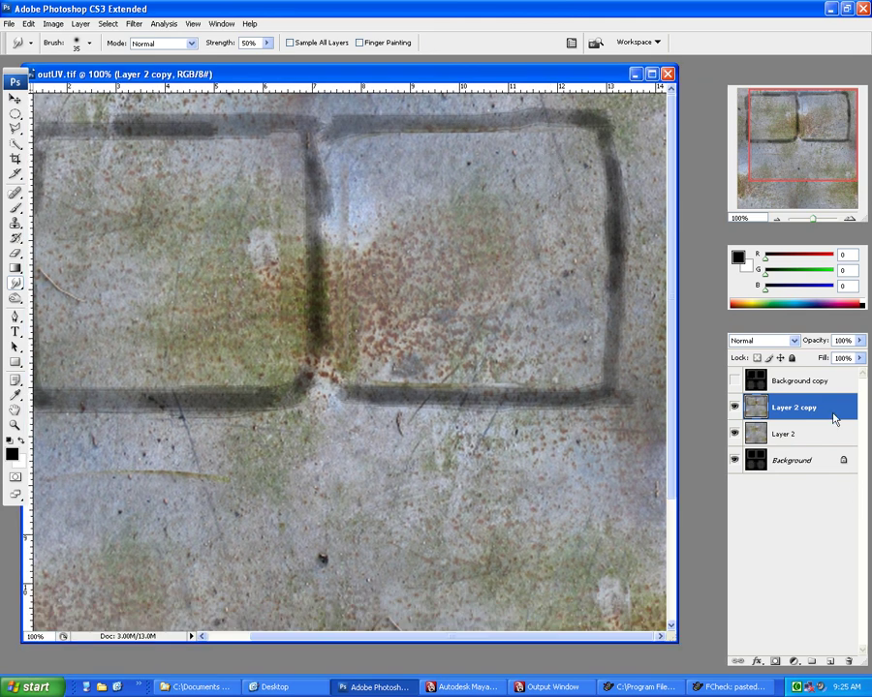
left_click(797, 390)
left_click(793, 465, "shift")
Merge the layers, then load Desktop\outUV.tif into the sink's rust_color_42_1 file texture in Maya
key("ctrl+e")
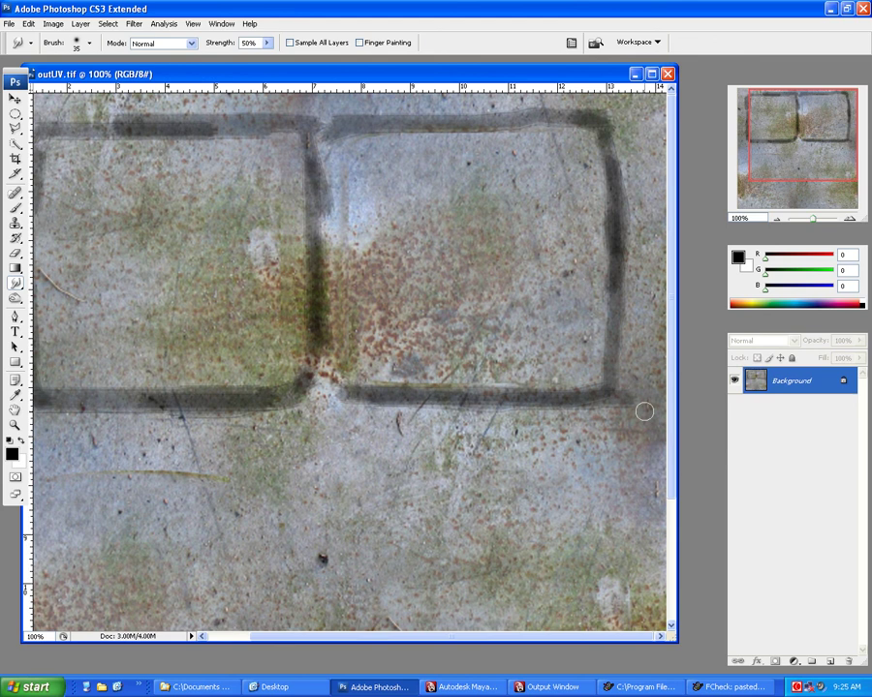
left_click(463, 686)
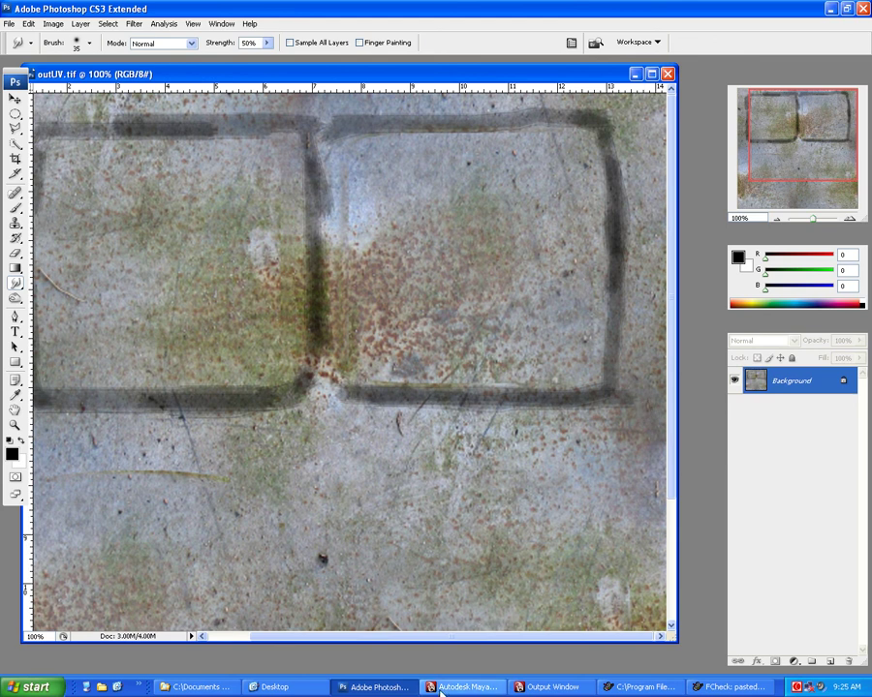
left_click(830, 288)
left_click(836, 320)
left_click(38, 189)
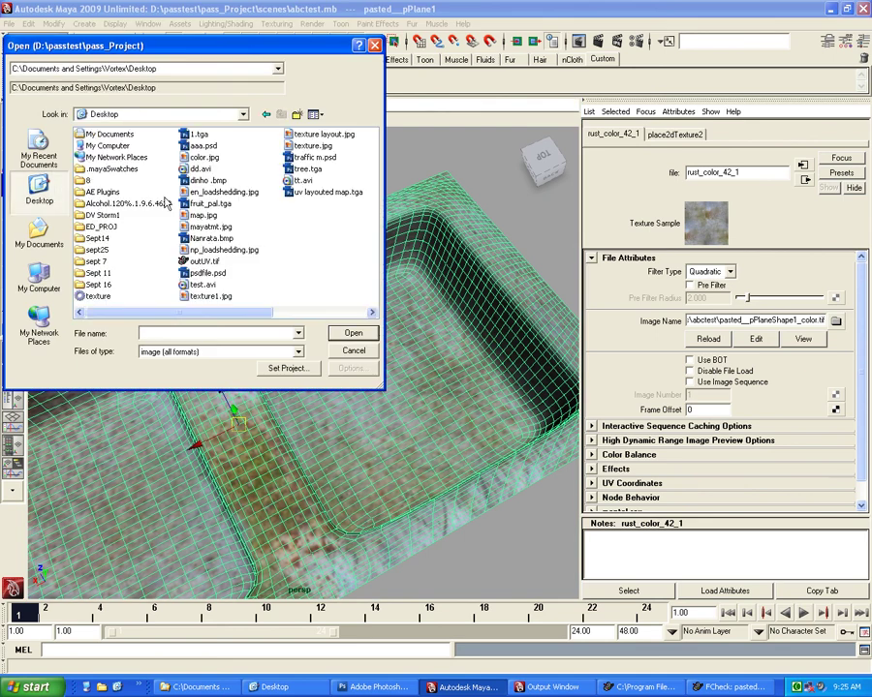
key("o")
left_click(352, 332)
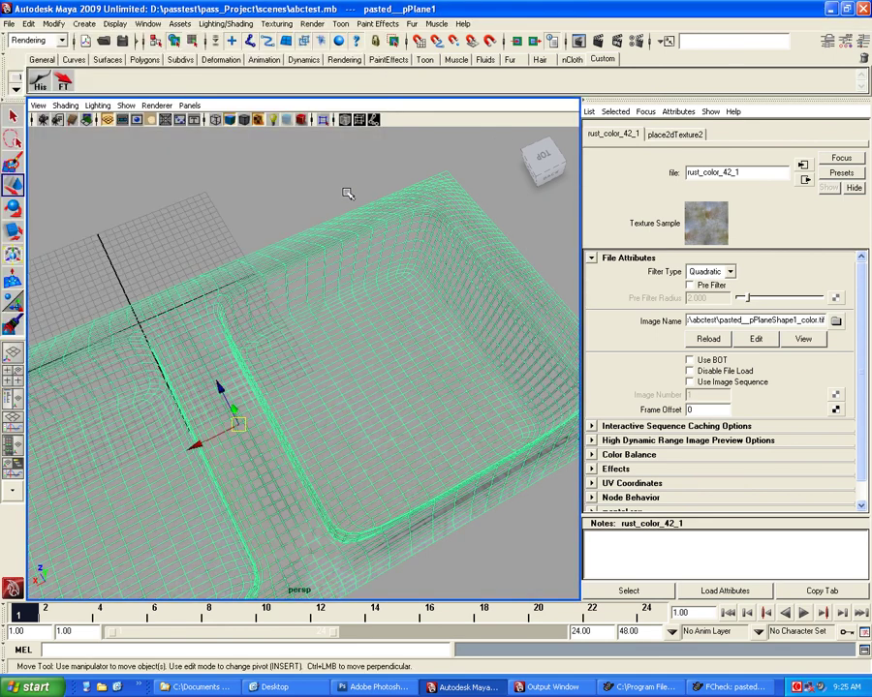
Compare the textured sink with the Photoshop image and orbit to inspect it
left_click(353, 202)
key("alt+Tab")
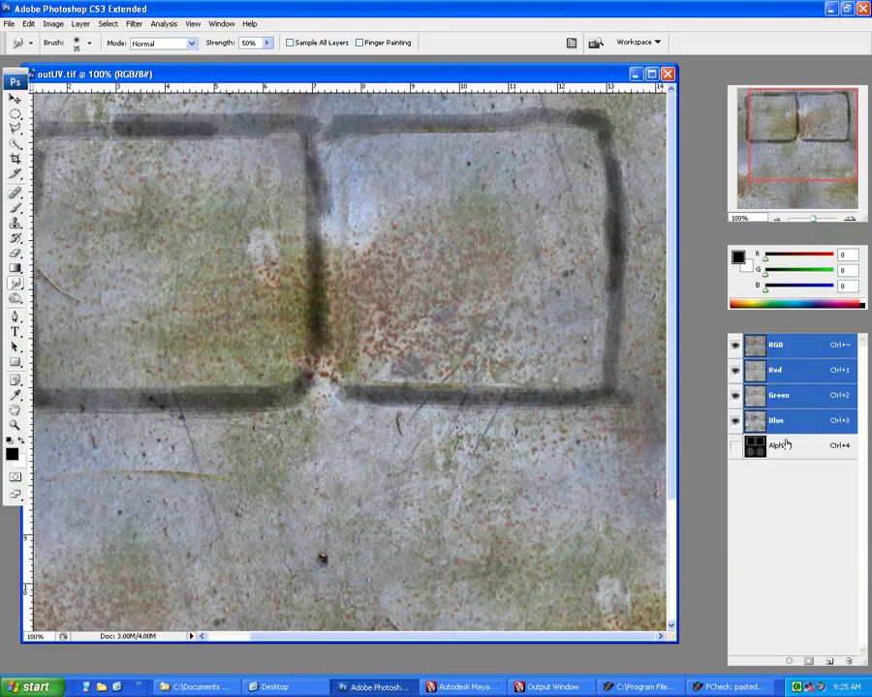
key("alt+Tab")
left_click(571, 429)
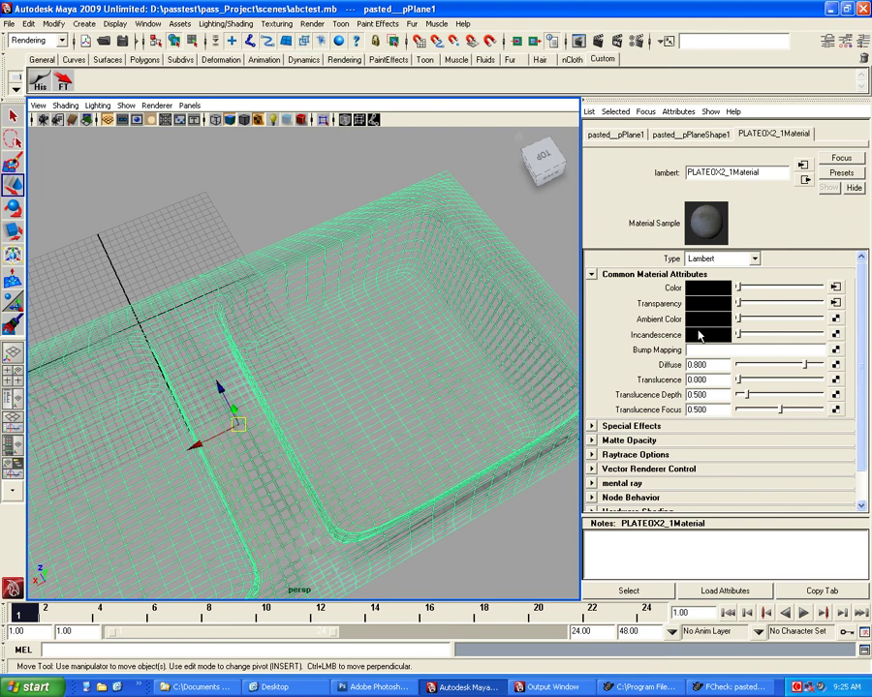
left_click(830, 283)
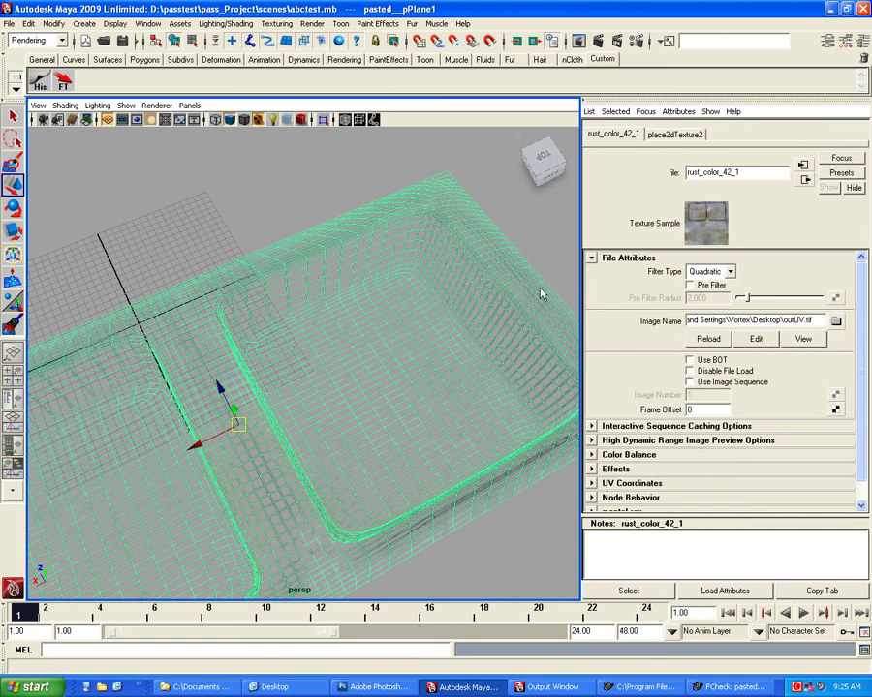
mouse_move(454, 331)
left_mouse_down("alt")
mouse_move(288, 310)
mouse_move(274, 400)
mouse_move(291, 379)
mouse_move(329, 422)
mouse_move(204, 406)
left_mouse_up("alt")
key("alt+Tab")
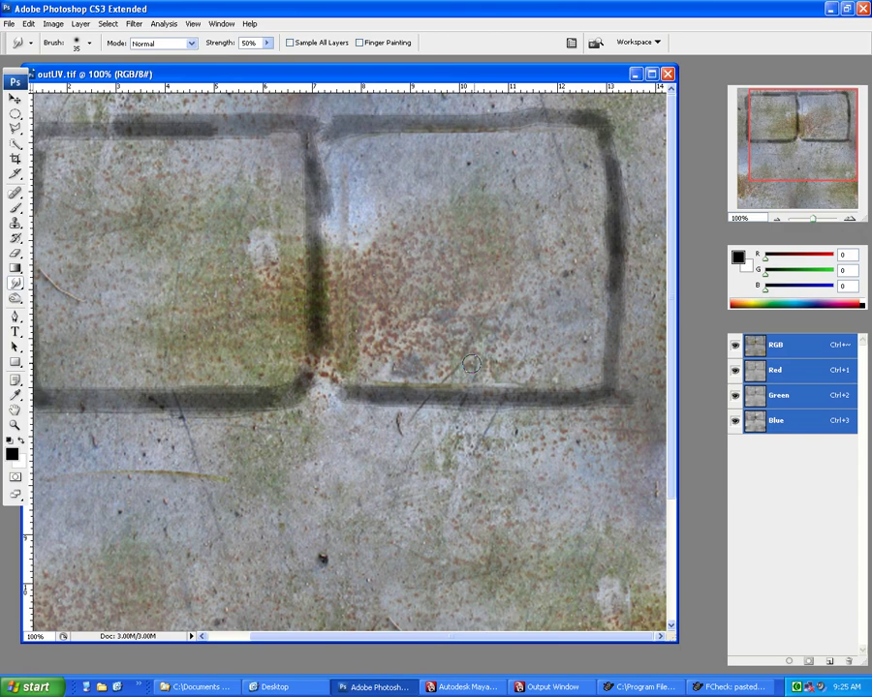
Review the layered texture with its UV grid, enlarging the window and zooming out to 50%
left_click(734, 380)
left_click_drag(429, 371, 473, 371)
scroll(387, 323, "down", 3)
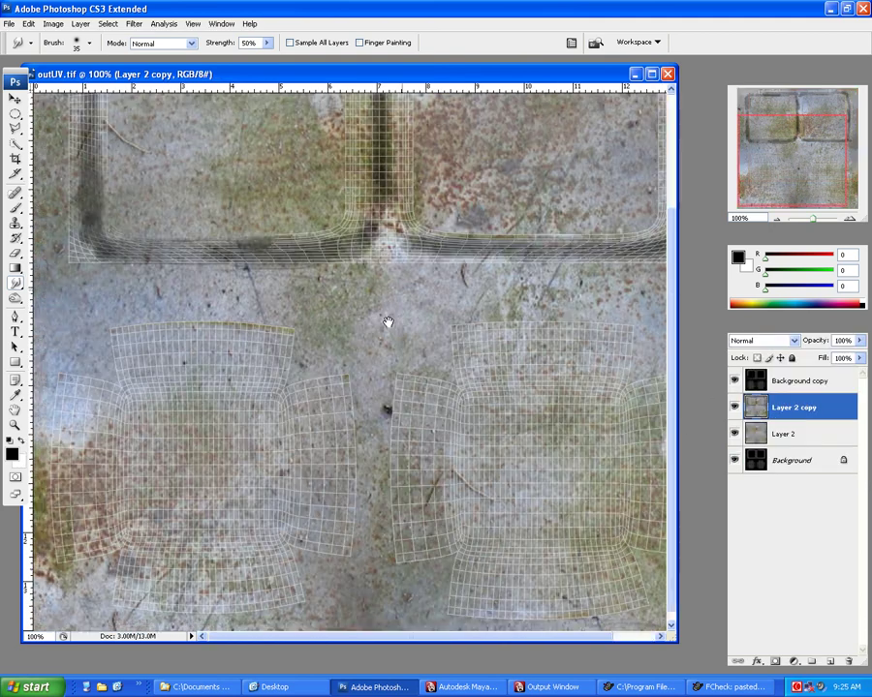
scroll(184, 384, "down", 1)
scroll(306, 433, "up", 3)
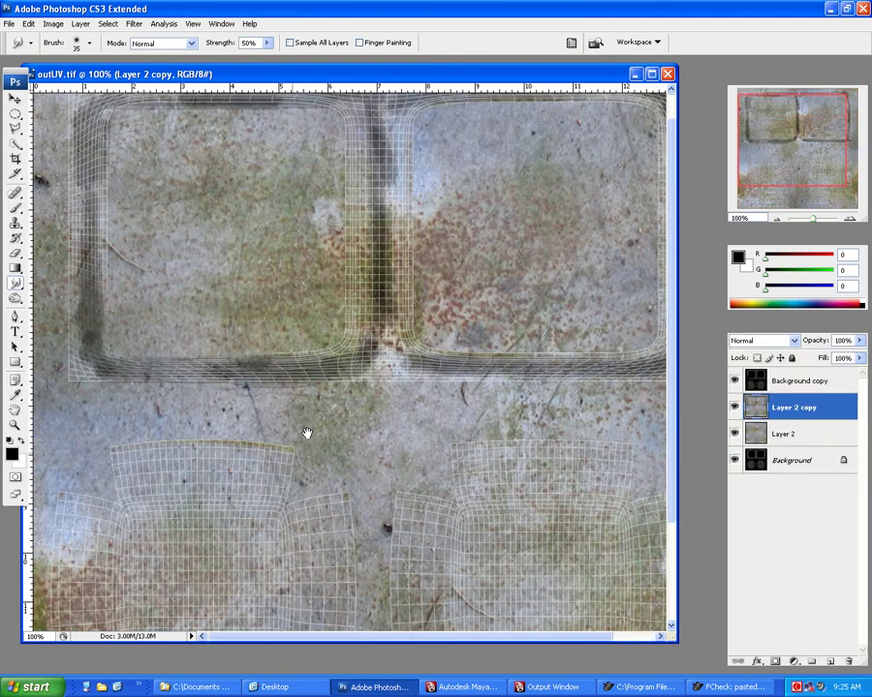
scroll(306, 433, "down", 3)
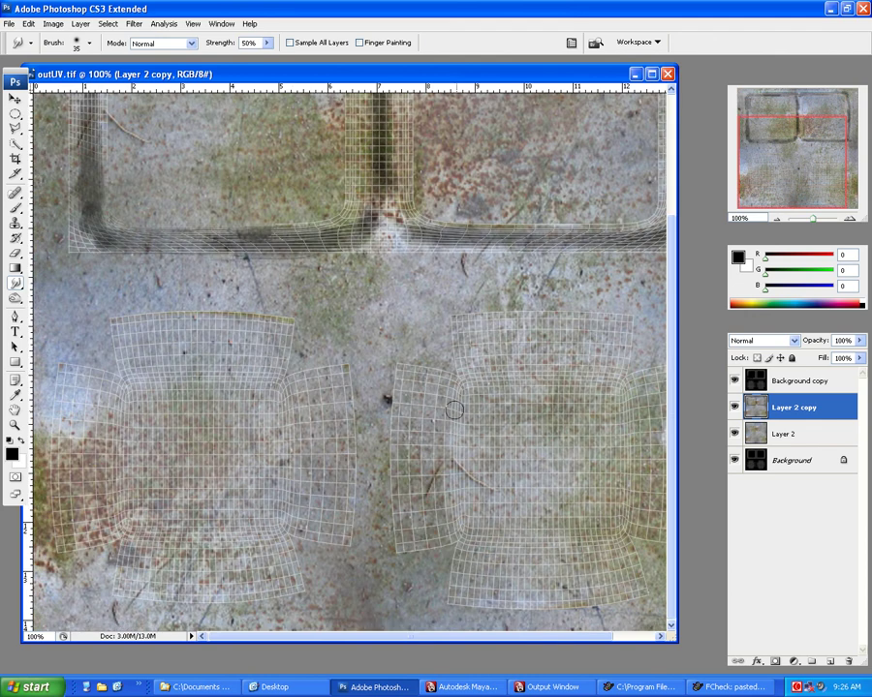
left_click_drag(413, 71, 421, 64)
mouse_move(683, 631)
left_mouse_down()
mouse_move(709, 672)
mouse_move(619, 613)
left_mouse_up()
left_click_drag(675, 662, 683, 671)
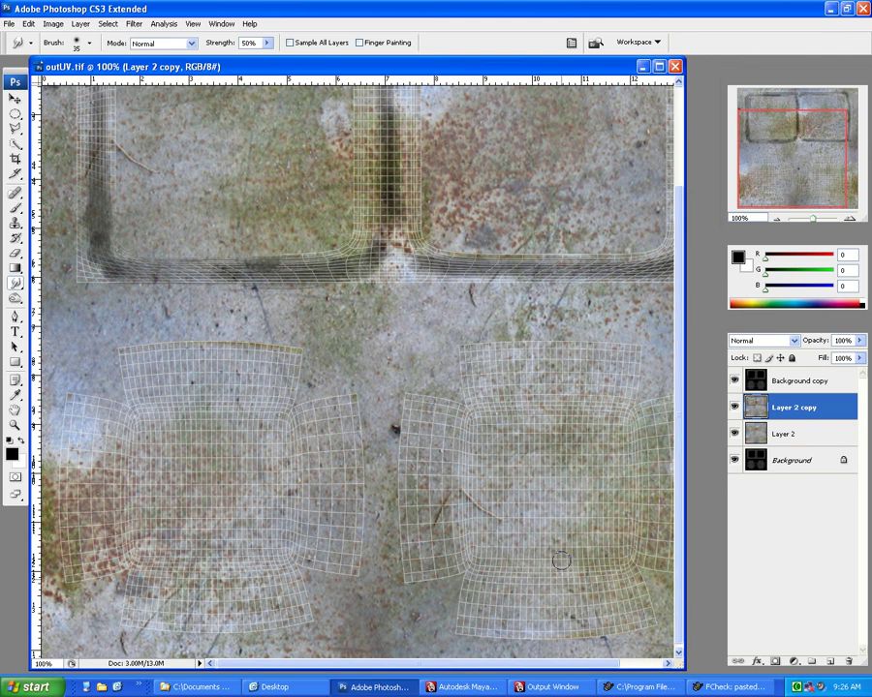
key("ctrl+minus")
key("ctrl+minus")
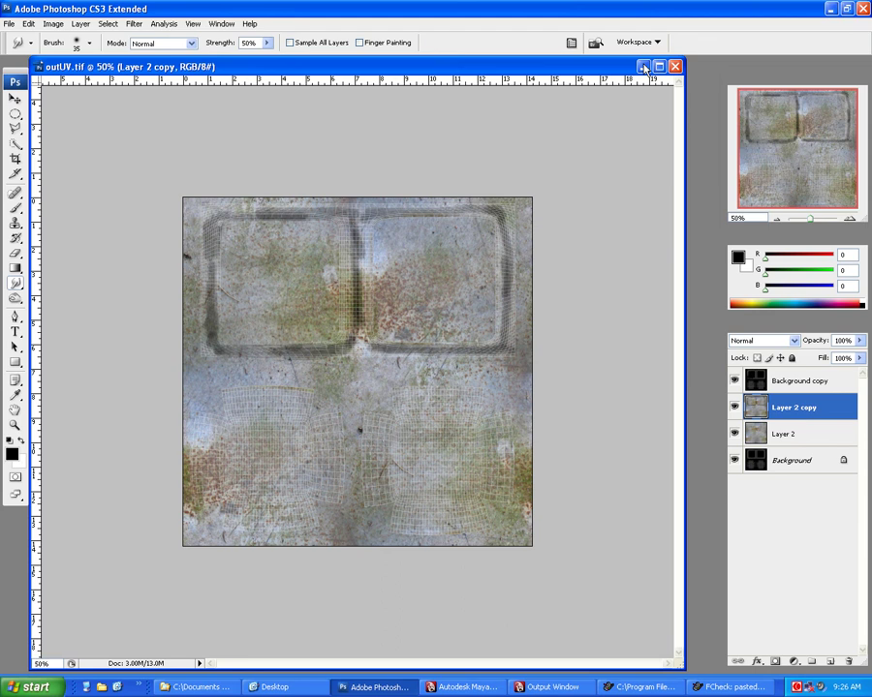
left_click_drag(607, 65, 607, 196)
Close outUV.tif without saving changes
left_click(679, 200)
left_click(445, 262)
left_click(606, 687)
Close the Pcheck console, return to Maya and orbit around the grimy rusty sink
right_click(611, 687)
left_click(624, 641)
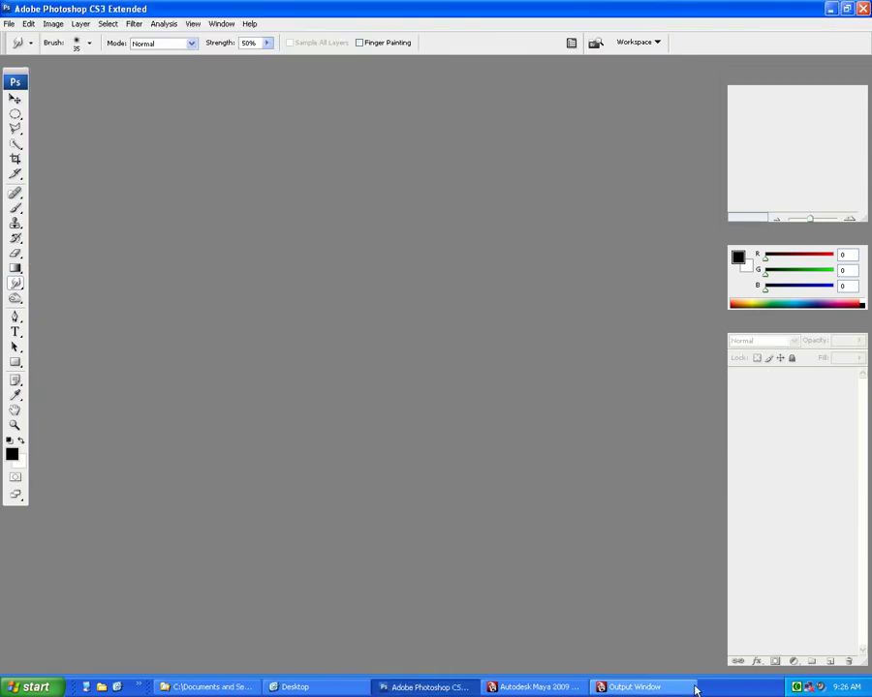
left_click(537, 687)
left_click(371, 389)
left_click(446, 511)
mouse_move(446, 511)
left_mouse_down("alt")
mouse_move(76, 486)
mouse_move(345, 512)
left_mouse_up("alt")
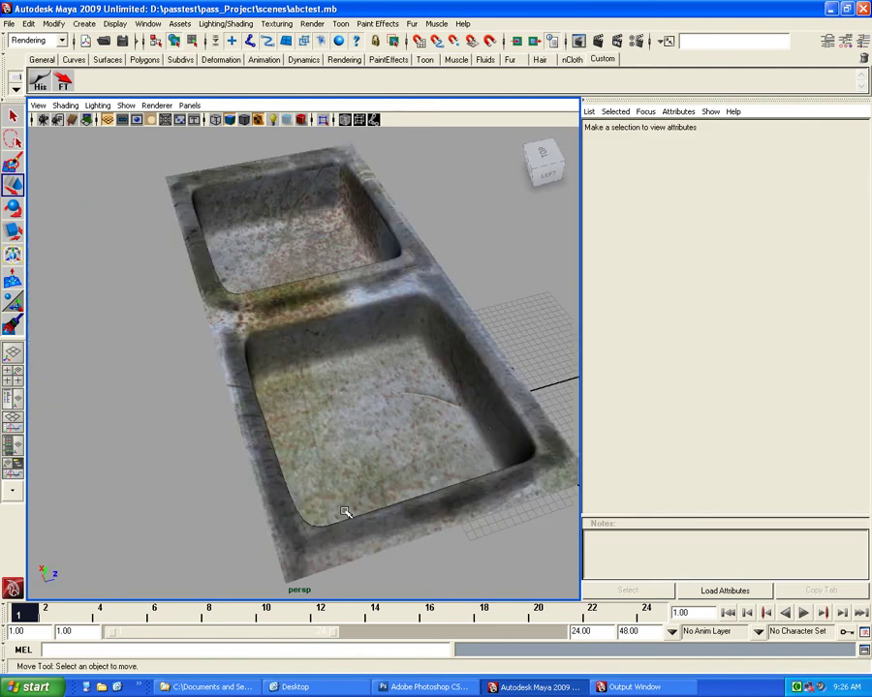